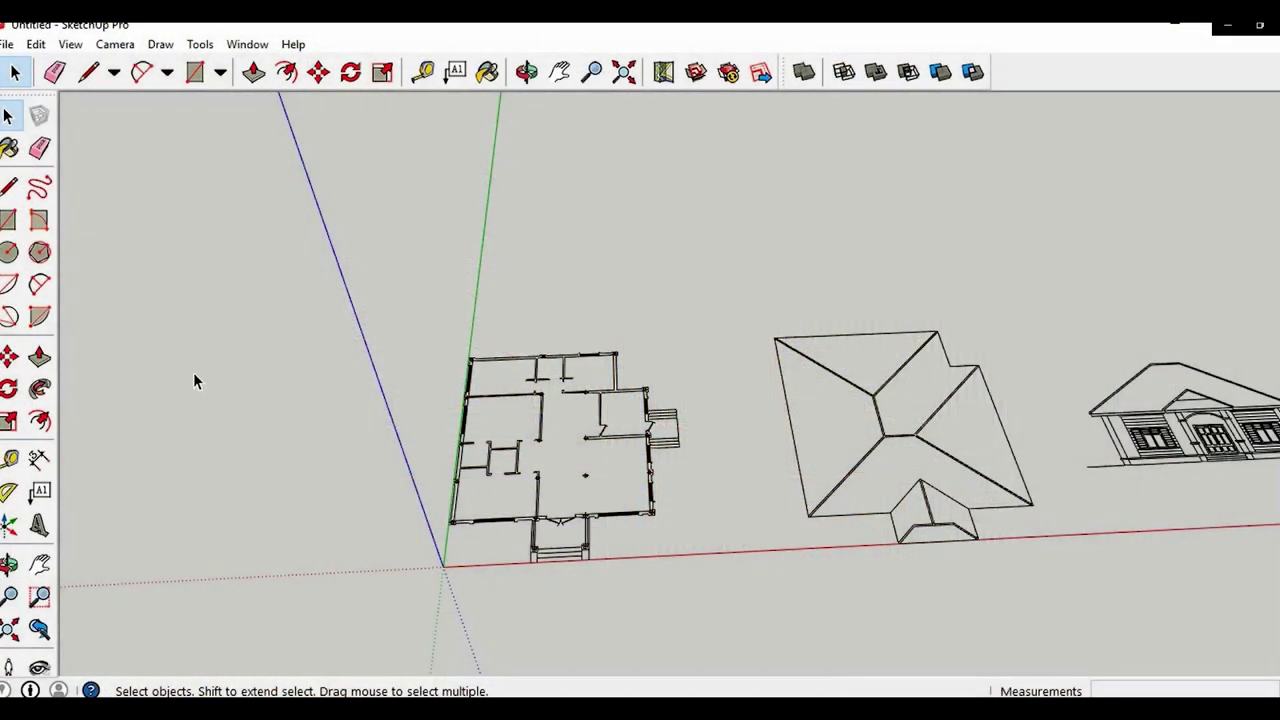
# Lock the floor plan group at the origin
pyautogui.moveTo(377, 320); pyautogui.dragTo(638, 627)
pyautogui.scroll(-5, 703, 590)
pyautogui.keyDown('shift'); pyautogui.moveTo(766, 508); pyautogui.dragTo(612, 480, button='middle'); pyautogui.keyUp('shift')
pyautogui.moveTo(767, 459); pyautogui.dragTo(697, 537)
pyautogui.keyDown('shift'); pyautogui.moveTo(671, 551); pyautogui.dragTo(735, 550, button='middle'); pyautogui.keyUp('shift')
pyautogui.scroll(3, 462, 508)
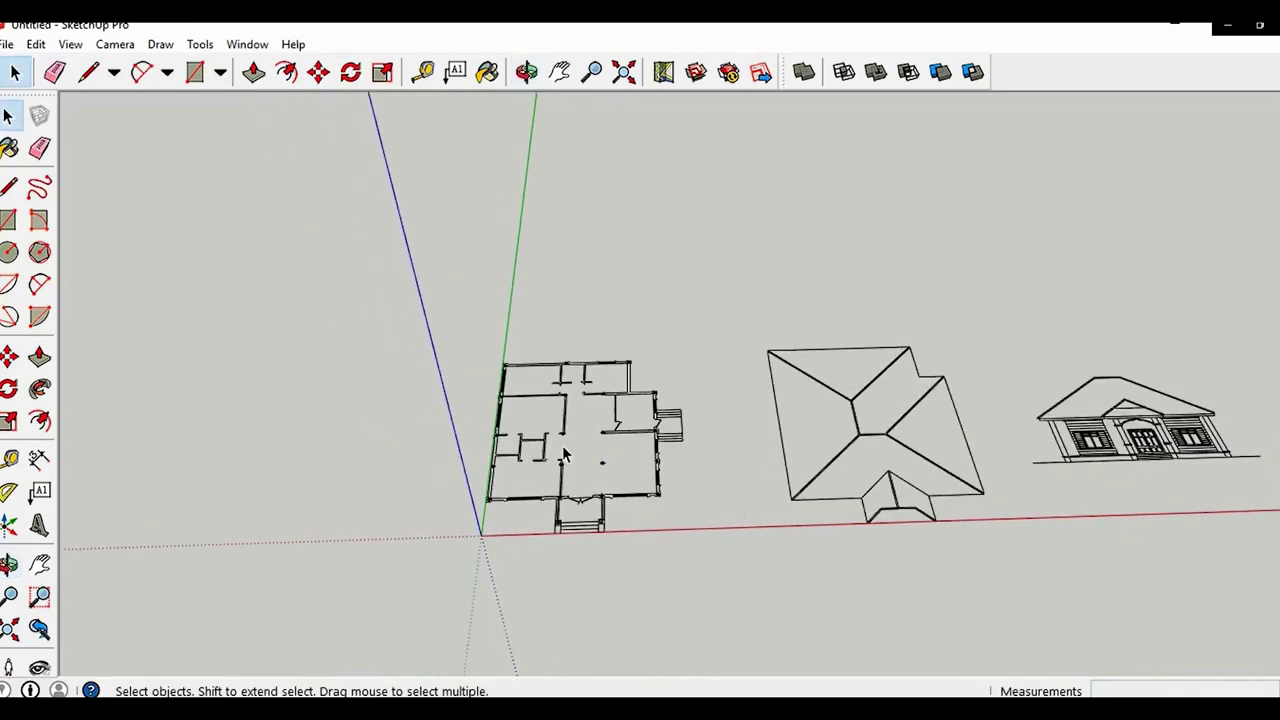
pyautogui.scroll(3, 572, 412)
pyautogui.rightClick(557, 490)
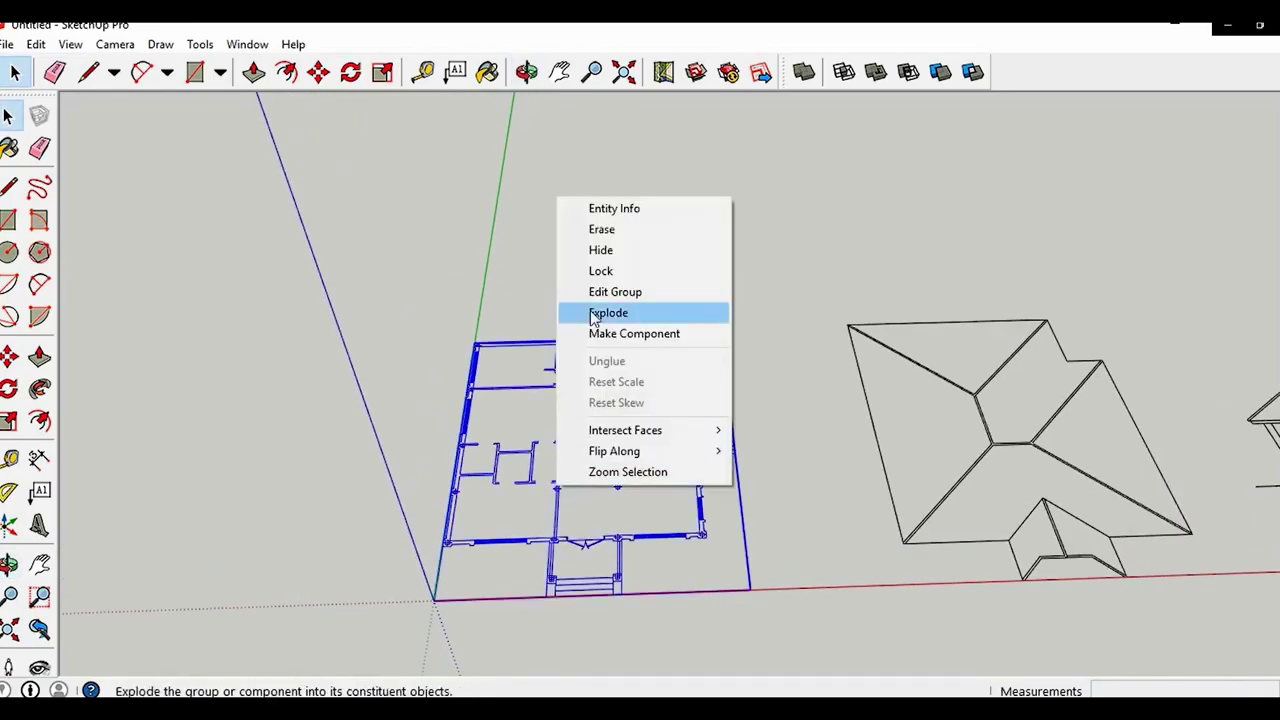
pyautogui.click(630, 275)
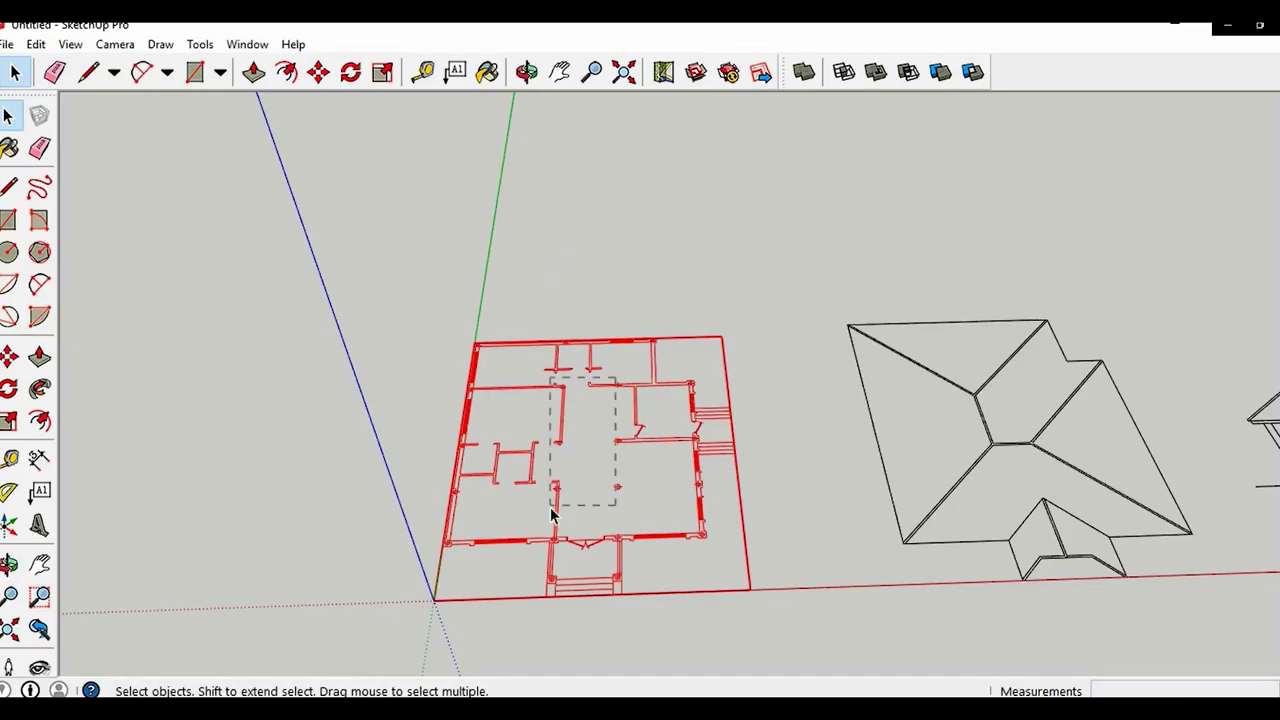
# Select all four elevation drawings and rotate them upright from the ground plane
pyautogui.scroll(-8, 515, 493)
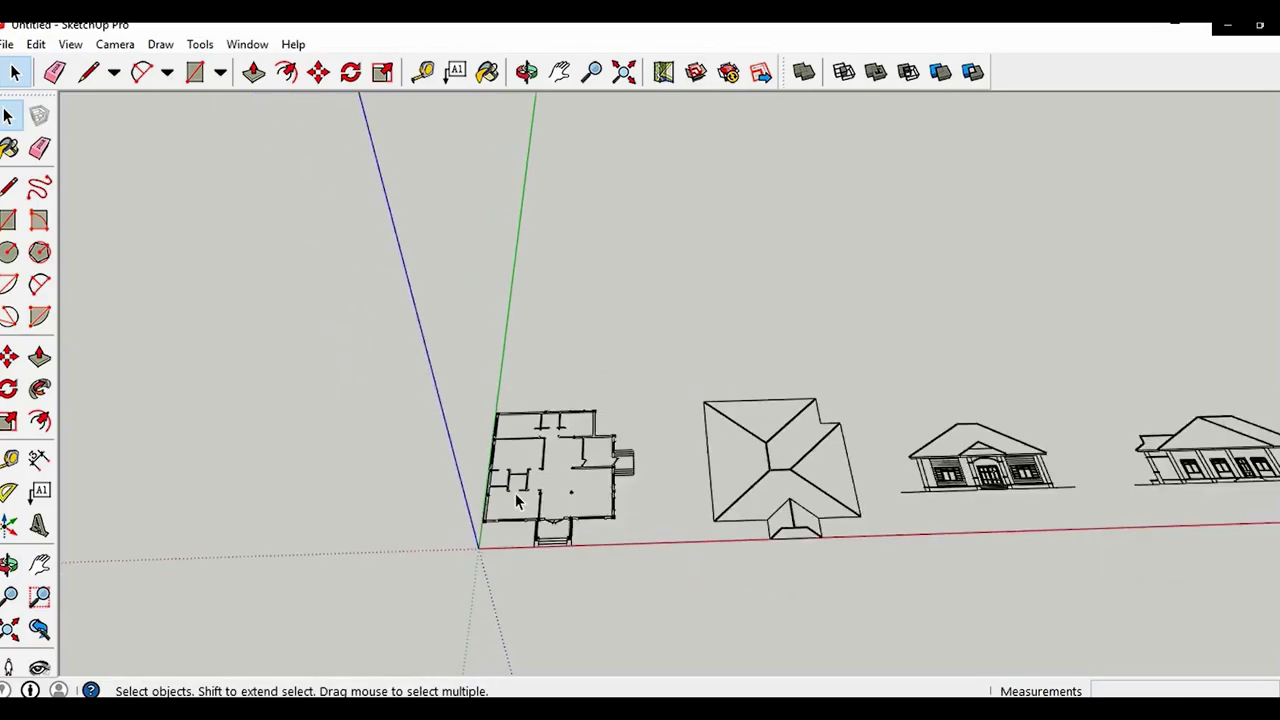
pyautogui.moveTo(1148, 452); pyautogui.dragTo(753, 580)
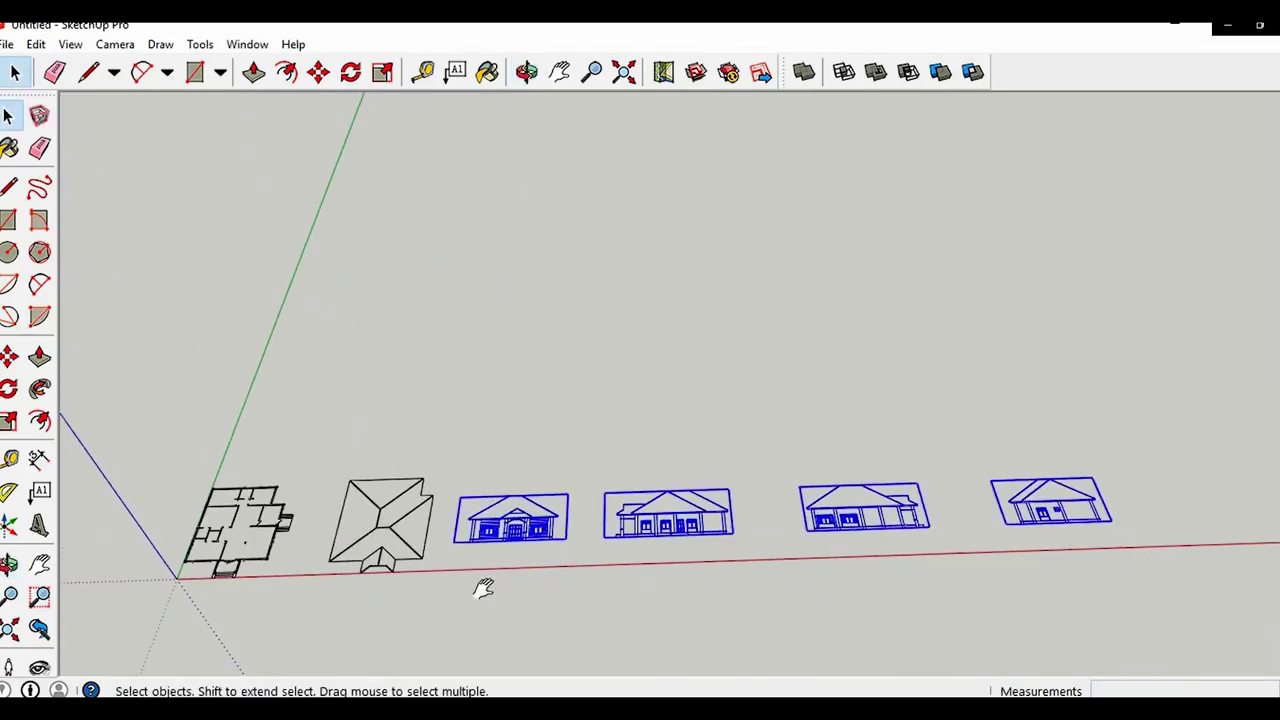
pyautogui.press('q')
pyautogui.scroll(10, 491, 529)
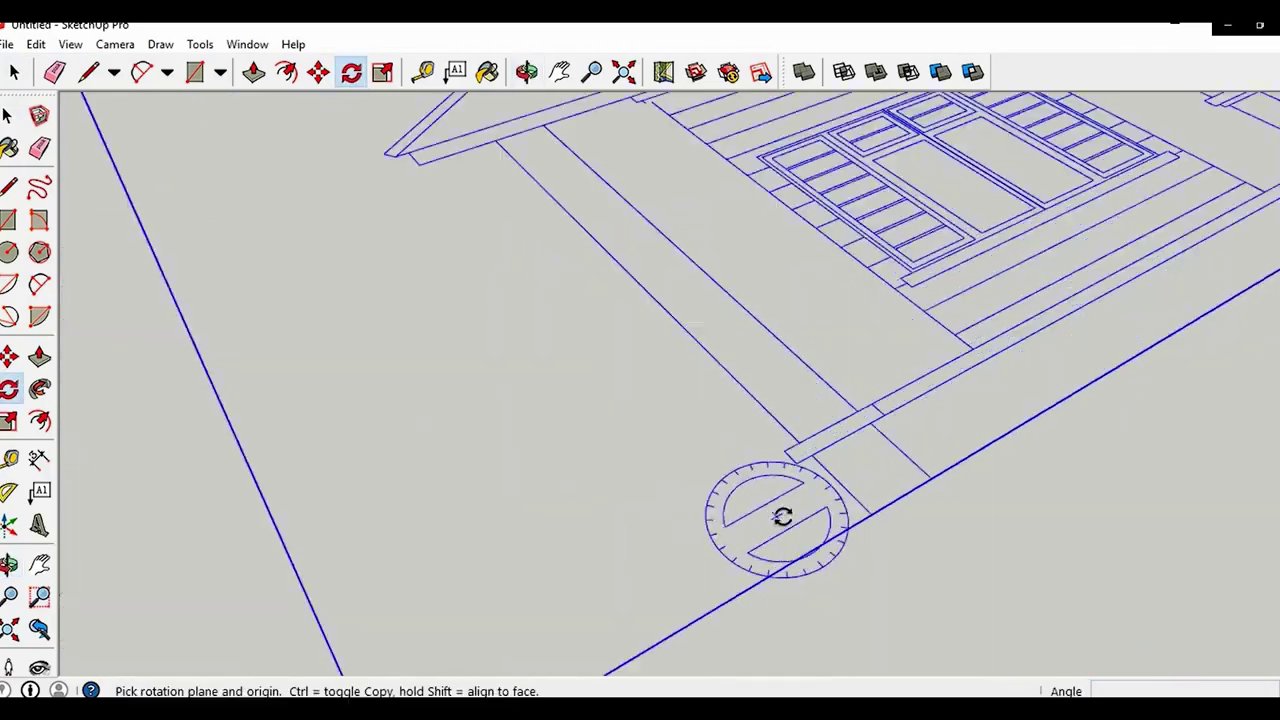
pyautogui.click(778, 423)
pyautogui.click(786, 396)
pyautogui.scroll(-10, 700, 510)
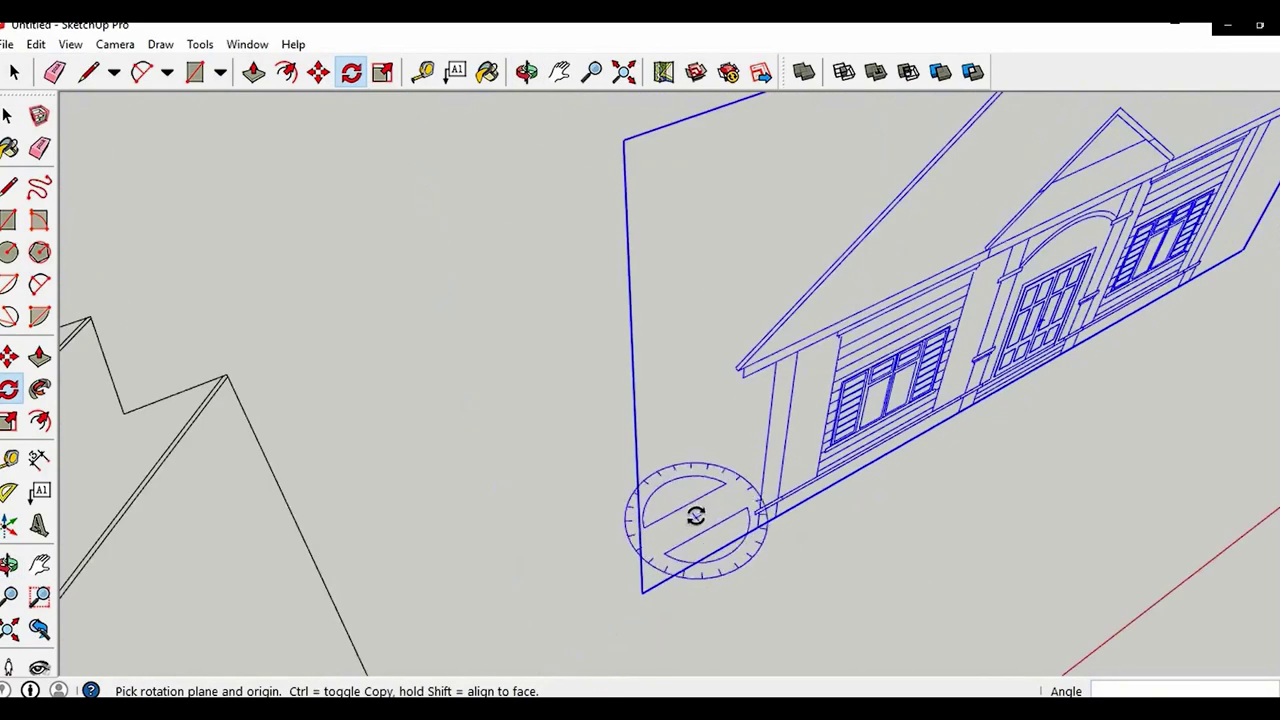
pyautogui.press('space')
pyautogui.click(736, 440)
# Rotate the second elevation, the one with three windows and a door, 90° about the vertical axis
pyautogui.moveTo(736, 445); pyautogui.dragTo(704, 500, button='middle')
pyautogui.click(743, 447)
pyautogui.scroll(3, 1135, 452)
pyautogui.keyDown('shift'); pyautogui.moveTo(1135, 452); pyautogui.dragTo(992, 460, button='middle'); pyautogui.keyUp('shift')
pyautogui.click(768, 486)
pyautogui.moveTo(768, 490); pyautogui.dragTo(782, 572, button='middle')
pyautogui.scroll(3, 770, 530)
pyautogui.press('q')
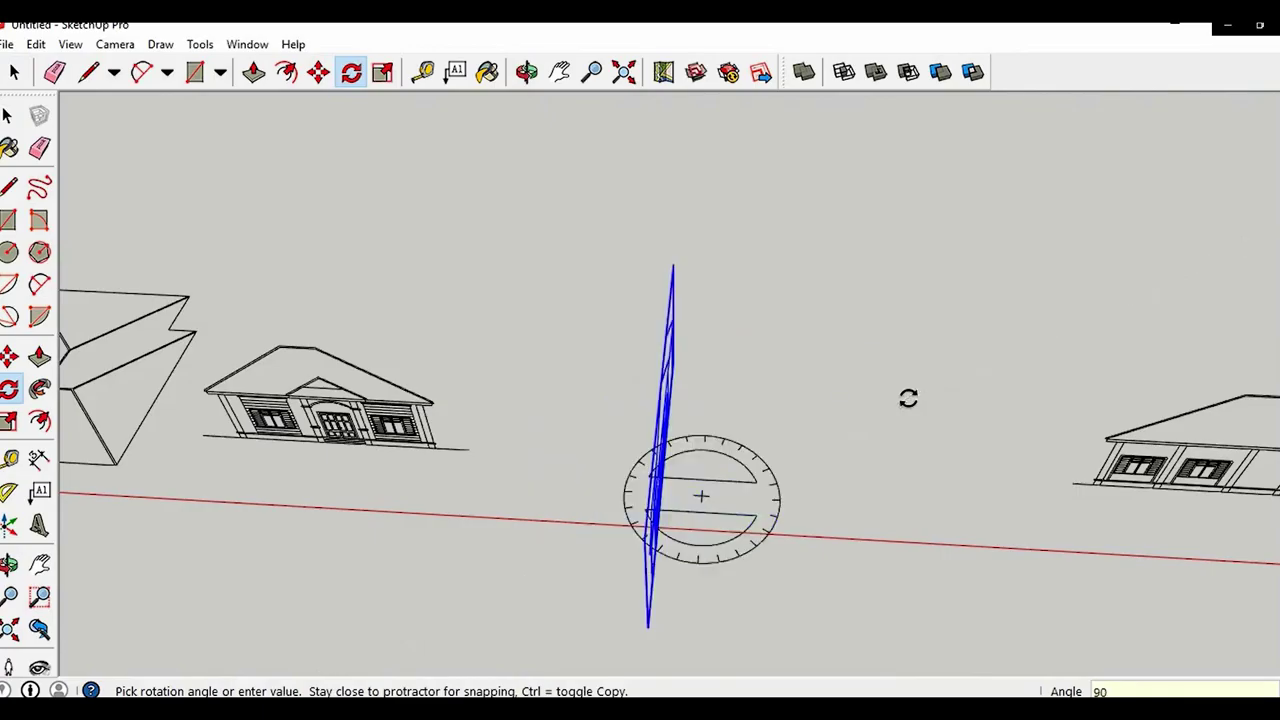
pyautogui.click(908, 398)
# Turn the third elevation about the vertical axis so it stands perpendicular to the front elevation
pyautogui.scroll(-4, 935, 480)
pyautogui.keyDown('shift'); pyautogui.moveTo(935, 480); pyautogui.dragTo(571, 440, button='middle'); pyautogui.keyUp('shift')
pyautogui.press('space')
pyautogui.moveTo(791, 338); pyautogui.dragTo(756, 430)
pyautogui.scroll(3, 756, 481)
pyautogui.press('q')
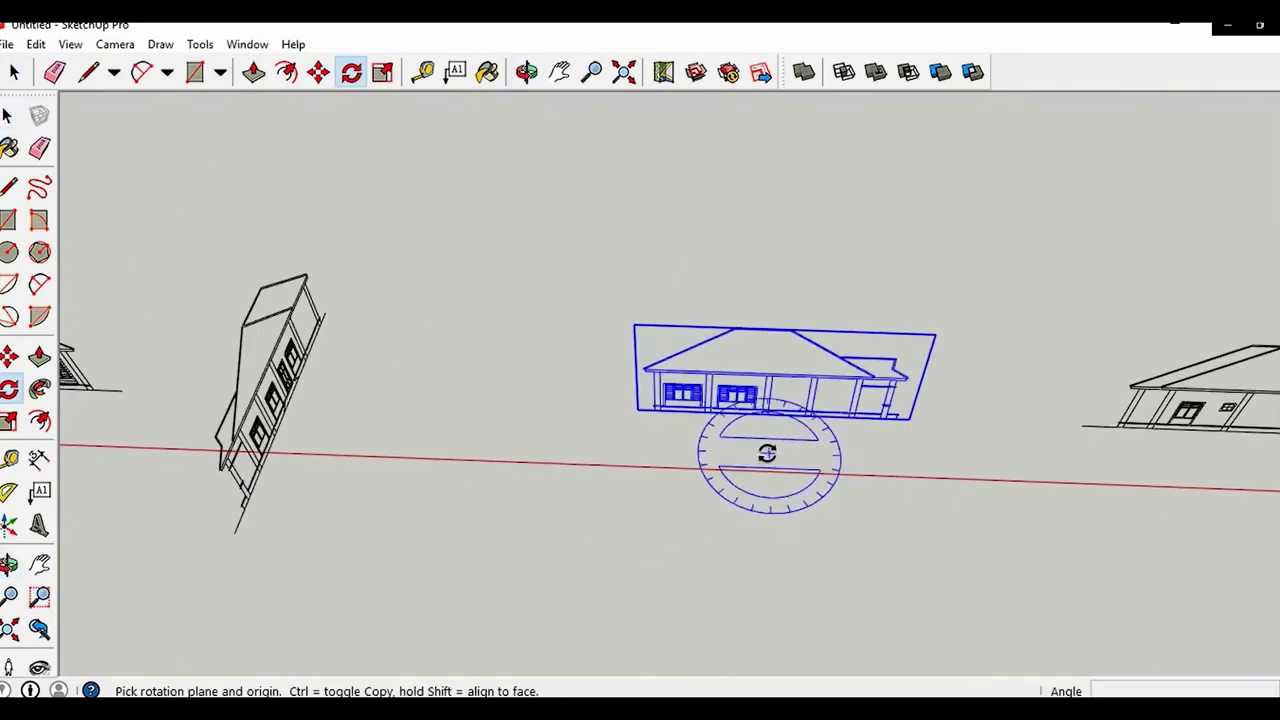
pyautogui.click(836, 526)
# Turn the fourth elevation about the vertical axis so it faces the rear
pyautogui.scroll(-4, 900, 487)
pyautogui.keyDown('shift'); pyautogui.moveTo(900, 487); pyautogui.dragTo(545, 447, button='middle'); pyautogui.keyUp('shift')
pyautogui.press('space')
pyautogui.moveTo(820, 323); pyautogui.dragTo(723, 402)
pyautogui.scroll(3, 730, 470)
pyautogui.press('q')
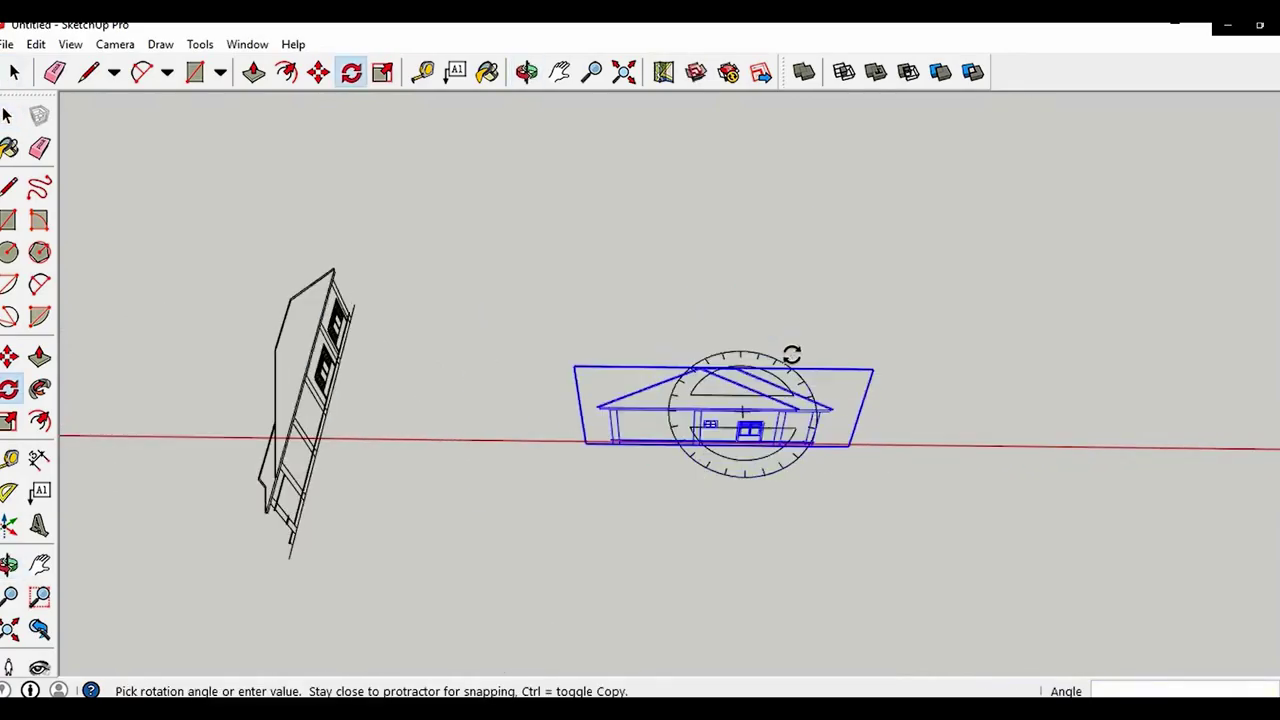
pyautogui.click(791, 355)
pyautogui.scroll(-5, 786, 393)
pyautogui.press('space')
# Move the front elevation by its left column base midpoint onto the column at the floor plan's front-left corner
pyautogui.keyDown('shift'); pyautogui.moveTo(526, 354); pyautogui.dragTo(926, 350, button='middle'); pyautogui.keyUp('shift')
pyautogui.scroll(3, 660, 362)
pyautogui.scroll(3, 817, 388)
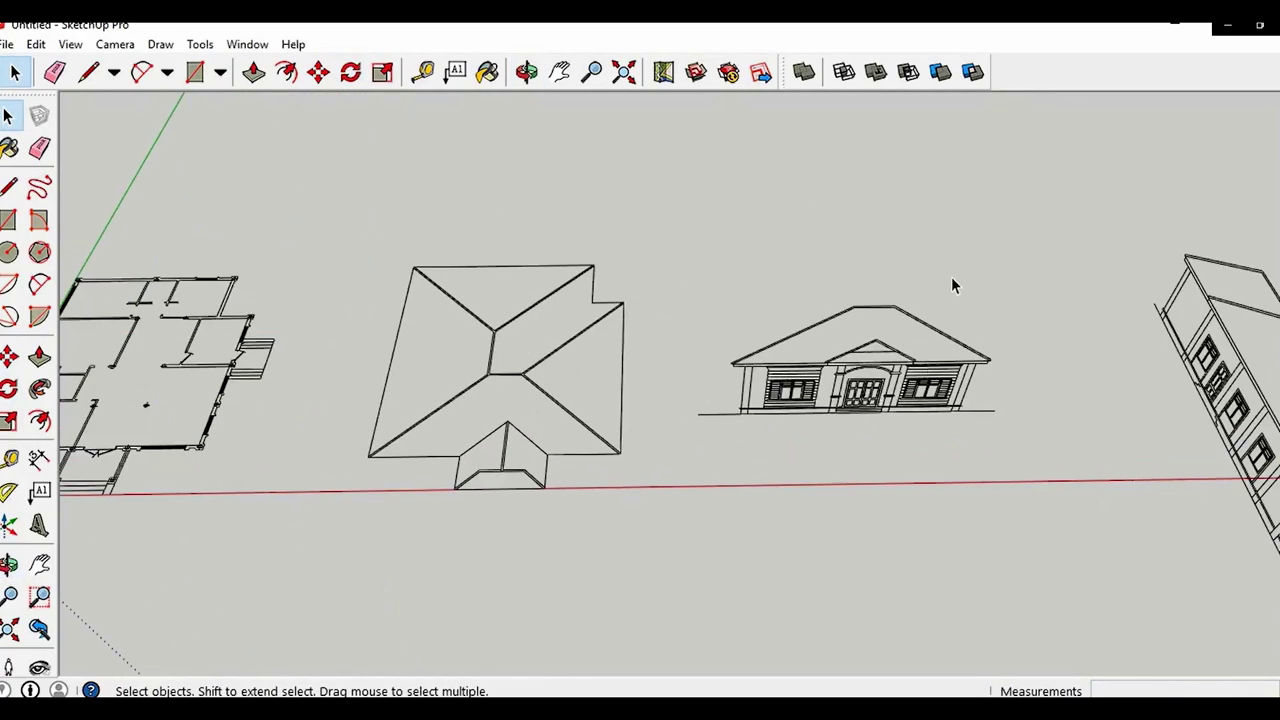
pyautogui.press('m')
pyautogui.scroll(7, 780, 392)
pyautogui.click(475, 544)
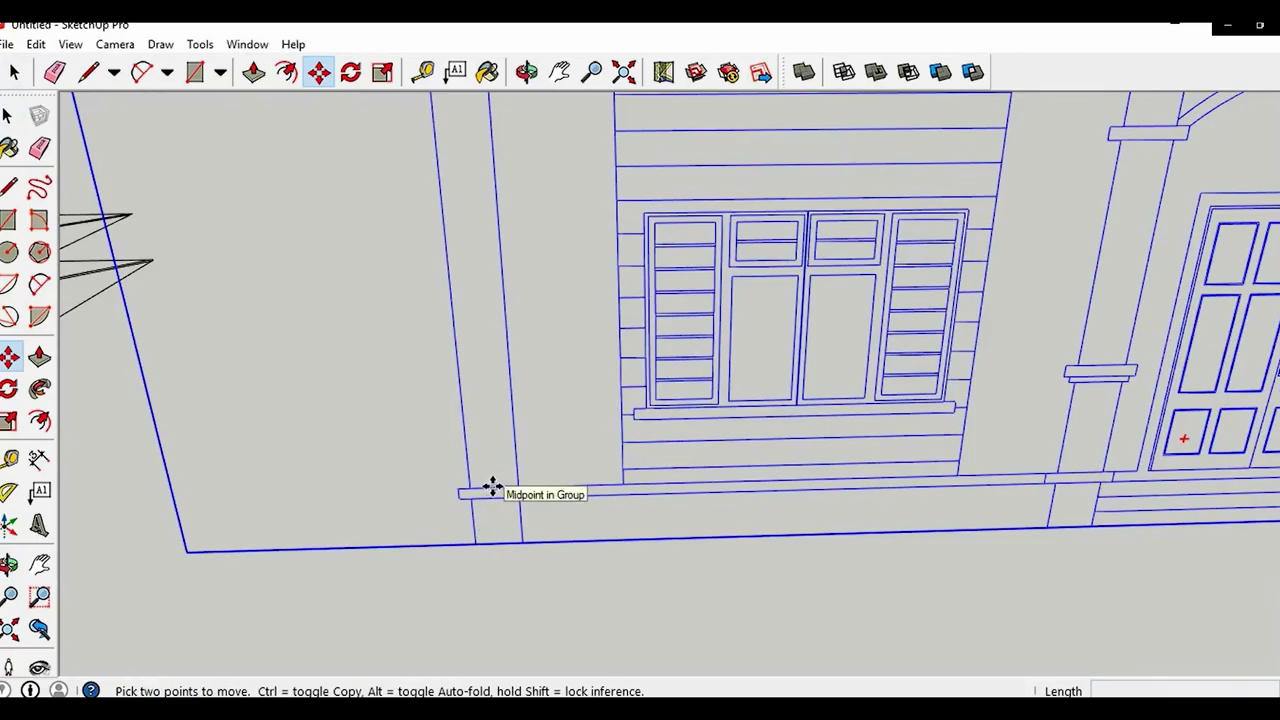
pyautogui.scroll(-6, 1030, 405)
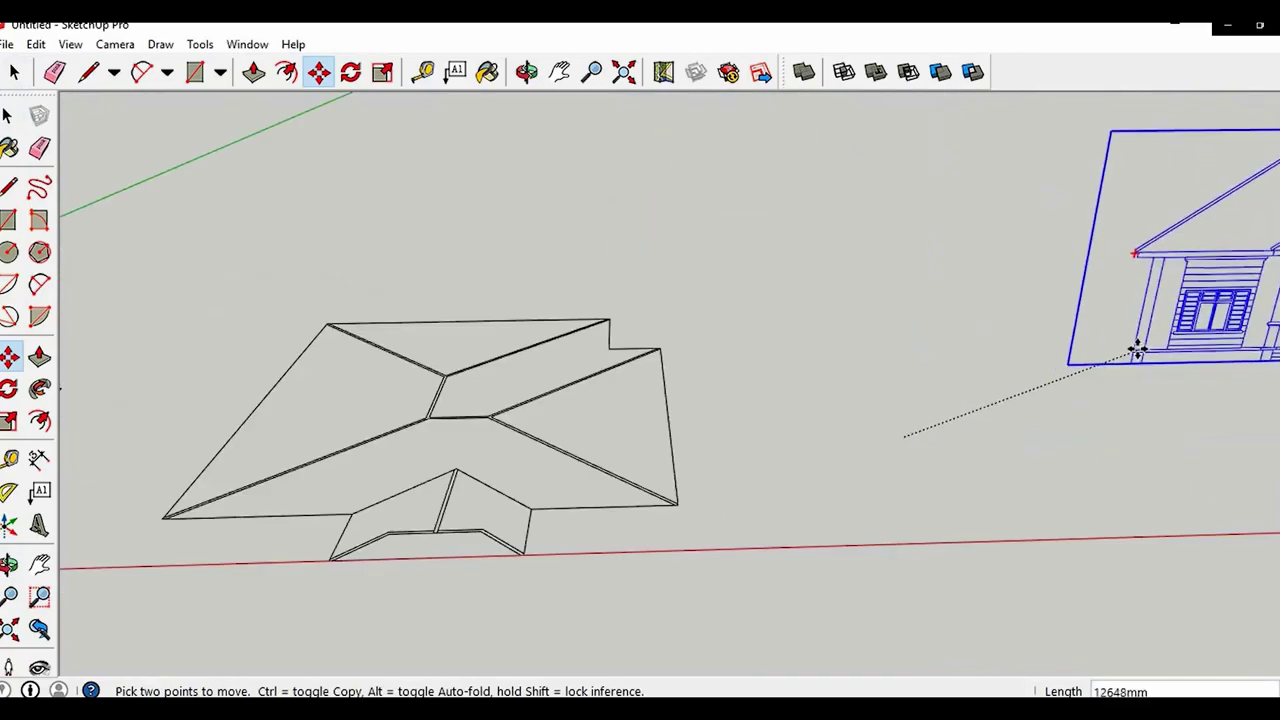
pyautogui.scroll(-4, 1040, 355)
pyautogui.scroll(3, 450, 345)
pyautogui.scroll(3, 495, 480)
pyautogui.scroll(8, 495, 481)
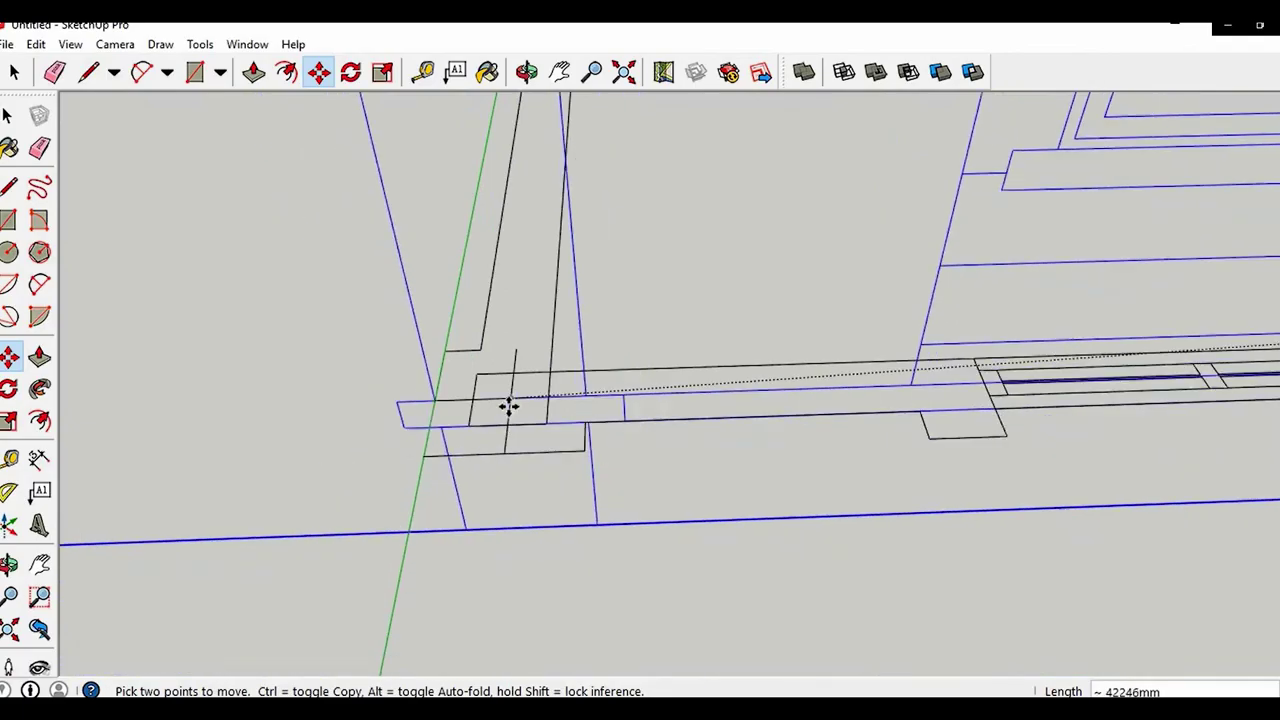
pyautogui.press('space')
# Move the right side elevation by its column base midpoint onto the column at the floor plan's front-right corner
pyautogui.scroll(-12, 508, 435)
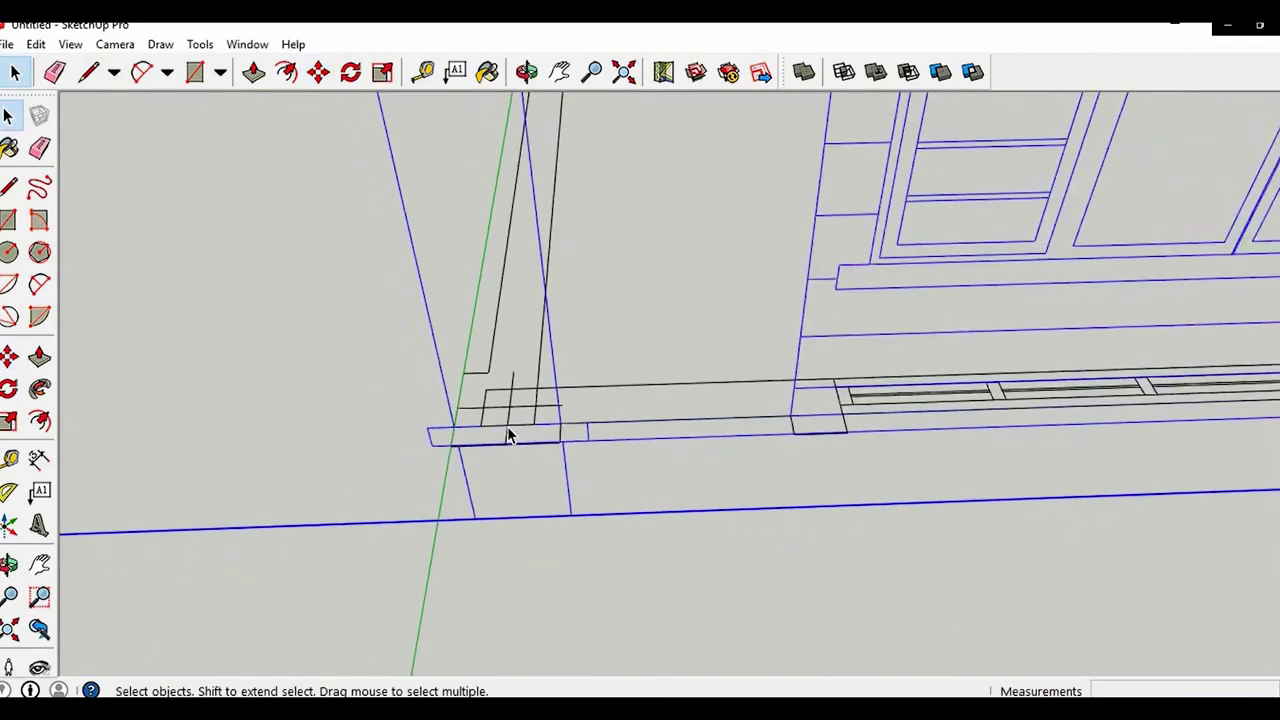
pyautogui.keyDown('shift'); pyautogui.moveTo(745, 425); pyautogui.dragTo(551, 424, button='middle'); pyautogui.keyUp('shift')
pyautogui.scroll(-1, 551, 424)
pyautogui.keyDown('shift'); pyautogui.moveTo(1060, 354); pyautogui.dragTo(918, 362, button='middle'); pyautogui.keyUp('shift')
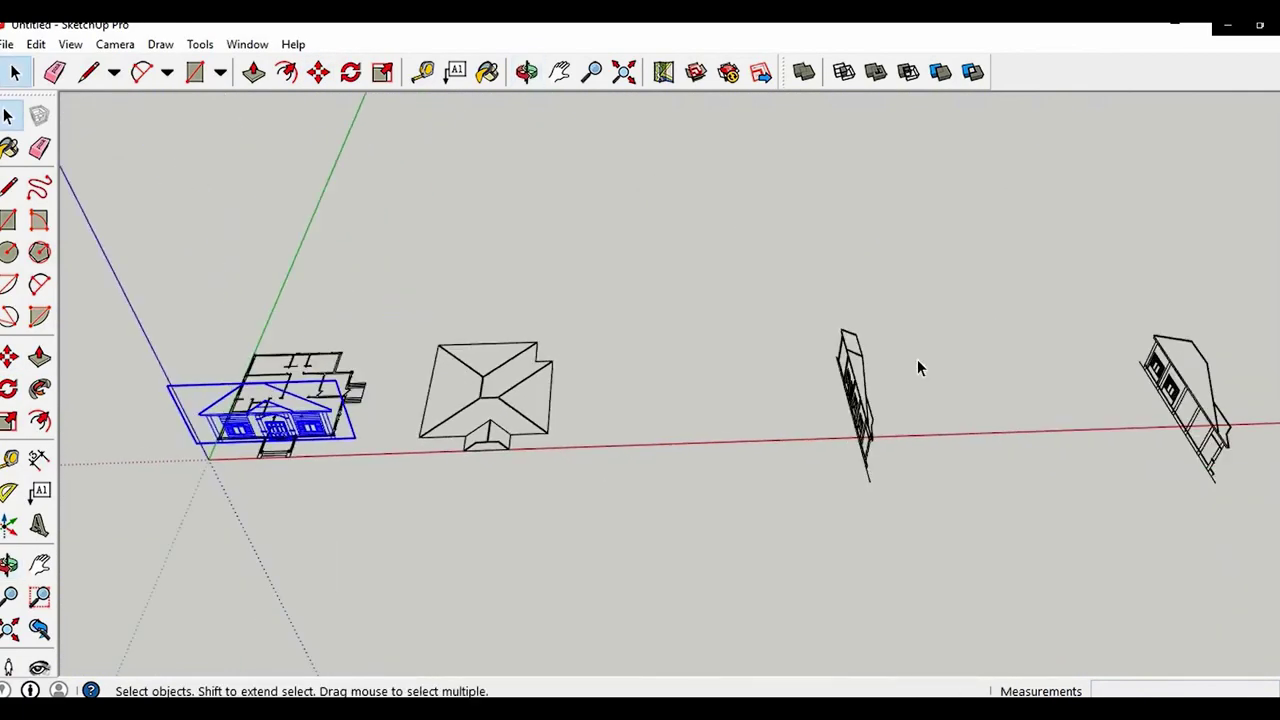
pyautogui.click(856, 392)
pyautogui.moveTo(856, 396); pyautogui.dragTo(589, 466, button='middle')
pyautogui.moveTo(800, 485); pyautogui.dragTo(660, 517, button='middle')
pyautogui.scroll(4, 660, 517)
pyautogui.scroll(8, 615, 531)
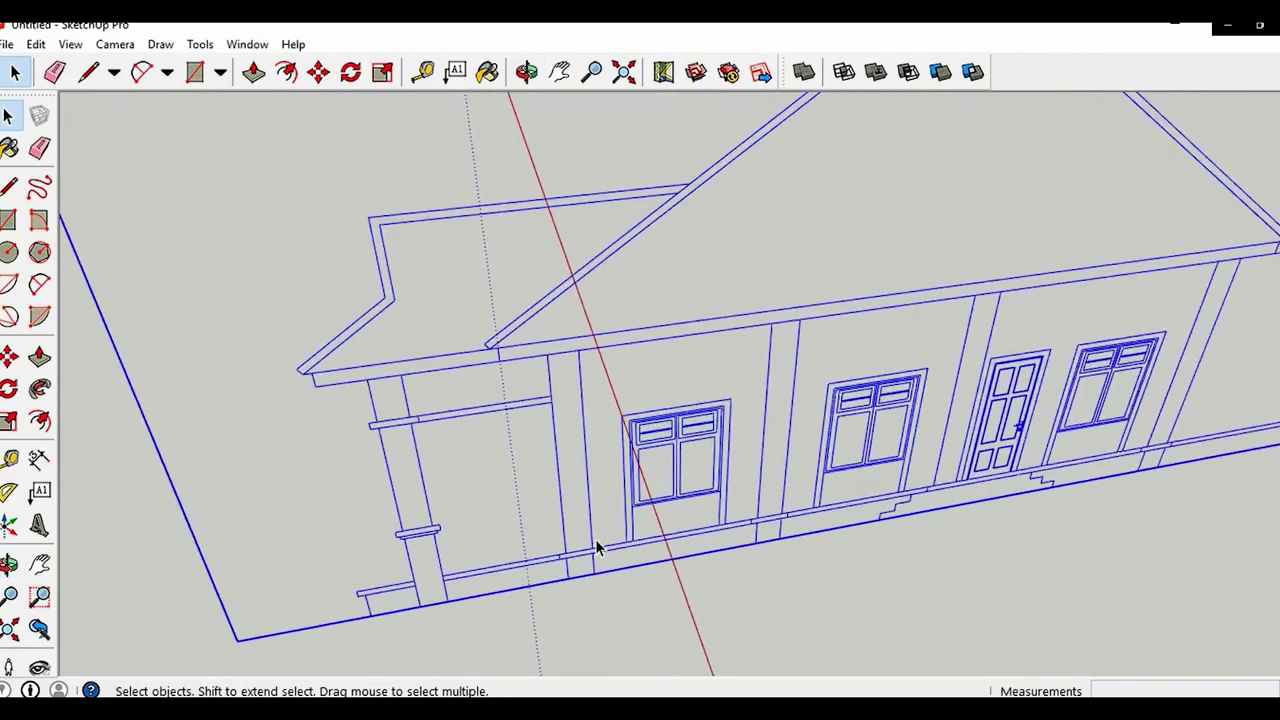
pyautogui.click(556, 567)
pyautogui.scroll(-10, 571, 514)
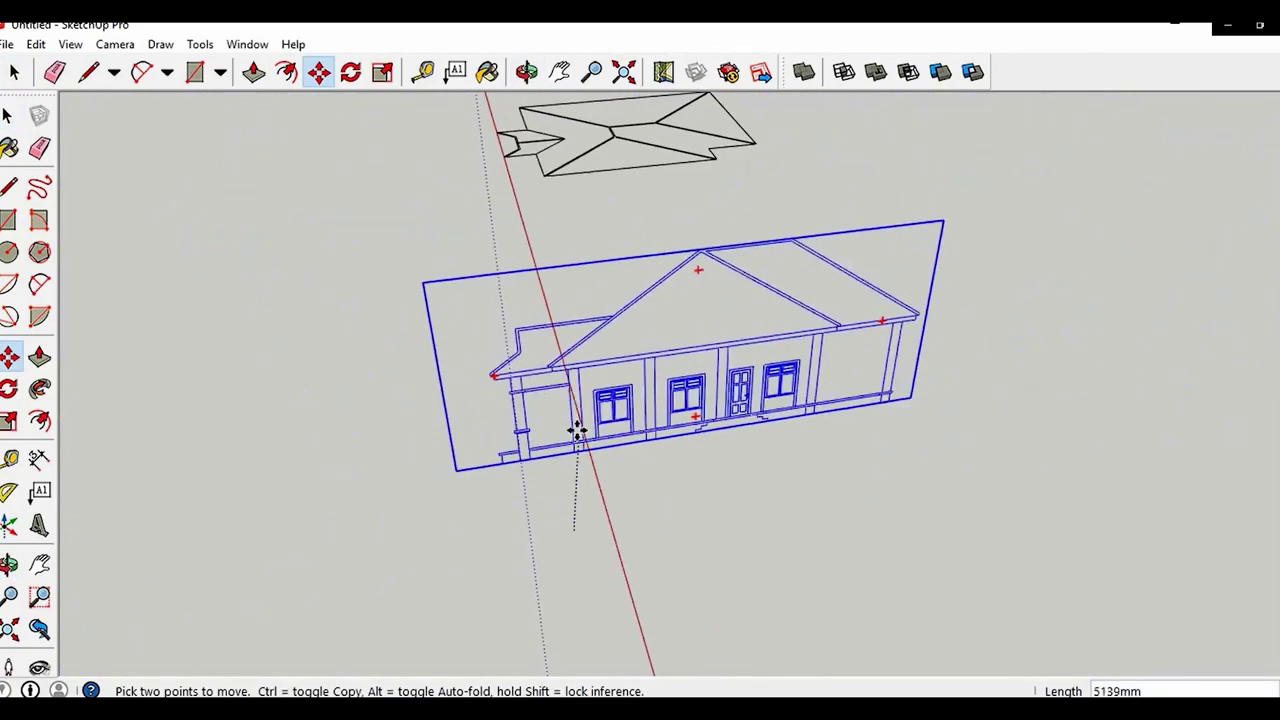
pyautogui.scroll(8, 590, 375)
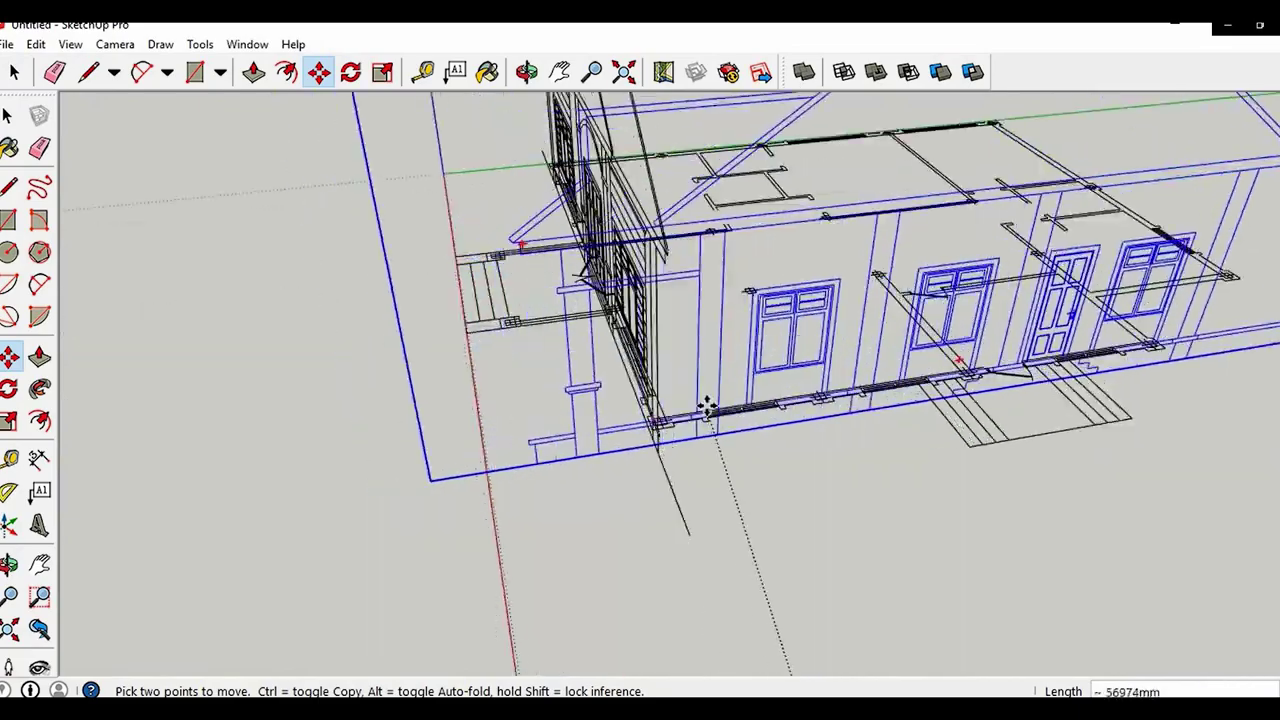
pyautogui.scroll(3, 669, 416)
pyautogui.scroll(3, 668, 418)
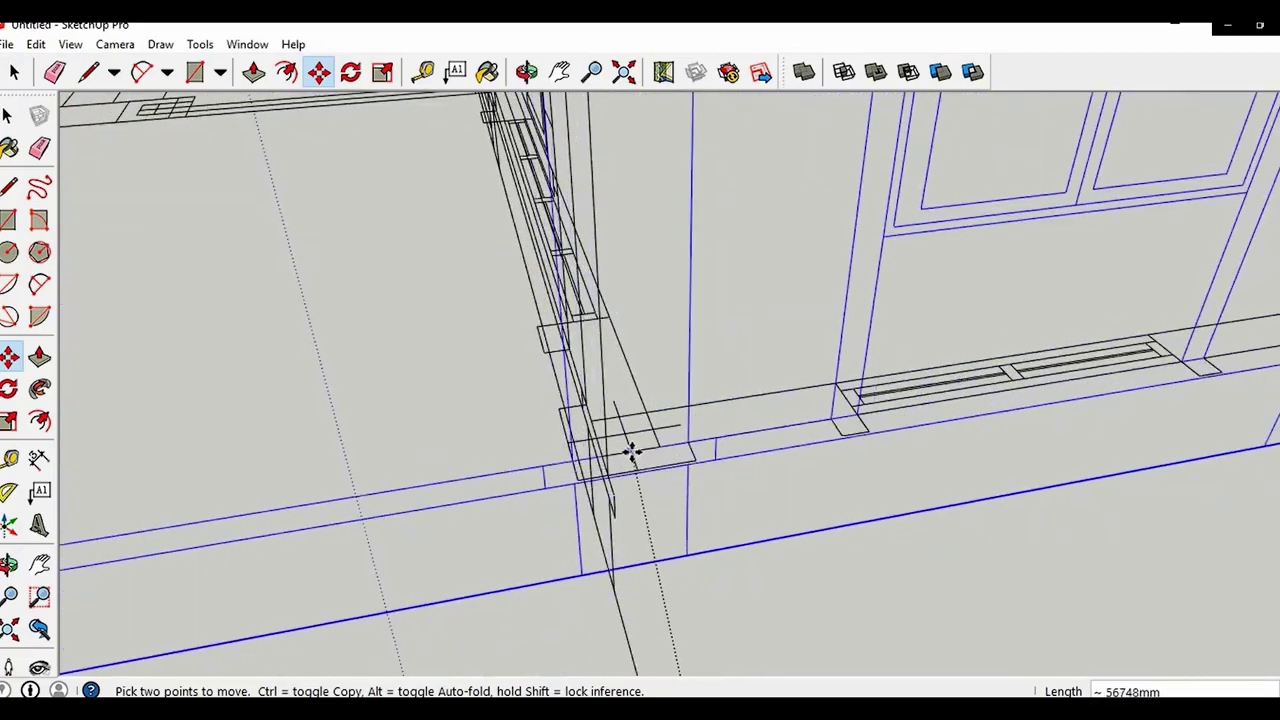
pyautogui.click(632, 452)
pyautogui.press('space')
pyautogui.scroll(-10, 631, 471)
pyautogui.moveTo(634, 480); pyautogui.dragTo(860, 405, button='middle')
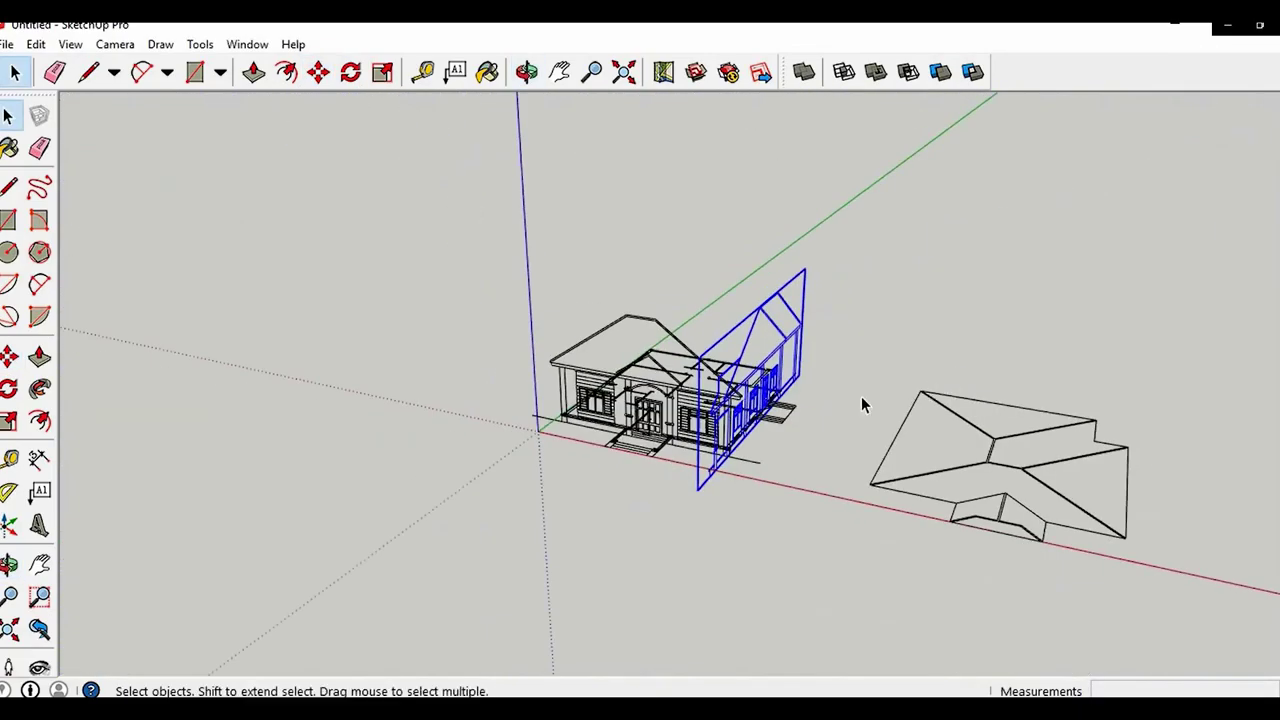
# Move the left side elevation across the site to the left side of the floor plan
pyautogui.click(863, 406)
pyautogui.scroll(-2, 955, 468)
pyautogui.keyDown('shift'); pyautogui.moveTo(968, 473); pyautogui.dragTo(1246, 326, button='middle'); pyautogui.keyUp('shift')
pyautogui.click(1109, 369)
pyautogui.scroll(-2, 1014, 442)
pyautogui.click(1059, 436)
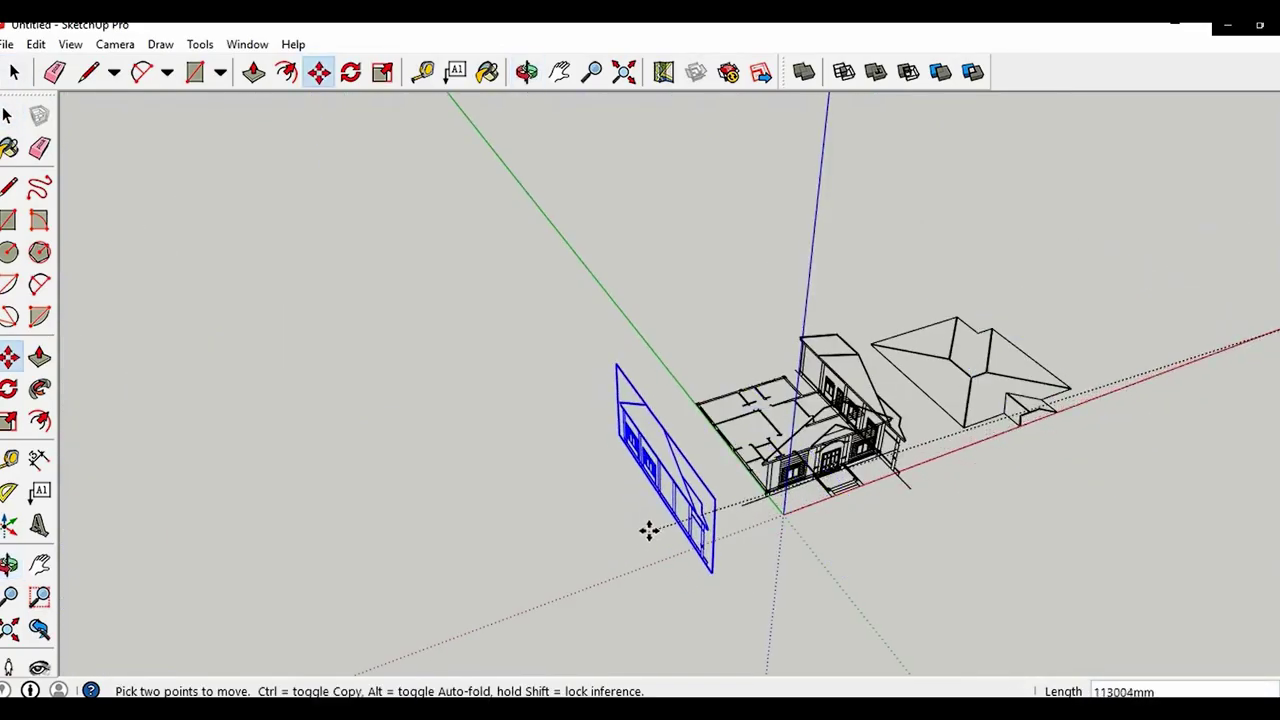
pyautogui.moveTo(690, 513); pyautogui.dragTo(1071, 513, button='middle')
# Snap the left side elevation's column base midpoint to the column at the floor plan's front-left corner
pyautogui.scroll(9, 812, 437)
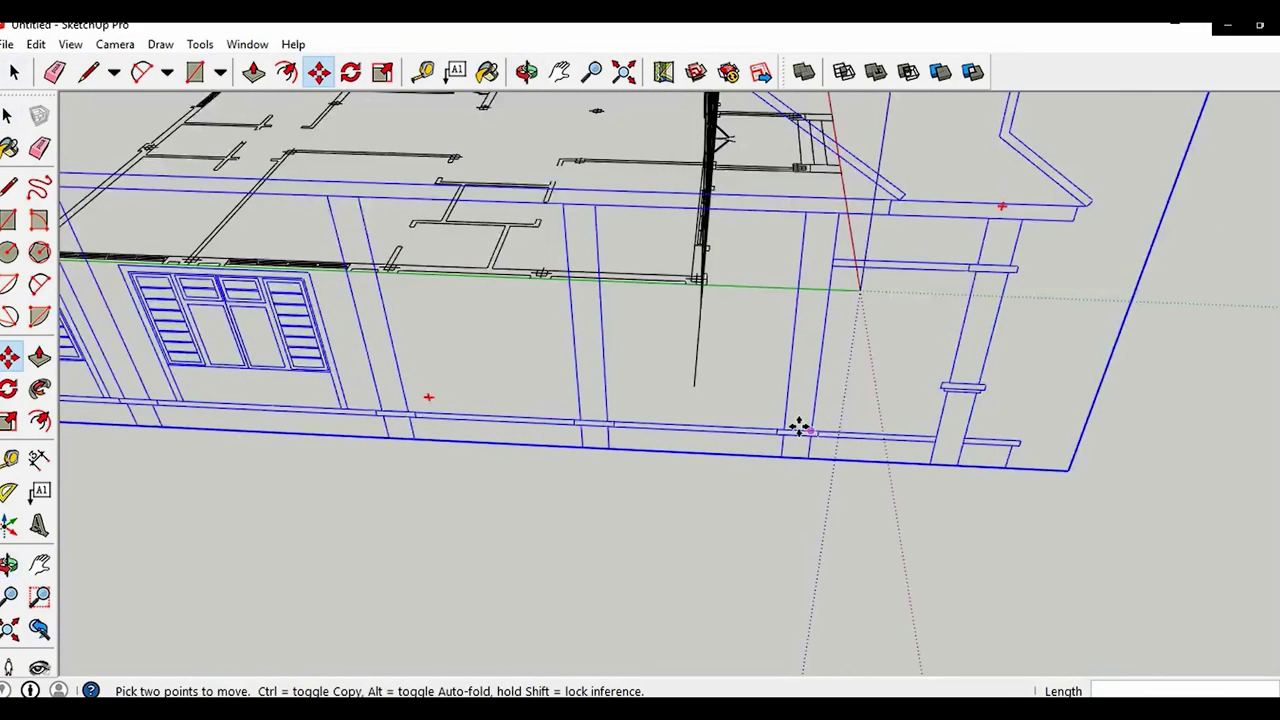
pyautogui.click(796, 428)
pyautogui.click(690, 268)
pyautogui.scroll(-8, 690, 300)
pyautogui.press('space')
pyautogui.click(600, 448)
# Move the remaining rear elevation from the far end of the red axis to the back of the floor plan
pyautogui.moveTo(960, 430); pyautogui.dragTo(569, 354, button='middle')
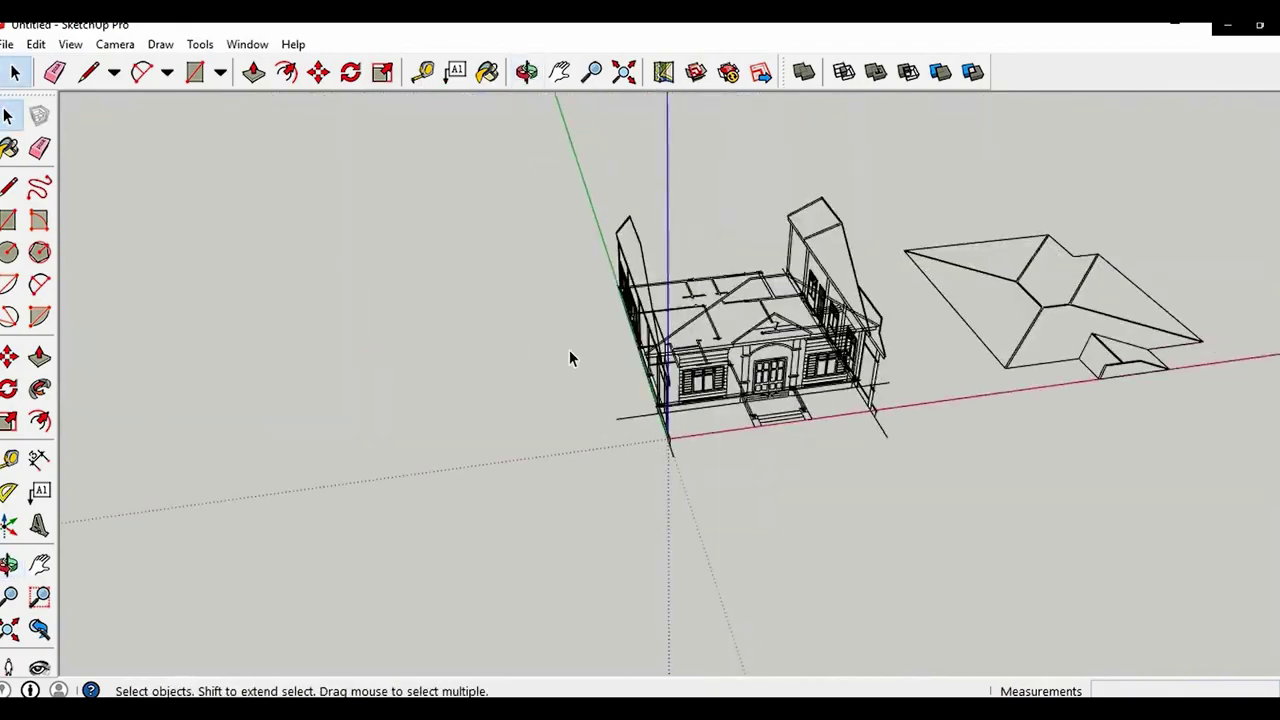
pyautogui.scroll(-6, 569, 354)
pyautogui.moveTo(1190, 440); pyautogui.dragTo(1037, 455, button='middle')
pyautogui.moveTo(1036, 452); pyautogui.dragTo(877, 560)
pyautogui.keyDown('shift'); pyautogui.moveTo(877, 560); pyautogui.dragTo(760, 528, button='middle'); pyautogui.keyUp('shift')
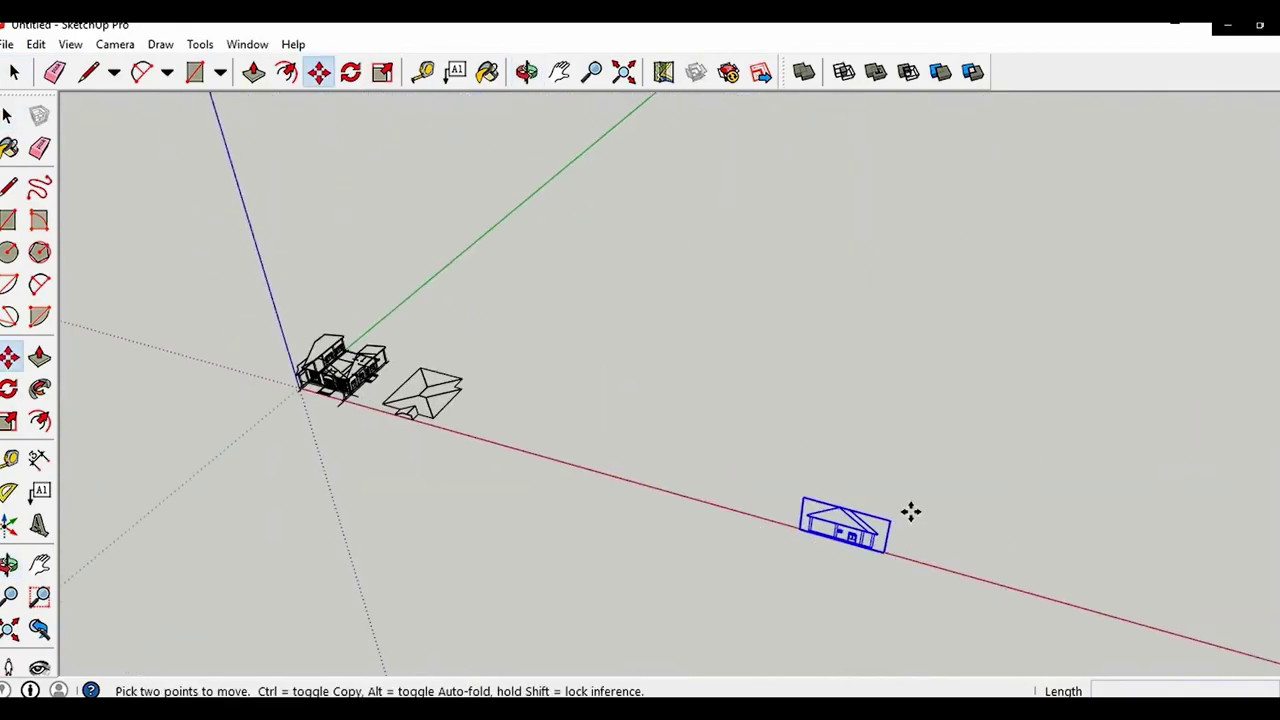
pyautogui.moveTo(378, 349); pyautogui.dragTo(937, 446, button='middle')
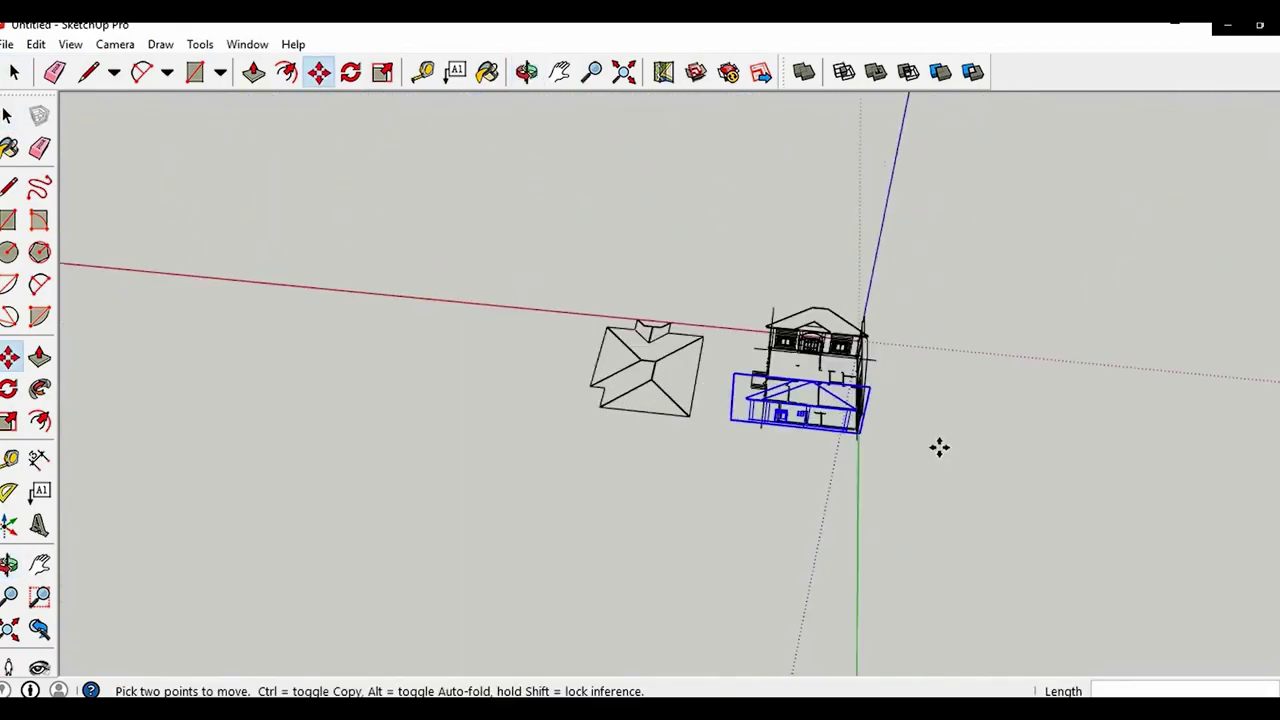
# Align the rear elevation by snapping its column base midpoint to the matching column on the floor plan's rear edge
pyautogui.scroll(10, 769, 417)
pyautogui.scroll(7, 640, 450)
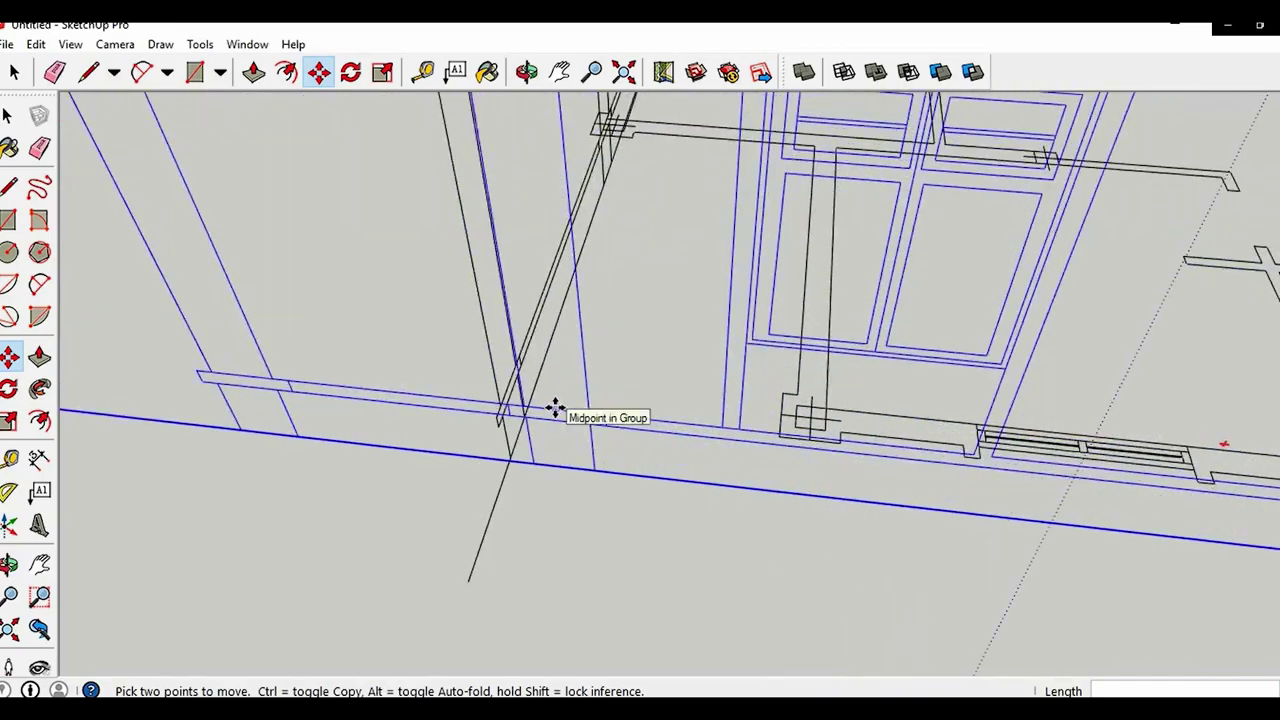
pyautogui.click(554, 408)
pyautogui.scroll(4, 793, 470)
pyautogui.click(813, 410)
pyautogui.press('space')
pyautogui.scroll(-7, 812, 406)
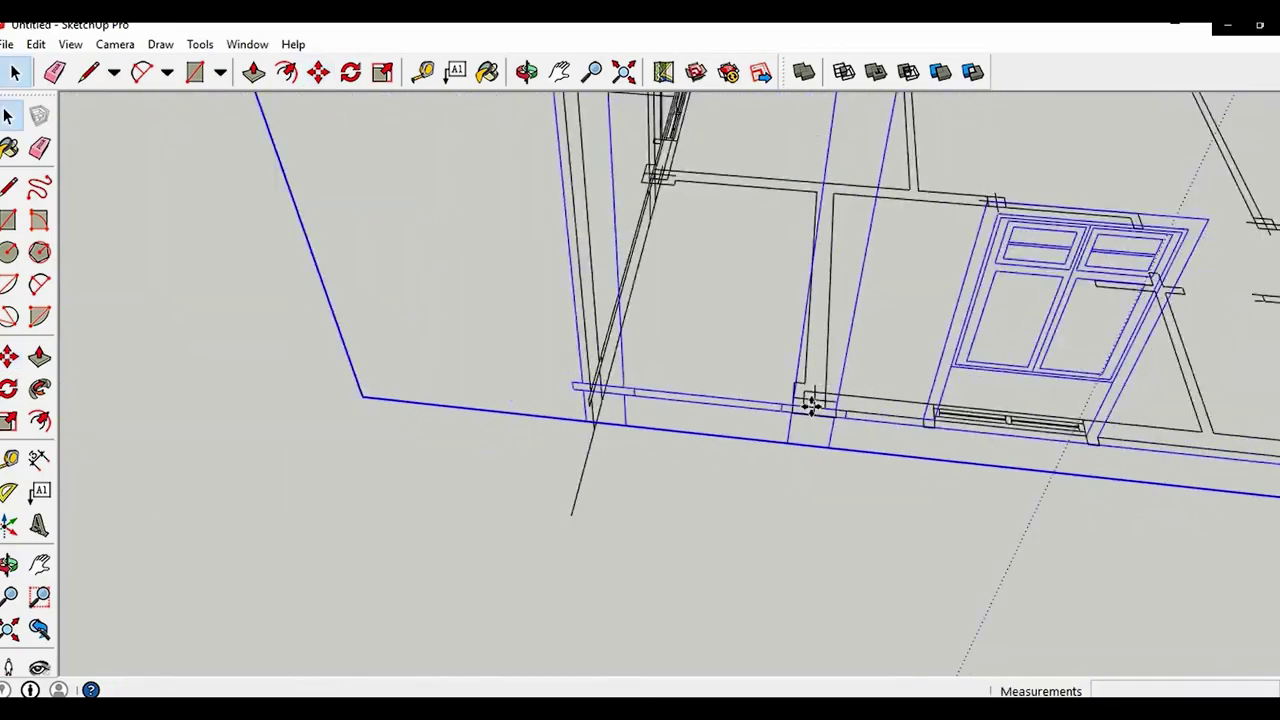
pyautogui.click(705, 566)
# Select the four elevations around the locked floor plan and hide them
pyautogui.scroll(-5, 705, 566)
pyautogui.moveTo(1051, 464); pyautogui.dragTo(431, 486, button='middle')
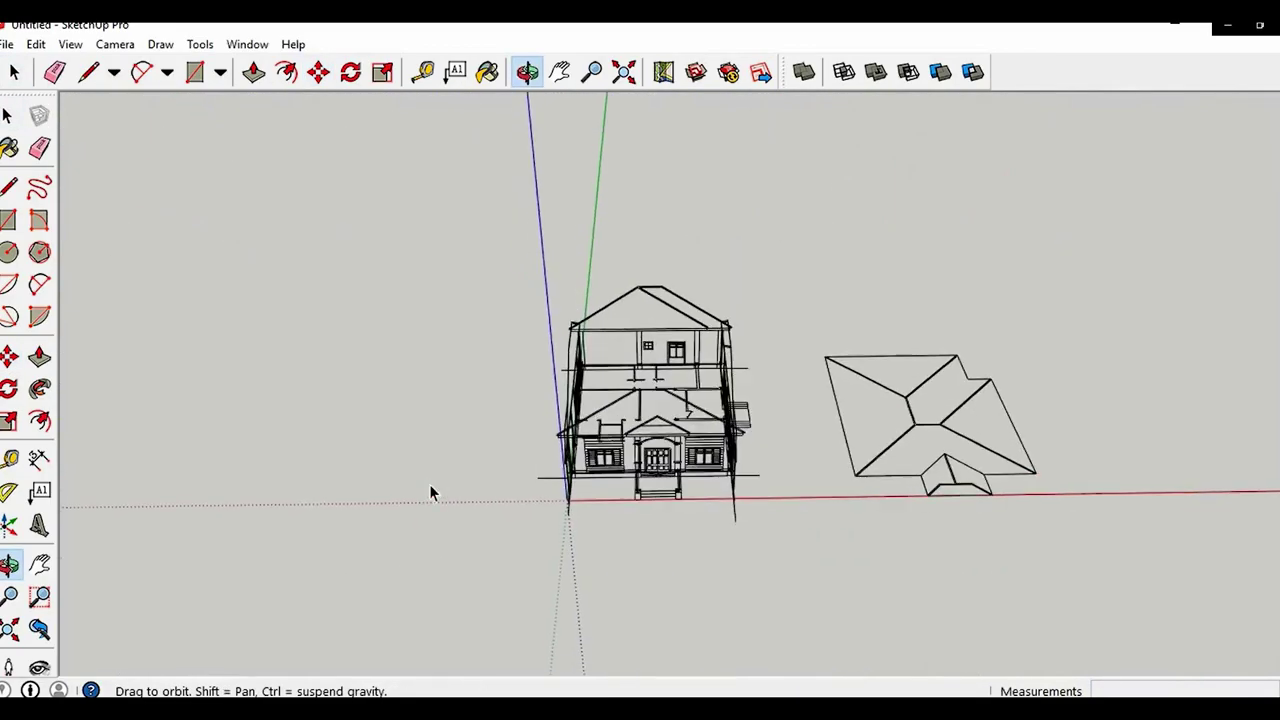
pyautogui.moveTo(735, 450); pyautogui.dragTo(644, 514, button='middle')
pyautogui.scroll(3, 660, 435)
pyautogui.click(630, 455)
pyautogui.moveTo(630, 455); pyautogui.dragTo(586, 350, button='middle')
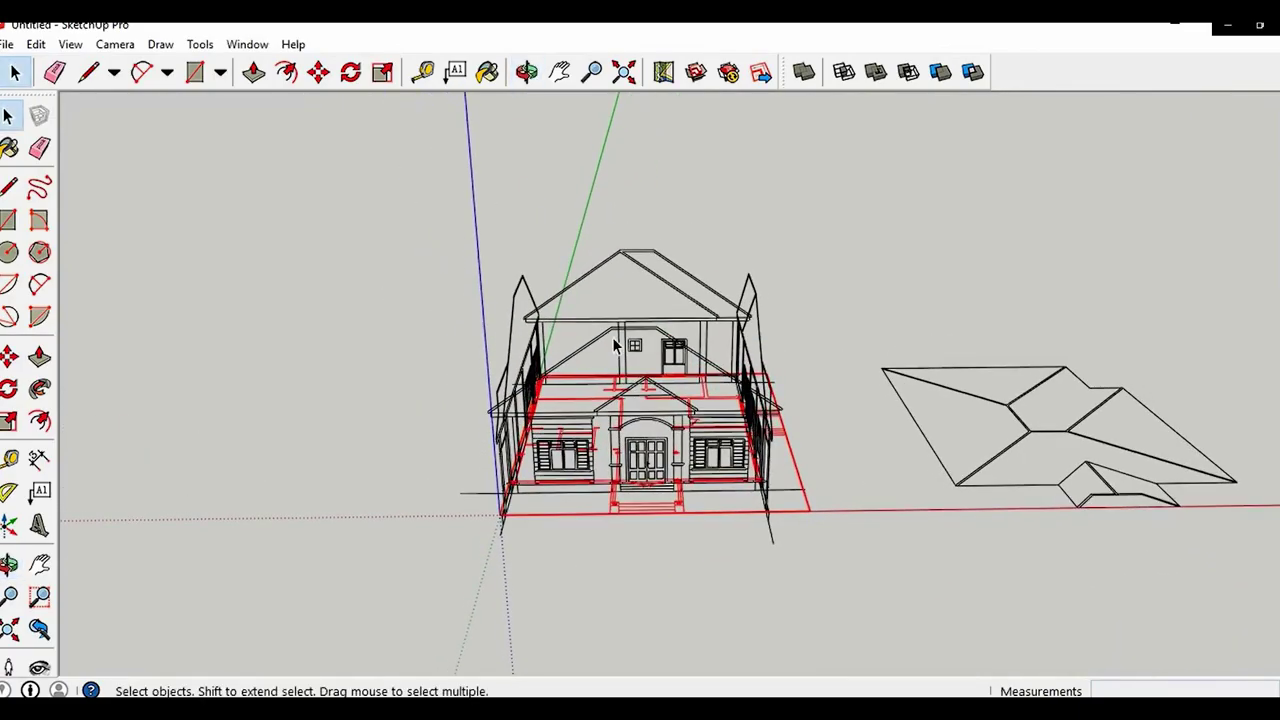
pyautogui.moveTo(652, 430); pyautogui.dragTo(645, 415, button='middle')
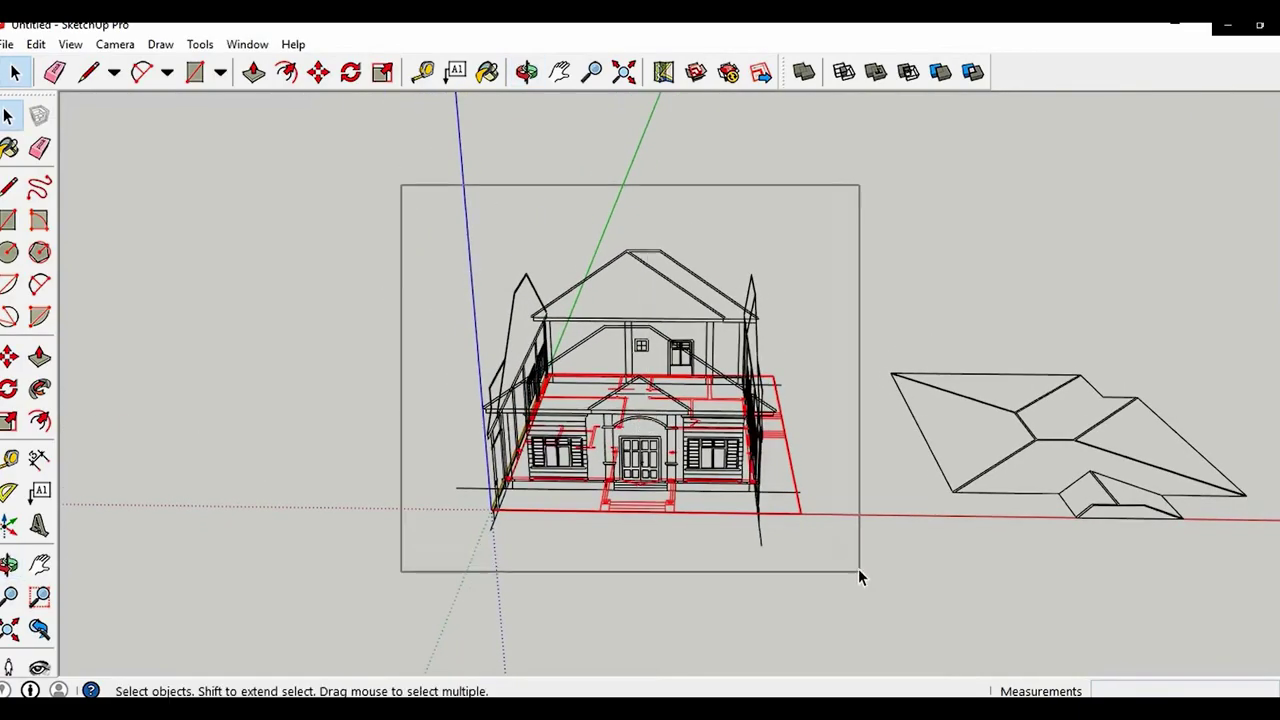
pyautogui.rightClick(676, 441)
pyautogui.click(739, 214)
pyautogui.moveTo(729, 420); pyautogui.dragTo(668, 655, button='middle')
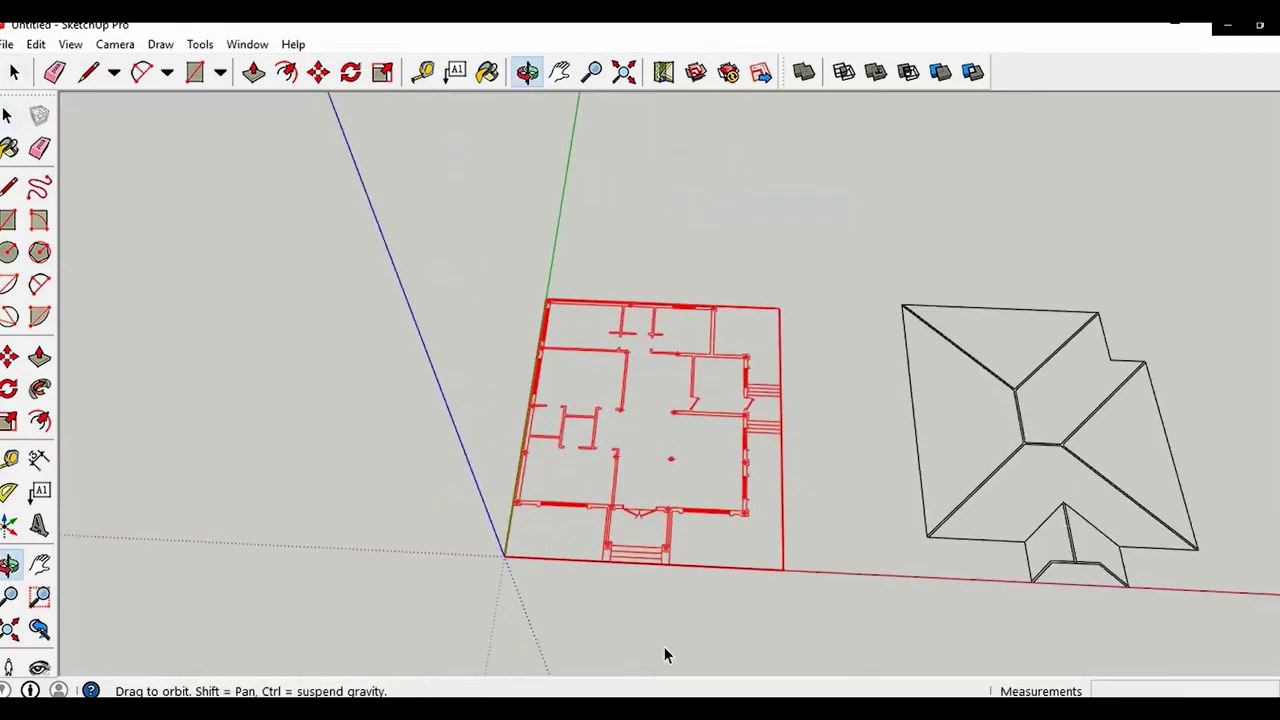
# Draw a rectangle over the floor plan's main block, from the front-left column corner to the outer column corner at the back right
pyautogui.press('r')
pyautogui.scroll(10, 543, 490)
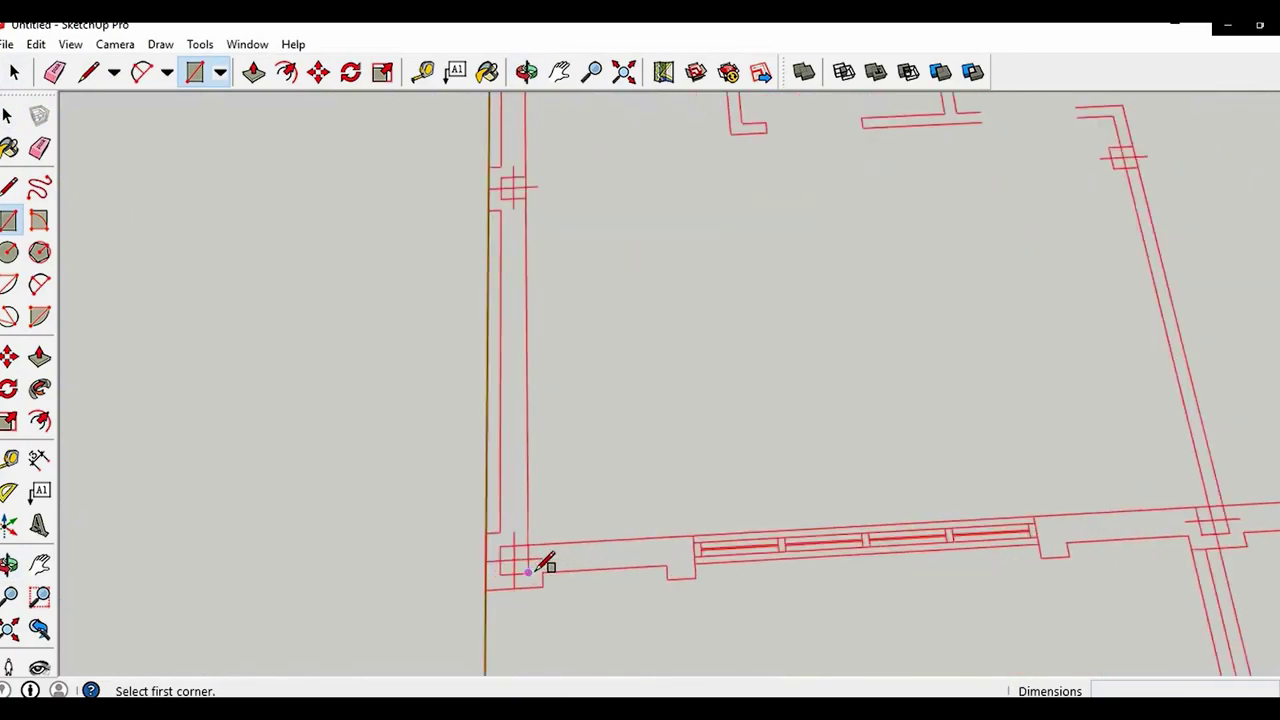
pyautogui.scroll(4, 515, 515)
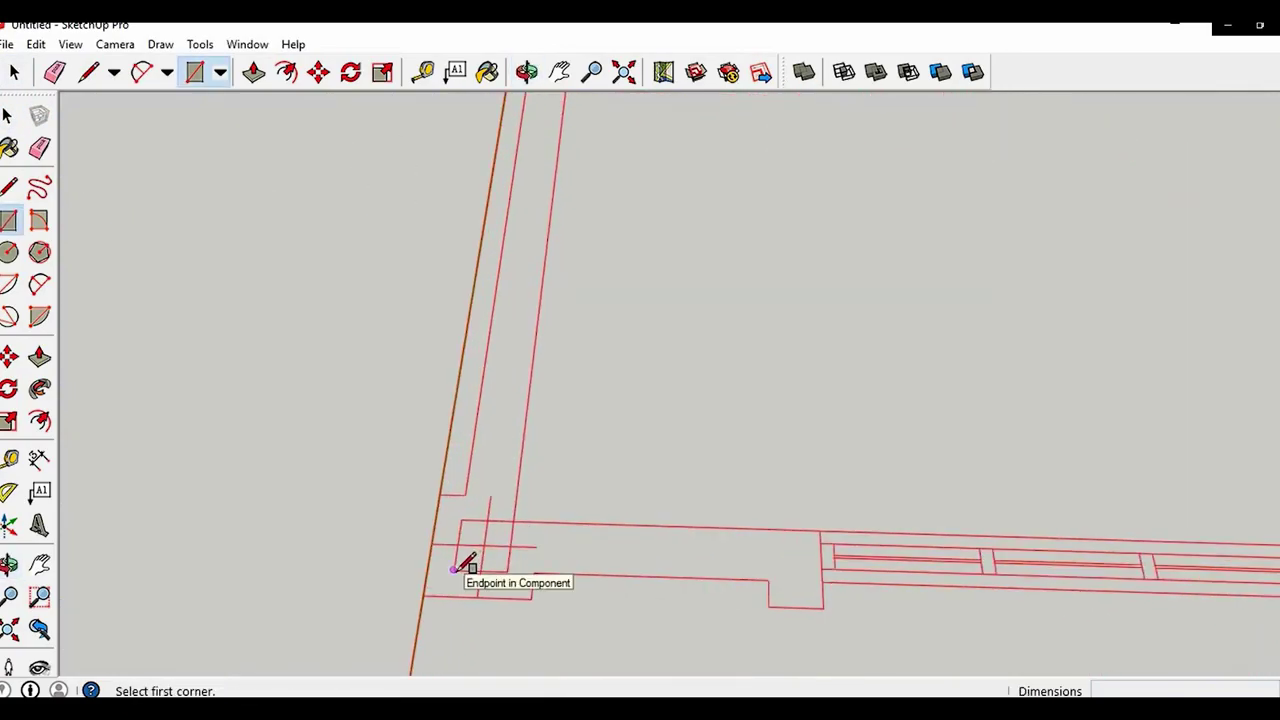
pyautogui.scroll(-8, 456, 569)
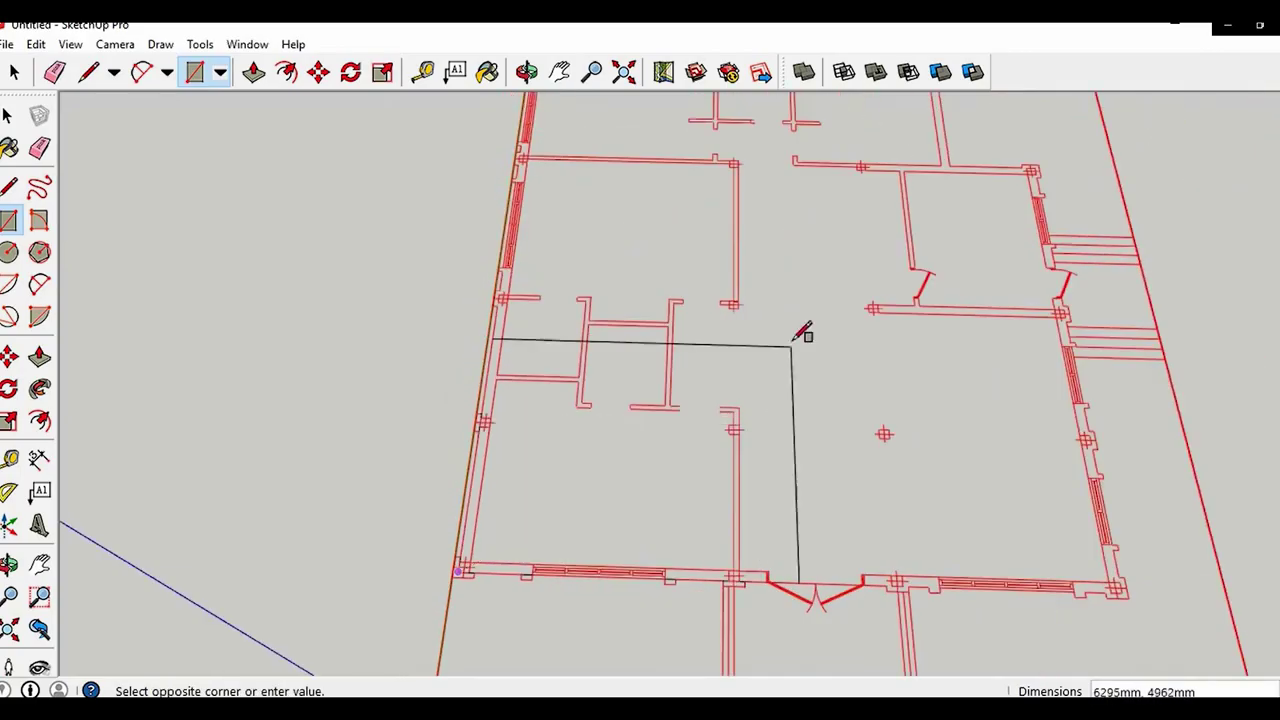
pyautogui.keyDown('shift'); pyautogui.moveTo(965, 236); pyautogui.dragTo(572, 630, button='middle'); pyautogui.keyUp('shift')
pyautogui.scroll(4, 648, 554)
pyautogui.scroll(3, 648, 554)
pyautogui.click(651, 551)
pyautogui.scroll(-5, 603, 563)
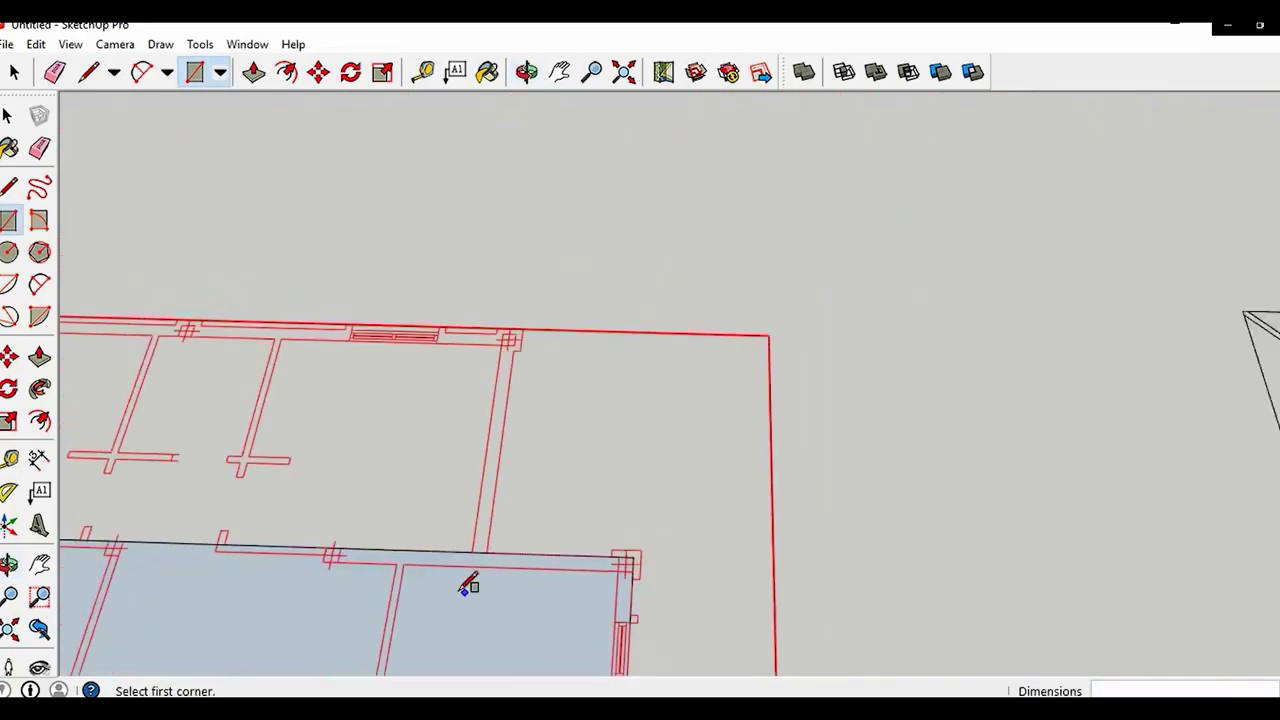
# Draw a second rectangle over the plan's rear wing, adjoining the main rectangle and ending at the rear wall's outer column corner
pyautogui.keyDown('shift'); pyautogui.moveTo(466, 586); pyautogui.dragTo(1080, 446, button='middle'); pyautogui.keyUp('shift')
pyautogui.scroll(5, 403, 431)
pyautogui.scroll(-5, 340, 380)
pyautogui.keyDown('shift'); pyautogui.moveTo(540, 455); pyautogui.dragTo(291, 623, button='middle'); pyautogui.keyUp('shift')
pyautogui.scroll(3, 743, 378)
pyautogui.click(717, 358)
pyautogui.scroll(-4, 684, 409)
pyautogui.keyDown('shift'); pyautogui.moveTo(585, 492); pyautogui.dragTo(731, 400, button='middle'); pyautogui.keyUp('shift')
# Delete the edge shared by the two rectangles to merge them into one floor outline
pyautogui.press('space')
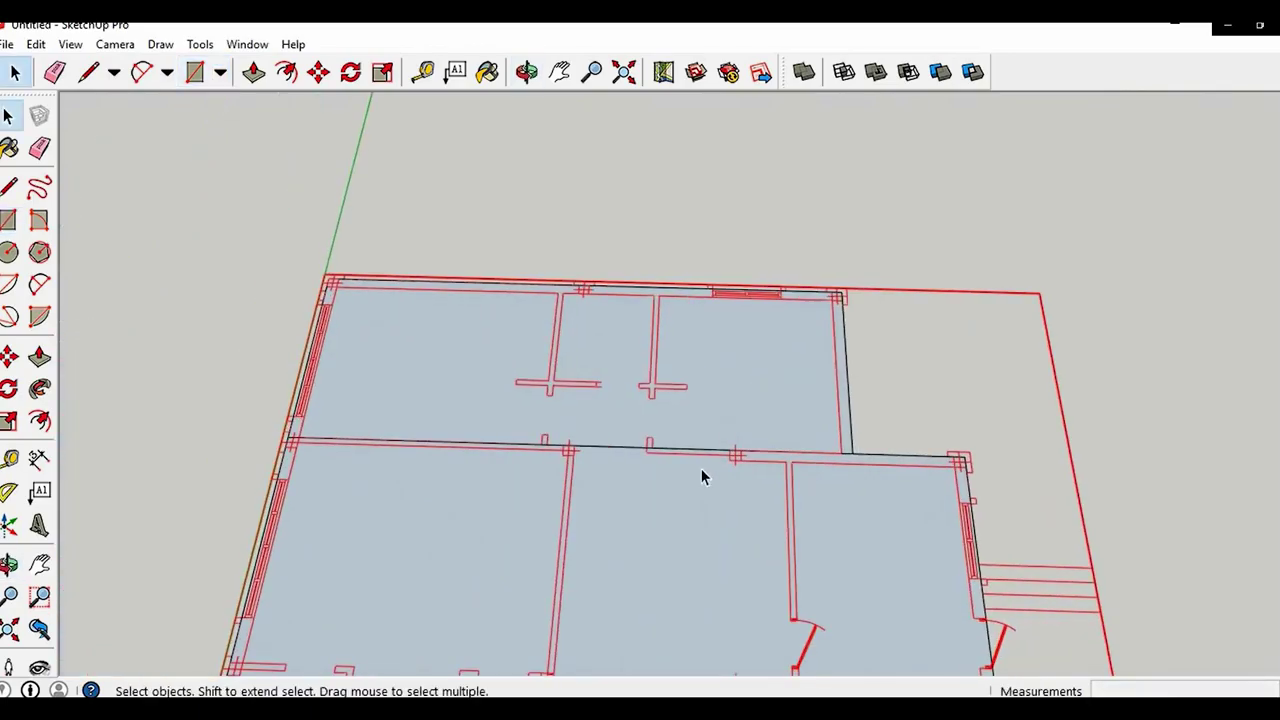
pyautogui.moveTo(635, 404); pyautogui.dragTo(634, 411)
pyautogui.press('space')
# Offset the merged outline inward to the inner wall line and delete the inner face, leaving only the exterior wall strip
pyautogui.scroll(-4, 634, 416)
pyautogui.keyDown('shift'); pyautogui.moveTo(597, 440); pyautogui.dragTo(691, 197, button='middle'); pyautogui.keyUp('shift')
pyautogui.scroll(8, 609, 467)
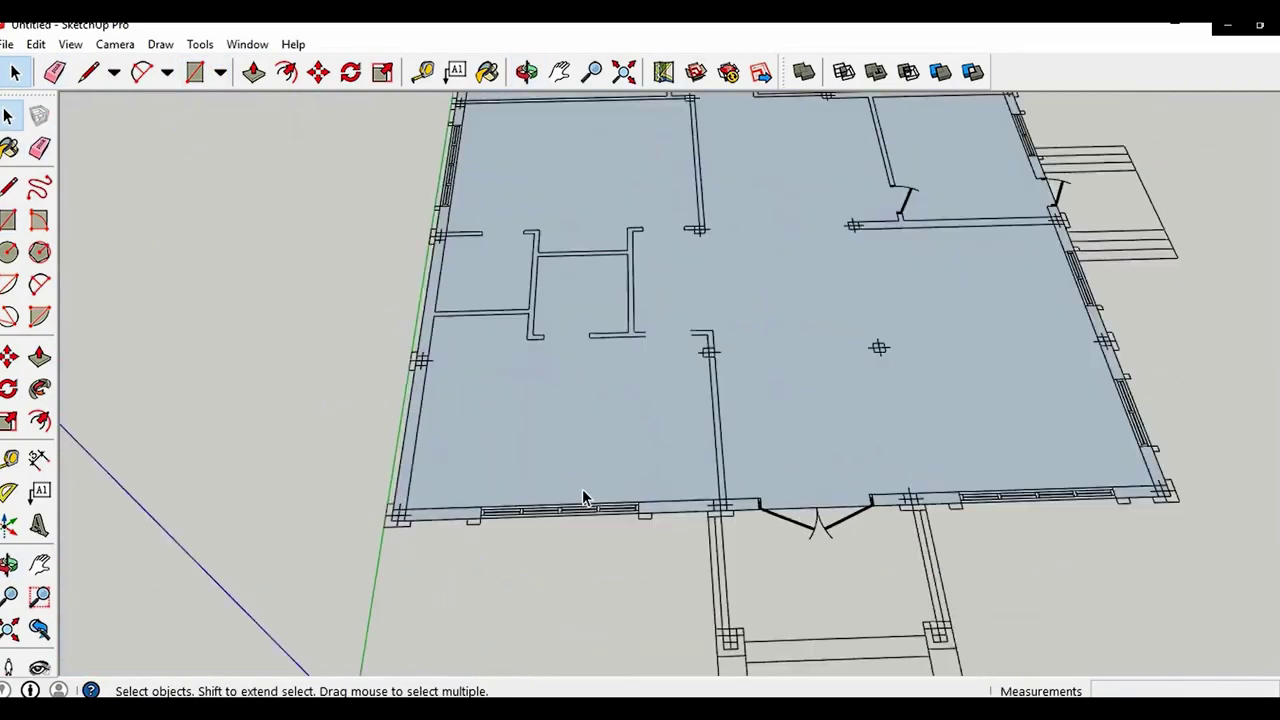
pyautogui.scroll(1, 408, 522)
pyautogui.press('f')
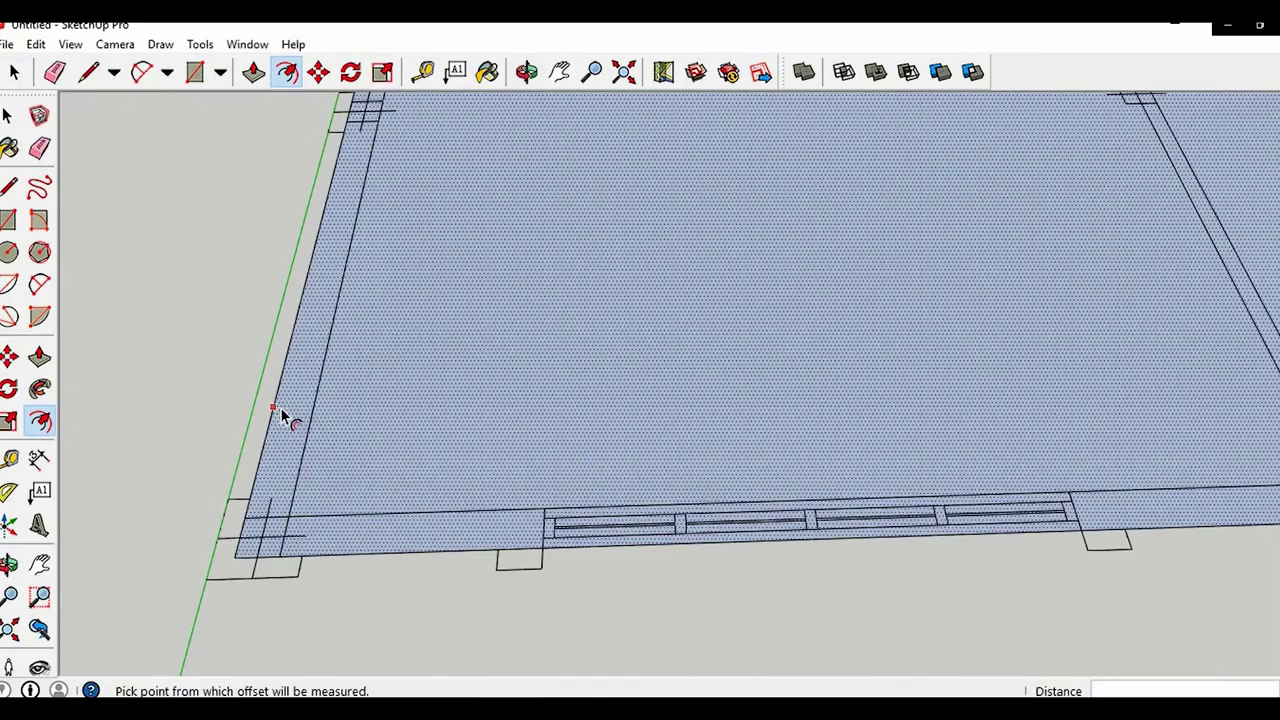
pyautogui.click(313, 406)
pyautogui.press('space')
pyautogui.click(477, 390)
pyautogui.press('Delete')
pyautogui.scroll(-5, 477, 390)
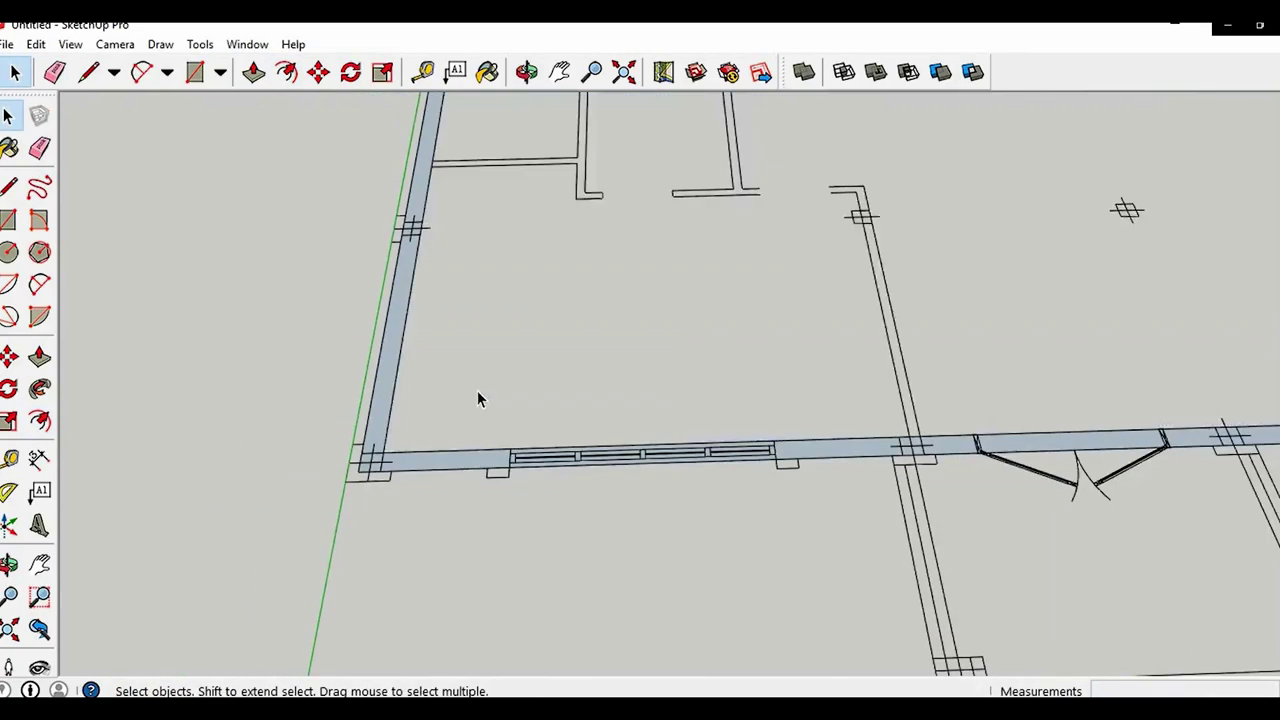
# Unhide the elevations around the floor plan
pyautogui.moveTo(477, 390); pyautogui.dragTo(294, 454, button='middle')
pyautogui.scroll(-1, 336, 484)
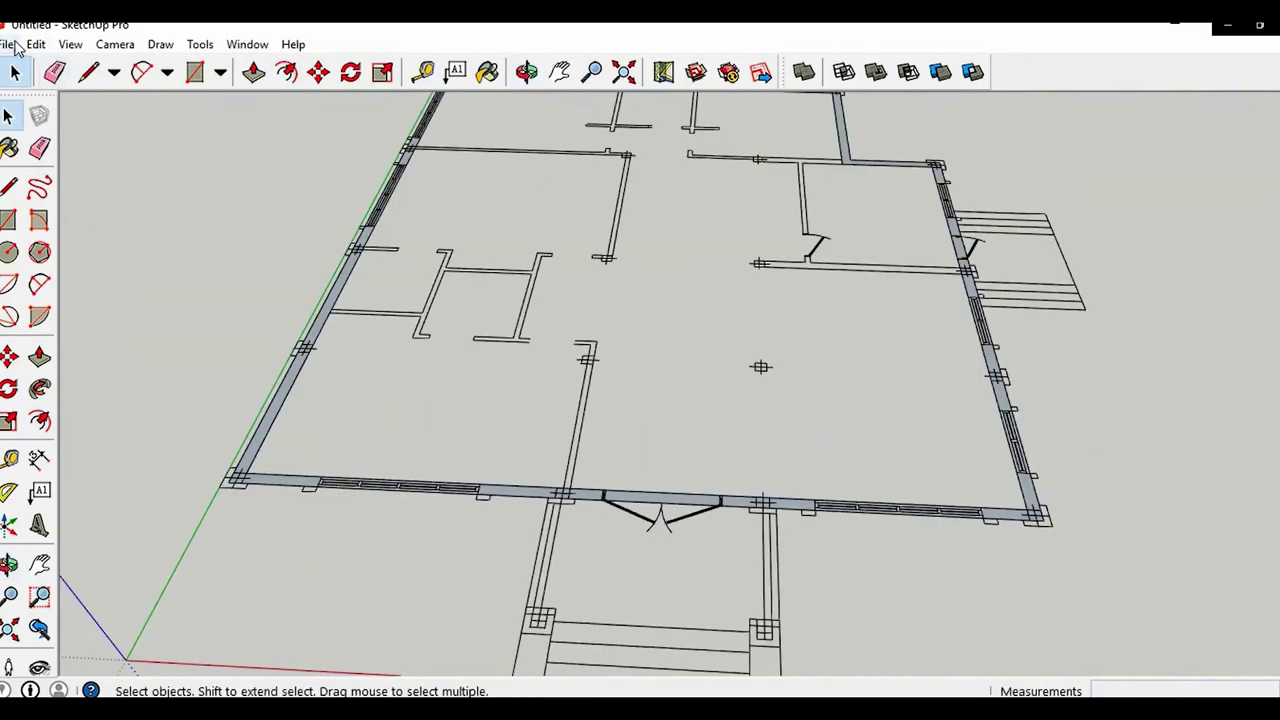
pyautogui.click(36, 44)
pyautogui.click(340, 357)
# Push/Pull the exterior wall strip up about 3138 mm against the elevations
pyautogui.keyDown('shift'); pyautogui.moveTo(435, 398); pyautogui.dragTo(380, 435, button='middle'); pyautogui.keyUp('shift')
pyautogui.press('p')
pyautogui.scroll(2, 313, 465)
pyautogui.click(313, 464)
pyautogui.keyDown('shift'); pyautogui.moveTo(215, 361); pyautogui.dragTo(428, 522, button='middle'); pyautogui.keyUp('shift')
pyautogui.scroll(2, 428, 522)
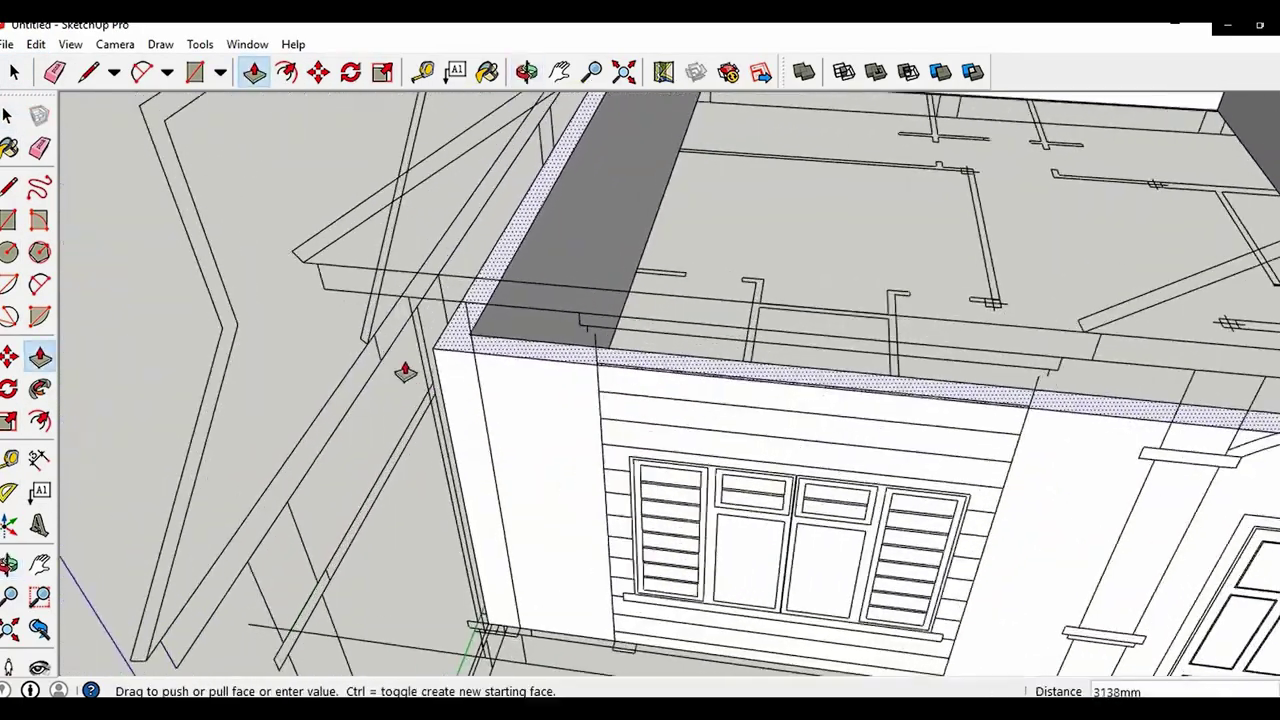
# Trace the front wall's left window from the elevation with a rectangle and push it through the wall as an opening
pyautogui.scroll(-3, 381, 366)
pyautogui.moveTo(535, 455); pyautogui.dragTo(600, 397, button='middle')
pyautogui.scroll(3, 606, 385)
pyautogui.press('r')
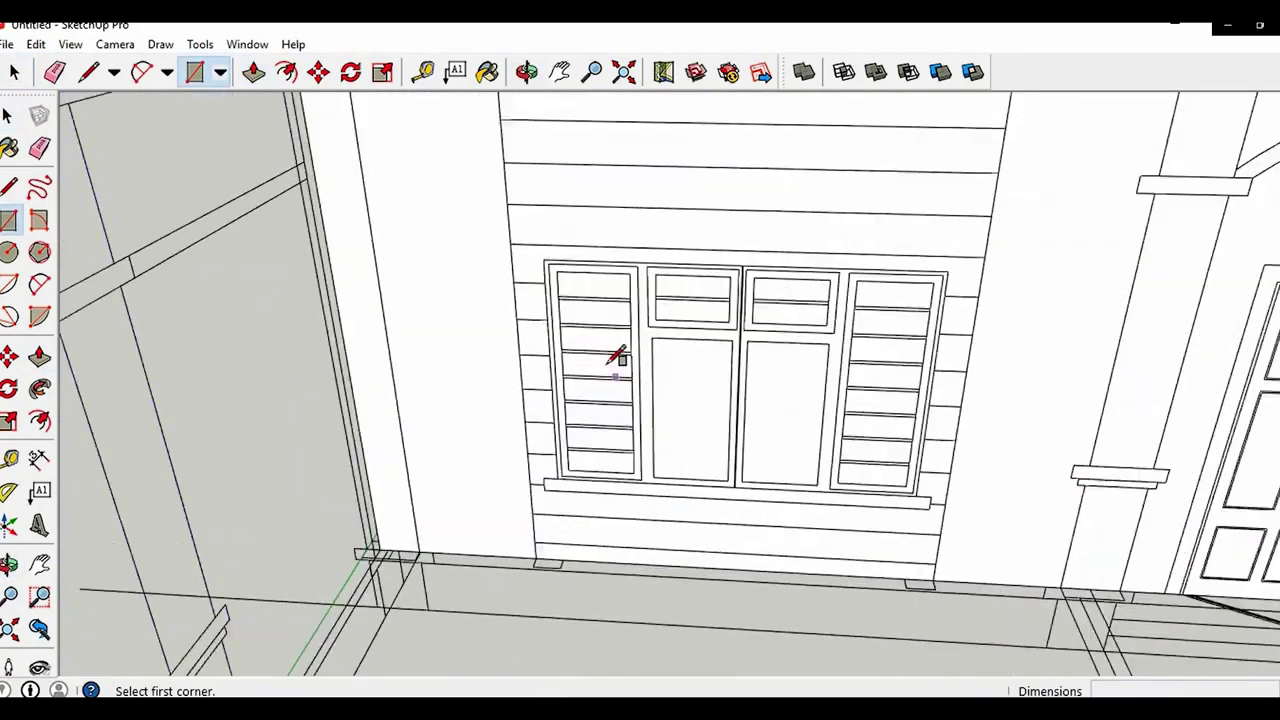
pyautogui.click(546, 262)
pyautogui.click(915, 494)
pyautogui.press('p')
pyautogui.click(690, 400)
pyautogui.click(690, 350)
# Trace a 2300 by 1800 mm rectangle around the front double door and push it through the wall as an opening
pyautogui.scroll(-3, 640, 390)
pyautogui.press('r')
pyautogui.scroll(3, 720, 380)
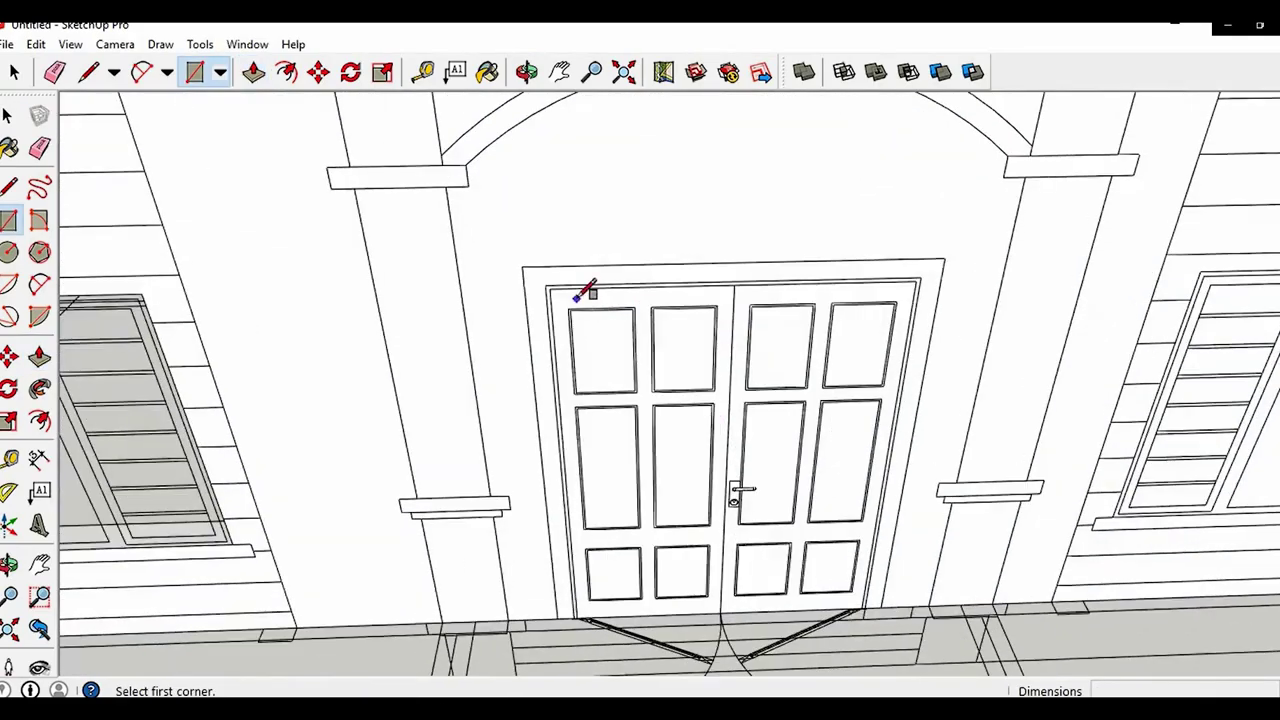
pyautogui.scroll(8, 864, 611)
pyautogui.click(873, 612)
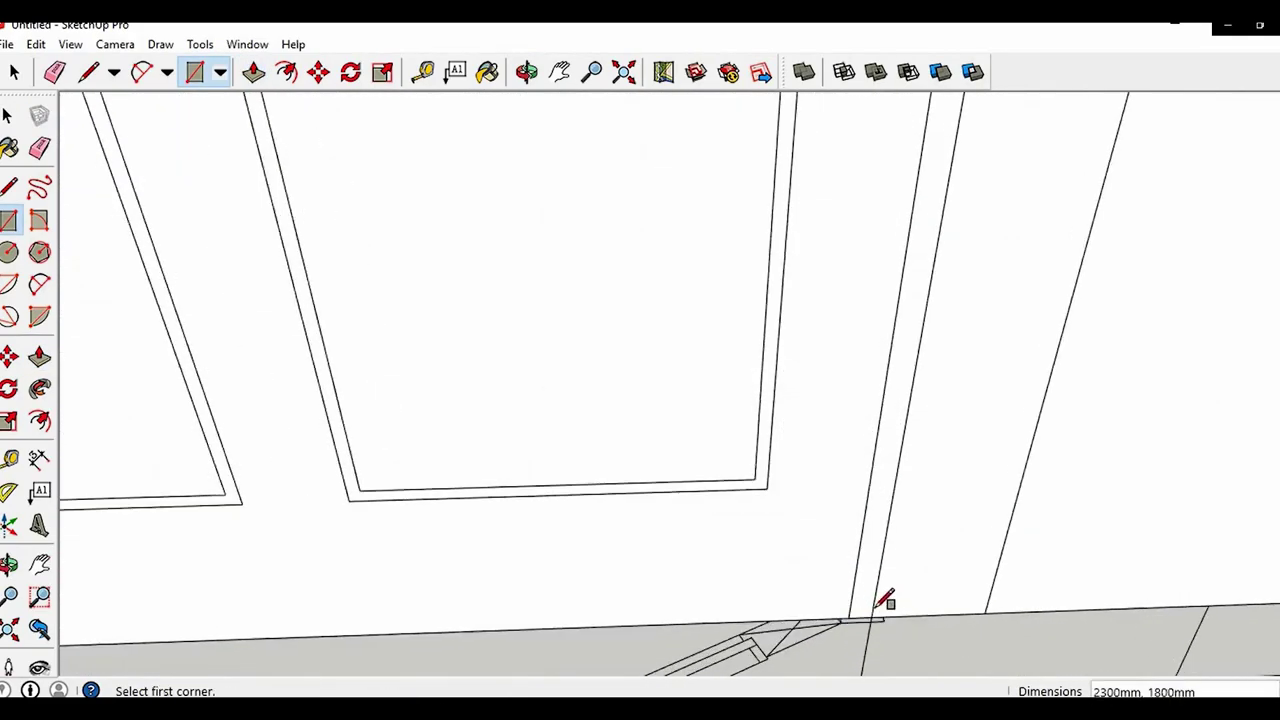
pyautogui.scroll(-5, 766, 553)
pyautogui.press('p')
pyautogui.scroll(-5, 629, 457)
# Trace the front wall's right window with a 2450 by 1600 mm rectangle and push it through the wall
pyautogui.press('r')
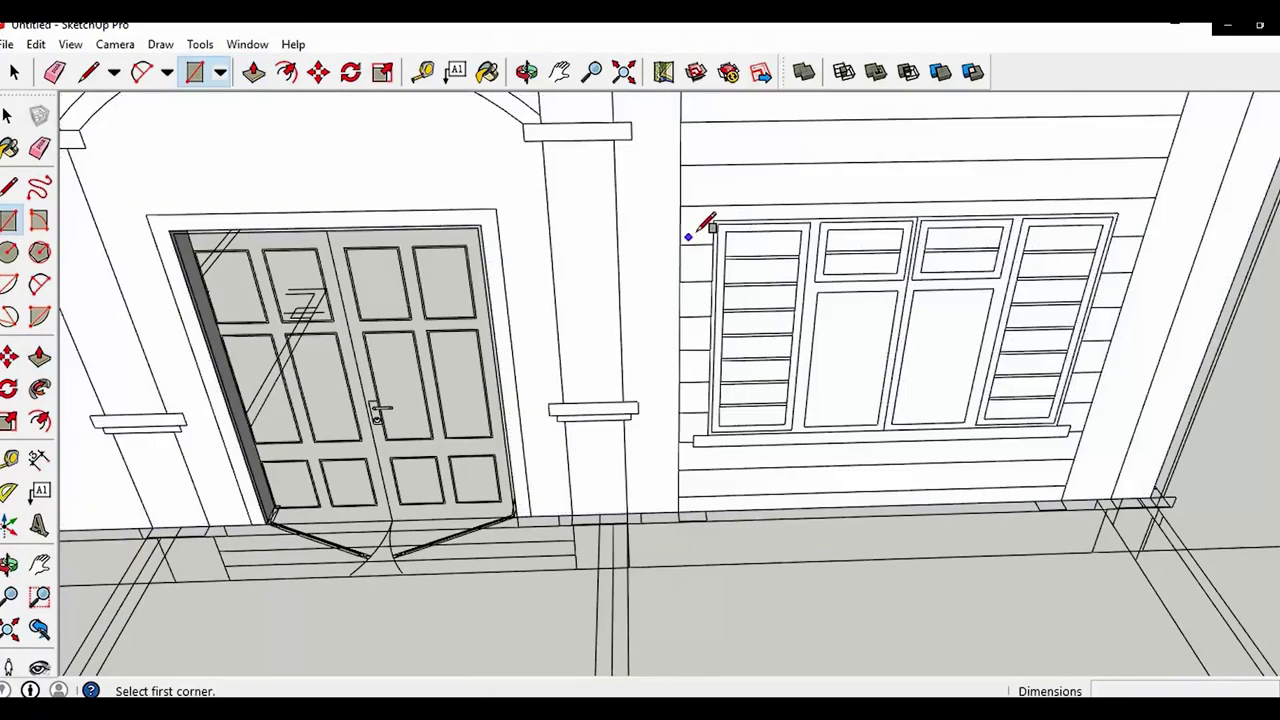
pyautogui.scroll(5, 1070, 432)
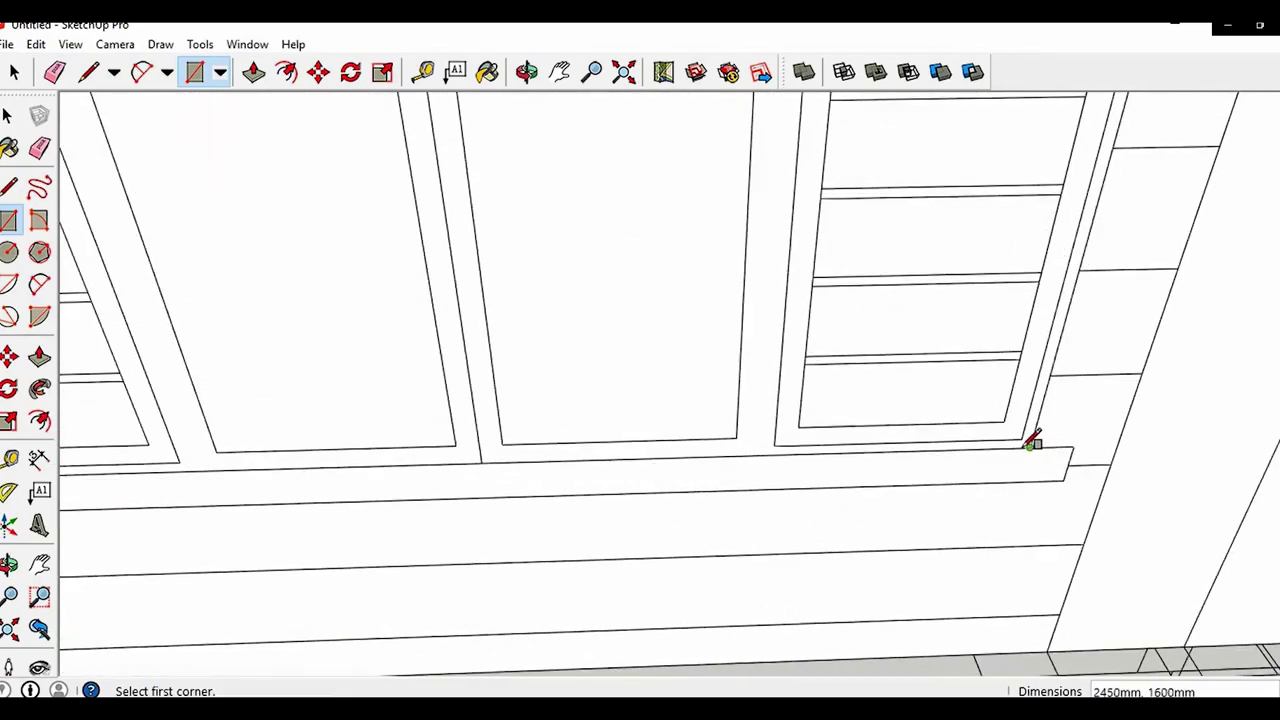
pyautogui.scroll(-5, 870, 448)
pyautogui.press('p')
pyautogui.doubleClick(774, 397)
pyautogui.scroll(-3, 717, 466)
# Cut a 1600 by 1350 mm opening through the right side wall at its window nearest the front
pyautogui.moveTo(717, 466); pyautogui.dragTo(640, 430, button='middle')
pyautogui.press('r')
pyautogui.scroll(2, 543, 289)
pyautogui.scroll(3, 690, 480)
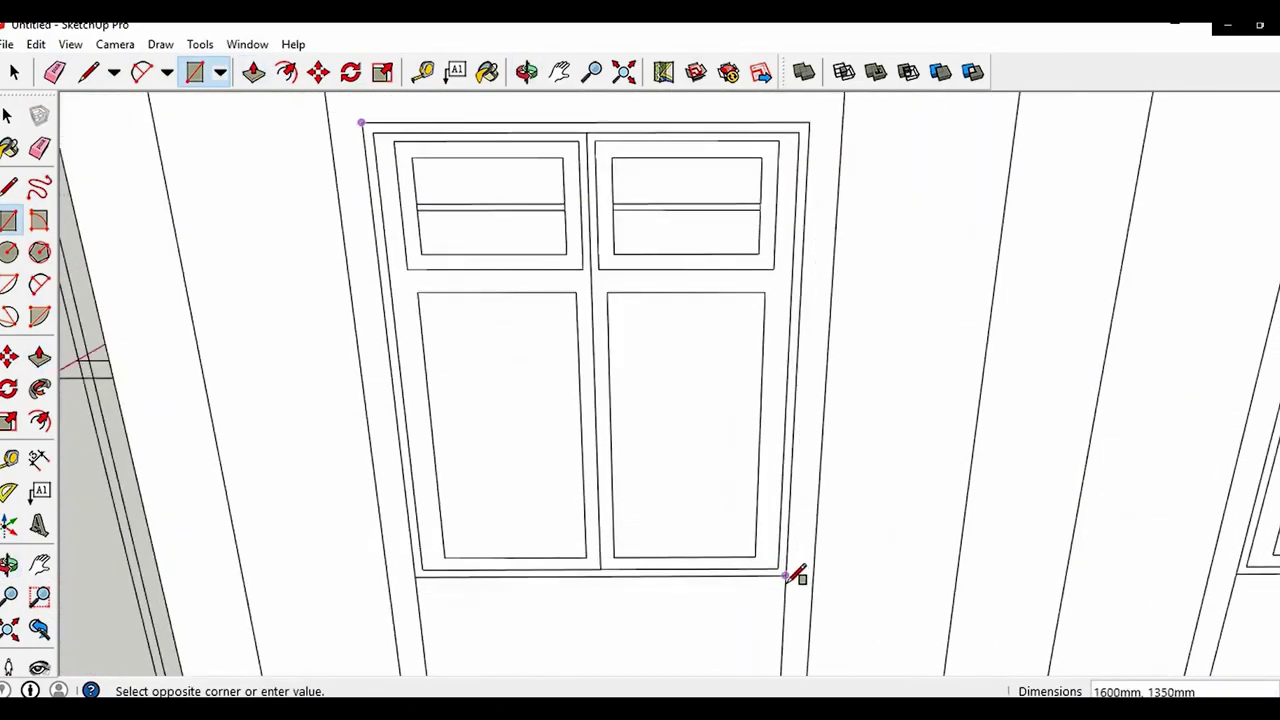
pyautogui.scroll(-4, 760, 535)
pyautogui.press('p')
pyautogui.doubleClick(703, 497)
# Cut a 1600 by 1350 mm opening for the right side wall's second window, between the front window and the door
pyautogui.moveTo(770, 482); pyautogui.dragTo(480, 450, button='middle')
pyautogui.press('r')
pyautogui.scroll(2, 688, 286)
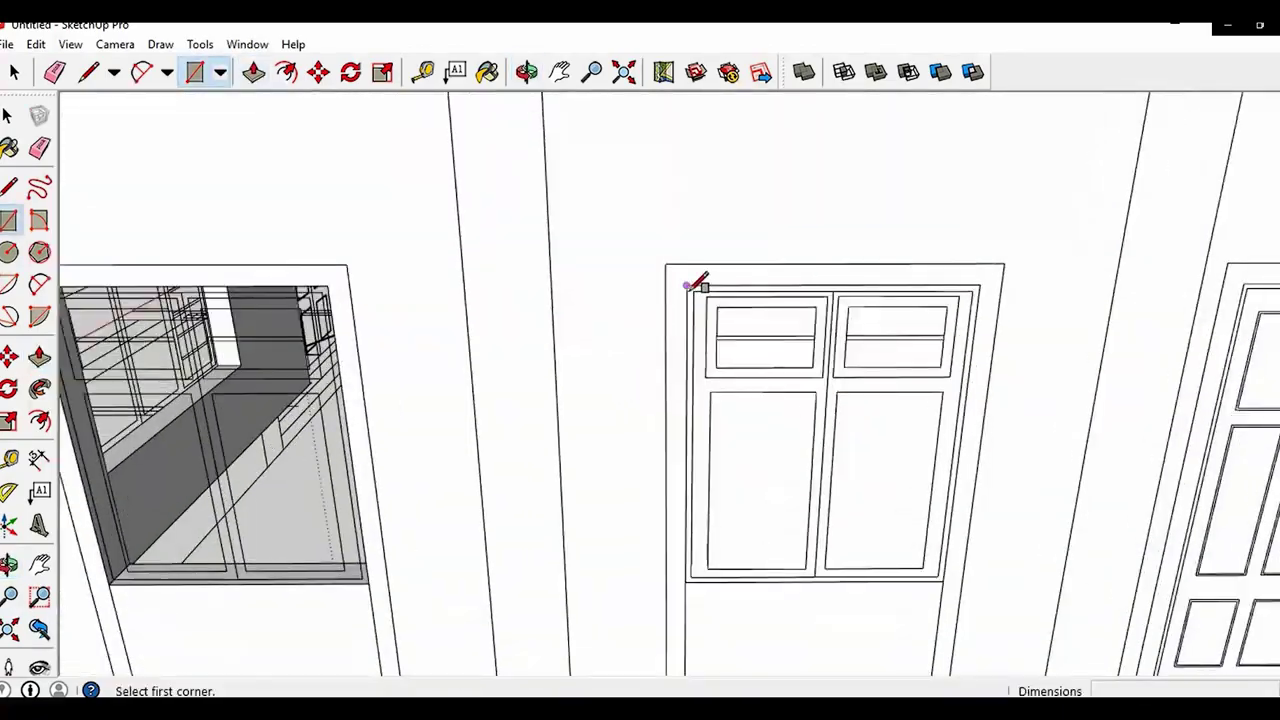
pyautogui.scroll(3, 950, 580)
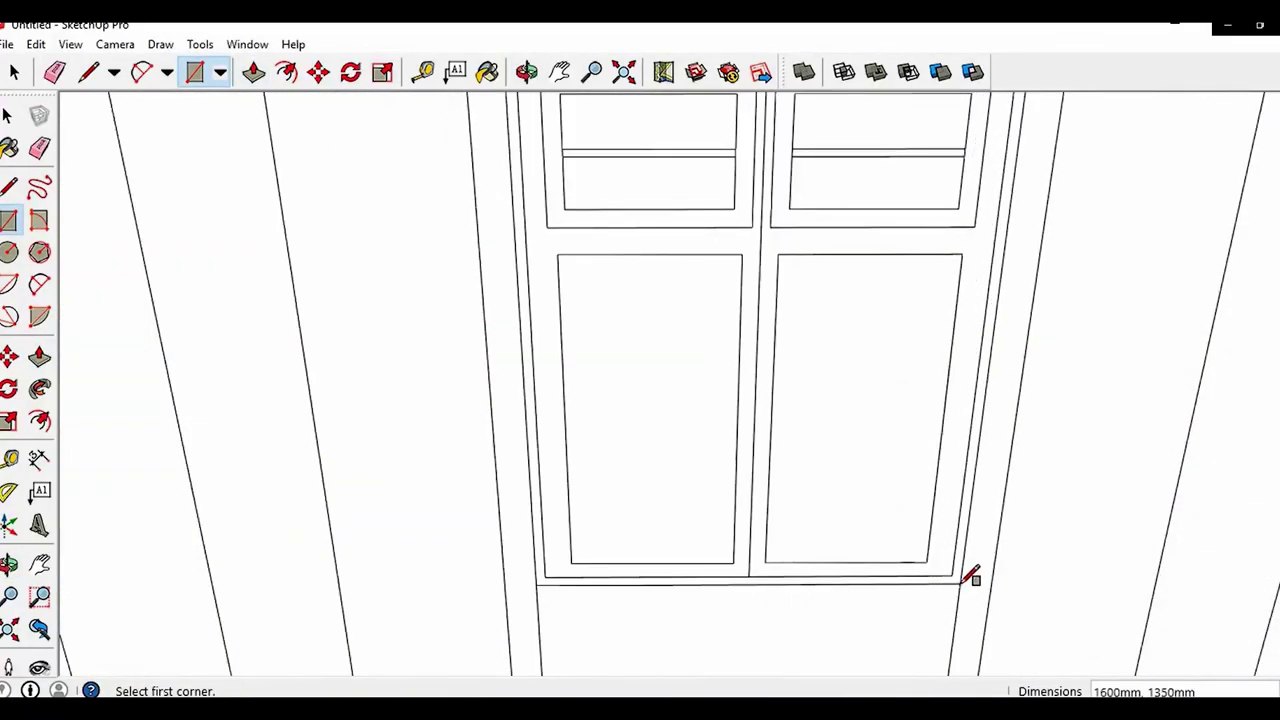
pyautogui.scroll(-3, 950, 560)
pyautogui.press('p')
# Trace the right side wall's door from the elevation at full 2300 mm height and push it 200 mm through the wall
pyautogui.moveTo(904, 510); pyautogui.dragTo(614, 486, button='middle')
pyautogui.scroll(-3, 614, 486)
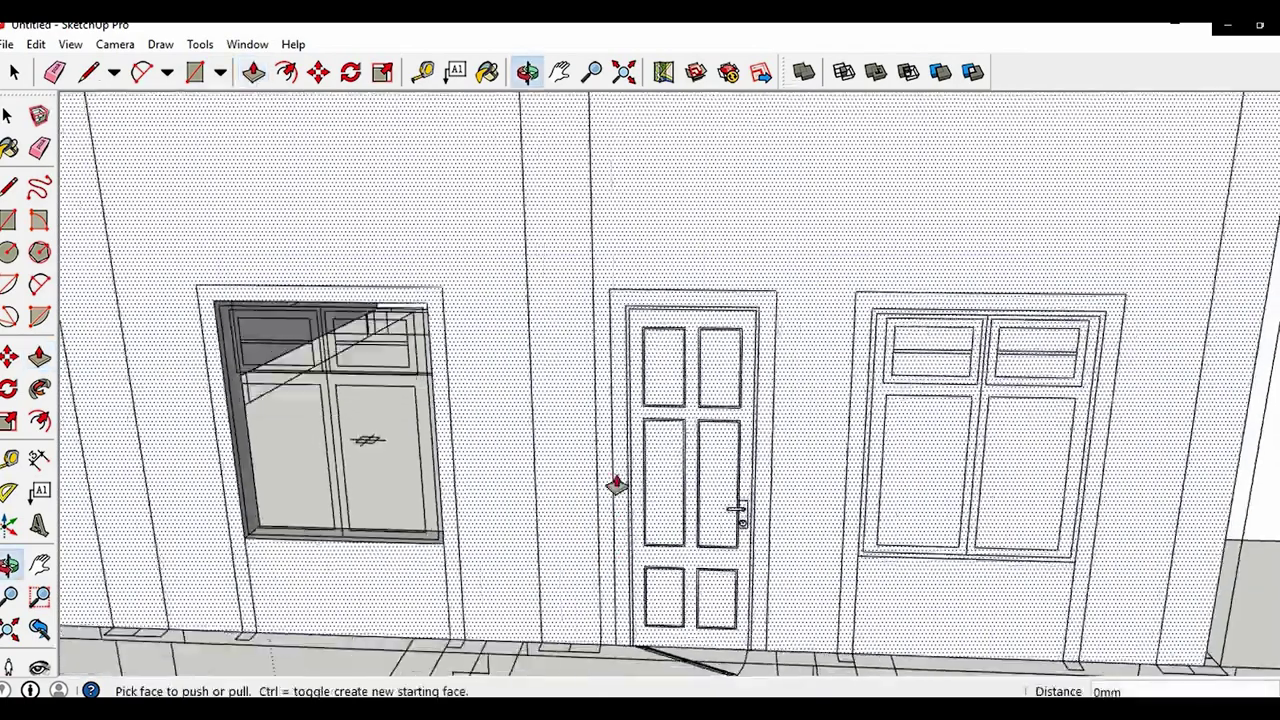
pyautogui.press('r')
pyautogui.scroll(3, 632, 290)
pyautogui.moveTo(712, 490); pyautogui.dragTo(811, 469, button='middle')
pyautogui.scroll(4, 811, 472)
pyautogui.scroll(3, 777, 495)
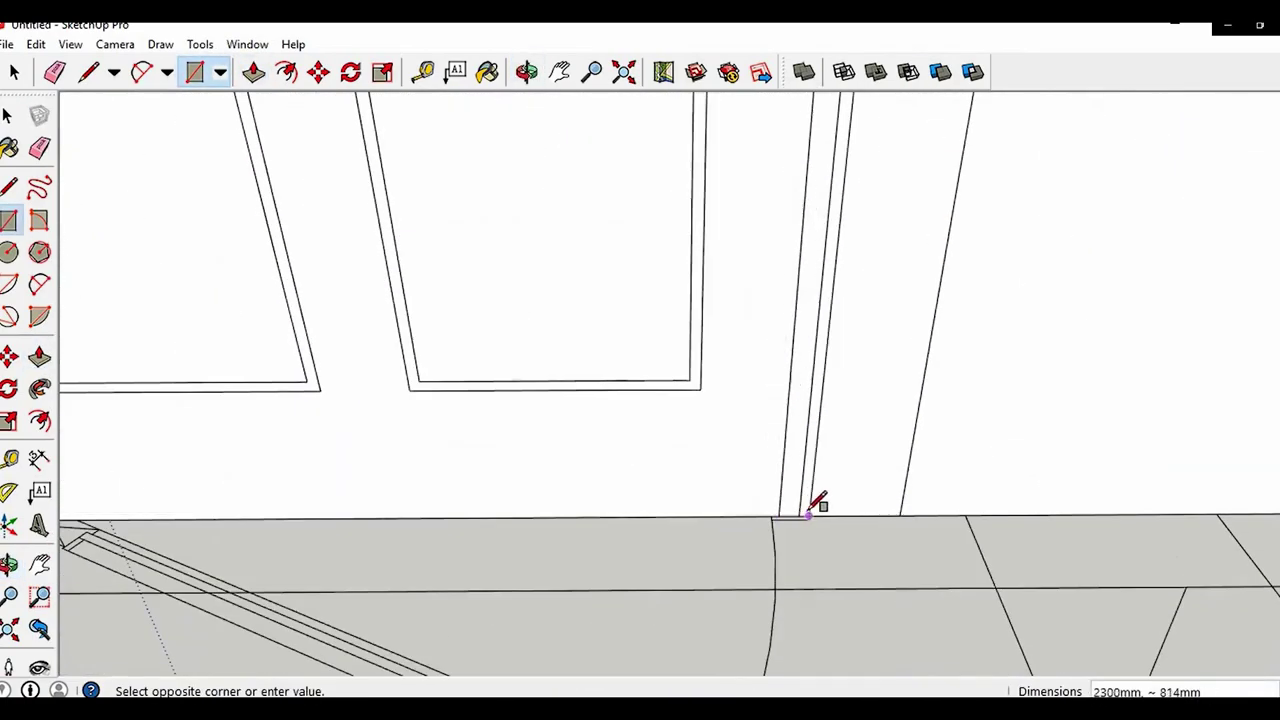
pyautogui.click(798, 516)
pyautogui.scroll(-4, 793, 511)
pyautogui.press('p')
pyautogui.doubleClick(730, 438)
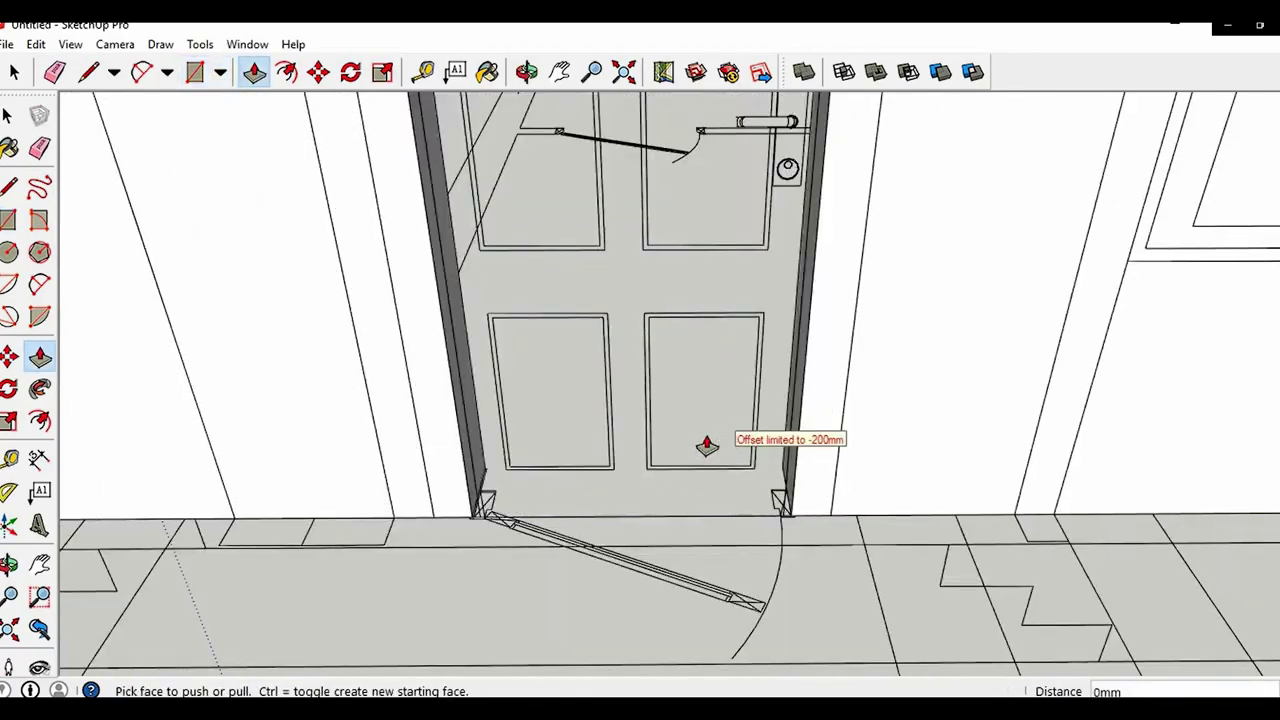
# Trace the right side wall's rearmost window, beyond the door, with a rectangle and cut its opening
pyautogui.scroll(-5, 860, 376)
pyautogui.keyDown('shift'); pyautogui.moveTo(863, 377); pyautogui.dragTo(647, 293, button='middle'); pyautogui.keyUp('shift')
pyautogui.press('r')
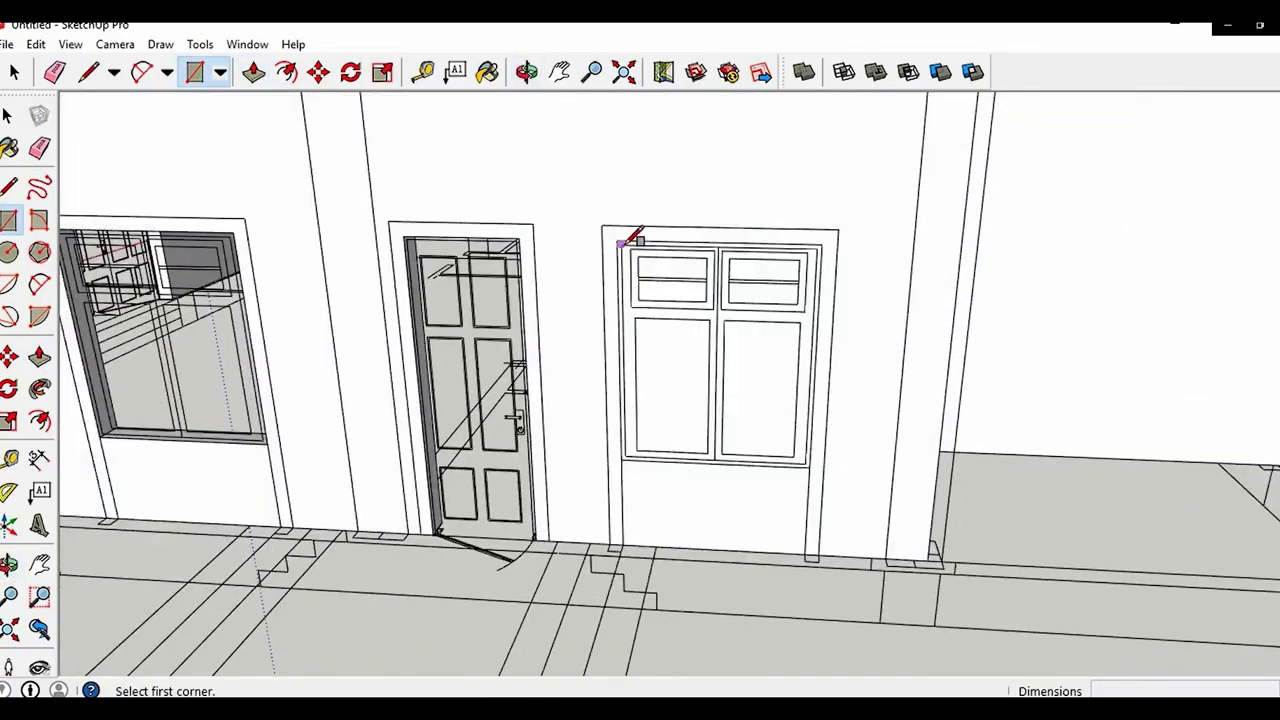
pyautogui.scroll(5, 618, 222)
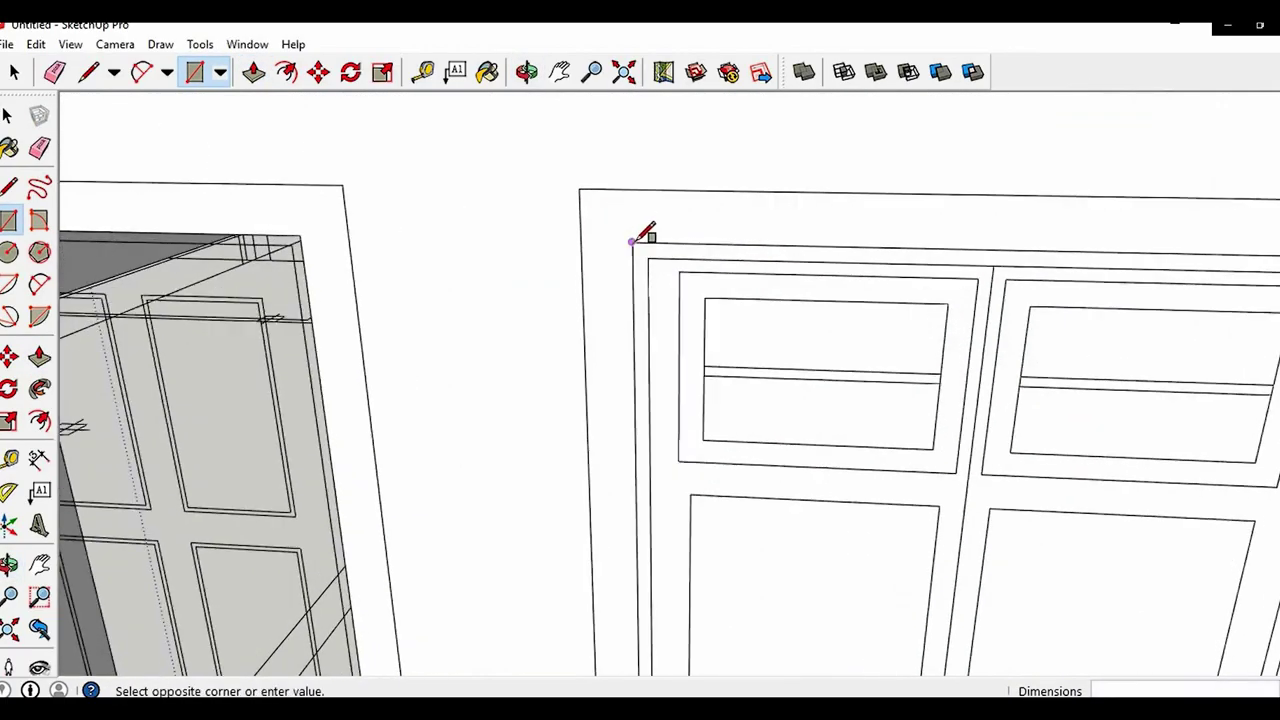
pyautogui.scroll(-4, 632, 241)
pyautogui.scroll(4, 885, 548)
pyautogui.scroll(-4, 800, 504)
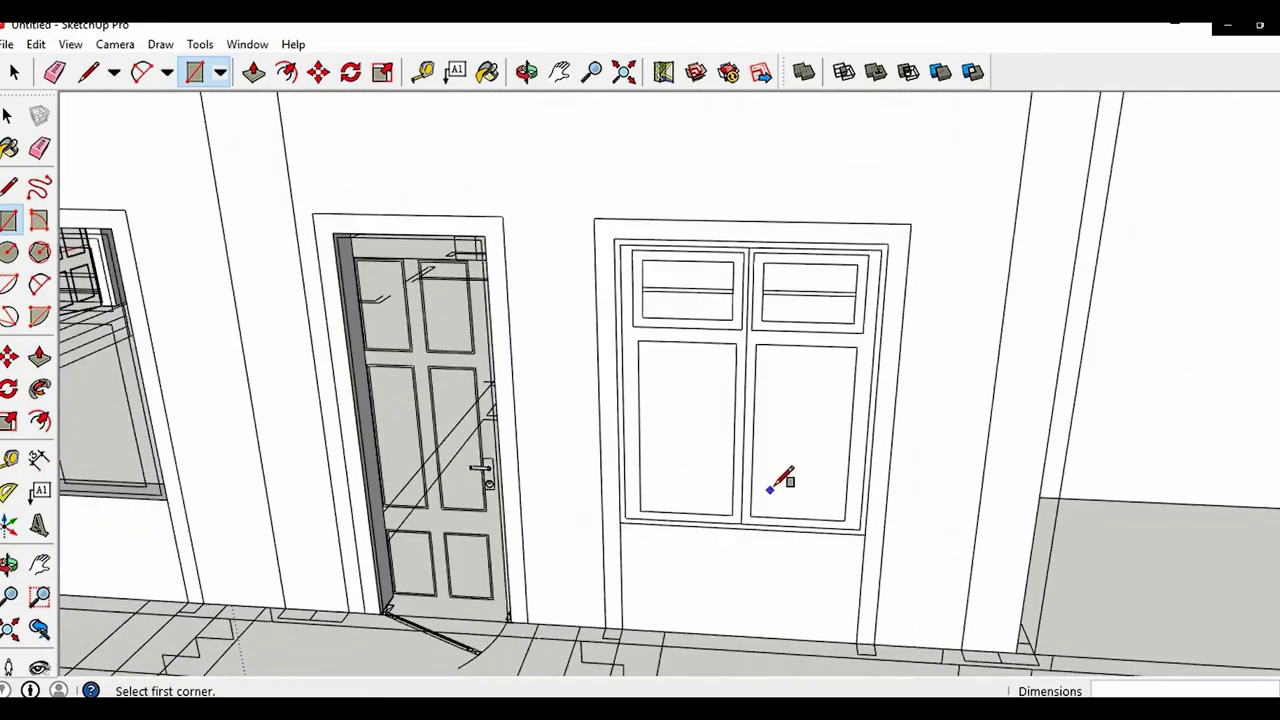
pyautogui.scroll(-3, 791, 453)
# Trace the rear wall's two-panel window with a 1600 by 1350 mm rectangle and push it through the wall
pyautogui.moveTo(885, 487); pyautogui.dragTo(463, 443, button='middle')
pyautogui.scroll(-3, 463, 443)
pyautogui.moveTo(750, 500); pyautogui.dragTo(620, 416, button='middle')
pyautogui.scroll(3, 620, 416)
pyautogui.press('r')
pyautogui.scroll(3, 624, 414)
pyautogui.scroll(3, 749, 458)
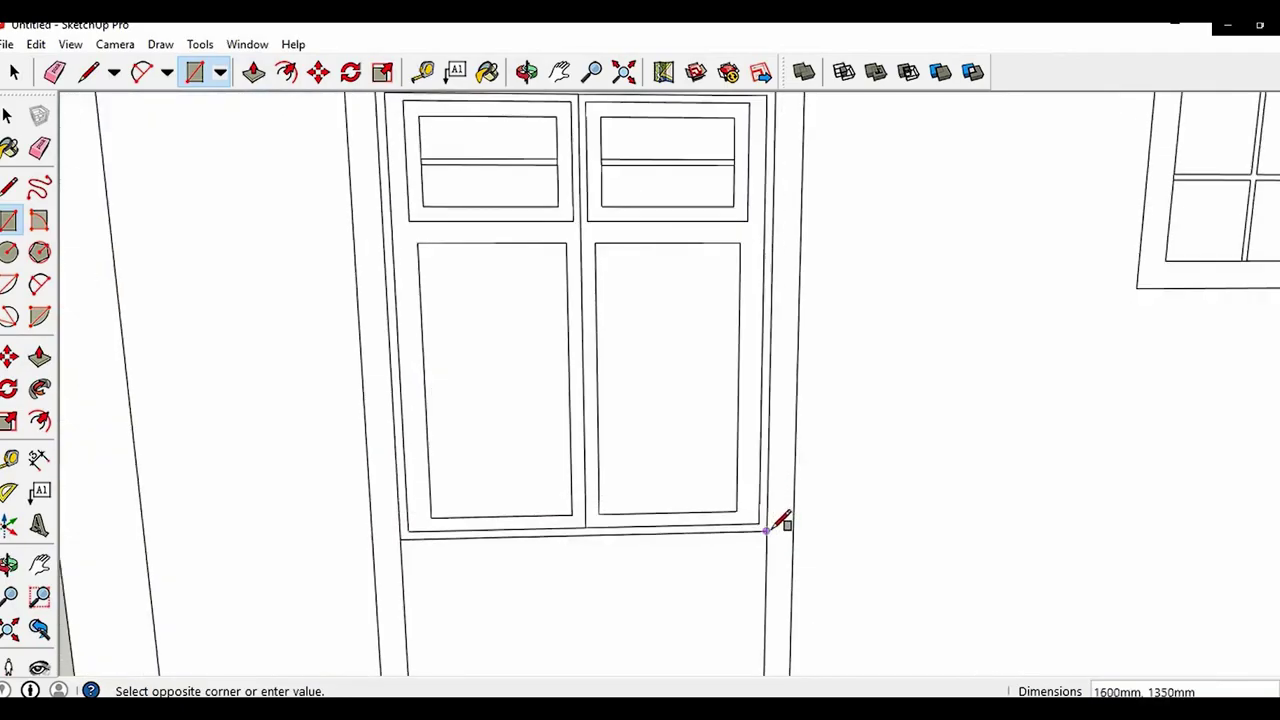
pyautogui.press('p')
pyautogui.doubleClick(712, 463)
# Trace the left side wall's rearmost four-panel window with a rectangle and push it through the wall
pyautogui.scroll(-8, 712, 463)
pyautogui.moveTo(1000, 450); pyautogui.dragTo(703, 523, button='middle')
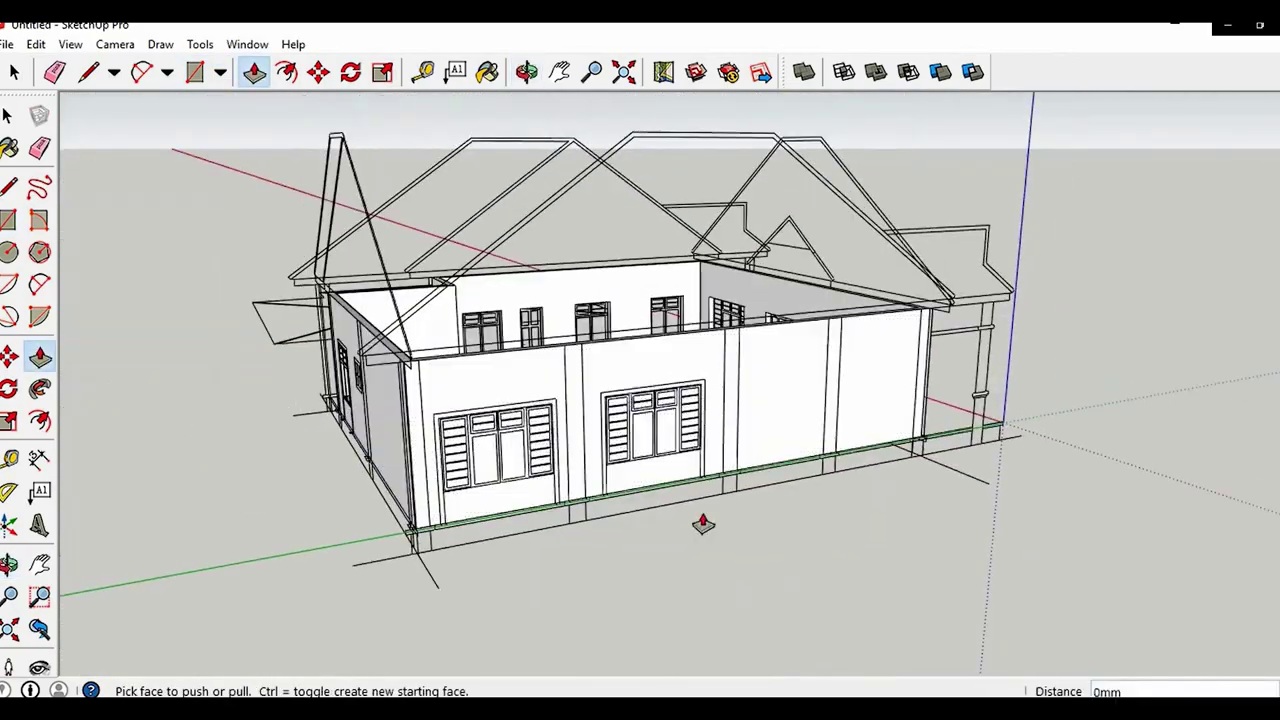
pyautogui.scroll(3, 395, 427)
pyautogui.press('r')
pyautogui.scroll(2, 400, 428)
pyautogui.scroll(5, 815, 562)
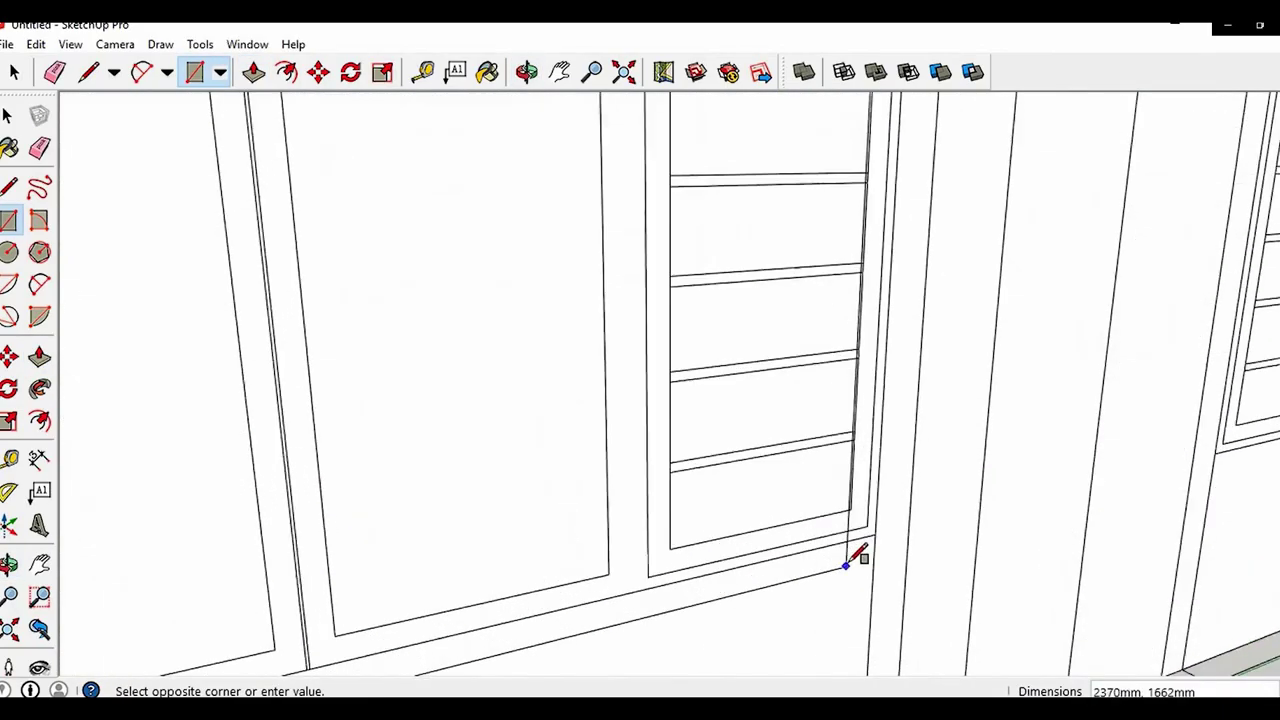
pyautogui.click(877, 534)
pyautogui.scroll(-3, 696, 489)
pyautogui.press('p')
pyautogui.doubleClick(675, 447)
pyautogui.scroll(-3, 675, 447)
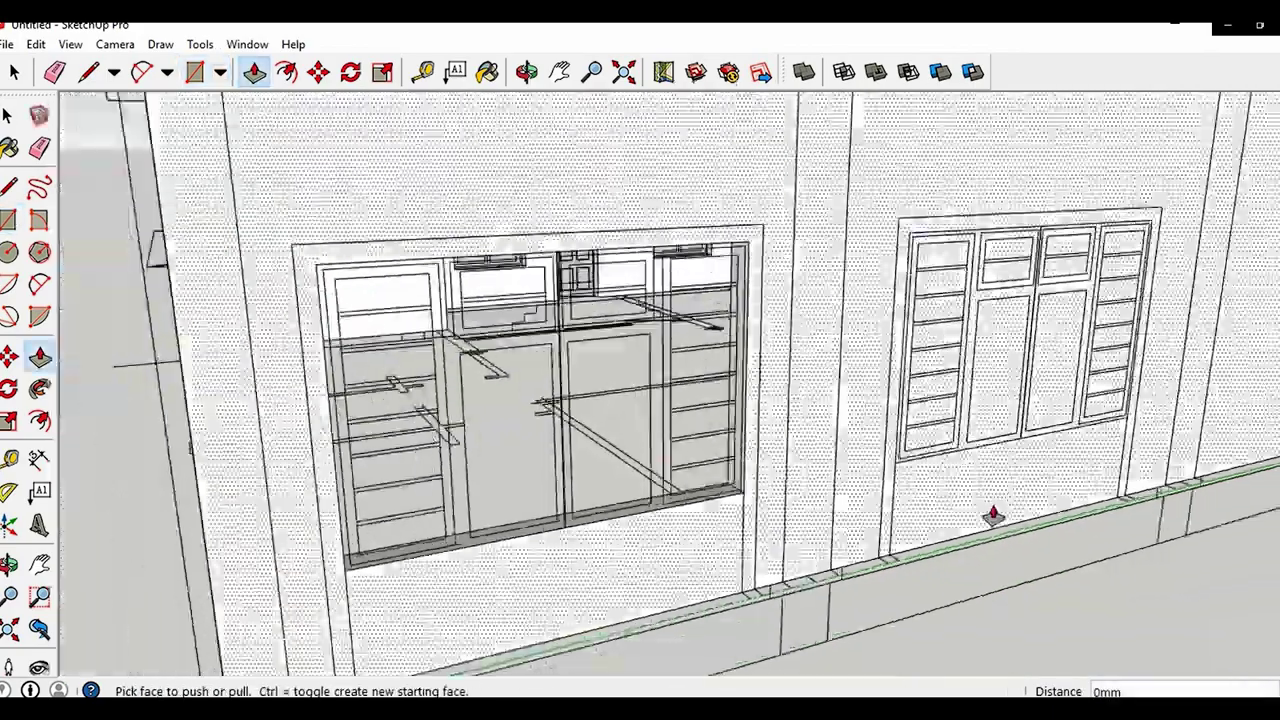
# Cut the opening for the left side wall's second four-panel window by tracing it and pushing it through
pyautogui.moveTo(994, 517); pyautogui.dragTo(622, 534, button='middle')
pyautogui.scroll(3, 622, 534)
pyautogui.press('r')
pyautogui.scroll(4, 812, 450)
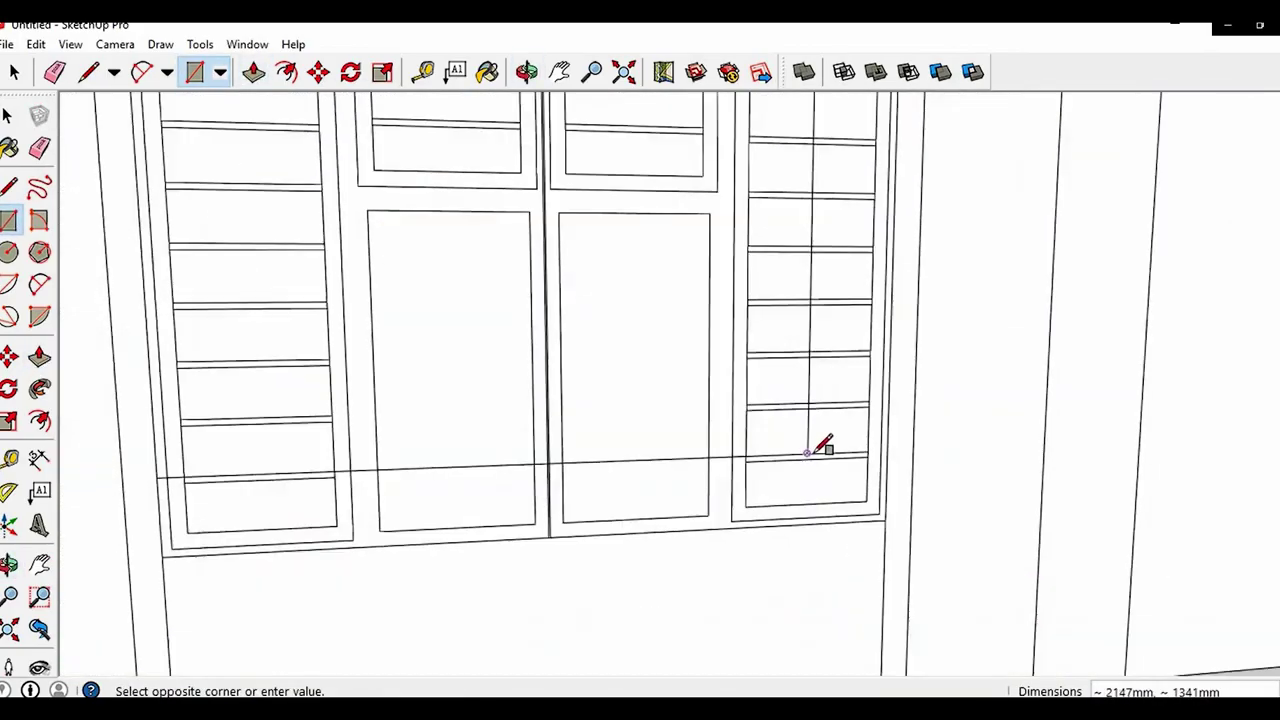
pyautogui.click(893, 527)
pyautogui.scroll(-4, 886, 524)
pyautogui.press('p')
pyautogui.click(768, 496)
pyautogui.scroll(-5, 768, 497)
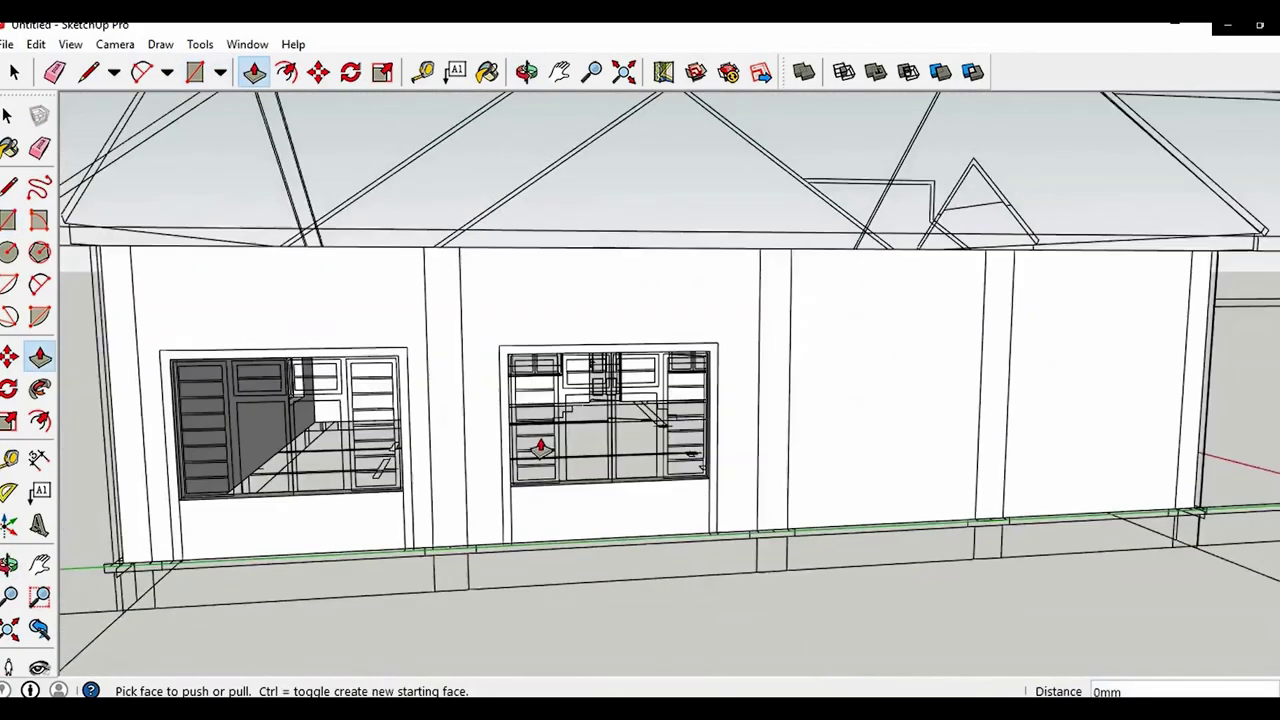
# Select all the connected exterior wall geometry and make it a group
pyautogui.moveTo(534, 449); pyautogui.dragTo(484, 643, button='middle')
pyautogui.scroll(3, 570, 510)
pyautogui.press('space')
pyautogui.tripleClick(680, 452)
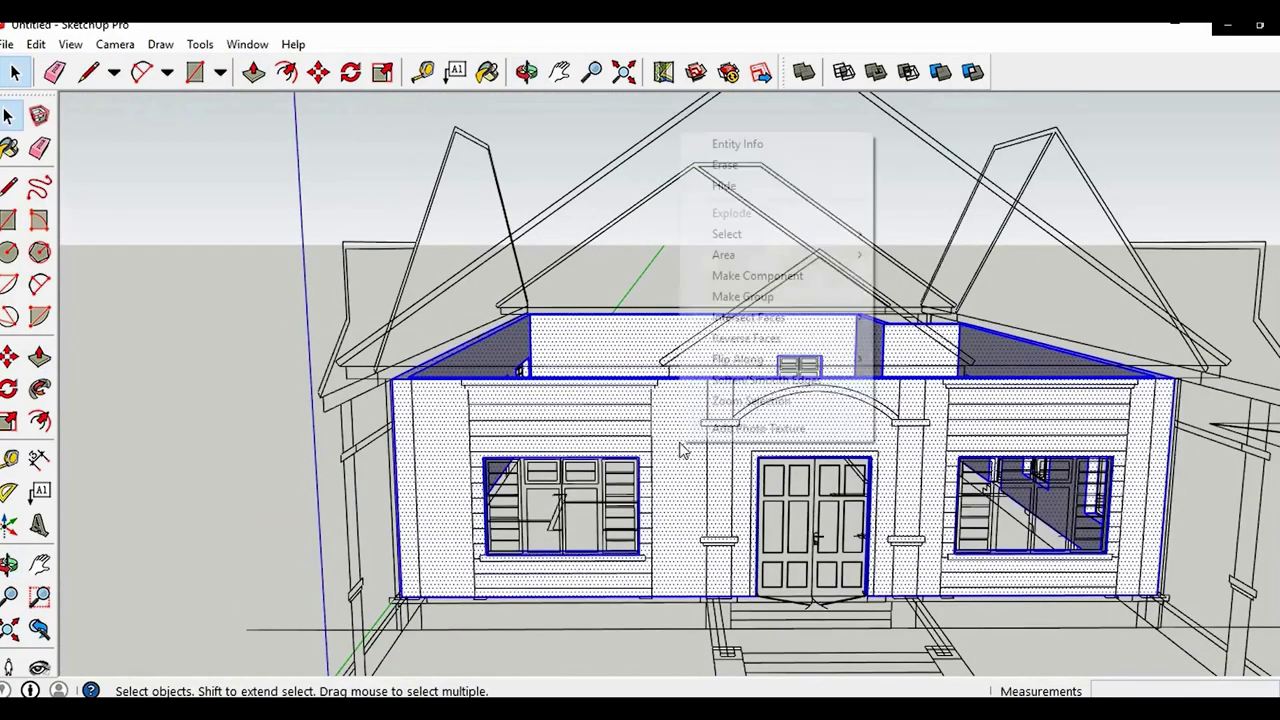
pyautogui.click(743, 297)
# Select the wall group and the surrounding elevations and hide them, leaving the locked floor plan
pyautogui.scroll(-4, 720, 482)
pyautogui.moveTo(740, 482); pyautogui.dragTo(765, 607, button='middle')
pyautogui.scroll(-5, 552, 405)
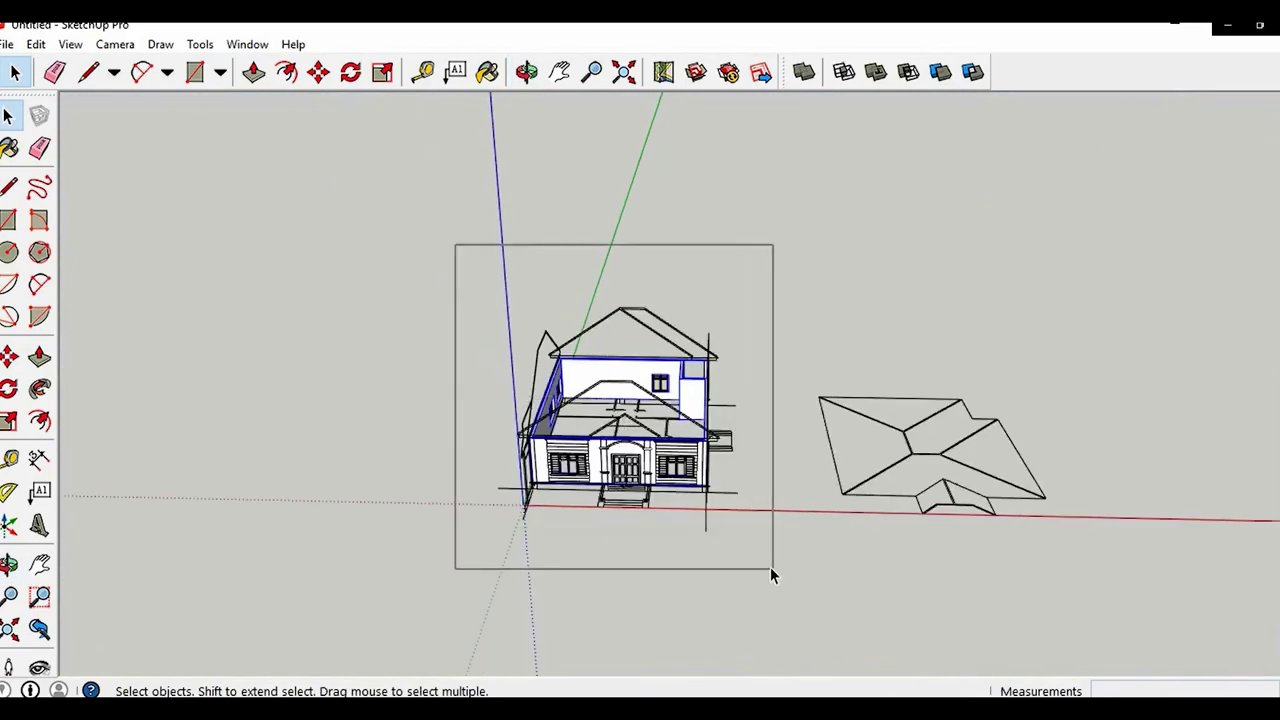
pyautogui.moveTo(771, 569); pyautogui.dragTo(772, 570)
pyautogui.scroll(3, 723, 509)
pyautogui.rightClick(597, 155)
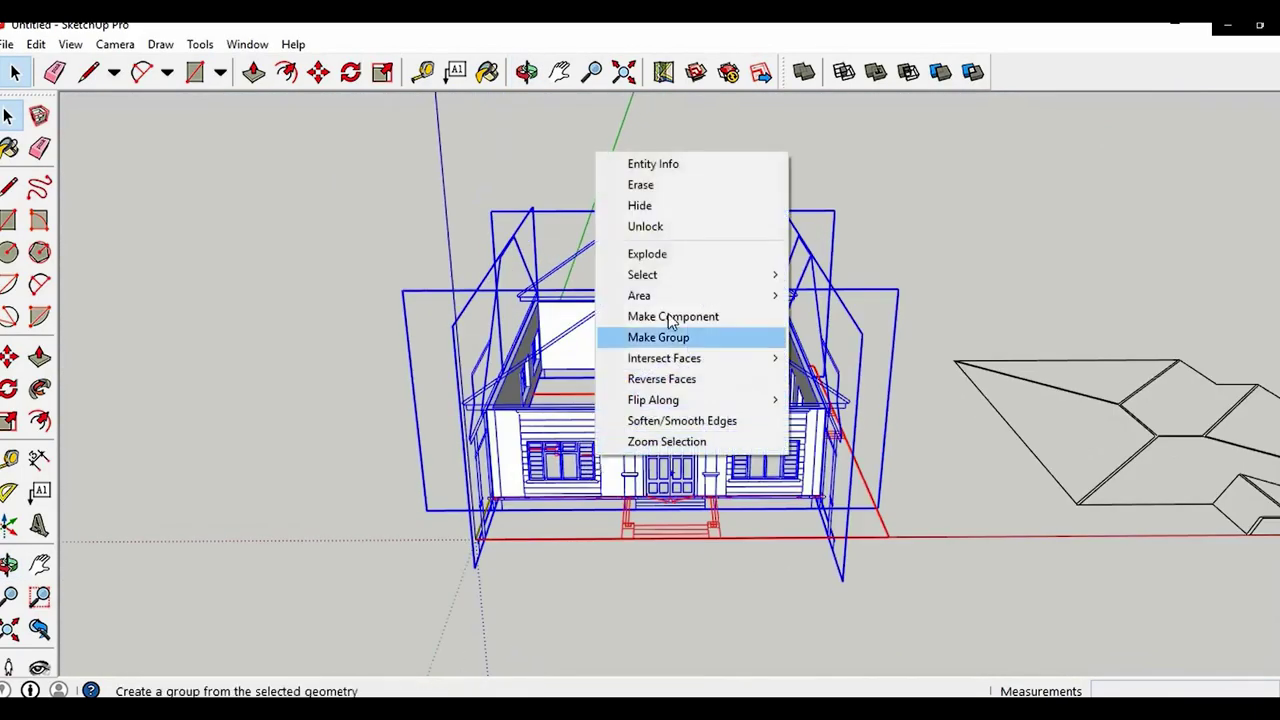
pyautogui.click(679, 210)
# Draw a rectangle over the main body of the floor plan, from the front corner to the diagonally opposite rear corner
pyautogui.moveTo(540, 480); pyautogui.dragTo(516, 580, button='middle')
pyautogui.scroll(6, 509, 511)
pyautogui.moveTo(509, 511); pyautogui.dragTo(500, 577, button='middle')
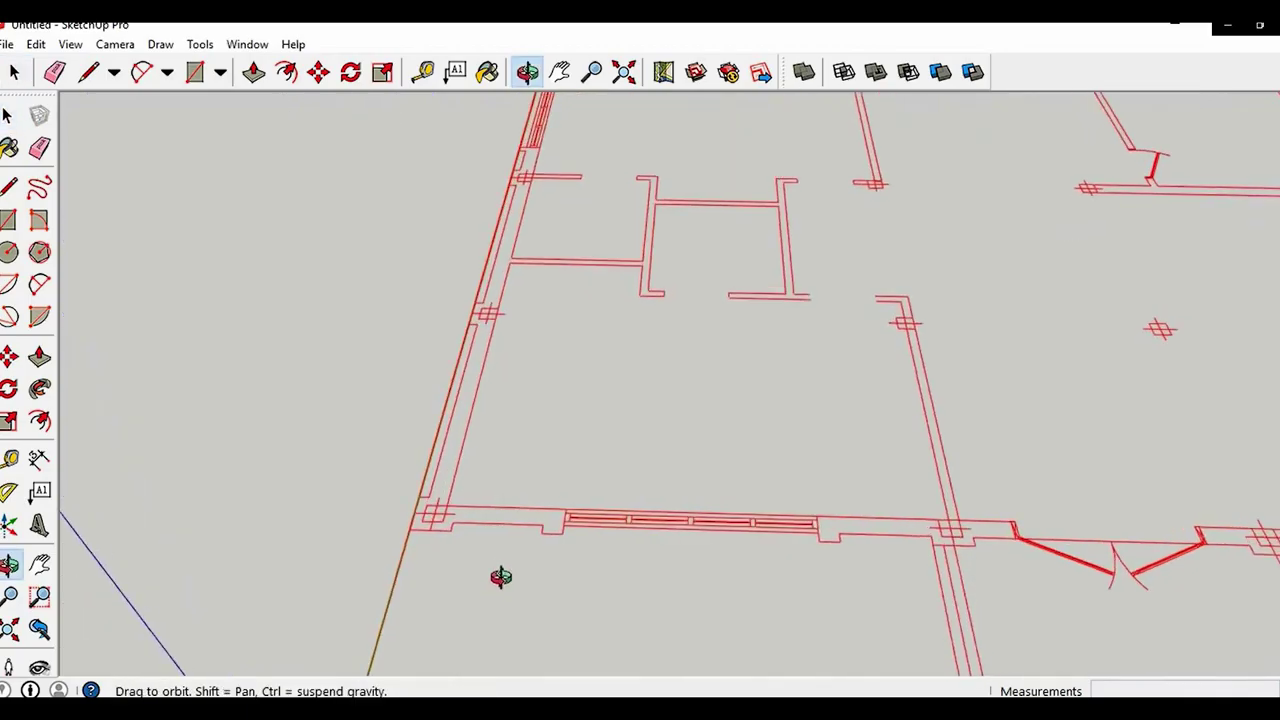
pyautogui.scroll(4, 432, 508)
pyautogui.press('r')
pyautogui.scroll(-6, 418, 523)
pyautogui.keyDown('shift'); pyautogui.moveTo(634, 397); pyautogui.dragTo(318, 638, button='middle'); pyautogui.keyUp('shift')
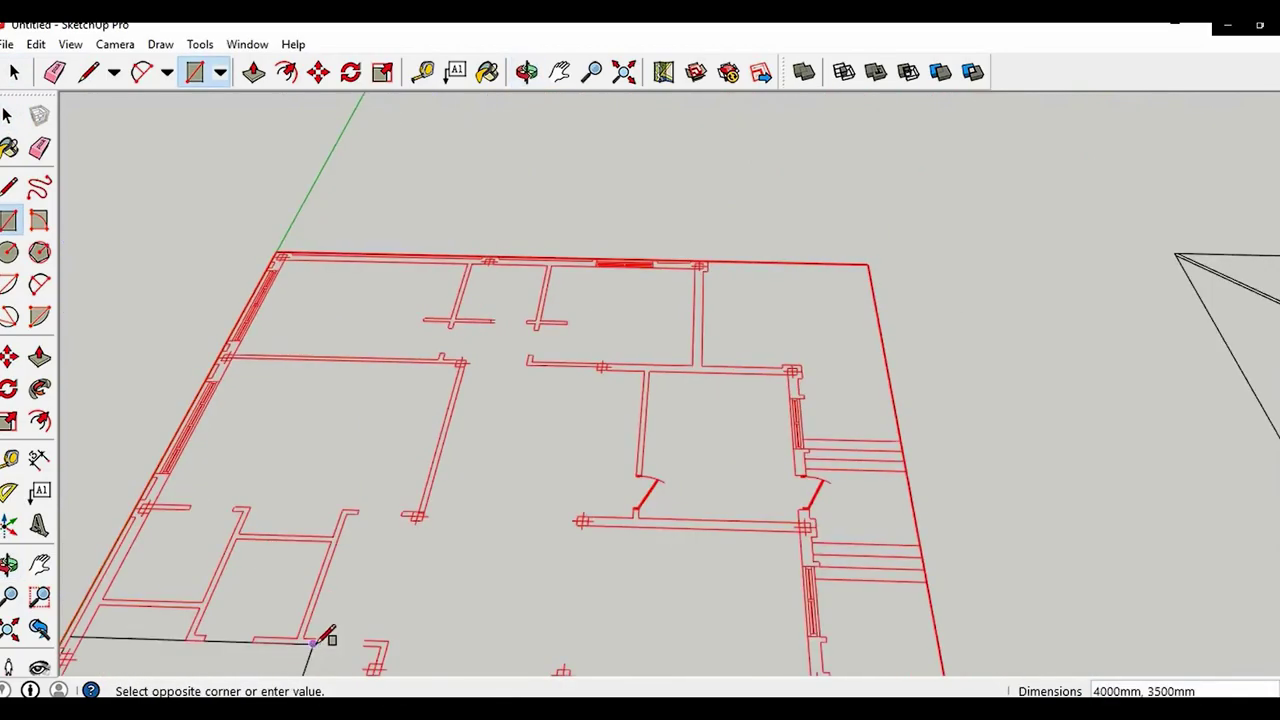
pyautogui.scroll(2, 523, 538)
pyautogui.scroll(4, 817, 371)
pyautogui.click(914, 289)
pyautogui.scroll(-5, 674, 371)
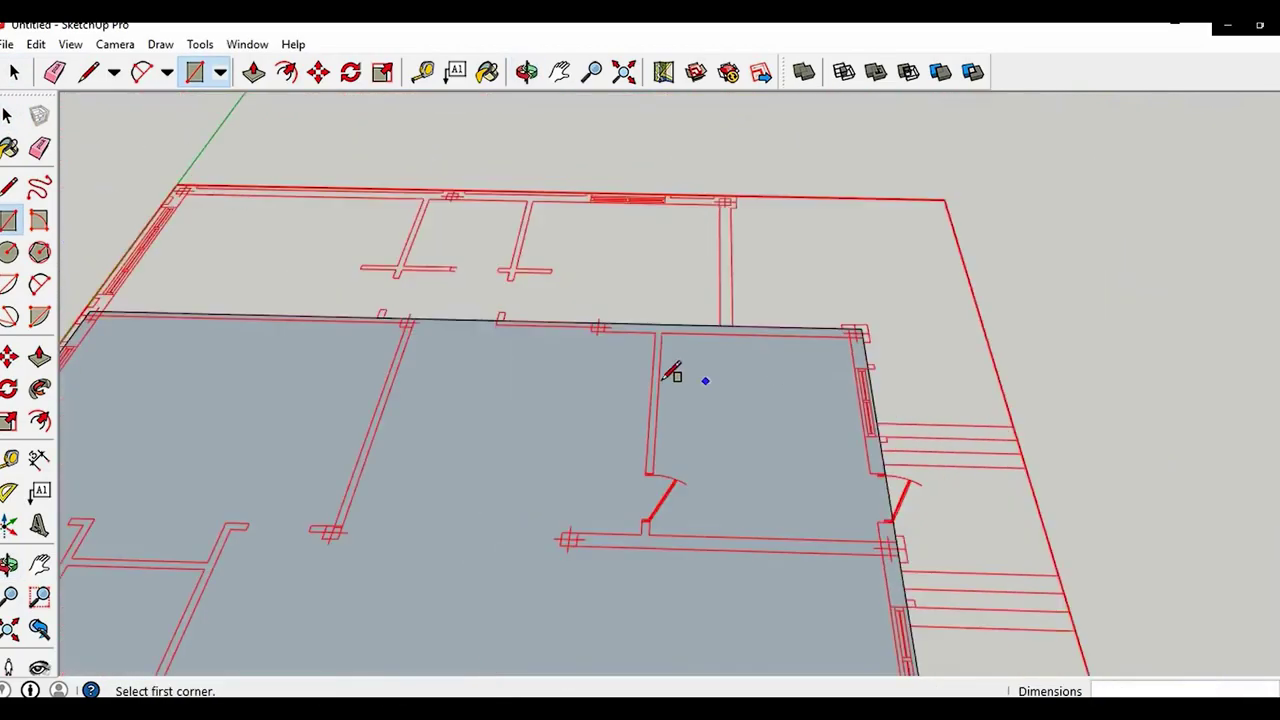
# Add a rectangle over the rear rooms of the plan and erase the edge shared with the main floor face
pyautogui.scroll(6, 563, 491)
pyautogui.scroll(-5, 300, 392)
pyautogui.keyDown('shift'); pyautogui.moveTo(775, 465); pyautogui.dragTo(568, 568, button='middle'); pyautogui.keyUp('shift')
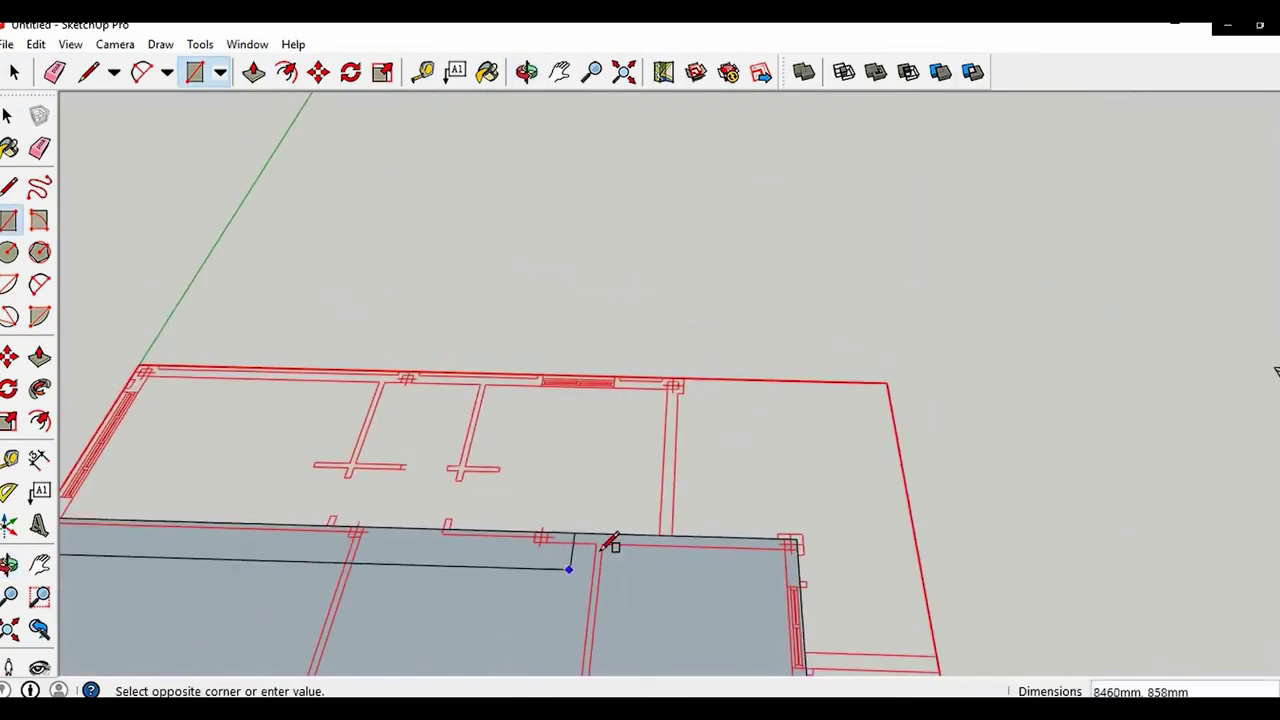
pyautogui.scroll(2, 640, 440)
pyautogui.click(692, 364)
pyautogui.scroll(-2, 692, 366)
pyautogui.keyDown('shift'); pyautogui.moveTo(622, 462); pyautogui.dragTo(662, 437, button='middle'); pyautogui.keyUp('shift')
pyautogui.scroll(-1, 664, 440)
pyautogui.press('e')
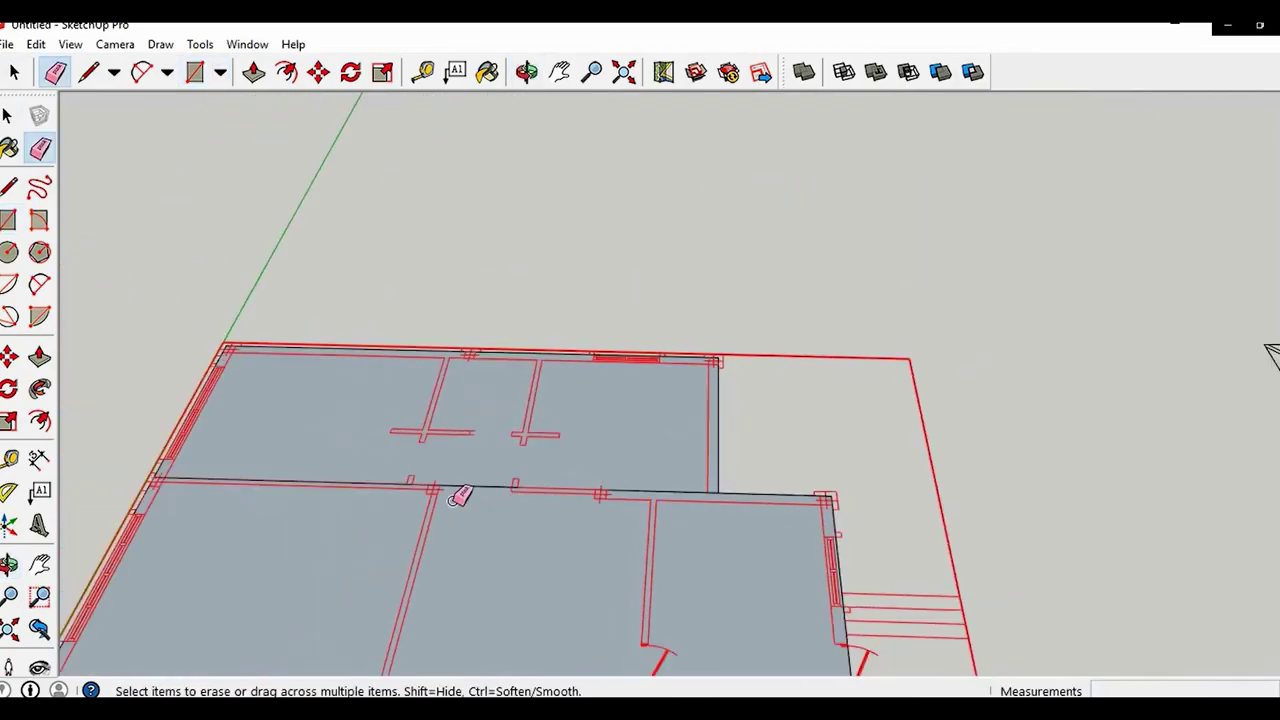
pyautogui.click(456, 492)
# Draw a rectangle over the front porch outline and erase the edge between it and the main floor face
pyautogui.scroll(-3, 530, 510)
pyautogui.moveTo(537, 531)
pyautogui.keyDown('shift'); pyautogui.mouseDown(button='middle')
pyautogui.moveTo(683, 357)
pyautogui.moveTo(600, 515)
pyautogui.mouseUp(button='middle'); pyautogui.keyUp('shift')
pyautogui.keyDown('shift'); pyautogui.moveTo(600, 515); pyautogui.dragTo(588, 385, button='middle'); pyautogui.keyUp('shift')
pyautogui.scroll(6, 703, 443)
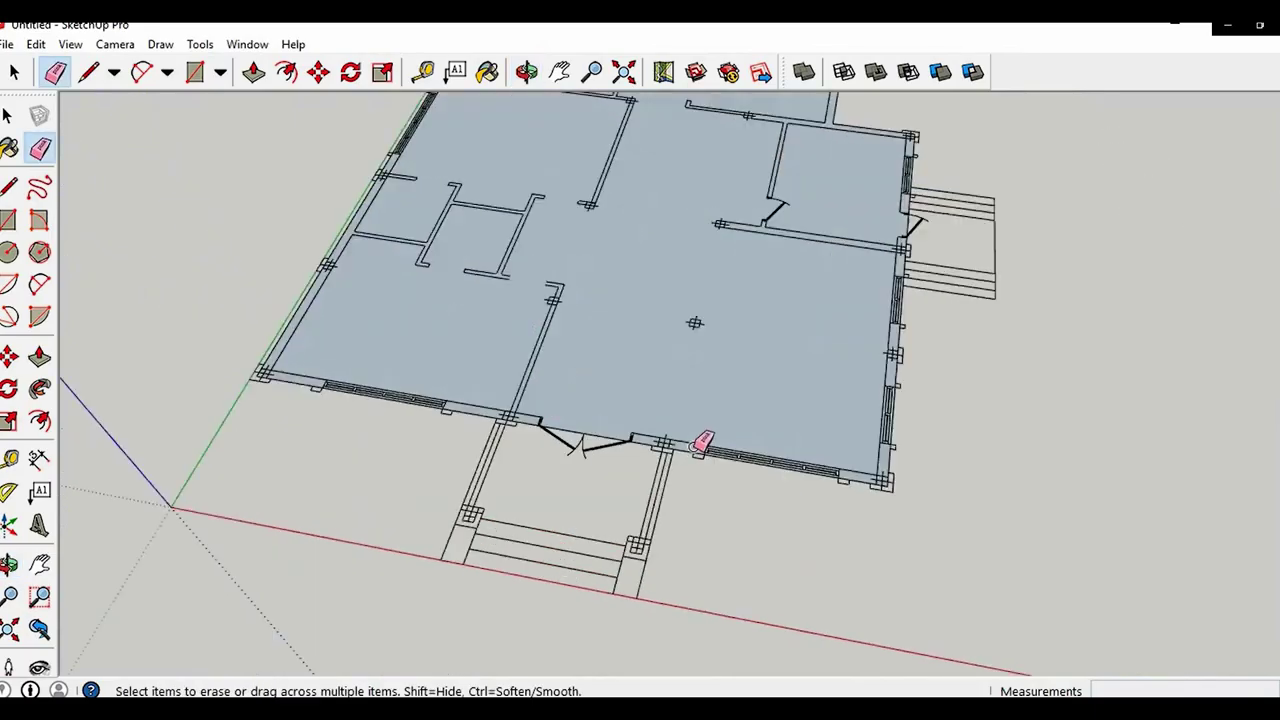
pyautogui.press('r')
pyautogui.scroll(3, 683, 437)
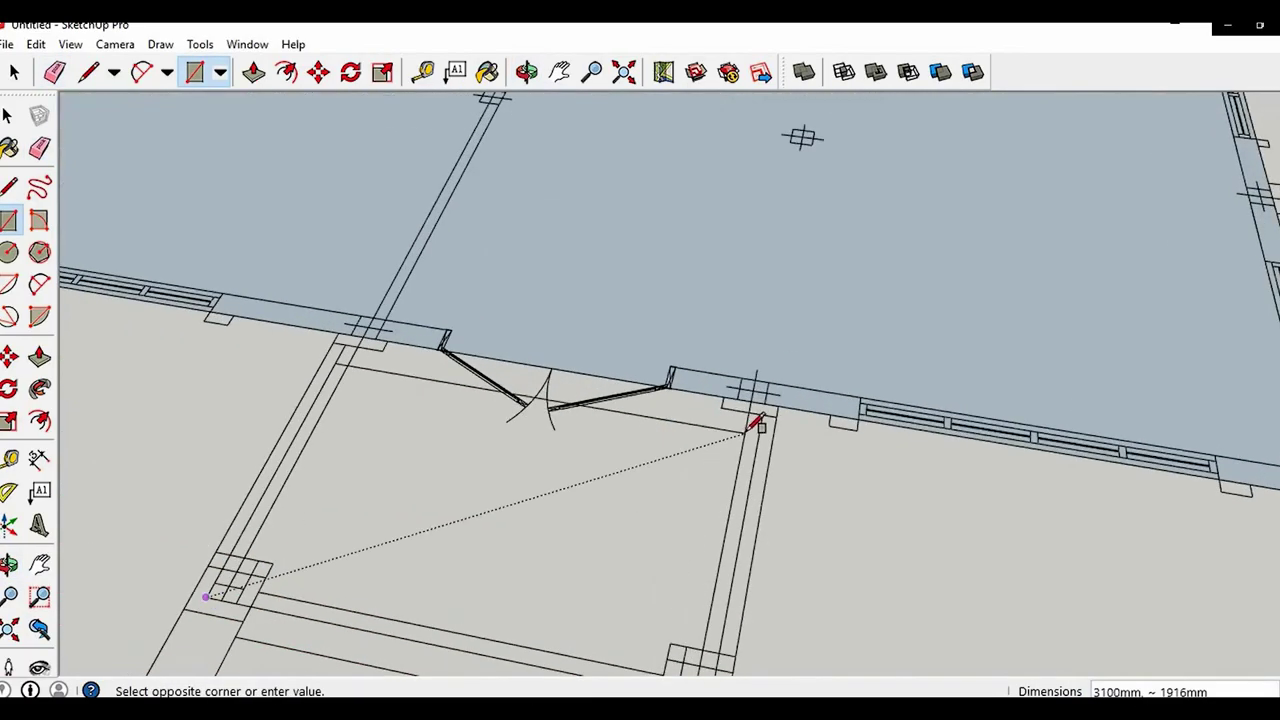
pyautogui.click(763, 413)
pyautogui.keyDown('shift'); pyautogui.moveTo(649, 457); pyautogui.dragTo(655, 450, button='middle'); pyautogui.keyUp('shift')
pyautogui.scroll(-1, 655, 450)
pyautogui.press('e')
pyautogui.click(566, 372)
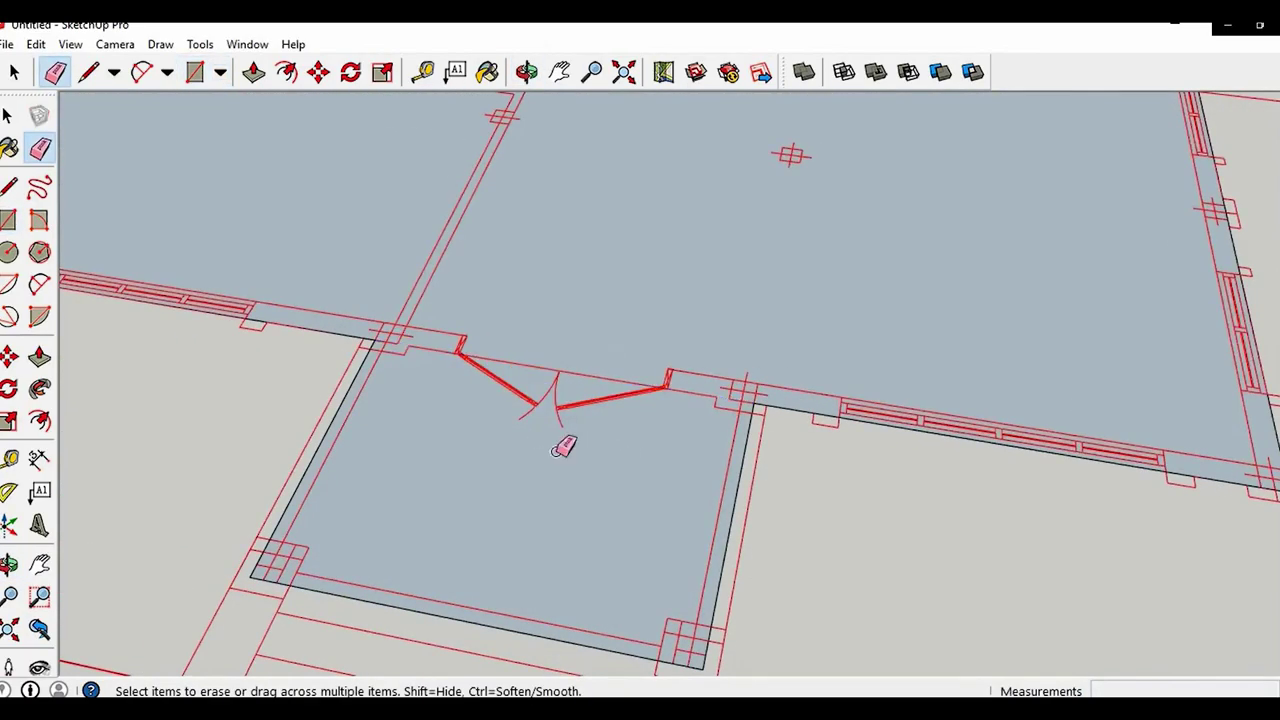
# Outline the recess between the porch's two front columns with a rectangle and erase it from the floor face
pyautogui.keyDown('shift'); pyautogui.moveTo(548, 570); pyautogui.dragTo(653, 376, button='middle'); pyautogui.keyUp('shift')
pyautogui.scroll(2, 609, 438)
pyautogui.press('space')
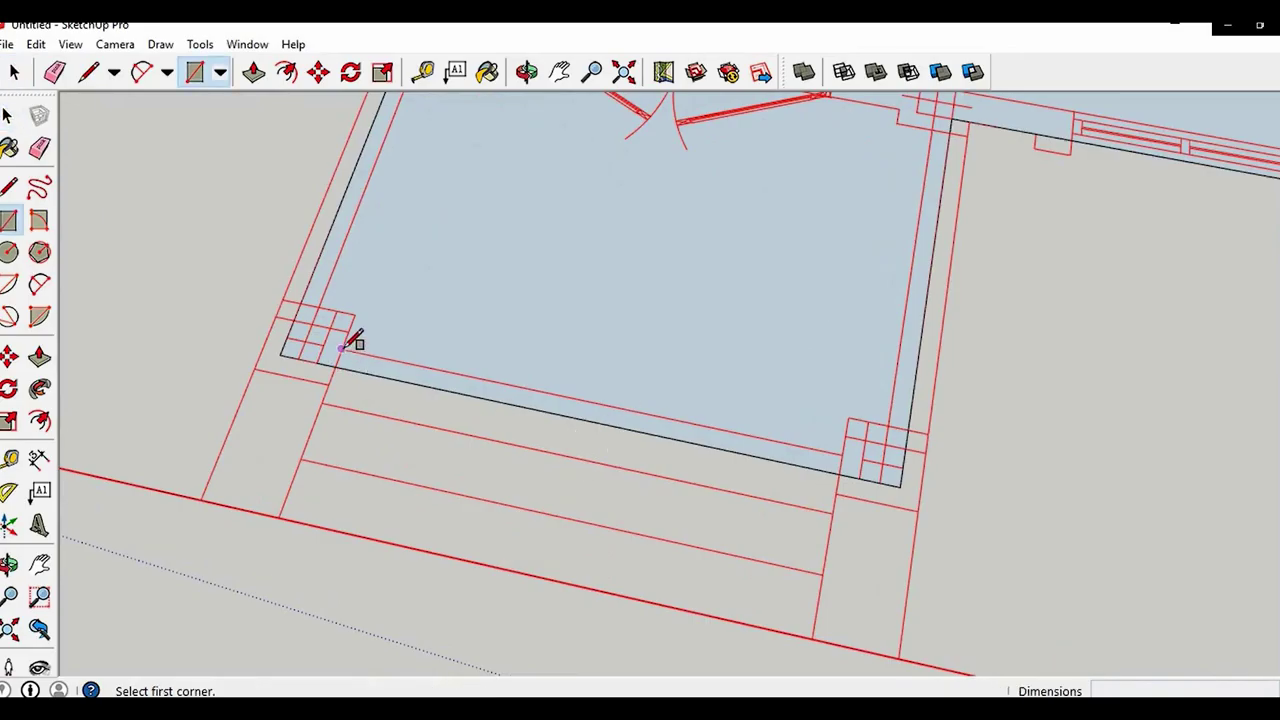
pyautogui.click(785, 467)
pyautogui.scroll(-4, 778, 466)
pyautogui.moveTo(694, 420)
pyautogui.keyDown('shift'); pyautogui.mouseDown(button='middle')
pyautogui.moveTo(783, 537)
pyautogui.moveTo(683, 348)
pyautogui.mouseUp(button='middle'); pyautogui.keyUp('shift')
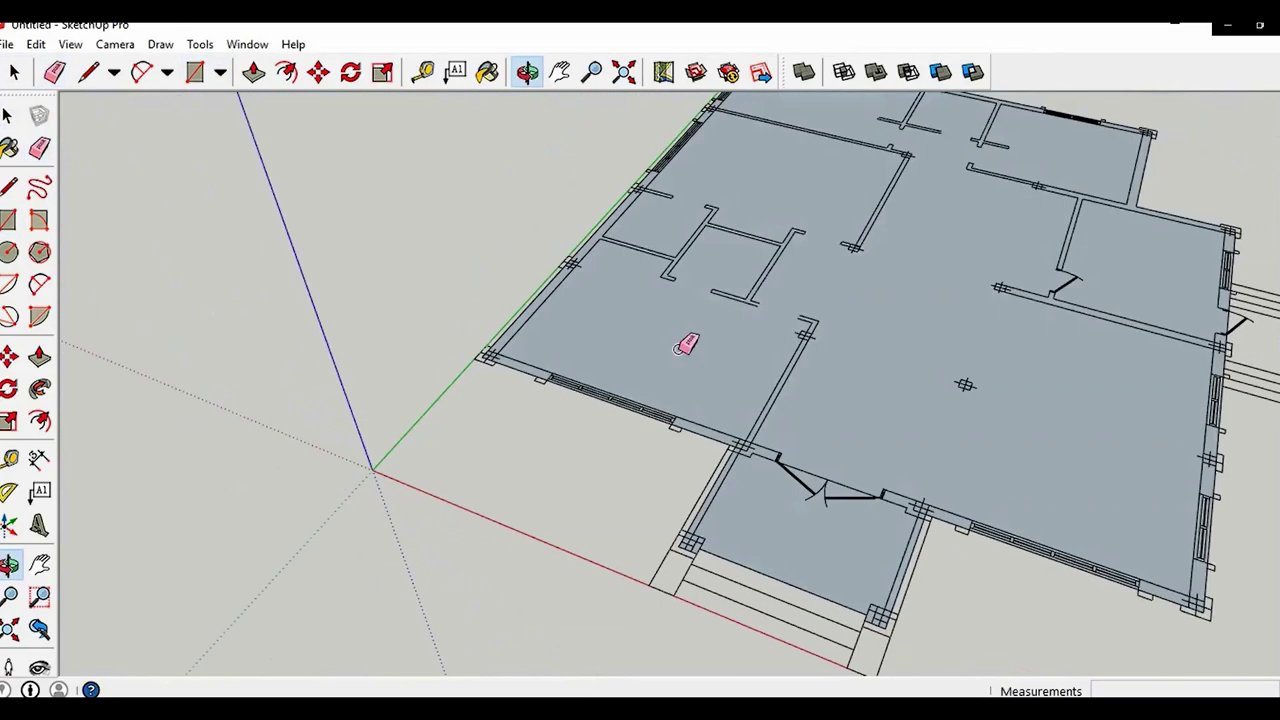
# Unhide all hidden geometry and extrude the floor face 550 mm down to the elevation's ground line
pyautogui.press('space')
pyautogui.click(683, 348)
pyautogui.moveTo(663, 390); pyautogui.dragTo(667, 350, button='middle')
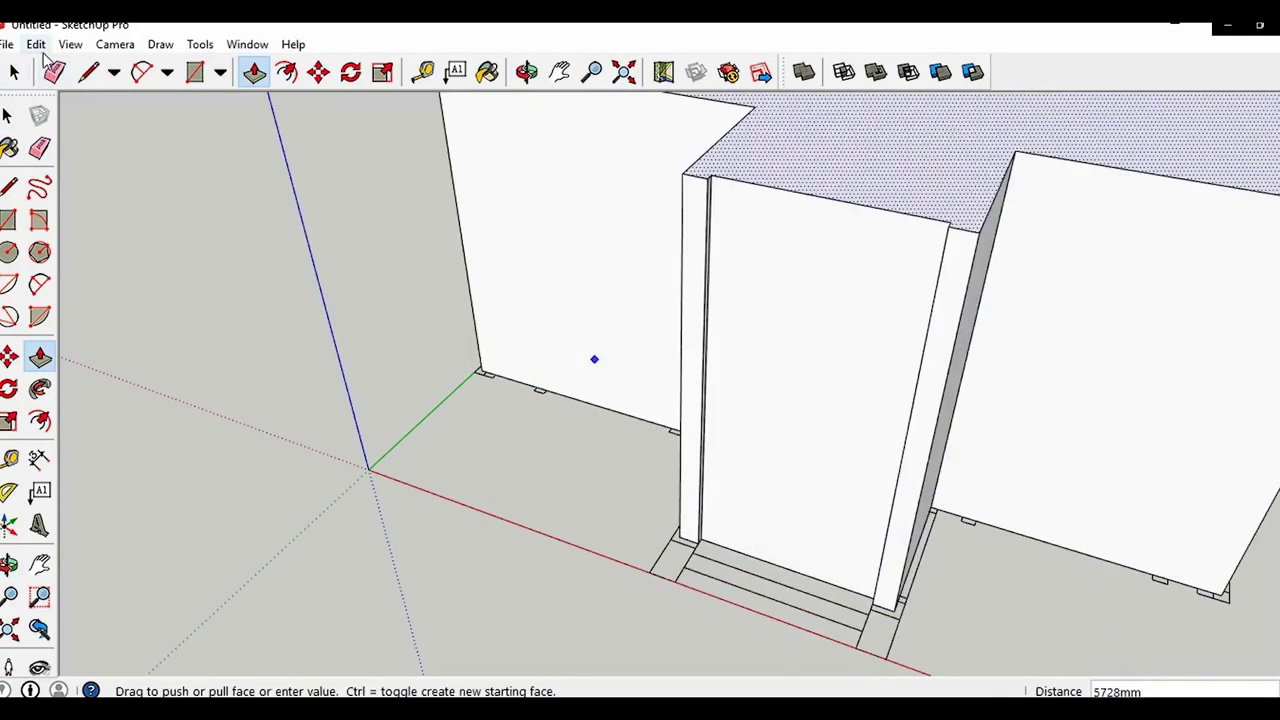
pyautogui.click(37, 46)
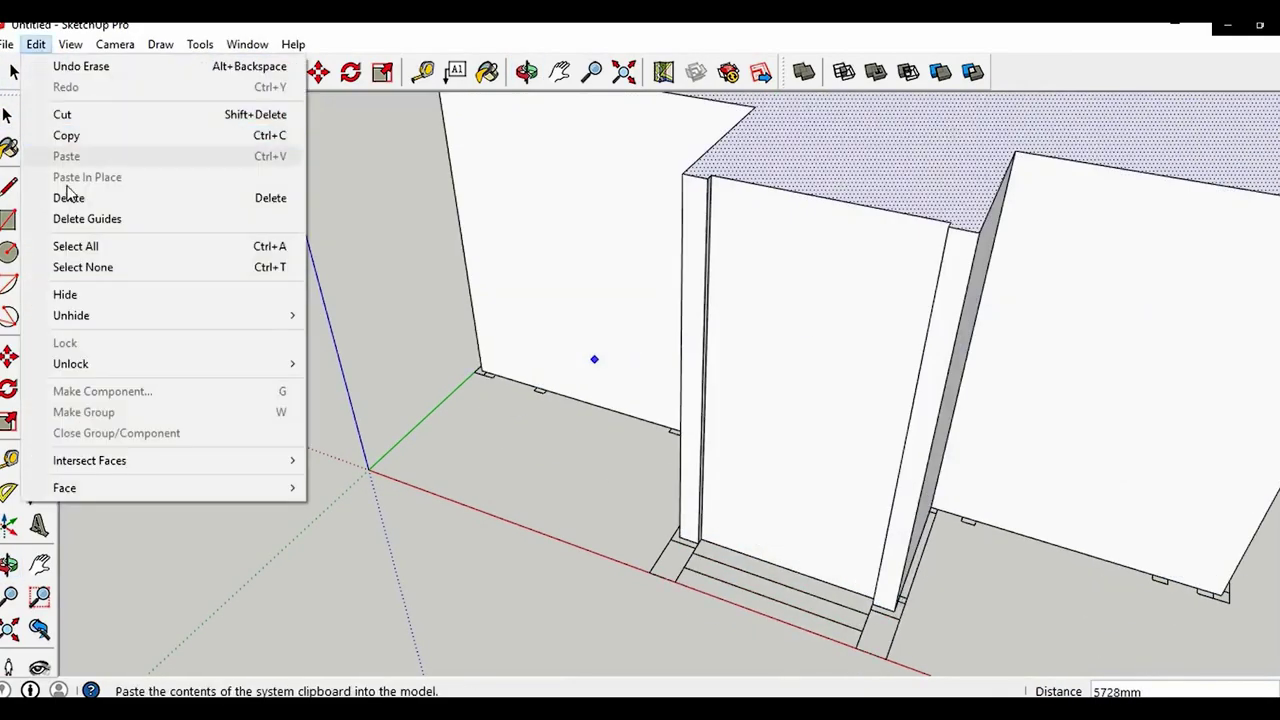
pyautogui.moveTo(156, 317)
pyautogui.click(340, 357)
pyautogui.moveTo(560, 440); pyautogui.dragTo(698, 325, button='middle')
pyautogui.click(740, 433)
pyautogui.scroll(2, 456, 435)
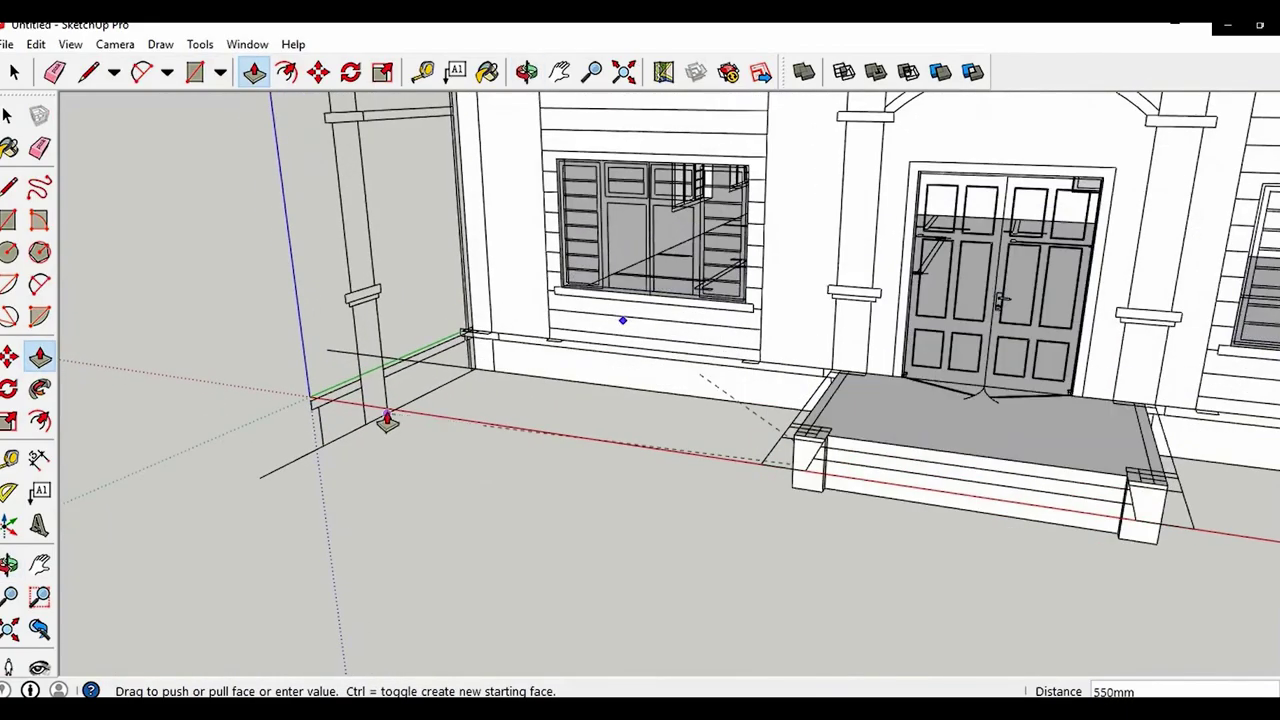
pyautogui.click(387, 414)
pyautogui.scroll(-3, 387, 414)
pyautogui.moveTo(900, 357); pyautogui.dragTo(777, 514, button='middle')
# Hide the exterior wall group to expose the floor slab
pyautogui.press('space')
pyautogui.rightClick(767, 391)
pyautogui.click(782, 444)
# Draw a line separating the porch from the house floor at the entrance and lower the porch face by 100 mm
pyautogui.scroll(3, 774, 448)
pyautogui.scroll(3, 516, 492)
pyautogui.press('l')
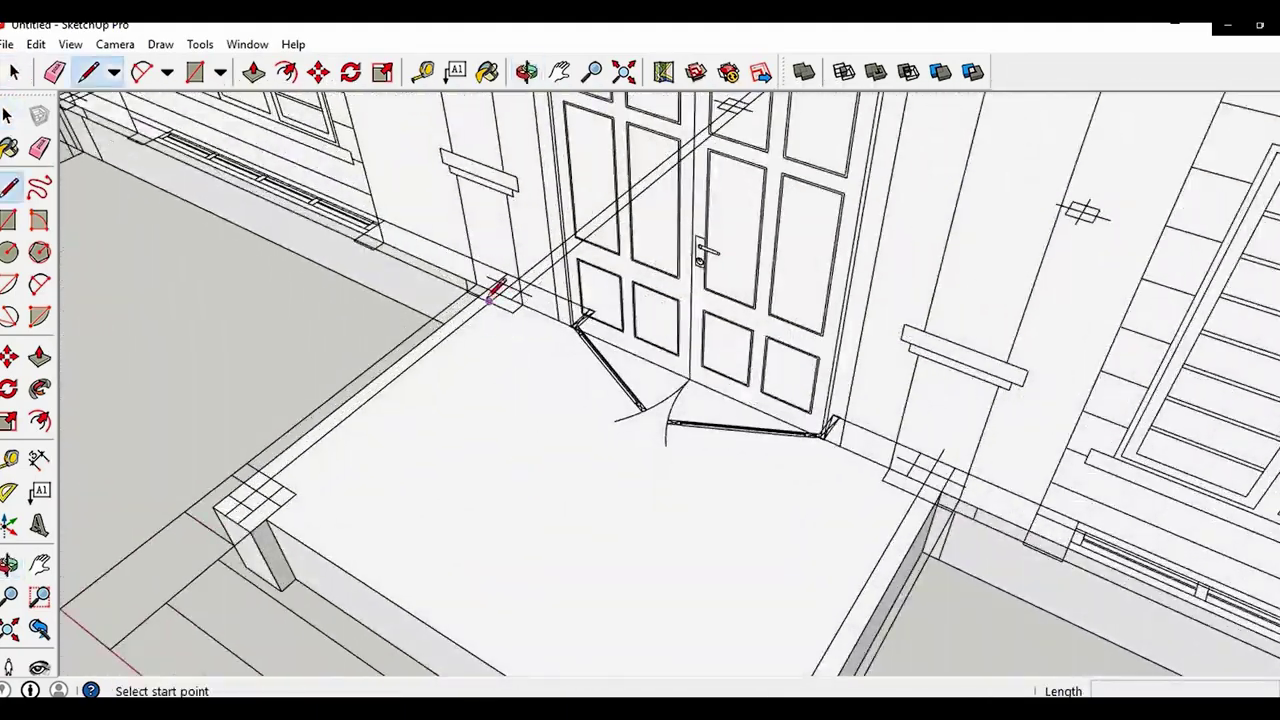
pyautogui.click(487, 289)
pyautogui.scroll(2, 908, 534)
pyautogui.moveTo(908, 534); pyautogui.dragTo(576, 397, button='middle')
pyautogui.click(927, 494)
pyautogui.scroll(-2, 590, 368)
pyautogui.press('p')
pyautogui.click(580, 371)
pyautogui.write('100')
pyautogui.press('Return')
pyautogui.scroll(-3, 577, 377)
# Select all the connected floor slab geometry and make it a group
pyautogui.press('space')
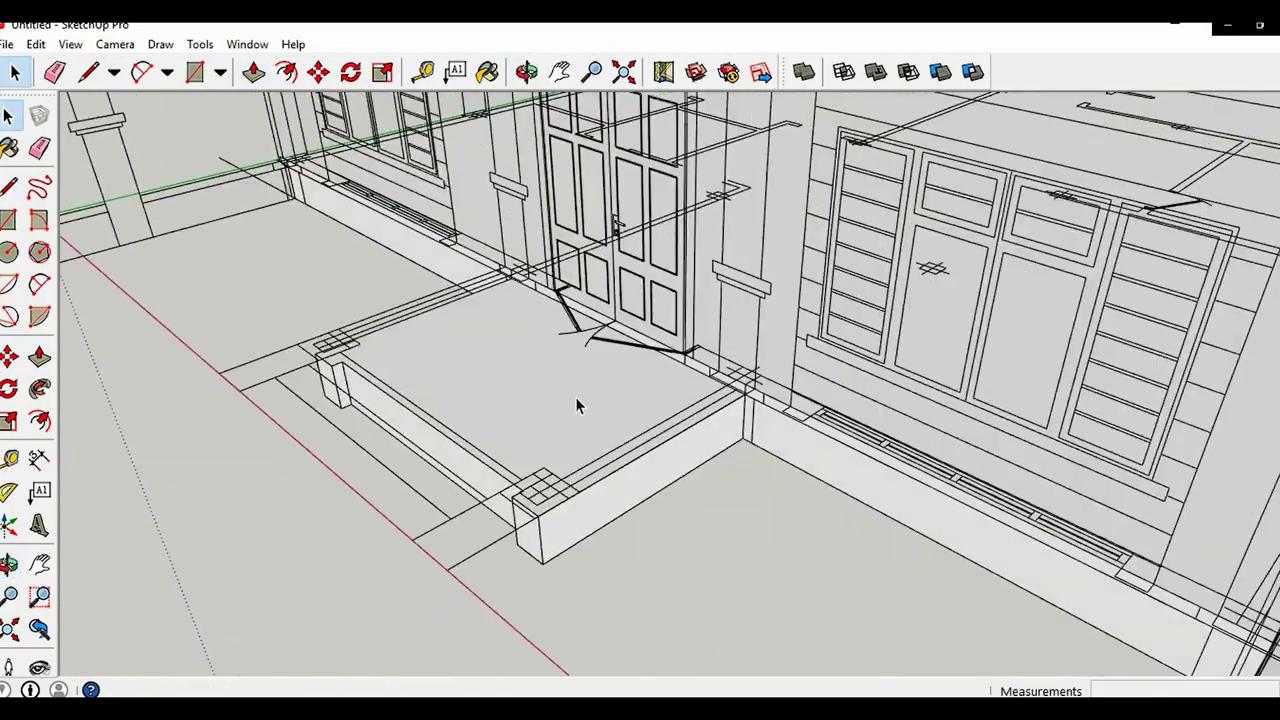
pyautogui.tripleClick(566, 398)
pyautogui.rightClick(565, 398)
pyautogui.click(624, 250)
pyautogui.scroll(-5, 605, 375)
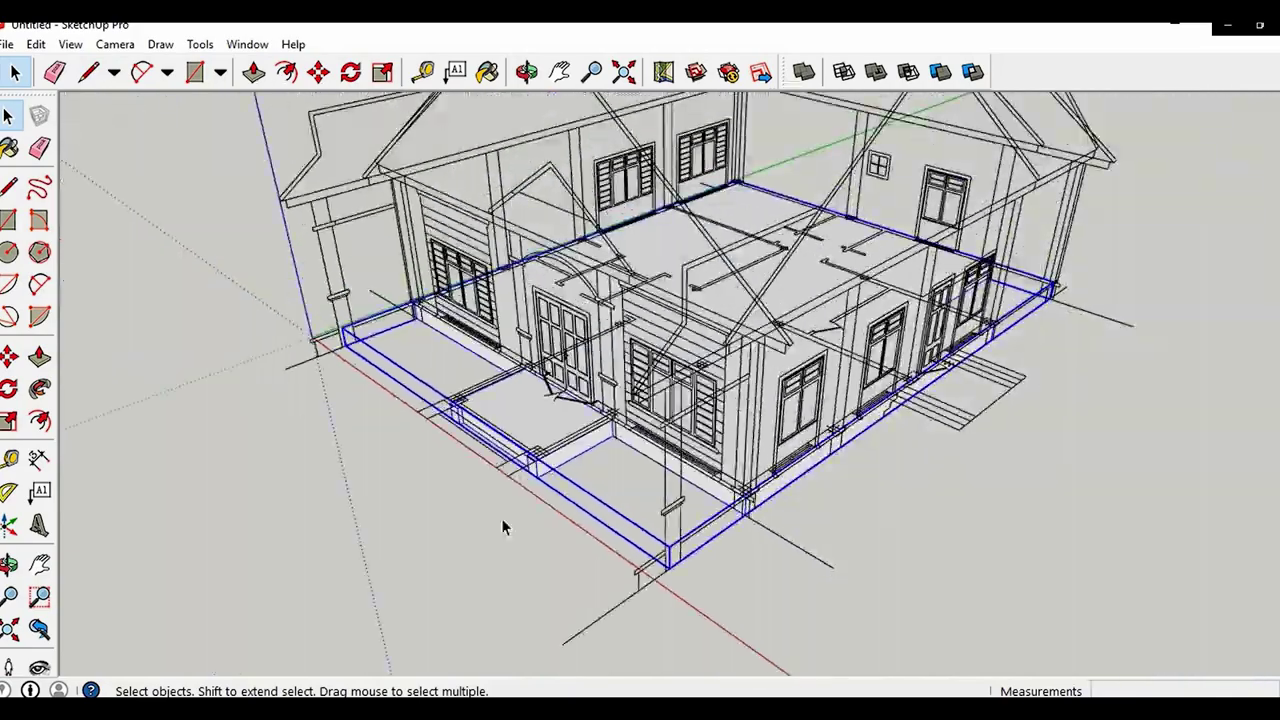
pyautogui.click(504, 522)
pyautogui.moveTo(504, 522); pyautogui.dragTo(396, 345, button='middle')
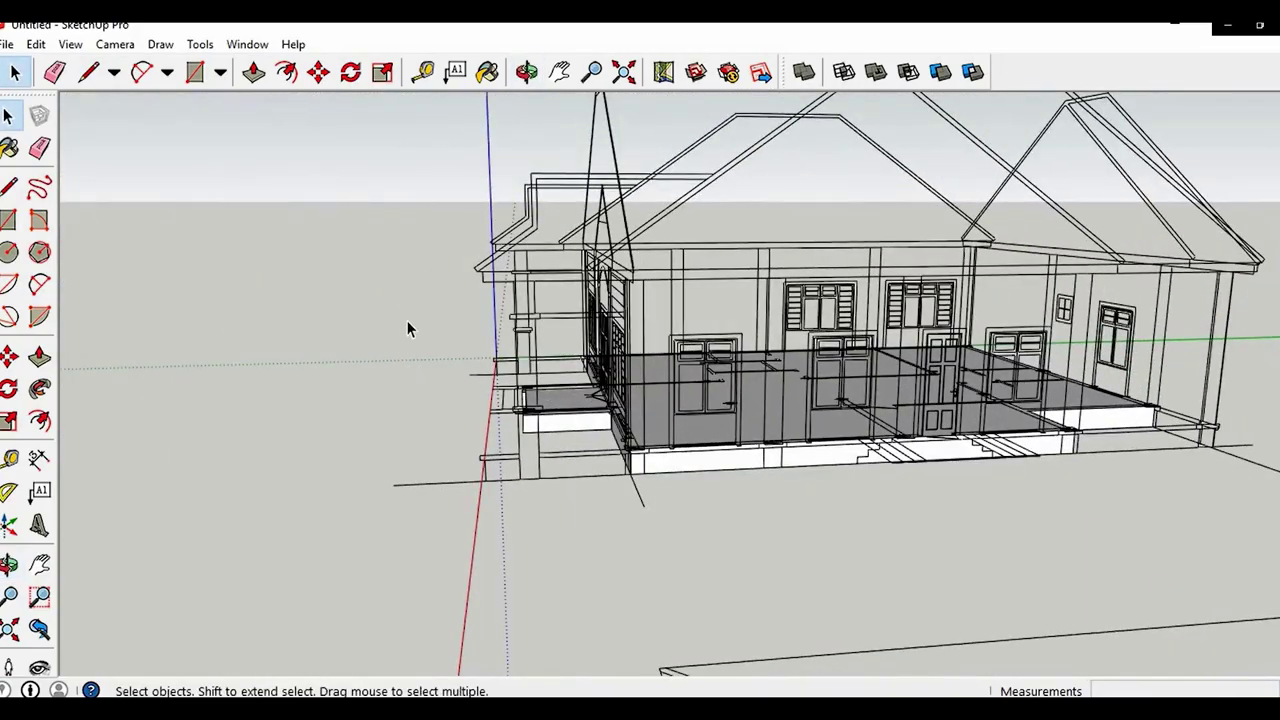
# Unhide all hidden geometry to bring the exterior walls back
pyautogui.scroll(4, 858, 452)
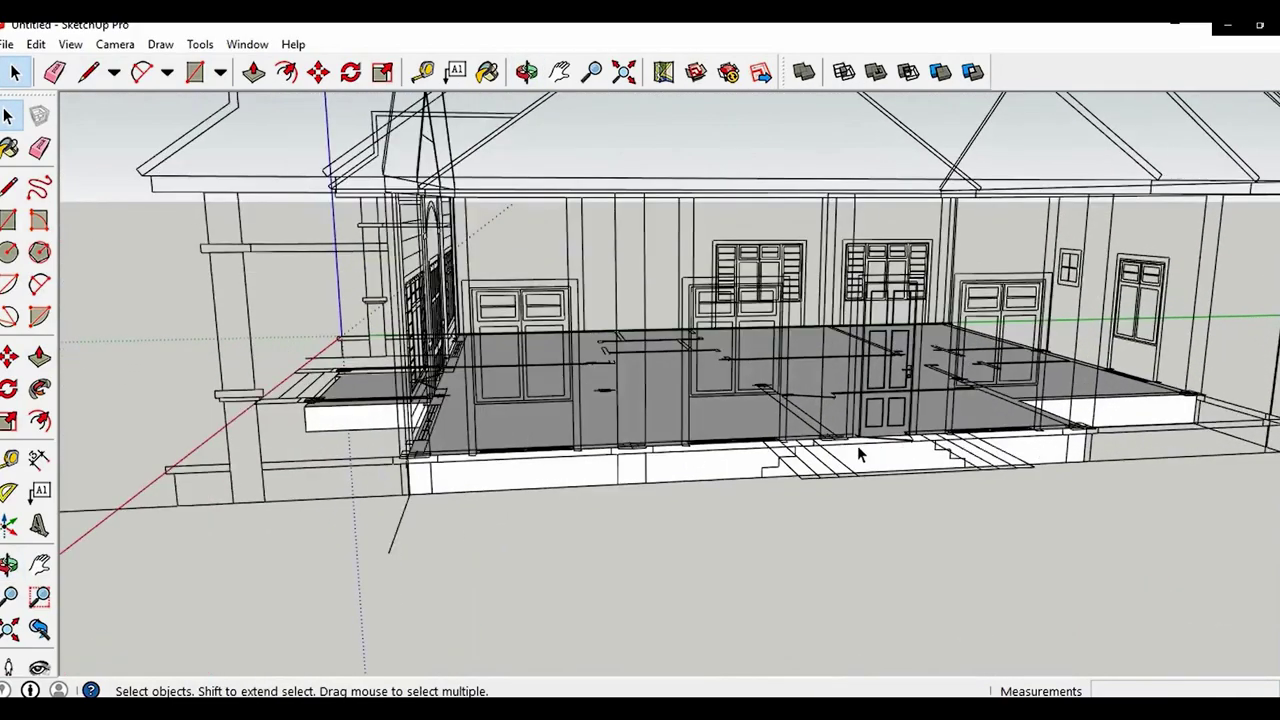
pyautogui.scroll(2, 860, 454)
pyautogui.moveTo(850, 455); pyautogui.dragTo(980, 500, button='middle')
pyautogui.scroll(-5, 671, 433)
pyautogui.moveTo(590, 440); pyautogui.dragTo(690, 472, button='middle')
pyautogui.scroll(-1, 686, 450)
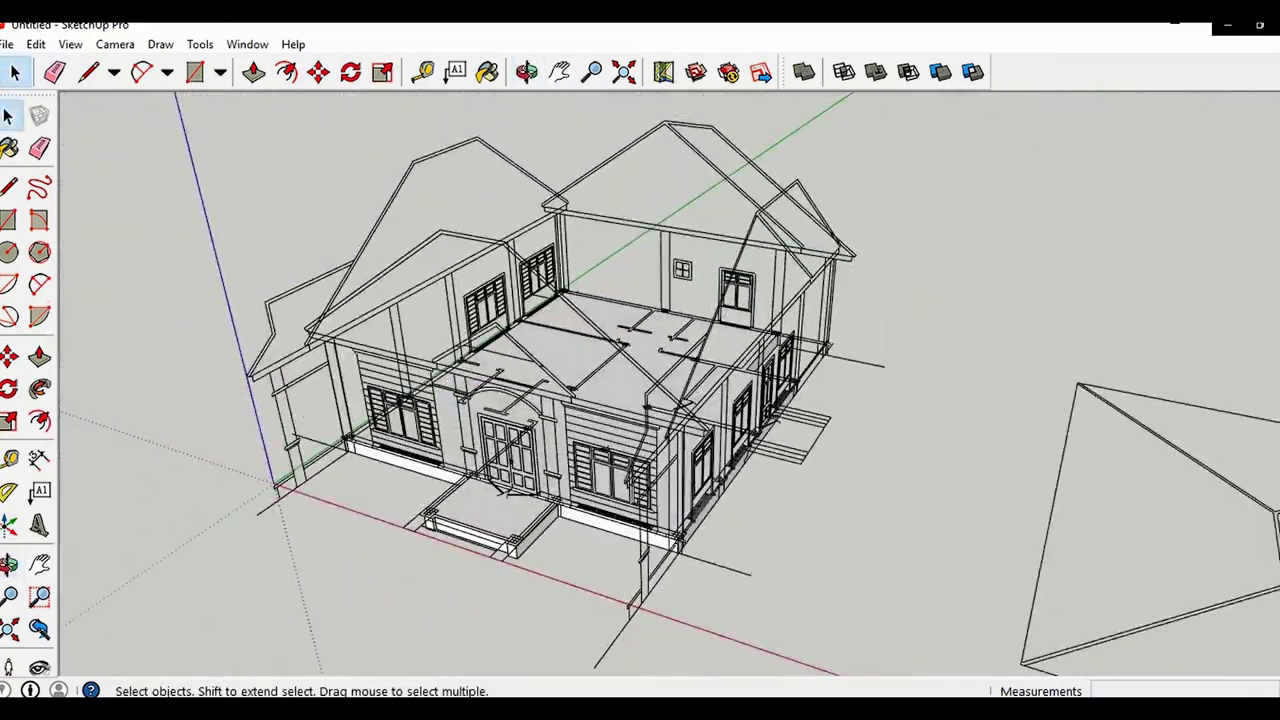
pyautogui.click(40, 42)
pyautogui.click(363, 360)
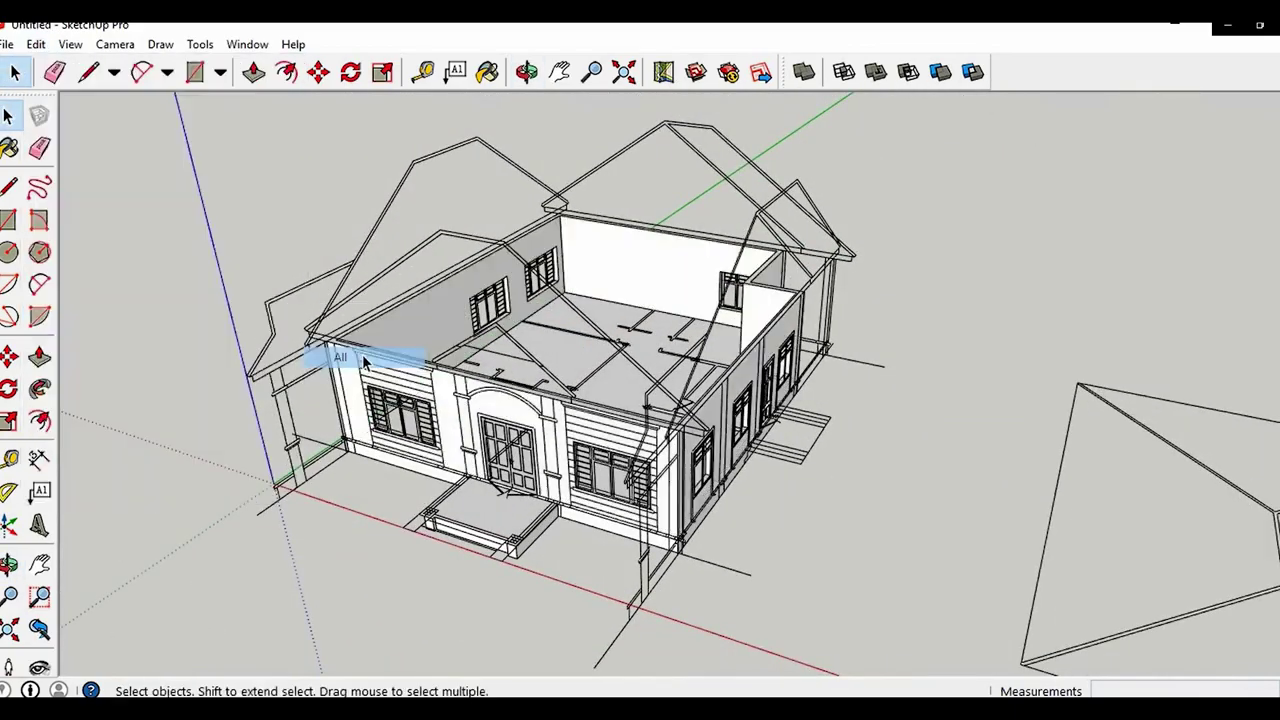
# Trace the three steps below the side door with rectangles and erase the lines between them to form one stepped profile
pyautogui.moveTo(850, 530); pyautogui.dragTo(664, 342, button='middle')
pyautogui.scroll(6, 660, 449)
pyautogui.scroll(3, 489, 460)
pyautogui.press('r')
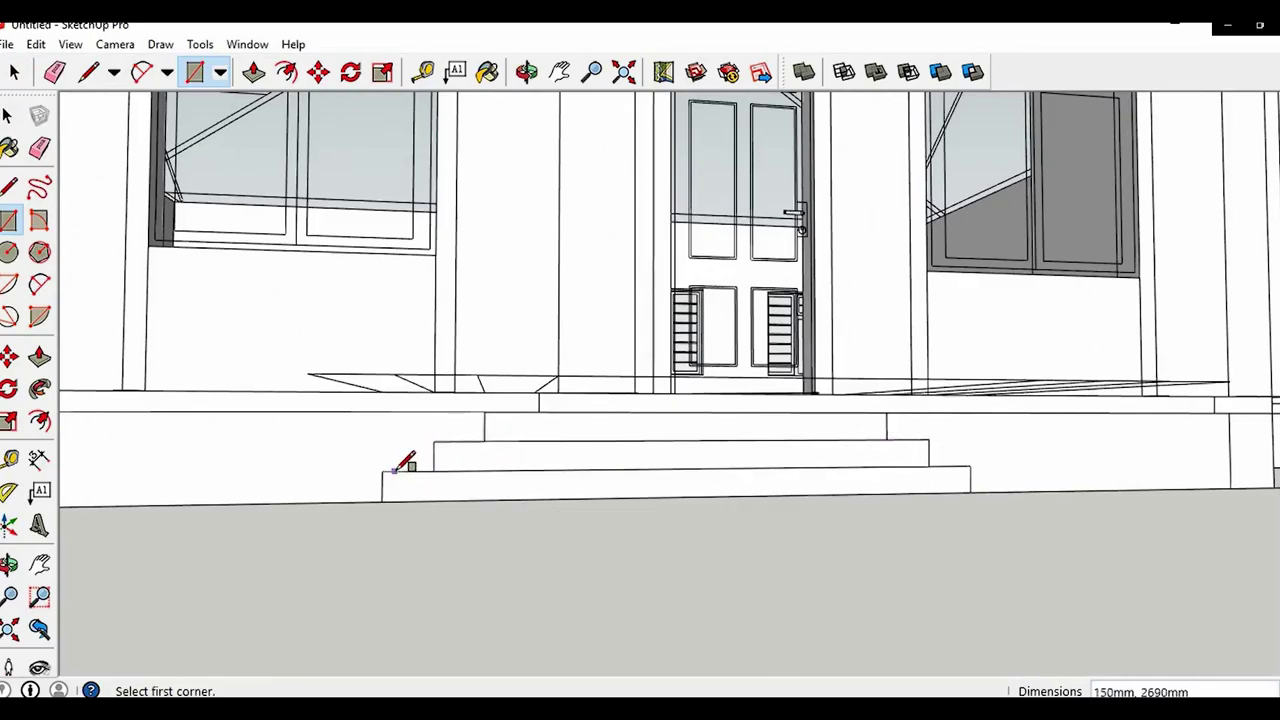
pyautogui.press('e')
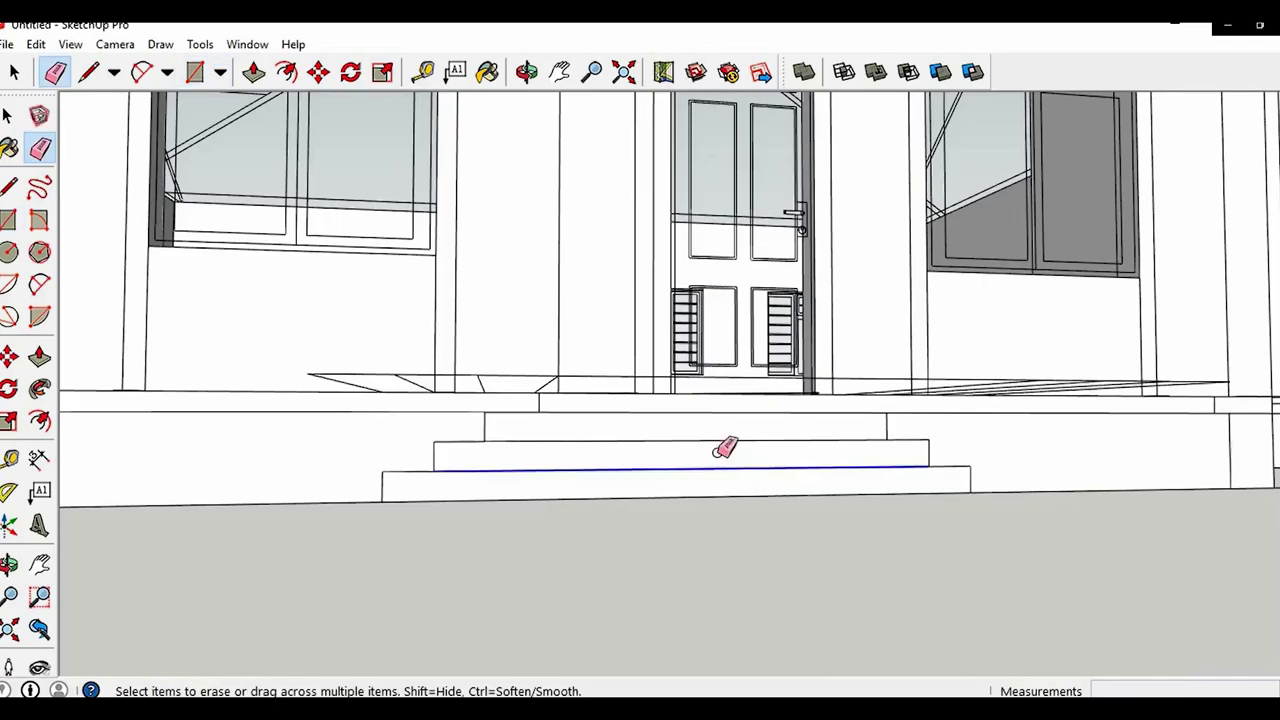
pyautogui.moveTo(714, 441); pyautogui.dragTo(726, 569, button='middle')
# Extrude the side stair profile out to the stair outline on the plan and make the stair a group
pyautogui.press('p')
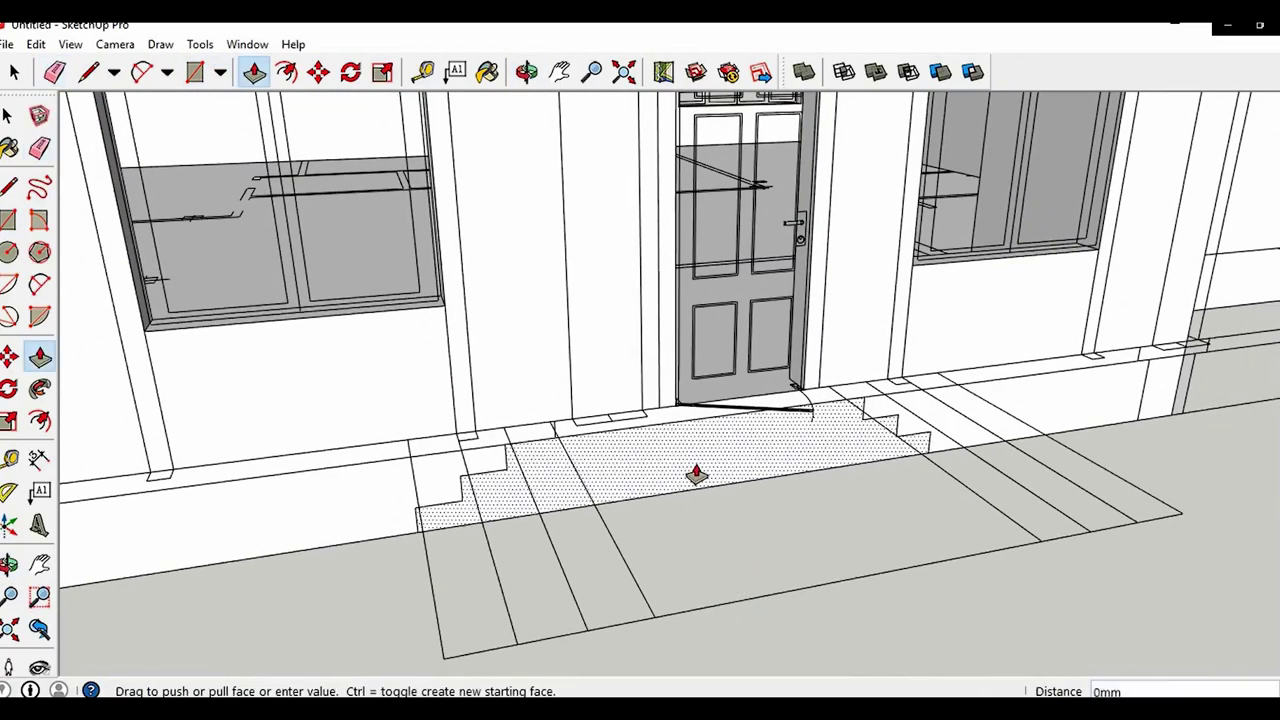
pyautogui.moveTo(694, 471); pyautogui.dragTo(1038, 553)
pyautogui.press('space')
pyautogui.tripleClick(804, 493)
pyautogui.rightClick(804, 493)
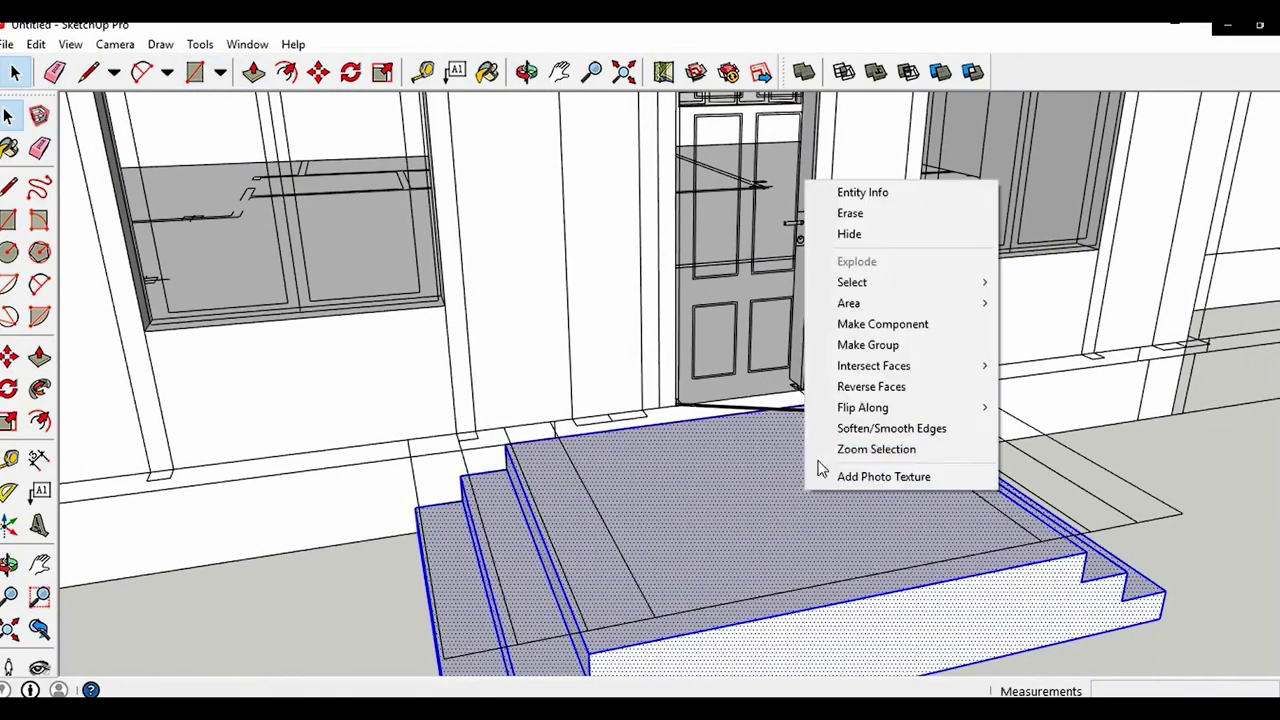
pyautogui.click(870, 346)
pyautogui.scroll(-8, 918, 432)
pyautogui.moveTo(745, 395); pyautogui.dragTo(1042, 480, button='middle')
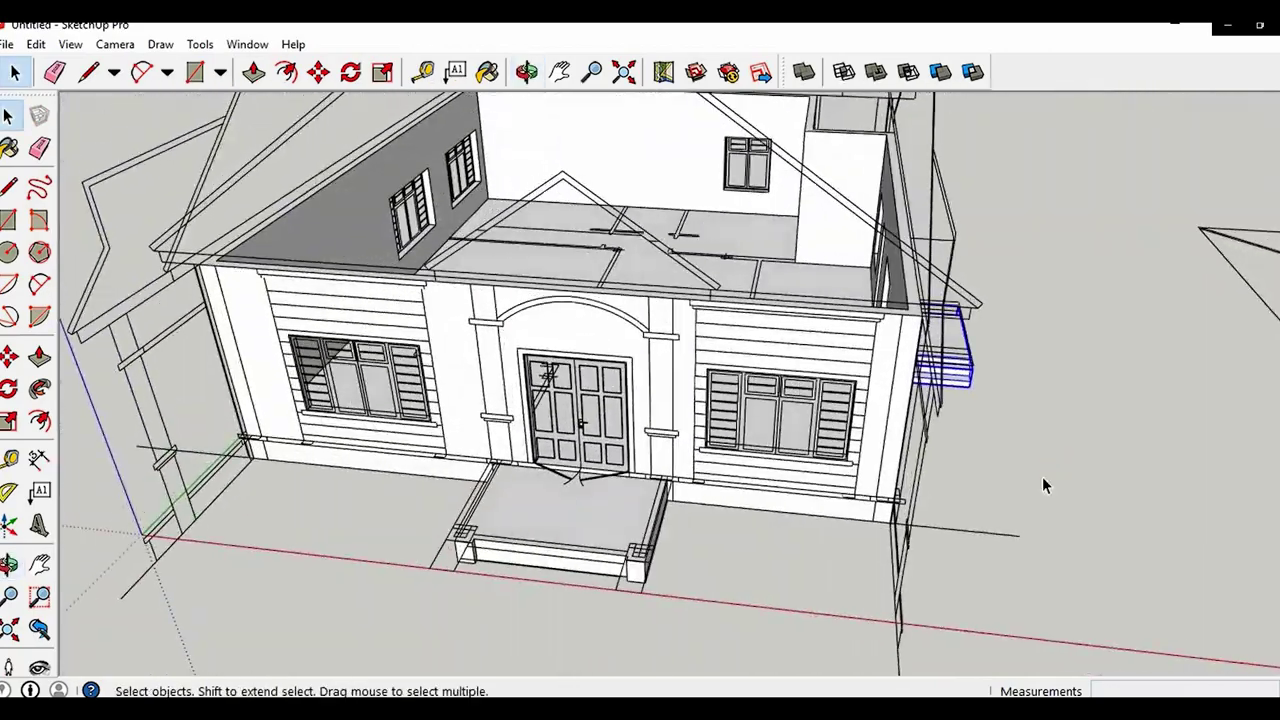
pyautogui.click(1042, 480)
# Draw a rectangle for one front step over the plan before the porch and extrude it 150 mm
pyautogui.scroll(3, 560, 560)
pyautogui.moveTo(510, 570)
pyautogui.keyDown('shift'); pyautogui.mouseDown(button='middle')
pyautogui.moveTo(497, 512)
pyautogui.moveTo(377, 561)
pyautogui.mouseUp(button='middle'); pyautogui.keyUp('shift')
pyautogui.scroll(2, 376, 540)
pyautogui.press('r')
pyautogui.click(352, 508)
pyautogui.scroll(4, 585, 590)
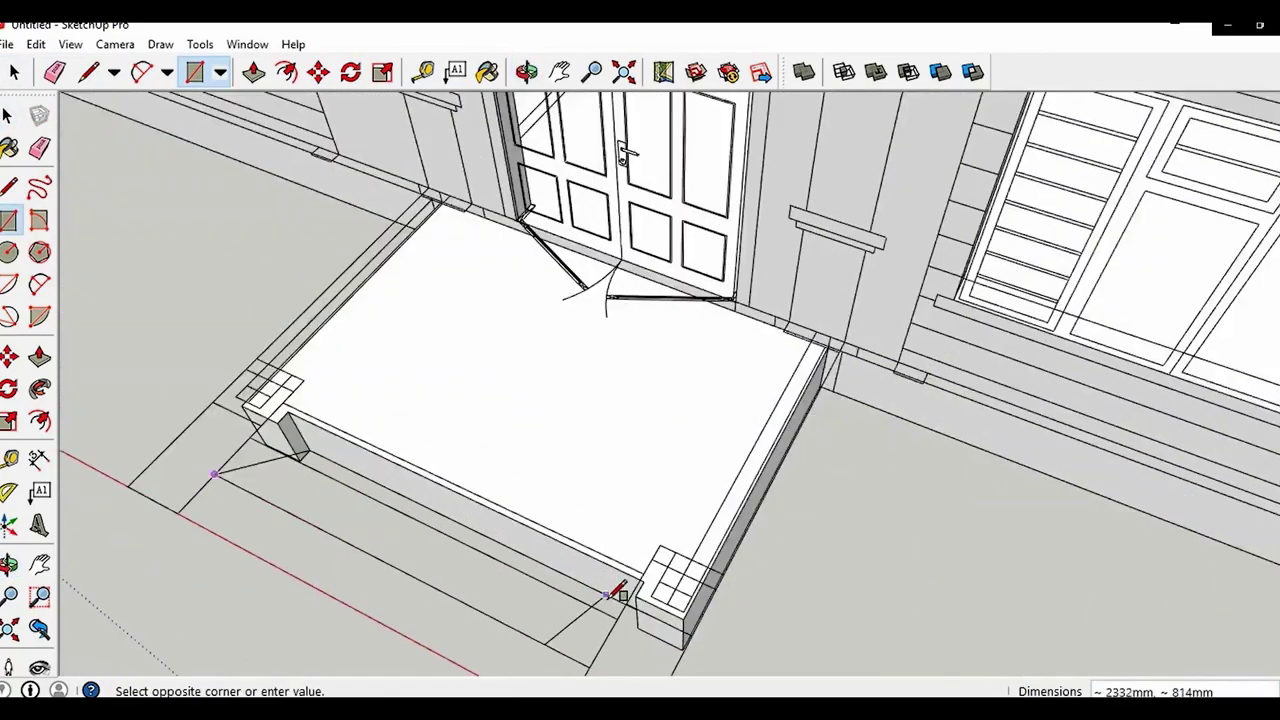
pyautogui.click(618, 620)
pyautogui.scroll(-3, 618, 612)
pyautogui.moveTo(612, 560); pyautogui.dragTo(571, 426, button='middle')
pyautogui.scroll(3, 518, 450)
pyautogui.press('p')
pyautogui.click(446, 522)
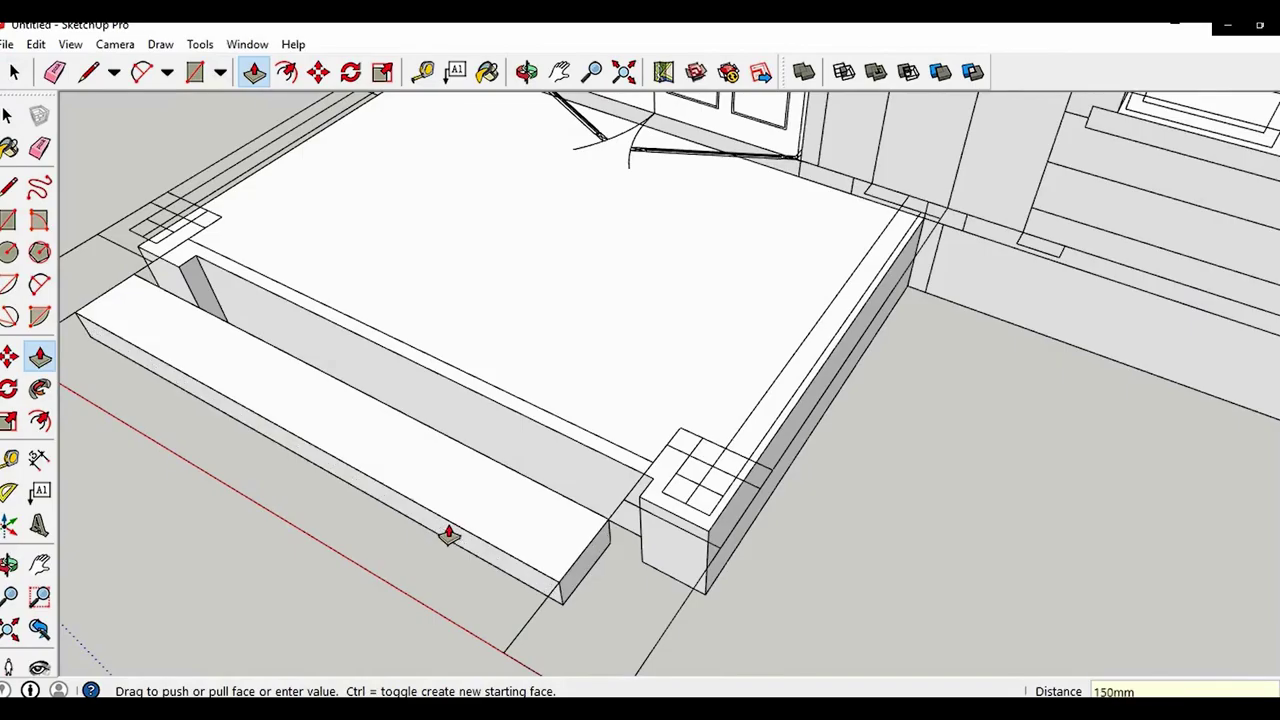
# Group the front step block and copy it 300 mm towards the porch
pyautogui.press('space')
pyautogui.tripleClick(483, 506)
pyautogui.hotkey('ctrl', 'g')
pyautogui.press('m')
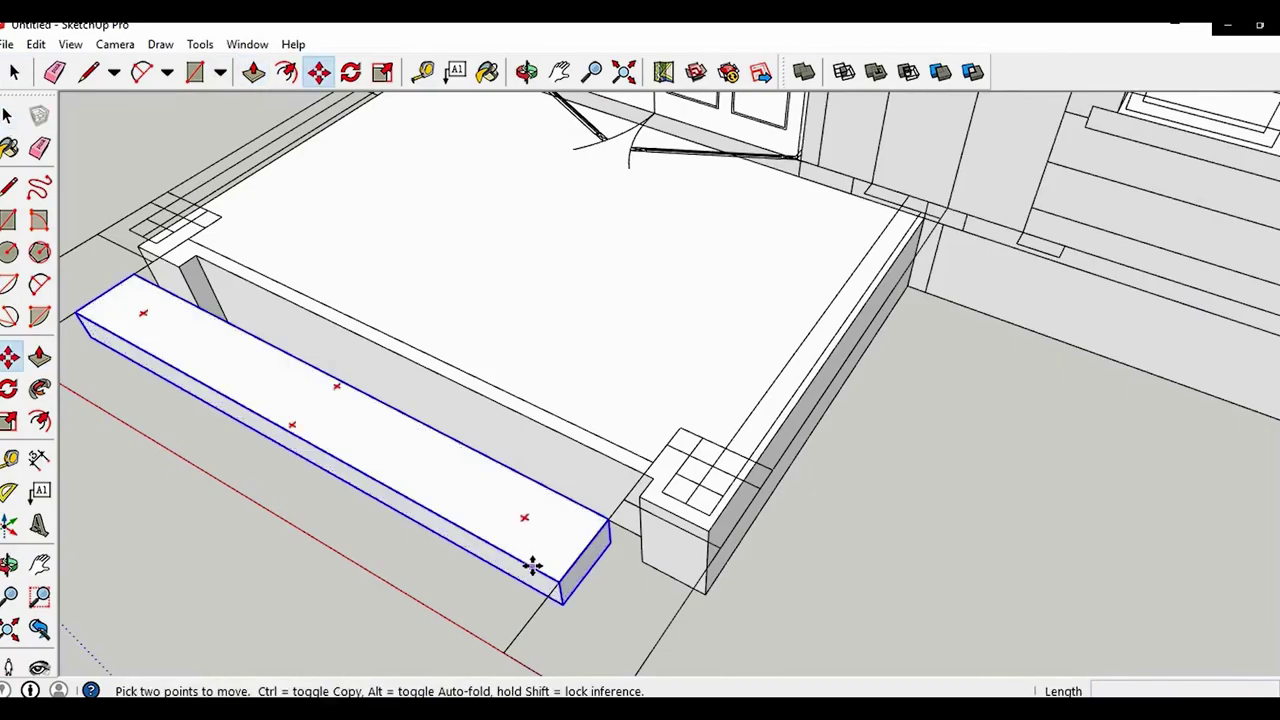
pyautogui.press('ctrl')
pyautogui.click(555, 579)
pyautogui.click(605, 516)
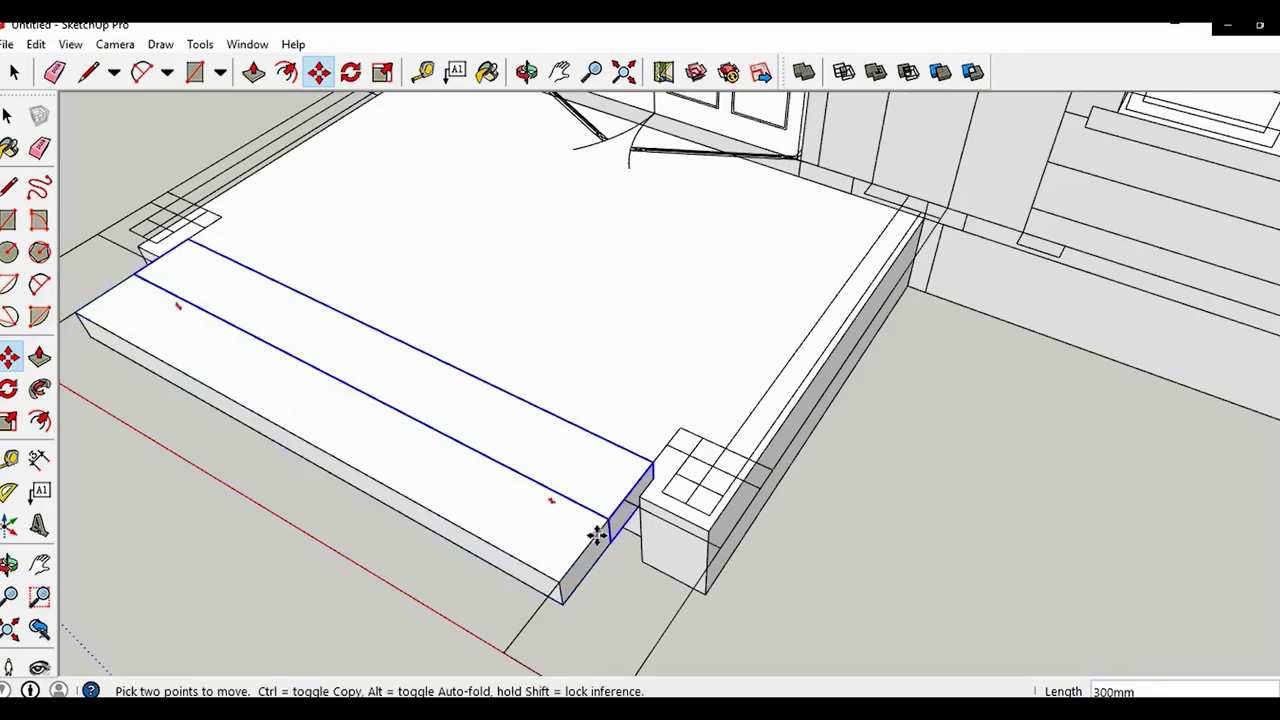
pyautogui.press('space')
# Move both front step blocks down so they rest at the base of the porch column
pyautogui.moveTo(597, 534); pyautogui.dragTo(535, 425, button='middle')
pyautogui.scroll(2, 535, 424)
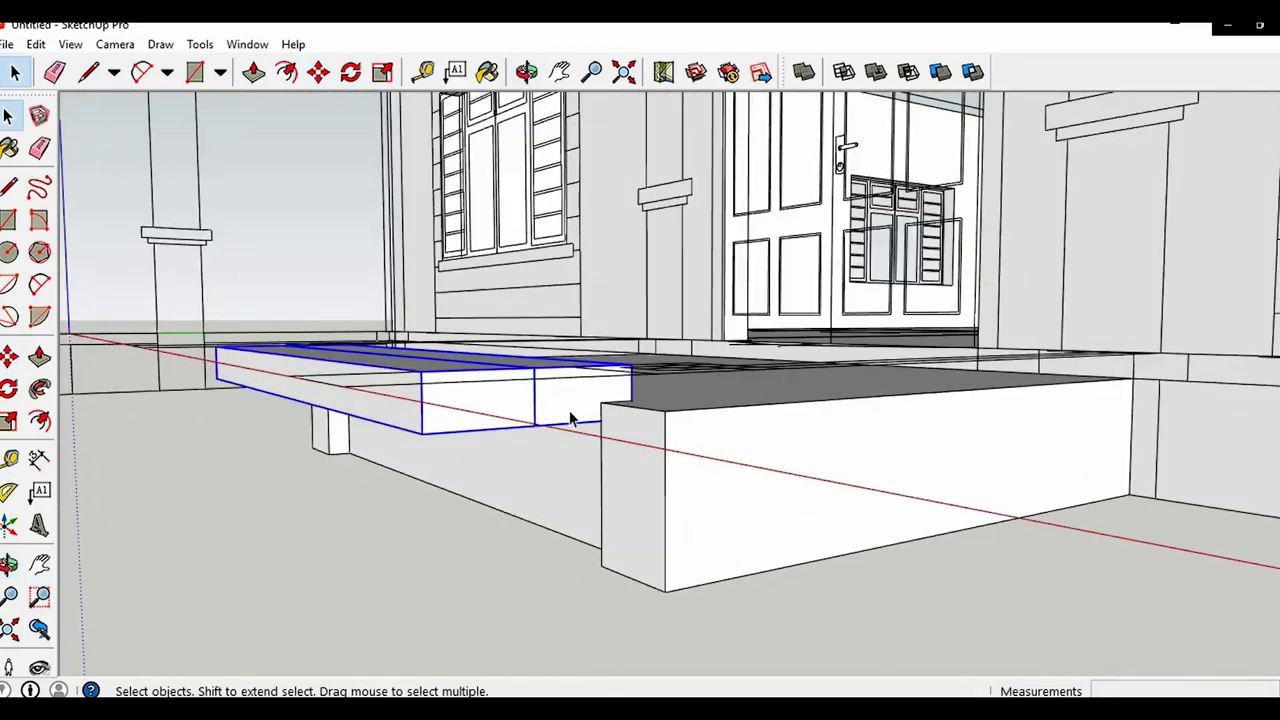
pyautogui.press('m')
pyautogui.click(601, 421)
pyautogui.click(603, 566)
pyautogui.press('space')
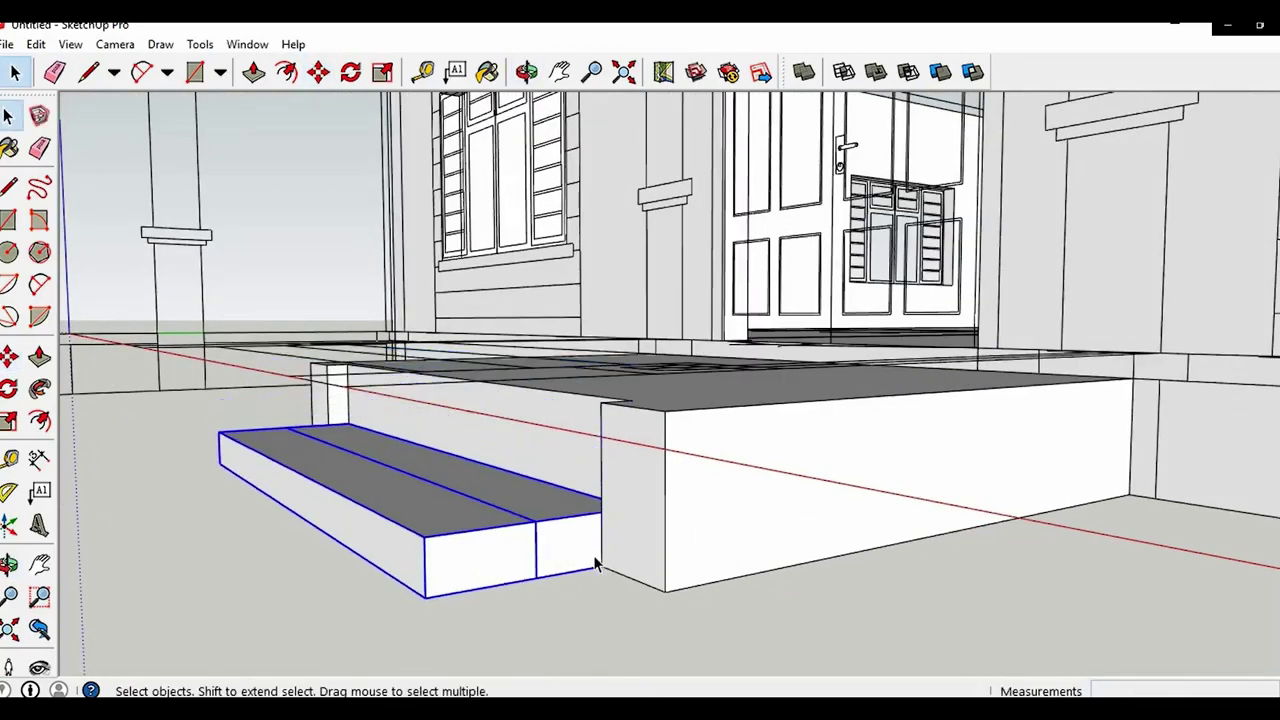
# Copy the inner front step block straight up on top of itself to form the second step
pyautogui.click(582, 556)
pyautogui.press('m')
pyautogui.press('ctrl')
pyautogui.click(536, 578)
pyautogui.scroll(-3, 538, 514)
pyautogui.click(604, 541)
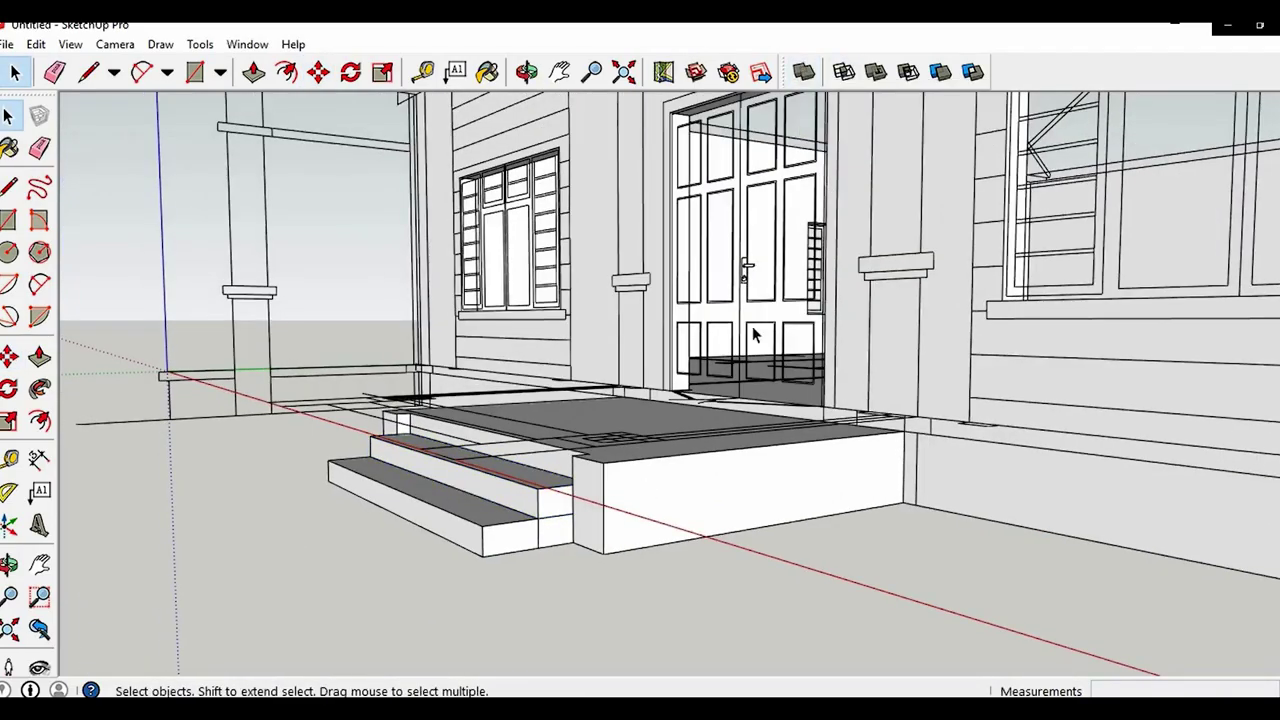
# Merge the front step blocks into one solid with Outer Shell
pyautogui.click(811, 72)
pyautogui.moveTo(592, 440); pyautogui.dragTo(584, 498, button='middle')
pyautogui.click(538, 613)
# Select the whole house with its surrounding elevations and hide it, leaving the locked floor plan
pyautogui.scroll(-3, 514, 565)
pyautogui.moveTo(570, 372); pyautogui.dragTo(690, 425, button='middle')
pyautogui.scroll(-3, 768, 487)
pyautogui.scroll(-3, 818, 352)
pyautogui.moveTo(941, 535); pyautogui.dragTo(941, 536)
pyautogui.rightClick(738, 427)
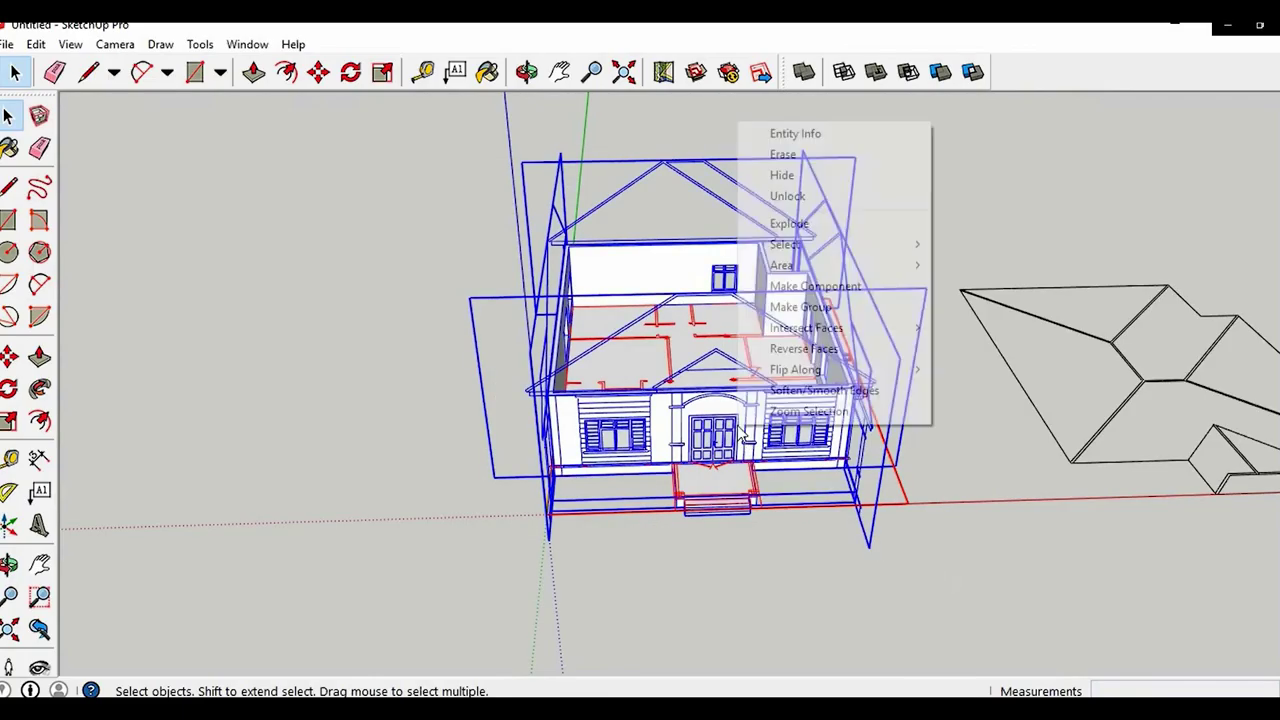
pyautogui.click(797, 177)
pyautogui.moveTo(770, 200); pyautogui.dragTo(765, 285, button='middle')
pyautogui.click(599, 497)
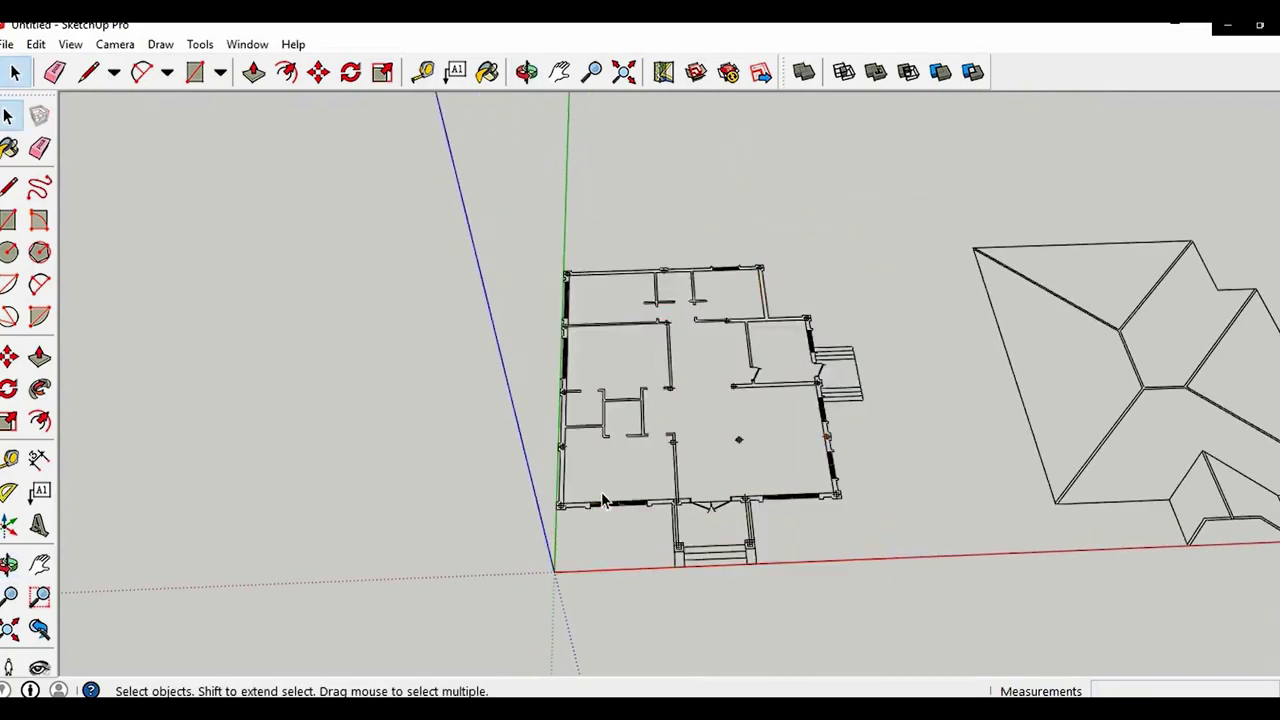
# Draw a rectangle over the main body of the floor plan, from its front outer corner to the opposite outer corner
pyautogui.scroll(6, 593, 501)
pyautogui.press('r')
pyautogui.scroll(2, 509, 507)
pyautogui.click(482, 533)
pyautogui.scroll(-1, 482, 533)
pyautogui.scroll(-5, 482, 533)
pyautogui.scroll(5, 796, 410)
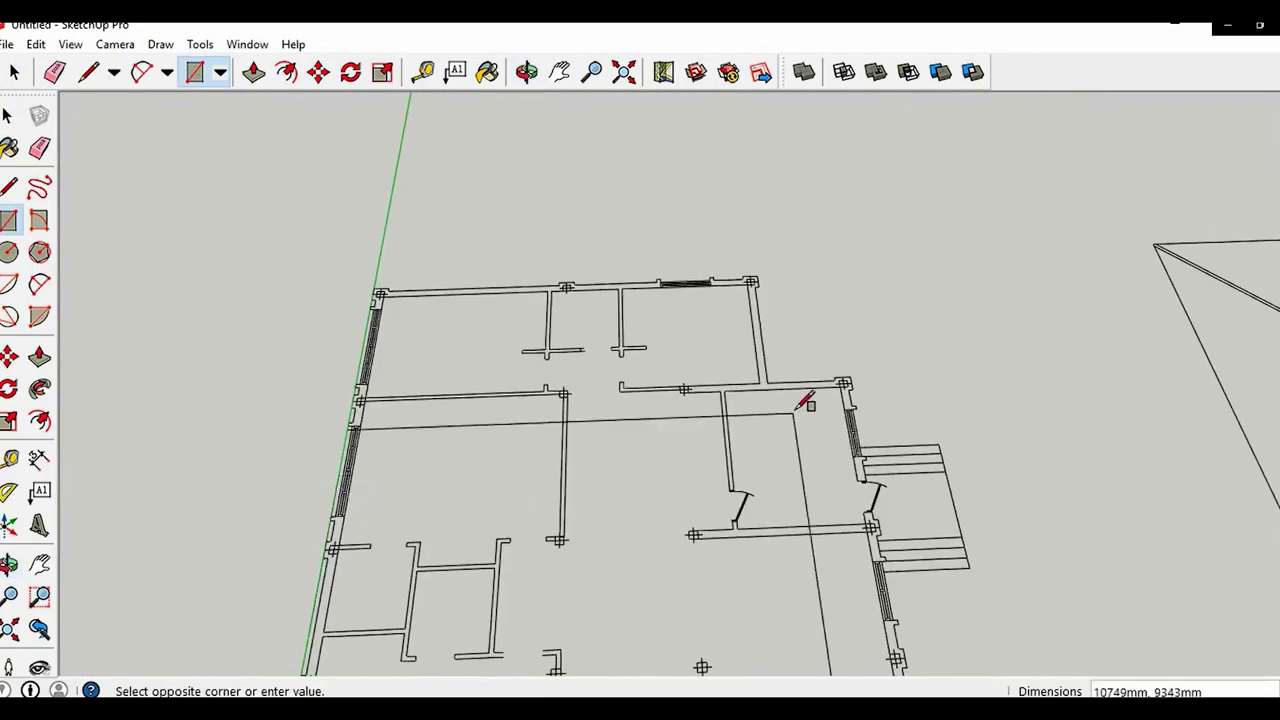
pyautogui.click(876, 365)
# Cover the rear section of the floor plan with a second rectangle and erase the line dividing the two faces
pyautogui.scroll(-3, 684, 420)
pyautogui.scroll(5, 386, 489)
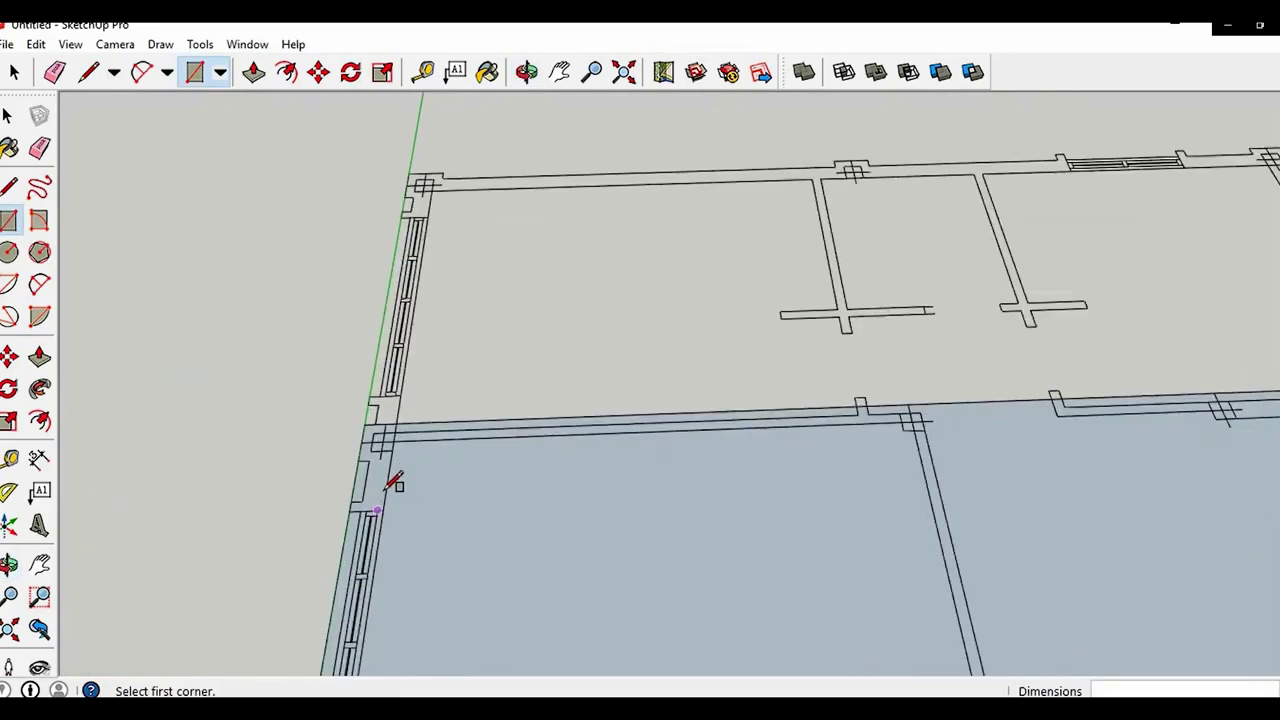
pyautogui.click(366, 425)
pyautogui.scroll(-2, 406, 422)
pyautogui.click(1046, 219)
pyautogui.keyDown('shift'); pyautogui.moveTo(905, 388); pyautogui.dragTo(855, 337, button='middle'); pyautogui.keyUp('shift')
pyautogui.press('e')
pyautogui.moveTo(738, 390); pyautogui.dragTo(742, 322)
pyautogui.scroll(-5, 718, 365)
pyautogui.keyDown('shift'); pyautogui.moveTo(692, 560); pyautogui.dragTo(712, 412, button='middle'); pyautogui.keyUp('shift')
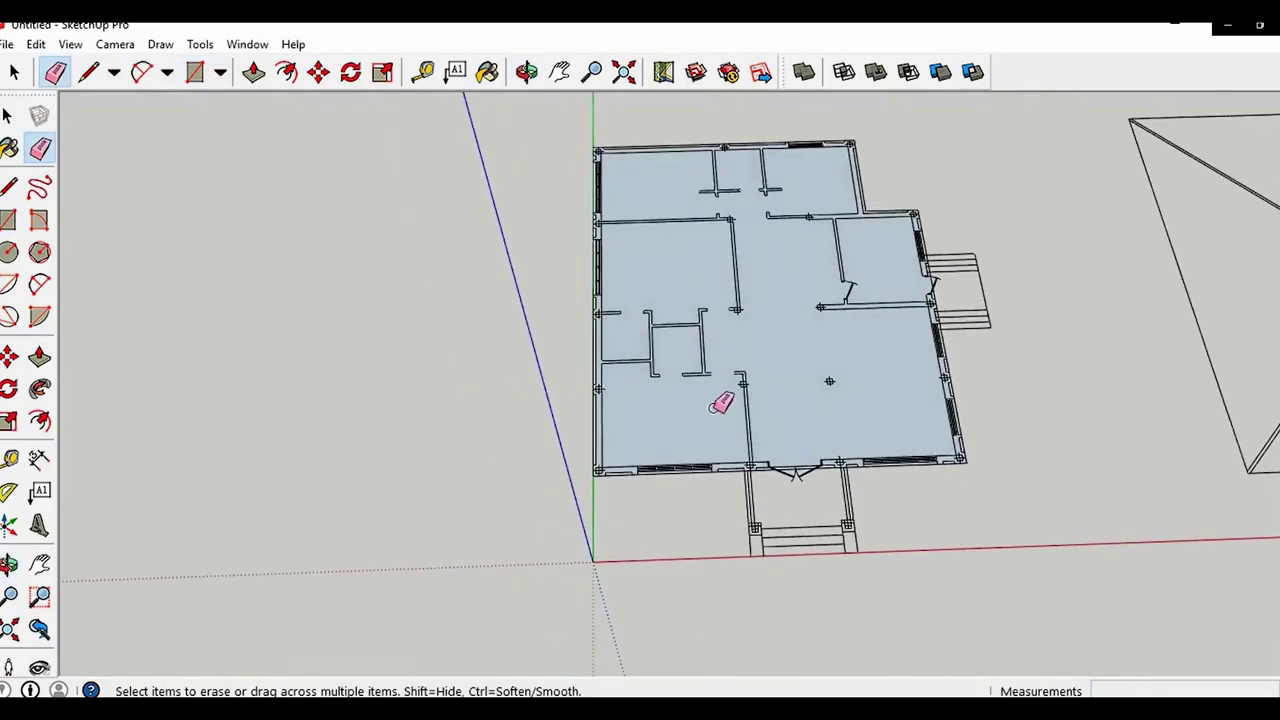
# Recess the front outline between the corner column and the porch column with a rectangle, erasing its outer edge
pyautogui.scroll(6, 640, 480)
pyautogui.scroll(3, 570, 492)
pyautogui.press('r')
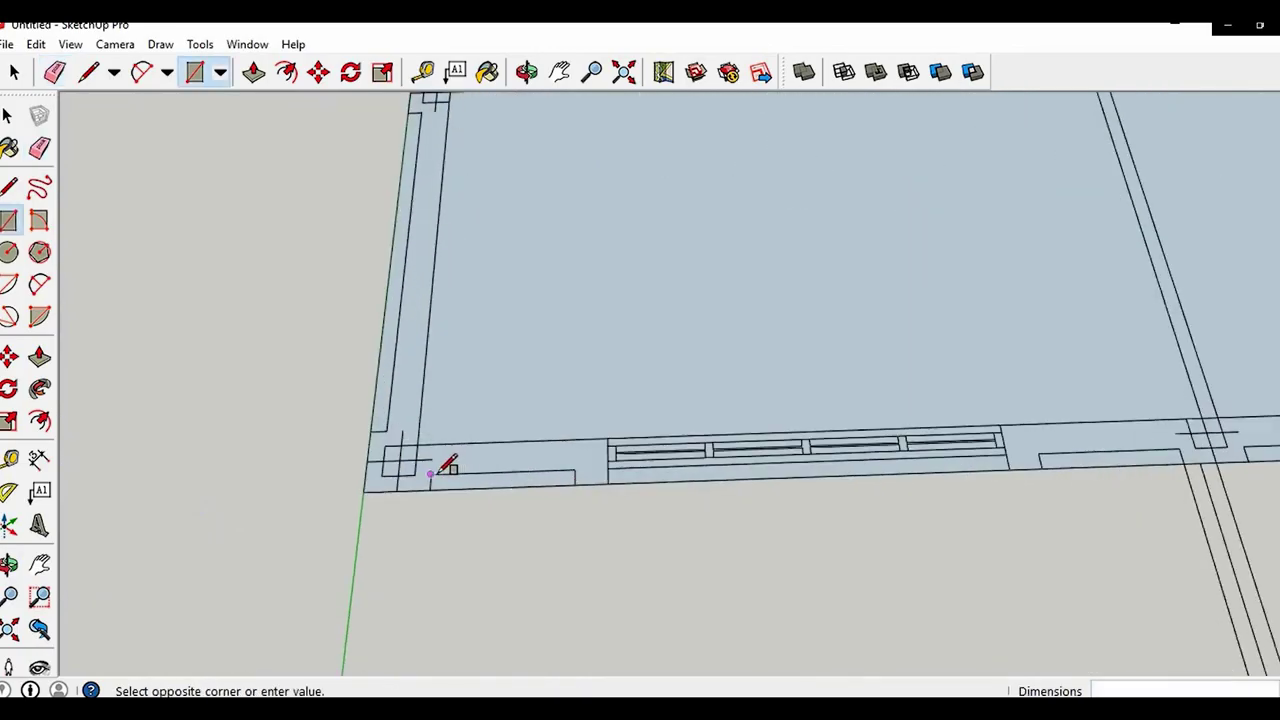
pyautogui.scroll(-1, 441, 470)
pyautogui.press('e')
pyautogui.click(995, 467)
# Recess the front outline across the double door with a 2600 by 100 mm rectangle, erasing its outer edge
pyautogui.keyDown('shift'); pyautogui.moveTo(994, 464); pyautogui.dragTo(775, 480, button='middle'); pyautogui.keyUp('shift')
pyautogui.scroll(2, 830, 495)
pyautogui.press('r')
pyautogui.keyDown('shift'); pyautogui.moveTo(1171, 549); pyautogui.dragTo(738, 614, button='middle'); pyautogui.keyUp('shift')
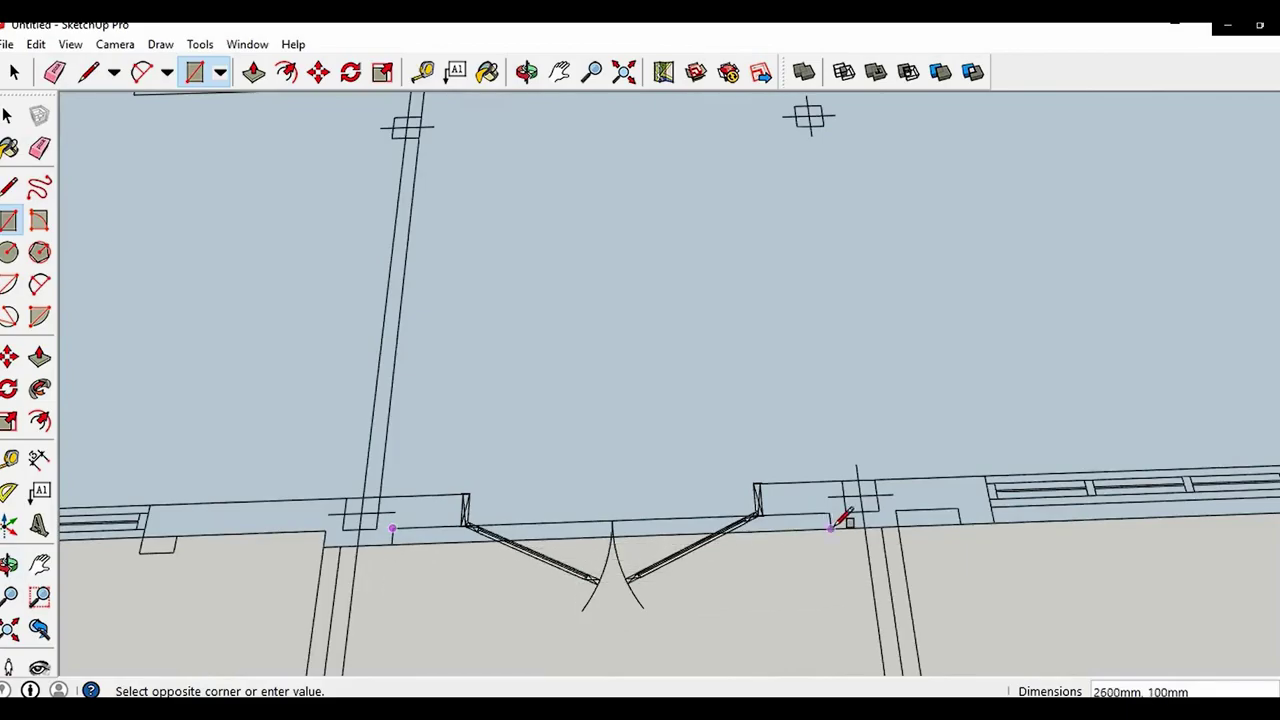
pyautogui.press('e')
# Recess the front outline between the second porch column and the far corner column, erasing the outer edges
pyautogui.moveTo(829, 520); pyautogui.dragTo(663, 562, button='middle')
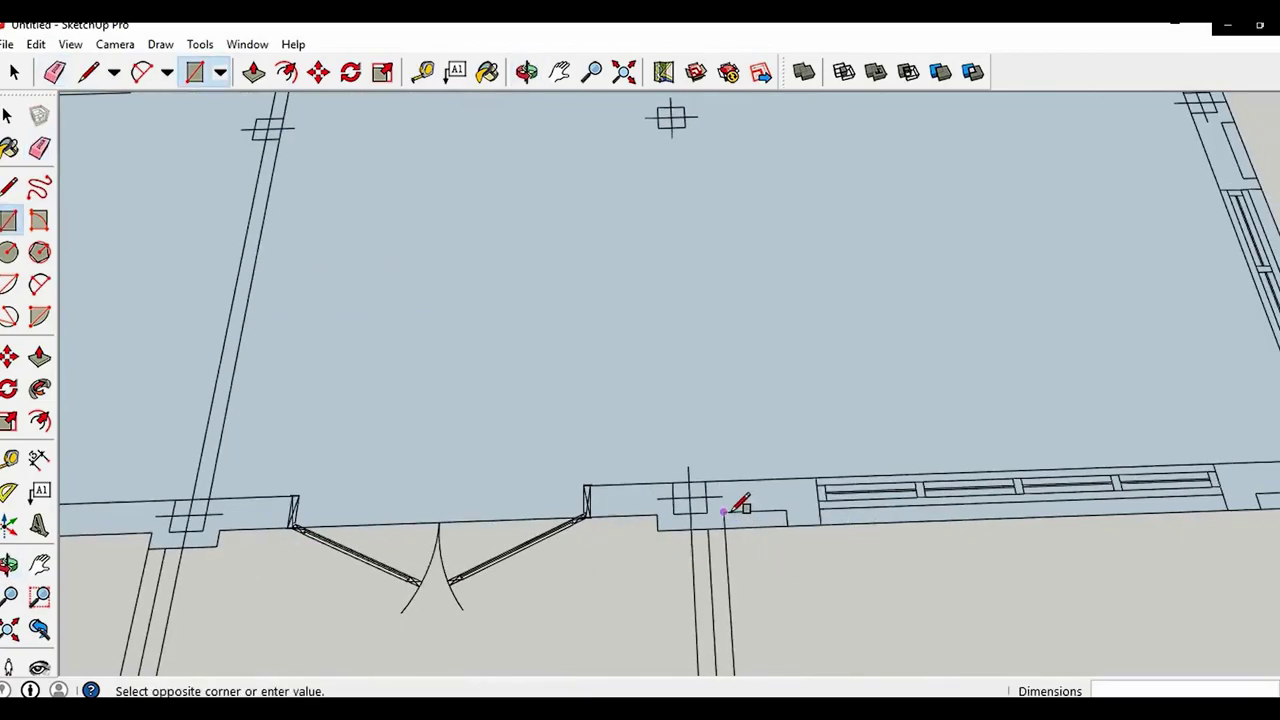
pyautogui.scroll(-2, 732, 512)
pyautogui.keyDown('shift'); pyautogui.moveTo(822, 545); pyautogui.dragTo(594, 580, button='middle'); pyautogui.keyUp('shift')
pyautogui.scroll(1, 700, 588)
pyautogui.press('e')
pyautogui.click(466, 550)
pyautogui.click(700, 542)
pyautogui.click(925, 534)
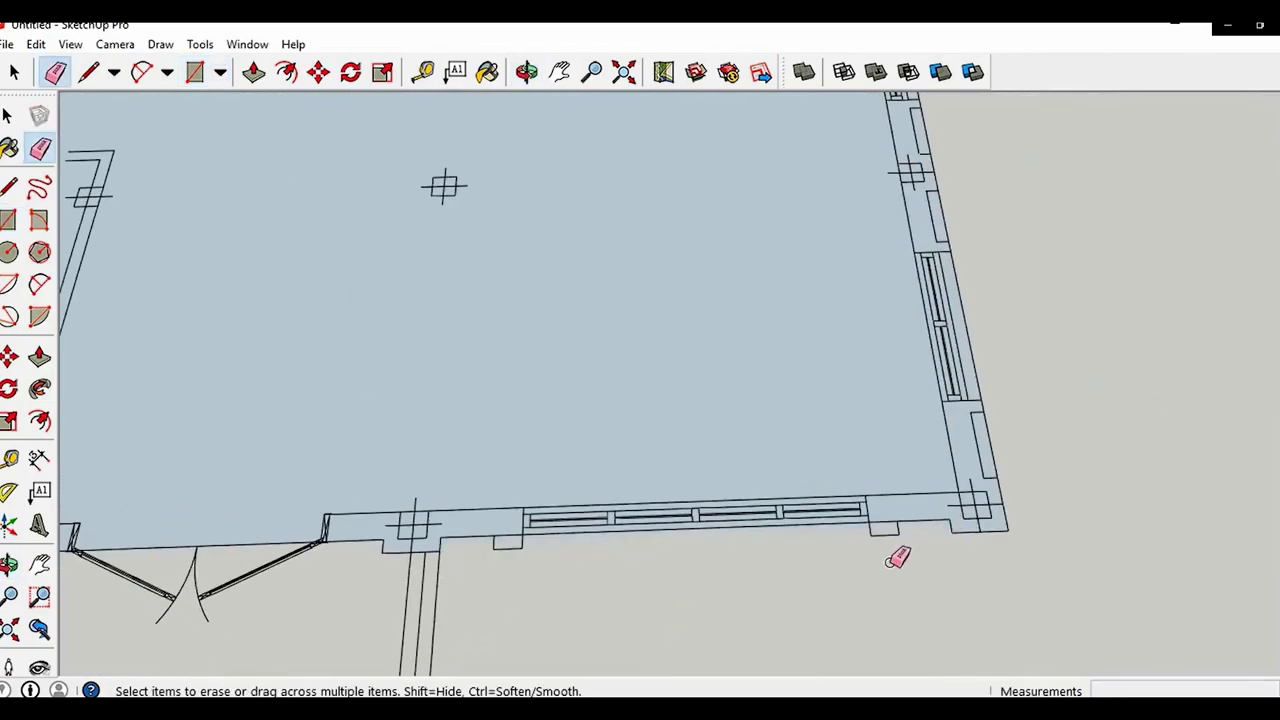
# Recess the side-entrance wall's outline between the front corner column and the first intermediate column, erasing its outer edge
pyautogui.scroll(-3, 450, 190)
pyautogui.moveTo(880, 330); pyautogui.dragTo(631, 429, button='middle')
pyautogui.press('r')
pyautogui.scroll(3, 966, 537)
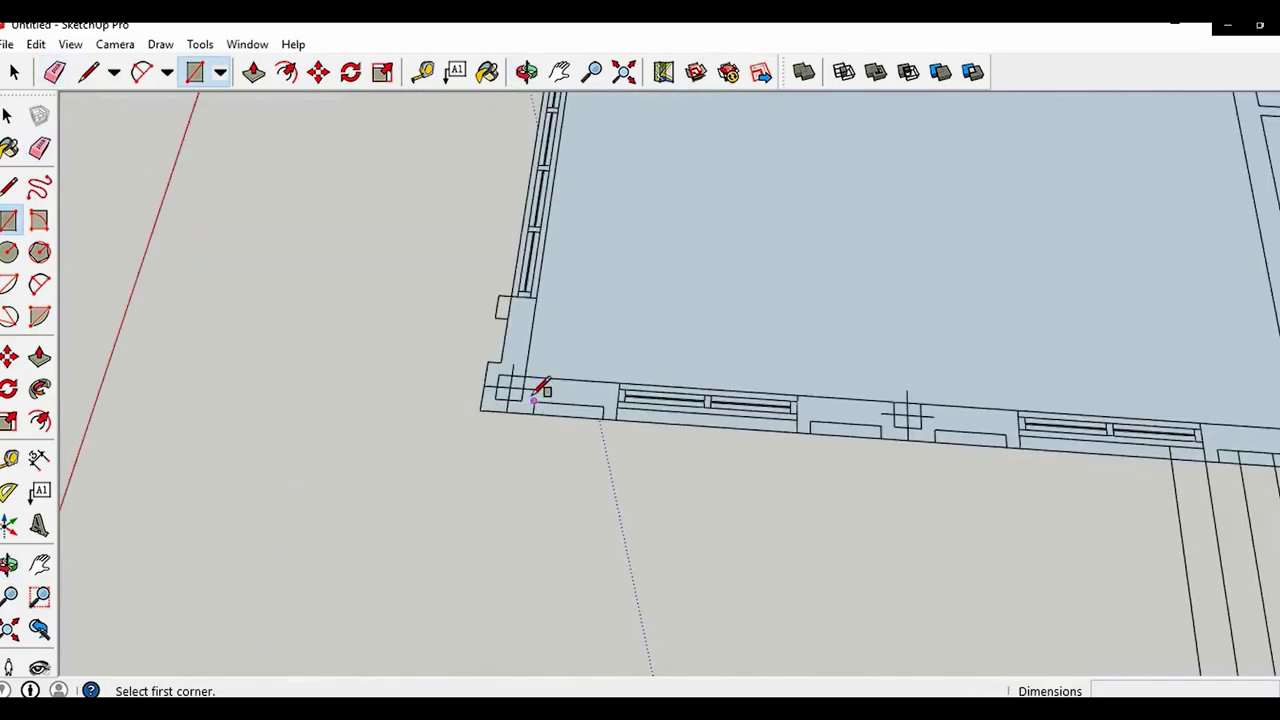
pyautogui.press('e')
pyautogui.click(730, 428)
# Recess the outline between the intermediate column and the side-door column with a 2600 by 100 mm rectangle, erasing its outer edge
pyautogui.moveTo(735, 402)
pyautogui.mouseDown(button='middle')
pyautogui.moveTo(763, 326)
pyautogui.moveTo(400, 335)
pyautogui.mouseUp(button='middle')
pyautogui.scroll(2, 500, 370)
pyautogui.press('r')
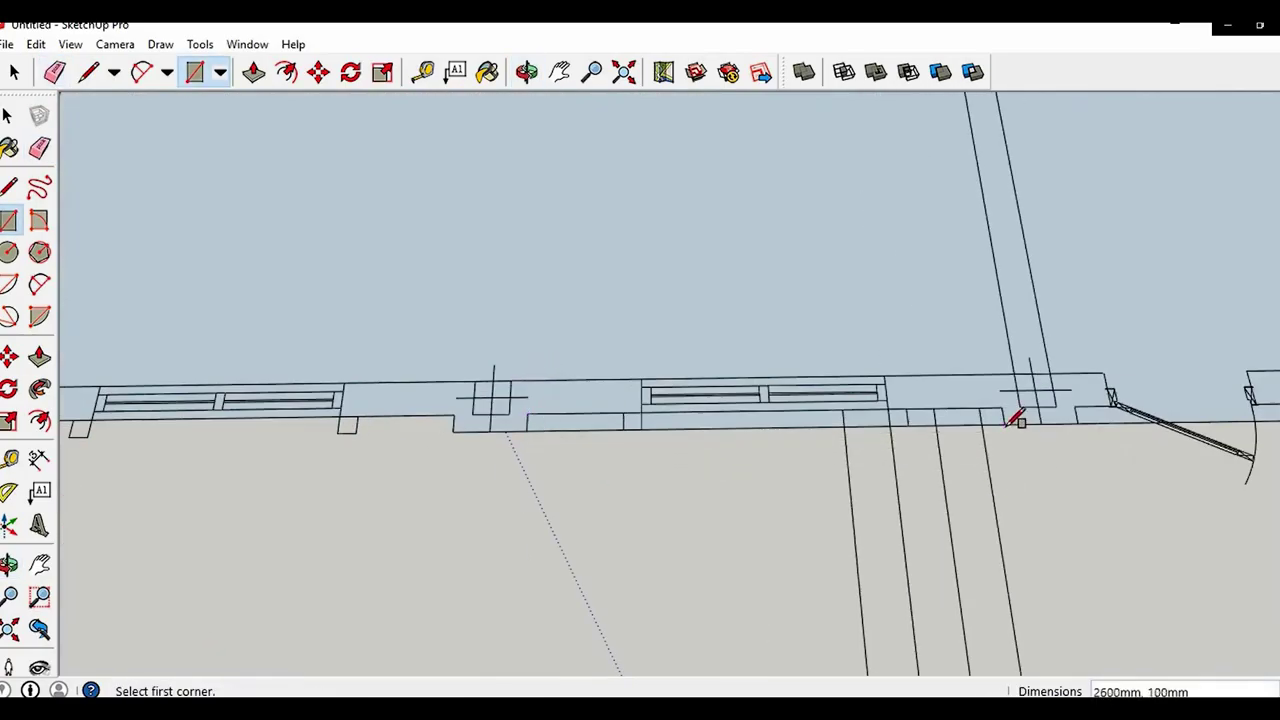
pyautogui.press('e')
pyautogui.click(822, 431)
# Recess the outline from the side-door column to the end corner column of that wall, erasing its outer edge
pyautogui.keyDown('shift'); pyautogui.moveTo(802, 402); pyautogui.dragTo(454, 397, button='middle'); pyautogui.keyUp('shift')
pyautogui.press('r')
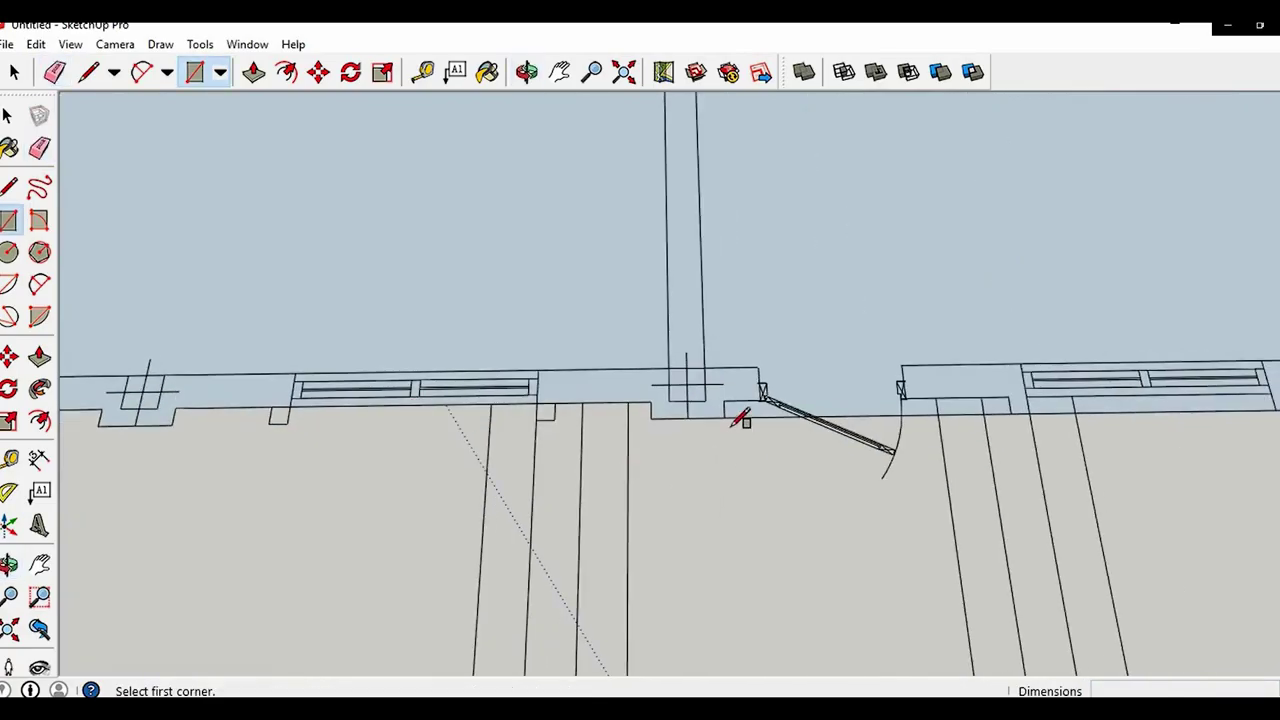
pyautogui.keyDown('shift'); pyautogui.moveTo(733, 412); pyautogui.dragTo(361, 487, button='middle'); pyautogui.keyUp('shift')
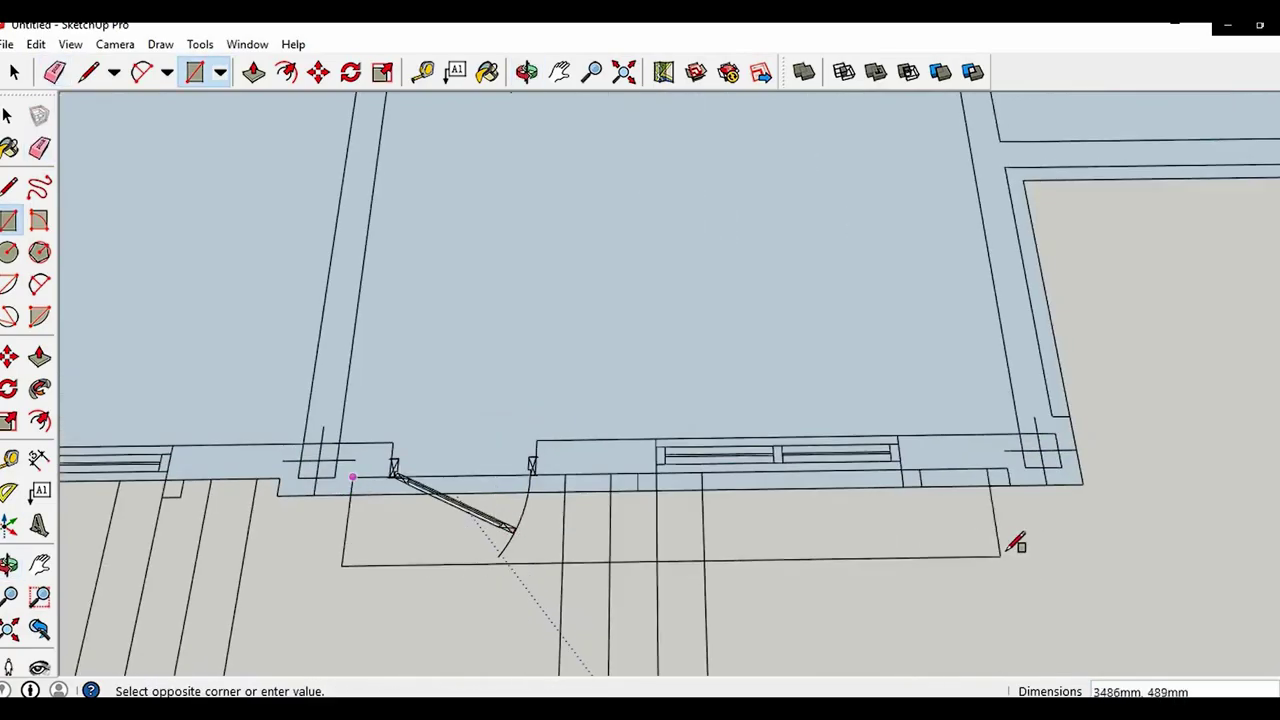
pyautogui.press('e')
pyautogui.click(985, 487)
# Recess the outline along the set-back wall from the corner column to the inner corner, erasing the outer strip
pyautogui.moveTo(1020, 534); pyautogui.dragTo(711, 463, button='middle')
pyautogui.scroll(-3, 711, 463)
pyautogui.keyDown('shift'); pyautogui.moveTo(715, 590); pyautogui.dragTo(681, 450, button='middle'); pyautogui.keyUp('shift')
pyautogui.scroll(3, 681, 450)
pyautogui.press('r')
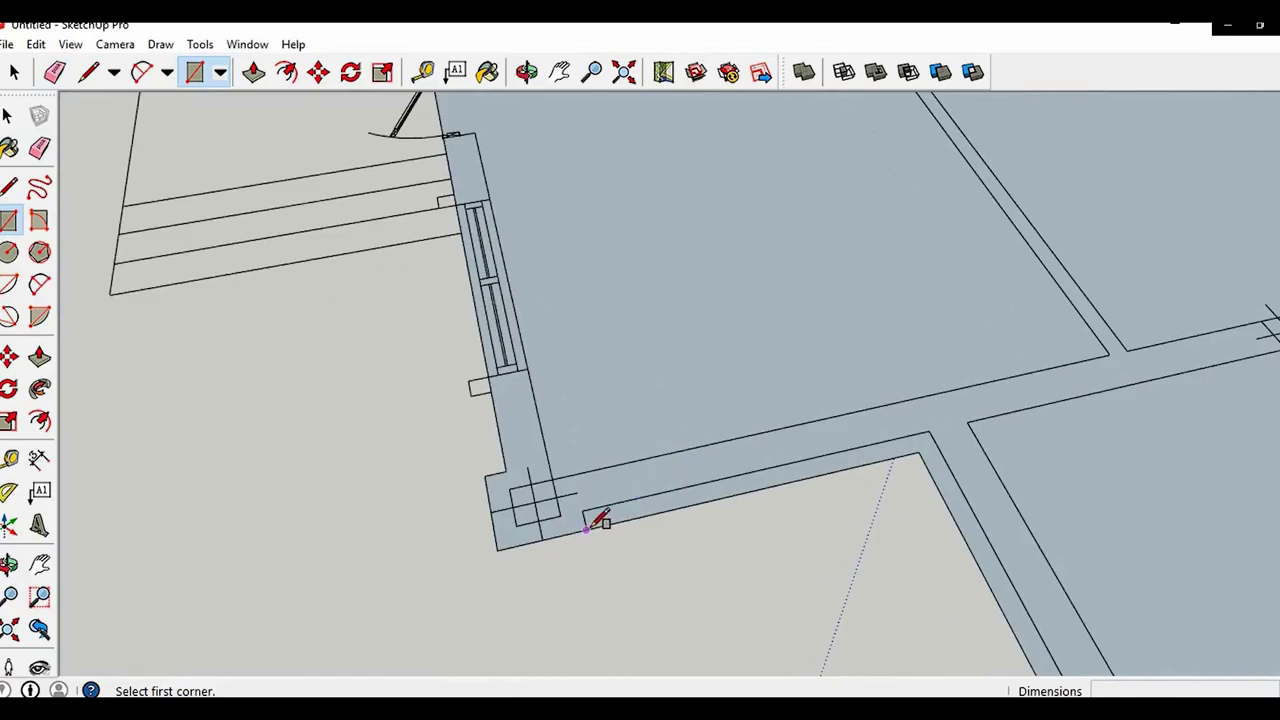
pyautogui.press('e')
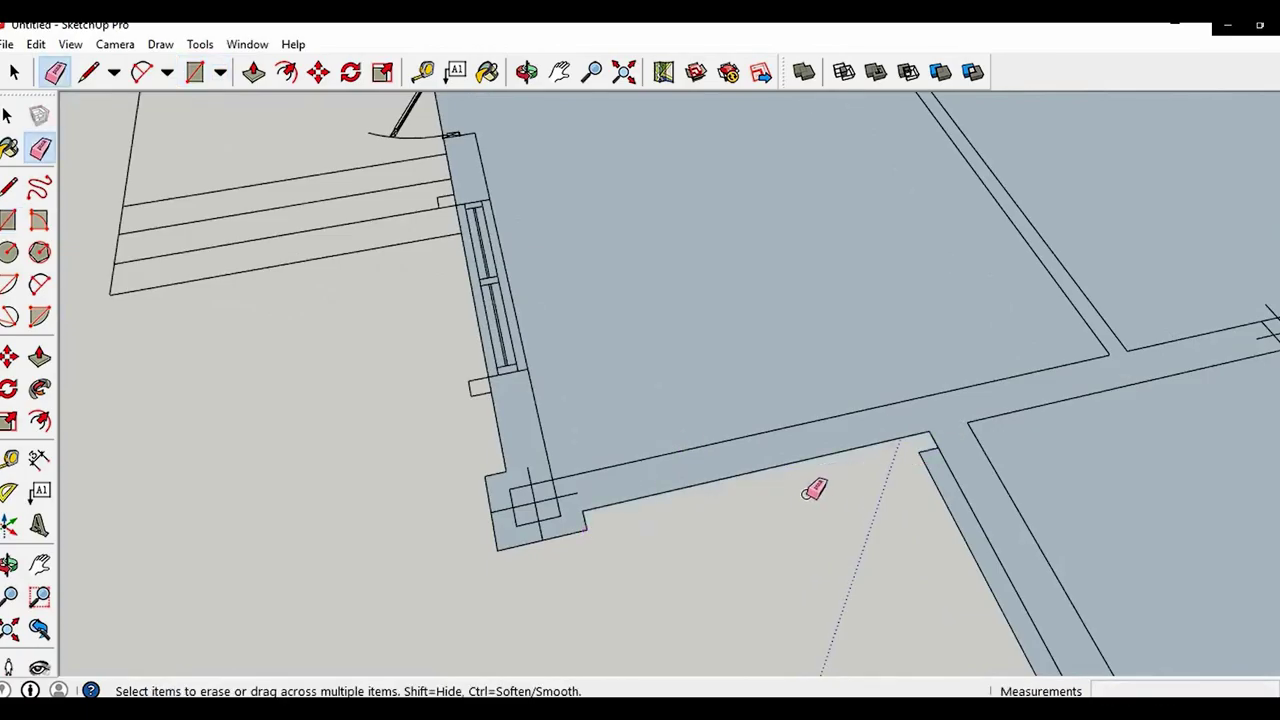
# Recess the adjoining wall's outline from the inner corner to the rear corner column, erasing the leftover strip
pyautogui.moveTo(815, 489)
pyautogui.mouseDown(button='middle')
pyautogui.moveTo(711, 551)
pyautogui.moveTo(623, 511)
pyautogui.mouseUp(button='middle')
pyautogui.press('r')
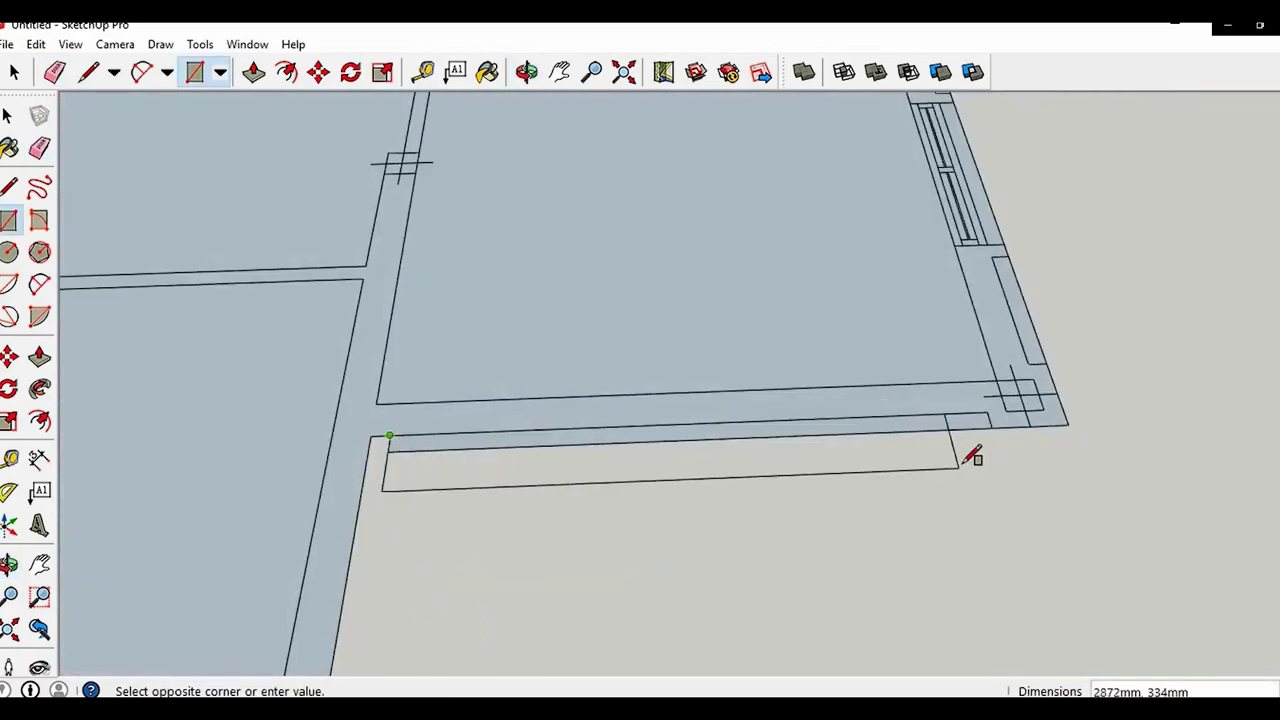
pyautogui.scroll(2, 450, 438)
pyautogui.press('e')
pyautogui.click(363, 456)
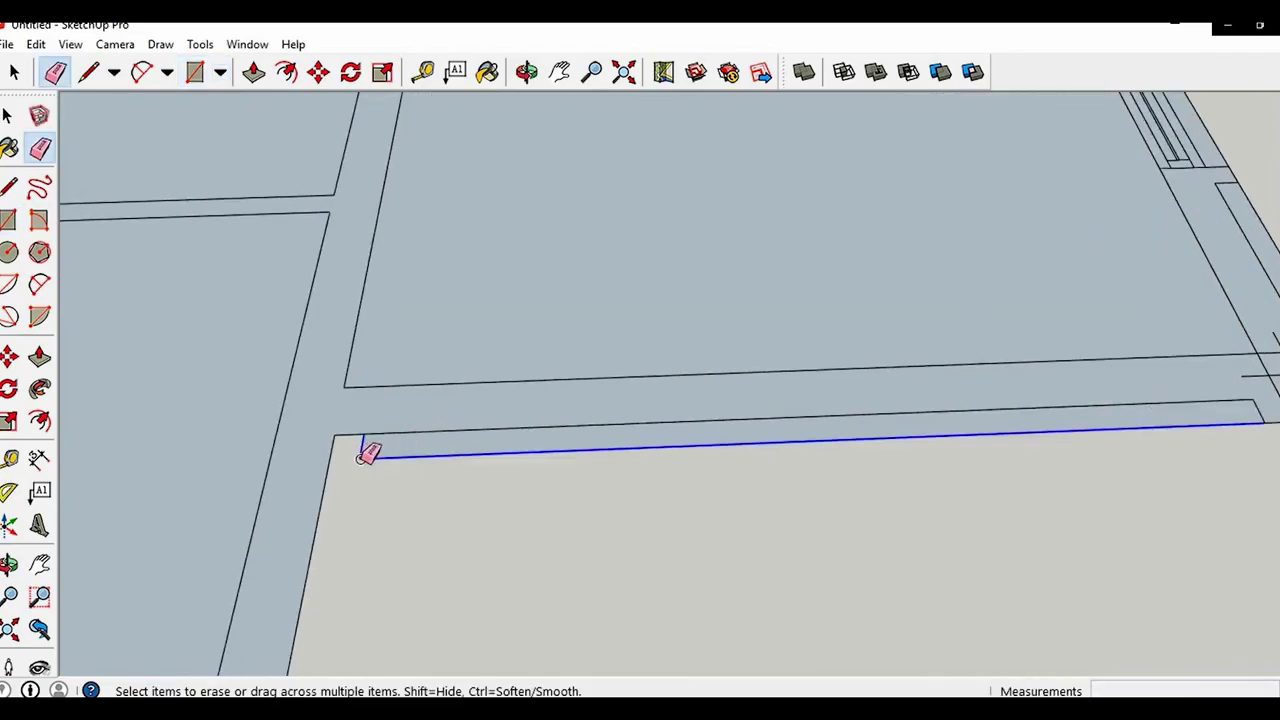
# Recess the rear outline between the corner column and the middle column with a rectangle, erasing its outer edge
pyautogui.scroll(-3, 352, 365)
pyautogui.moveTo(980, 440)
pyautogui.mouseDown(button='middle')
pyautogui.moveTo(720, 485)
pyautogui.moveTo(577, 428)
pyautogui.mouseUp(button='middle')
pyautogui.scroll(4, 576, 428)
pyautogui.press('r')
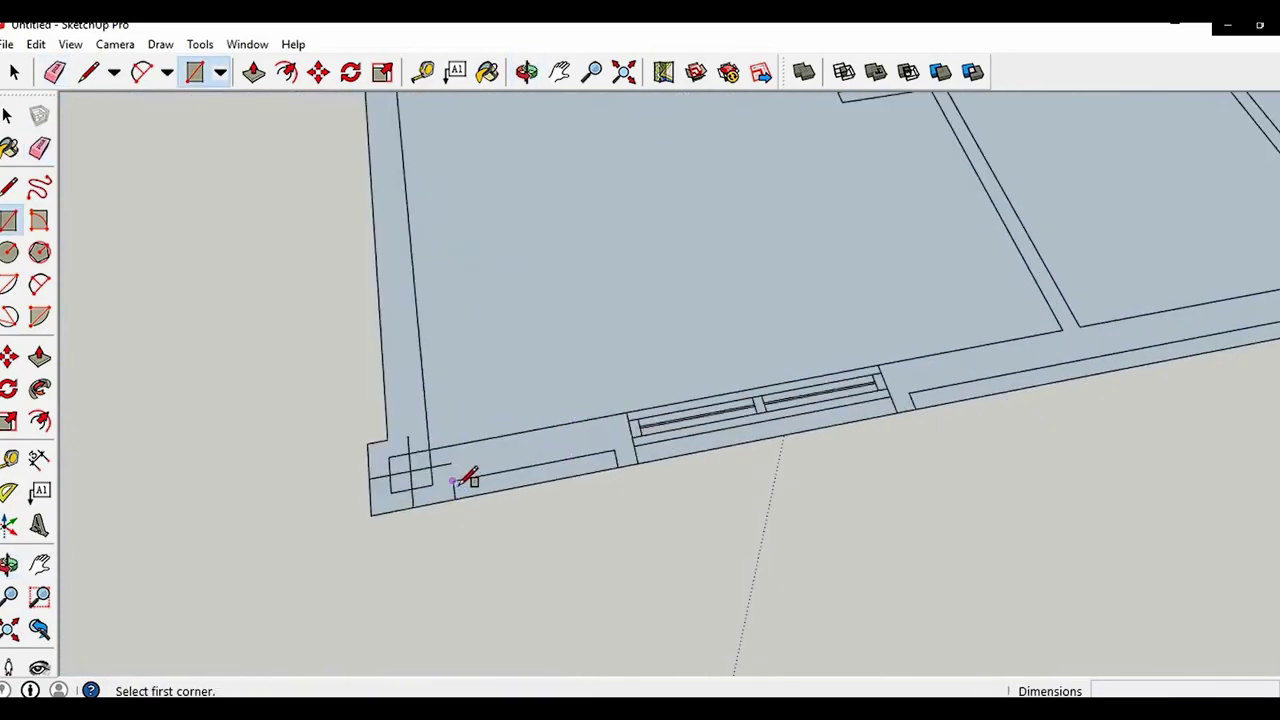
pyautogui.click(455, 482)
pyautogui.scroll(-1, 457, 482)
pyautogui.keyDown('shift'); pyautogui.moveTo(1235, 410); pyautogui.dragTo(700, 575, button='middle'); pyautogui.keyUp('shift')
pyautogui.scroll(1, 750, 582)
pyautogui.click(653, 507)
pyautogui.press('e')
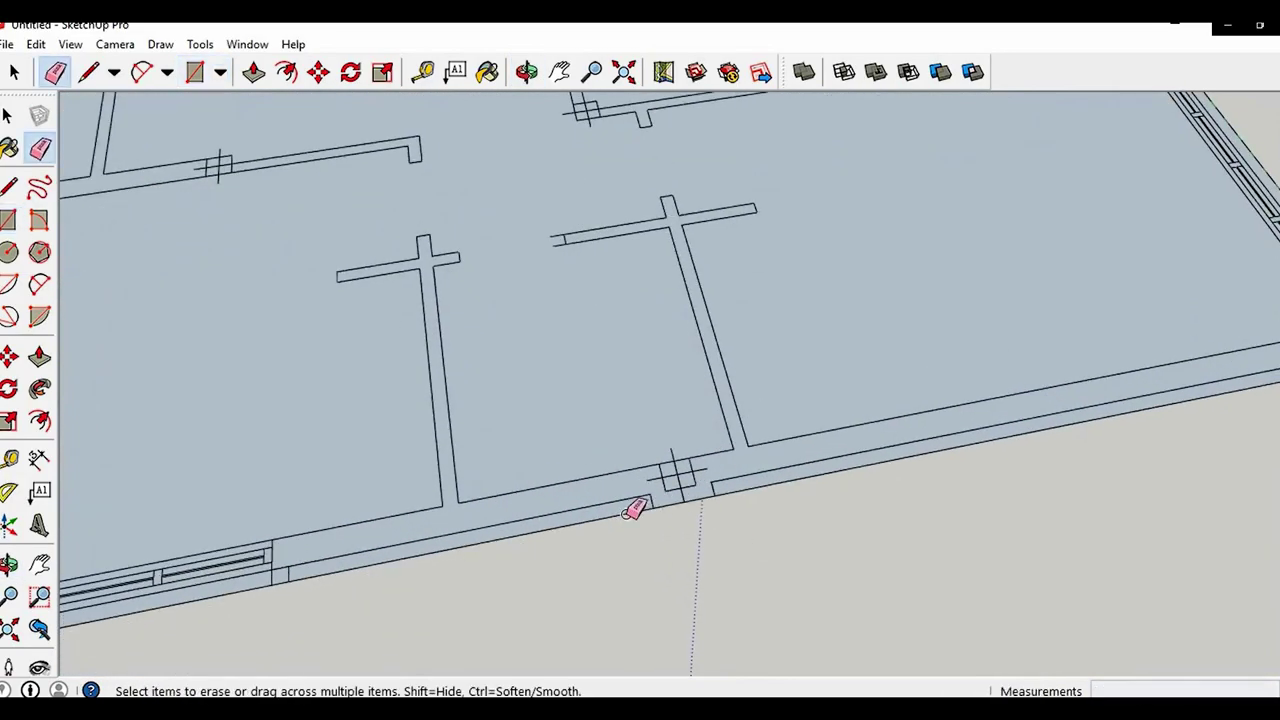
pyautogui.click(625, 514)
# Recess the rear outline between the middle column and the far corner column, erasing its outer edge
pyautogui.click(710, 485)
pyautogui.keyDown('shift'); pyautogui.moveTo(700, 490); pyautogui.dragTo(76, 628, button='middle'); pyautogui.keyUp('shift')
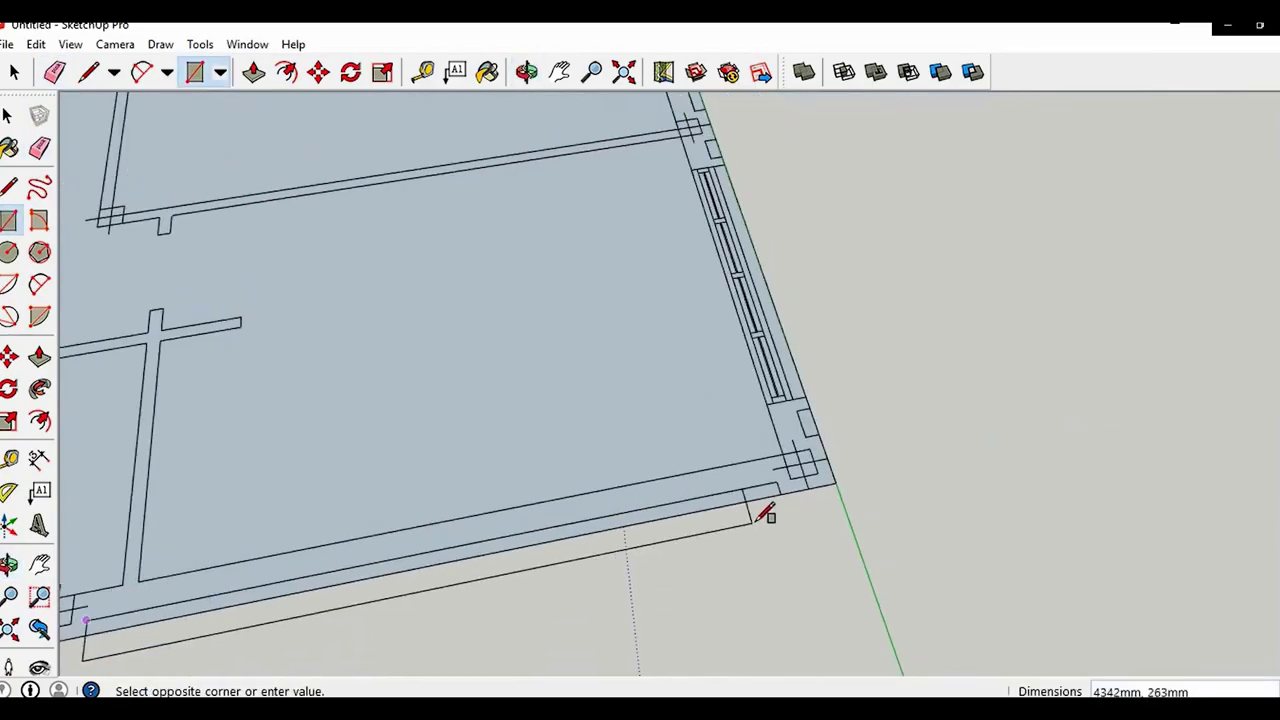
pyautogui.click(781, 494)
pyautogui.press('e')
pyautogui.click(762, 499)
# Recess the first bay of the remaining side wall from the rear corner with a 3100 by 100 mm rectangle, erasing its outer edge
pyautogui.moveTo(919, 568); pyautogui.dragTo(89, 537, button='middle')
pyautogui.moveTo(603, 540)
pyautogui.keyDown('shift'); pyautogui.mouseDown(button='middle')
pyautogui.moveTo(517, 471)
pyautogui.moveTo(600, 482)
pyautogui.mouseUp(button='middle'); pyautogui.keyUp('shift')
pyautogui.press('r')
pyautogui.keyDown('shift'); pyautogui.moveTo(912, 573); pyautogui.dragTo(676, 605, button='middle'); pyautogui.keyUp('shift')
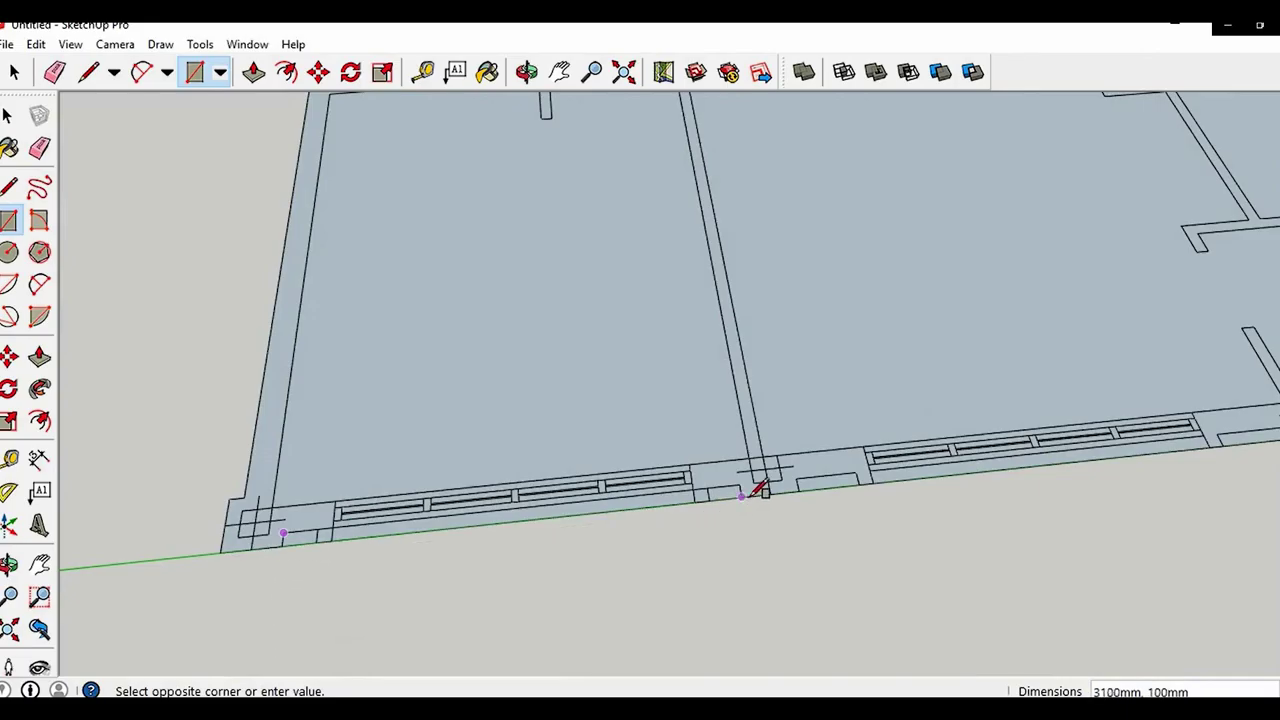
pyautogui.press('e')
# Recess the second bay of that side wall, in front of its wide window, and erase the outer edge
pyautogui.moveTo(666, 491)
pyautogui.mouseDown(button='middle')
pyautogui.moveTo(517, 520)
pyautogui.moveTo(613, 487)
pyautogui.moveTo(212, 604)
pyautogui.mouseUp(button='middle')
pyautogui.press('r')
pyautogui.click(580, 479)
pyautogui.press('e')
pyautogui.moveTo(688, 553); pyautogui.dragTo(684, 580)
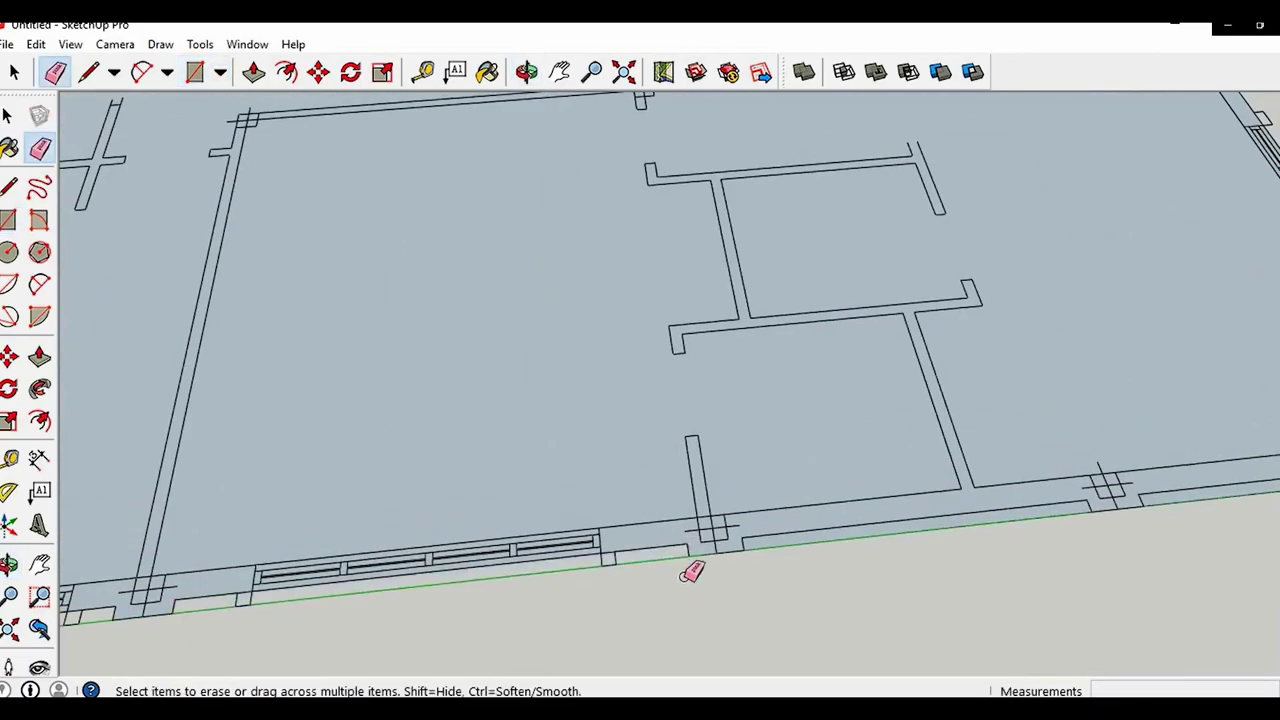
# Recess the side wall's last two bays up to the front corner, the final one 2600 by 100 mm, erasing their outer edges
pyautogui.moveTo(684, 580); pyautogui.dragTo(566, 541, button='middle')
pyautogui.press('r')
pyautogui.press('e')
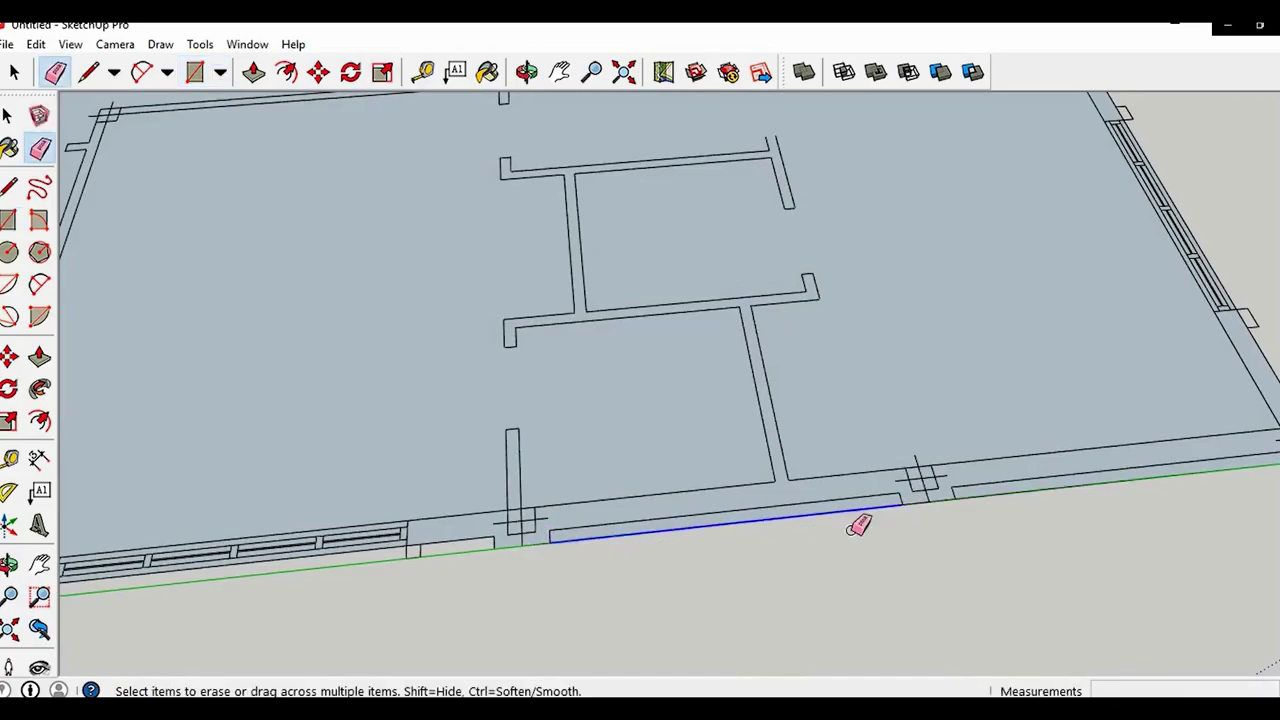
pyautogui.moveTo(857, 523); pyautogui.dragTo(503, 562, button='middle')
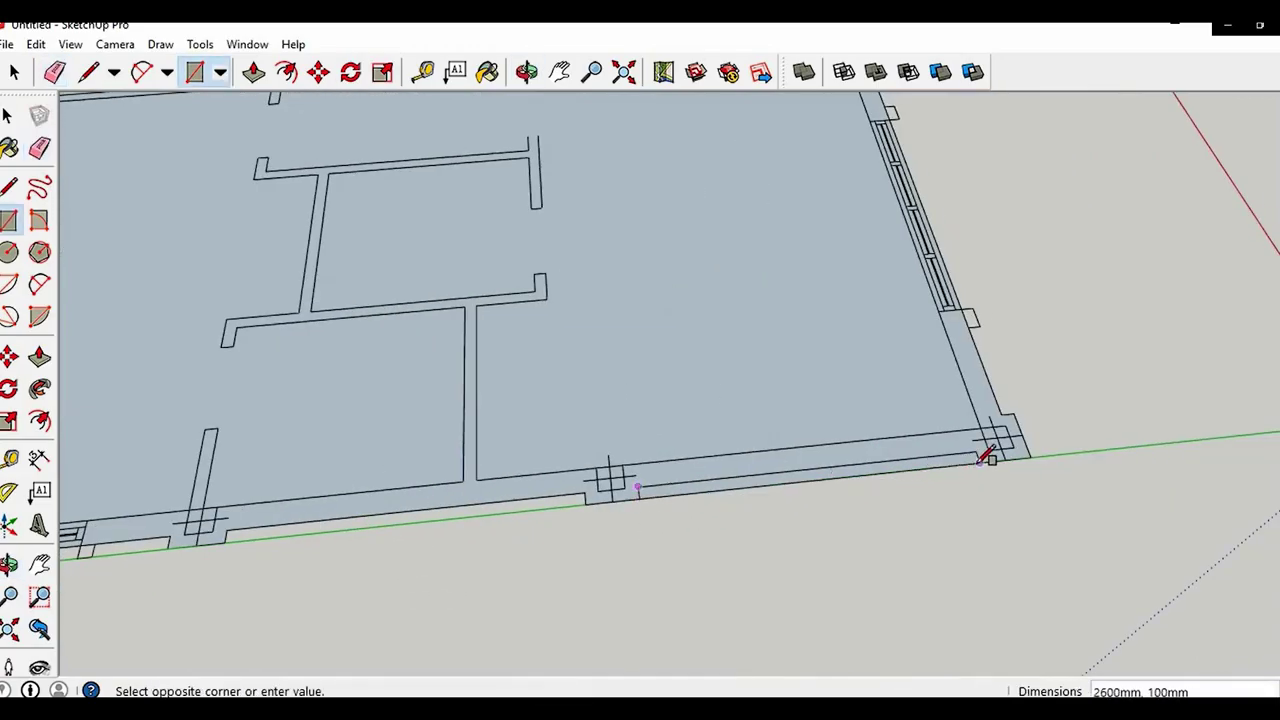
pyautogui.press('e')
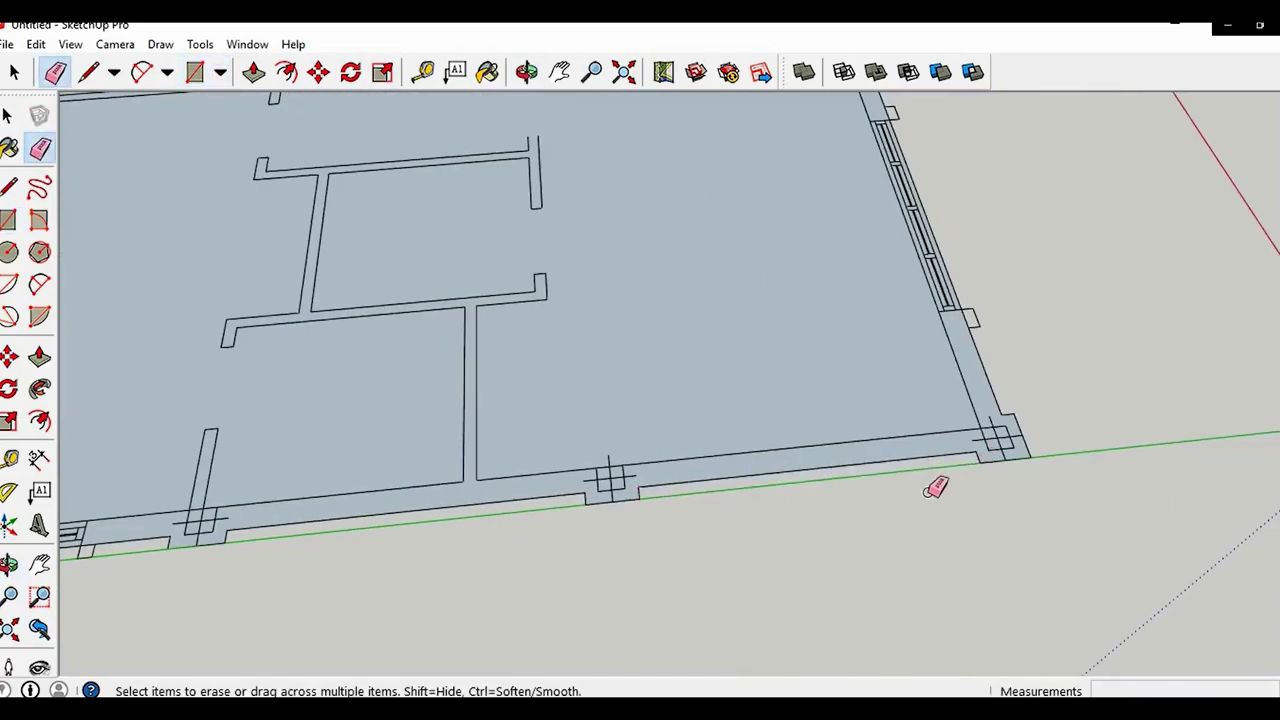
# Offset the notched floor outline outward by 100 mm
pyautogui.moveTo(935, 487); pyautogui.dragTo(485, 543, button='middle')
pyautogui.scroll(2, 518, 500)
pyautogui.press('space')
pyautogui.click(512, 505)
pyautogui.scroll(2, 466, 532)
pyautogui.press('f')
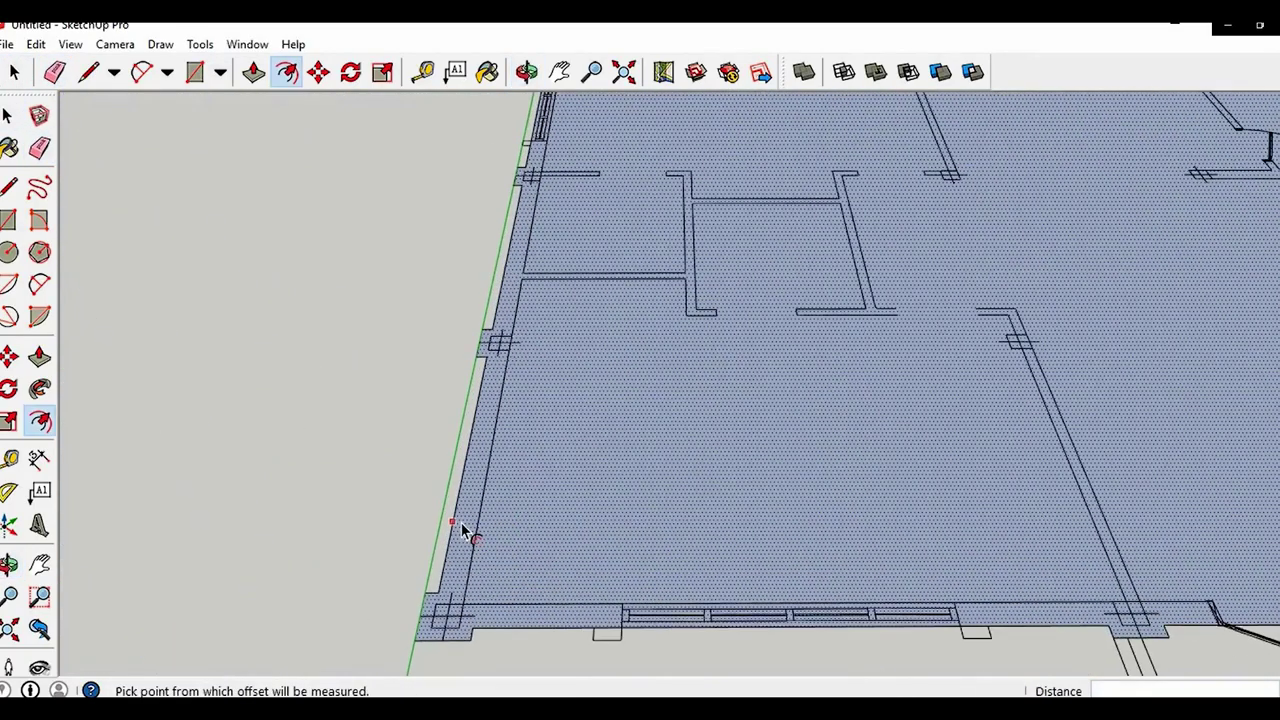
pyautogui.press('Return')
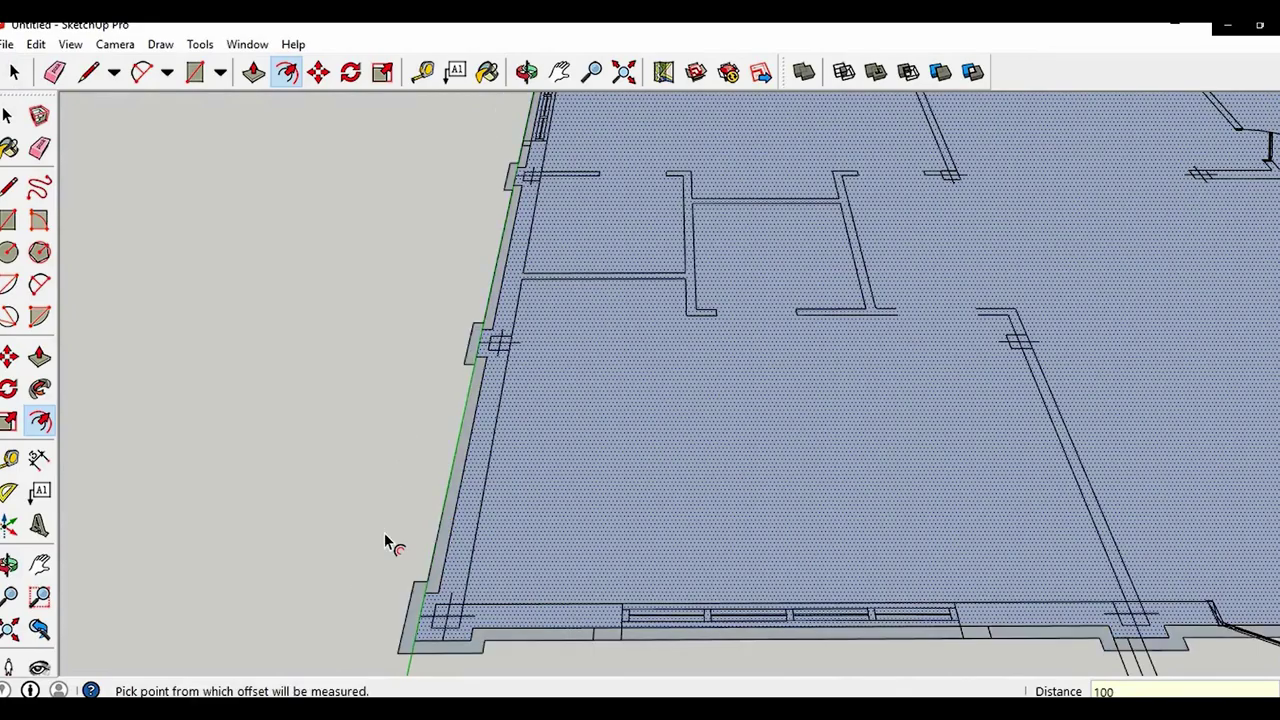
# Delete the inner floor face and extrude the remaining perimeter band downward
pyautogui.keyDown('shift'); pyautogui.moveTo(671, 182); pyautogui.dragTo(664, 40, button='middle'); pyautogui.keyUp('shift')
pyautogui.press('space')
pyautogui.press('Delete')
pyautogui.moveTo(542, 256); pyautogui.dragTo(401, 208, button='middle')
pyautogui.press('p')
pyautogui.scroll(2, 414, 308)
pyautogui.click(412, 330)
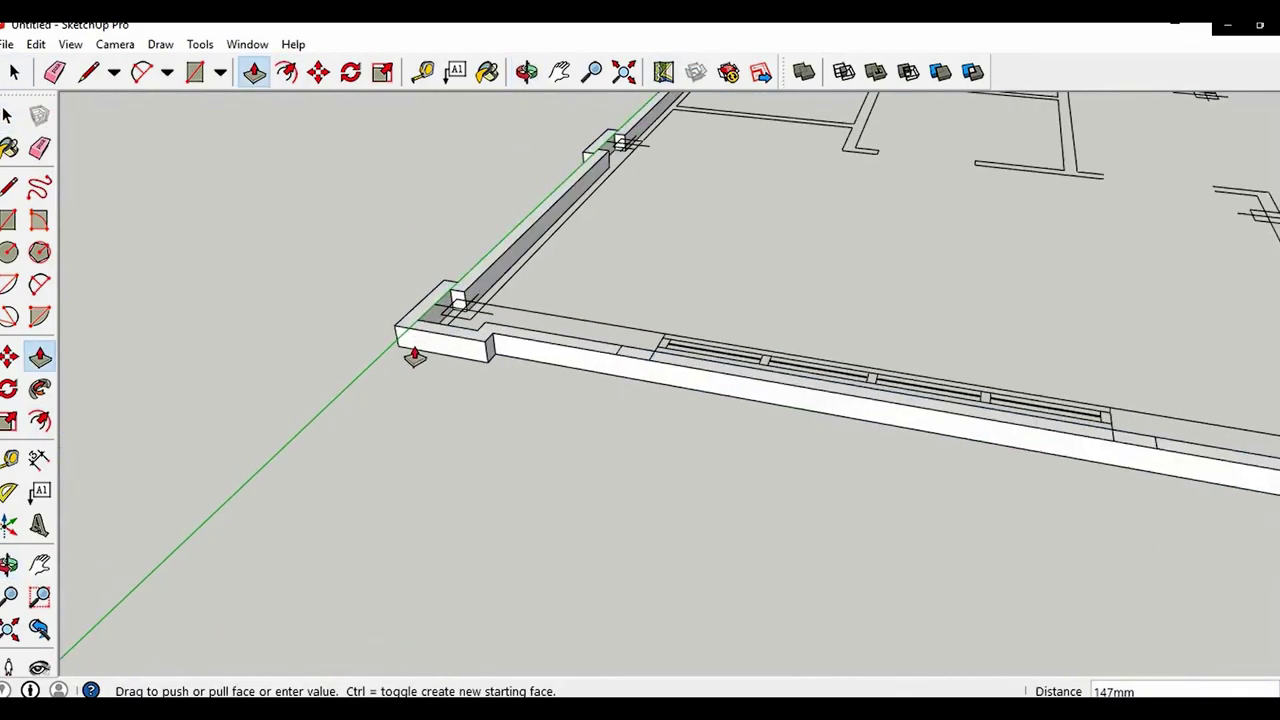
pyautogui.press('Return')
# Select the whole extruded perimeter band and make it a group
pyautogui.press('space')
pyautogui.tripleClick(440, 339)
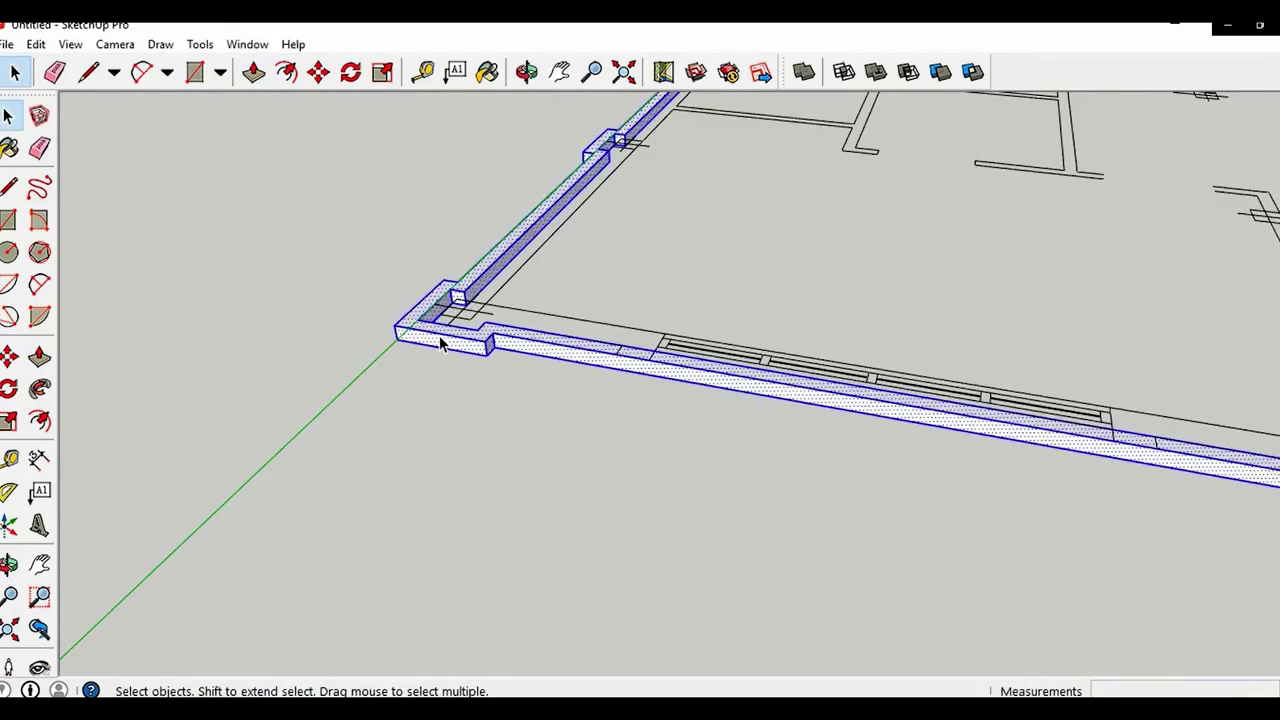
pyautogui.hotkey('ctrl', 'g')
pyautogui.scroll(-6, 440, 340)
pyautogui.moveTo(559, 429); pyautogui.dragTo(586, 551, button='middle')
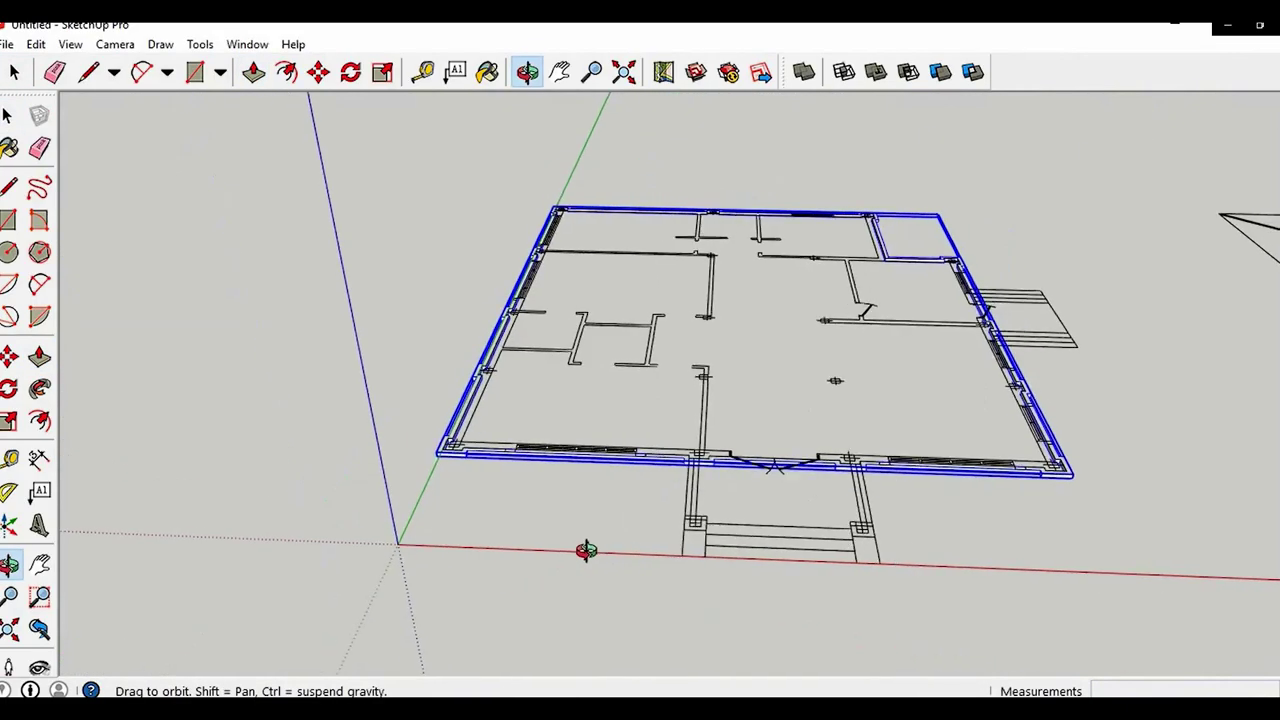
# Unhide all hidden parts of the house and elevations
pyautogui.click(36, 44)
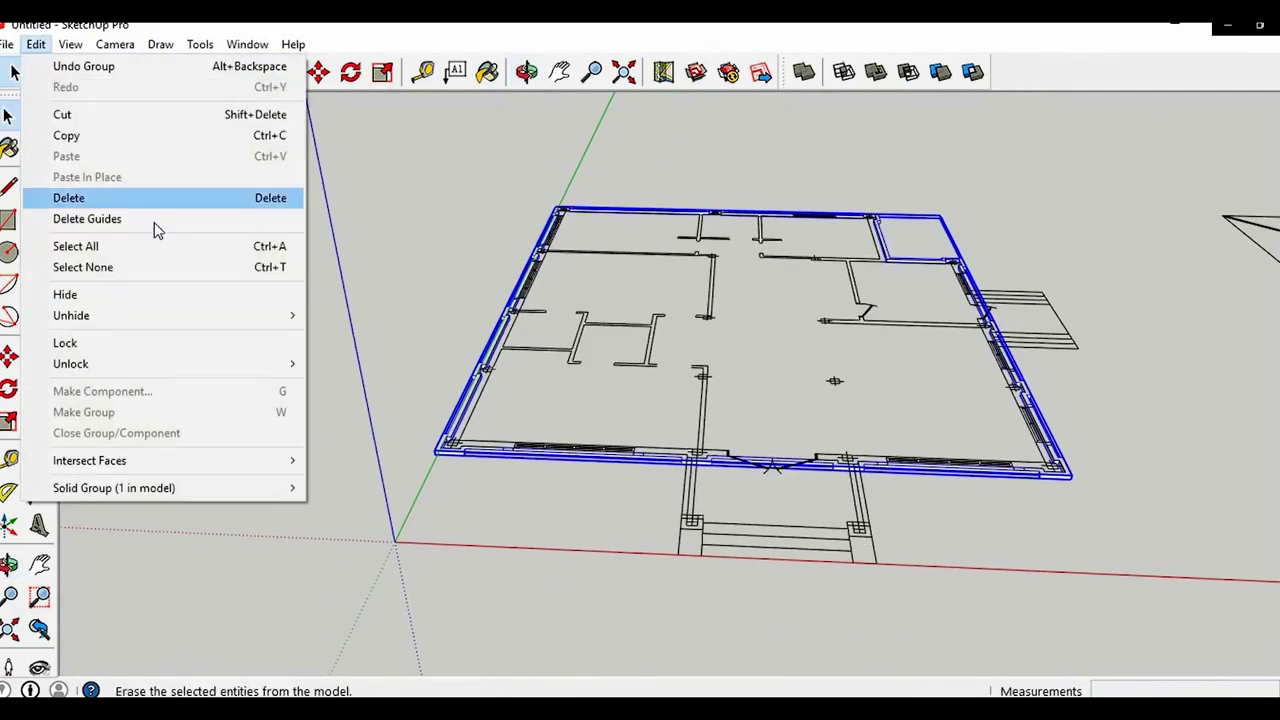
pyautogui.click(342, 359)
pyautogui.moveTo(657, 449); pyautogui.dragTo(443, 517, button='middle')
pyautogui.click(443, 517)
# Draw a 400 by 400 mm square inside the perimeter band at the front corner of the house
pyautogui.moveTo(530, 522); pyautogui.dragTo(41, 422, button='middle')
pyautogui.moveTo(745, 358); pyautogui.dragTo(480, 470, button='middle')
pyautogui.scroll(3, 560, 472)
pyautogui.moveTo(603, 477); pyautogui.dragTo(988, 496, button='middle')
pyautogui.scroll(4, 259, 493)
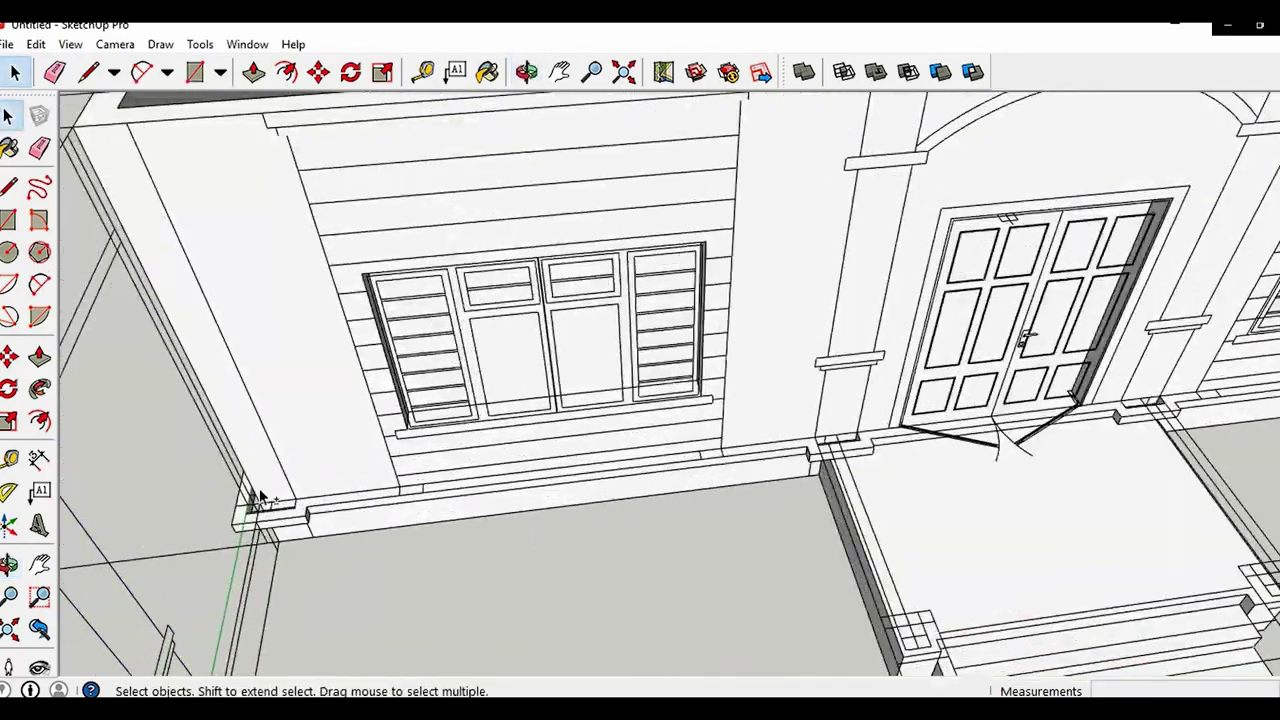
pyautogui.moveTo(259, 493); pyautogui.dragTo(434, 480, button='middle')
pyautogui.scroll(3, 480, 480)
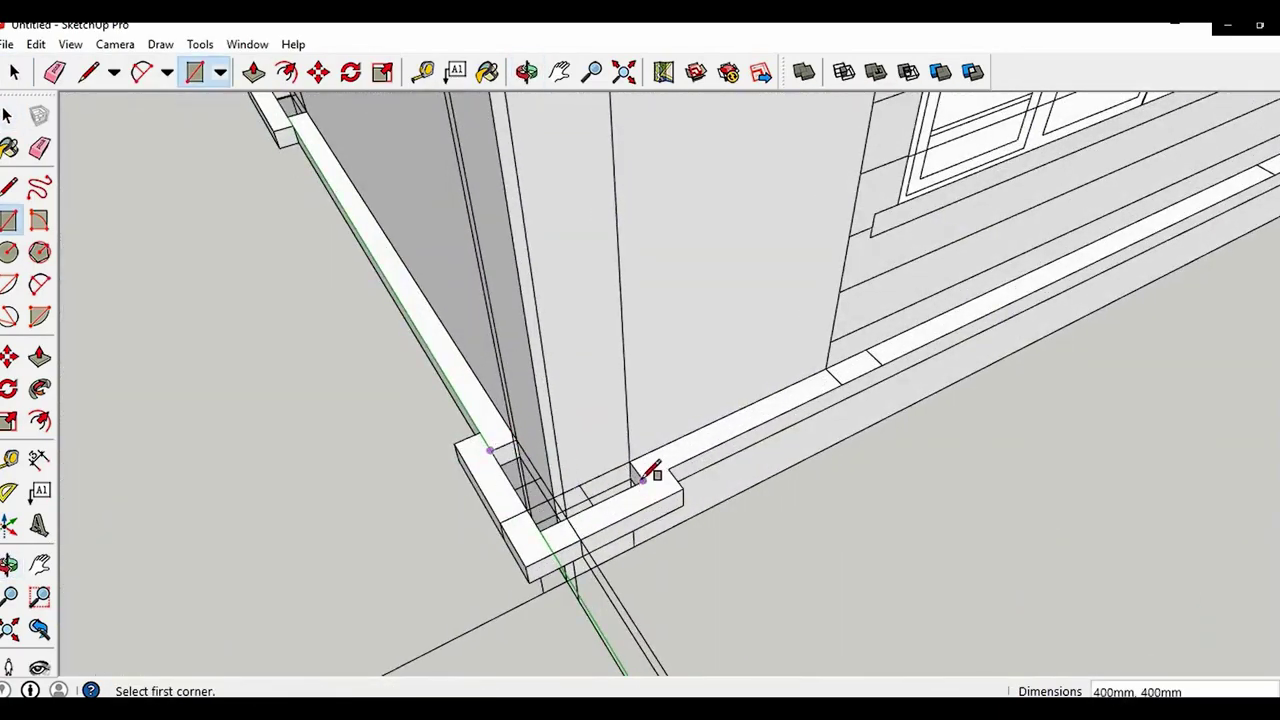
# Extrude the corner square up to the wall top and down to the base as a column, and group it
pyautogui.moveTo(645, 478); pyautogui.dragTo(468, 445, button='middle')
pyautogui.press('p')
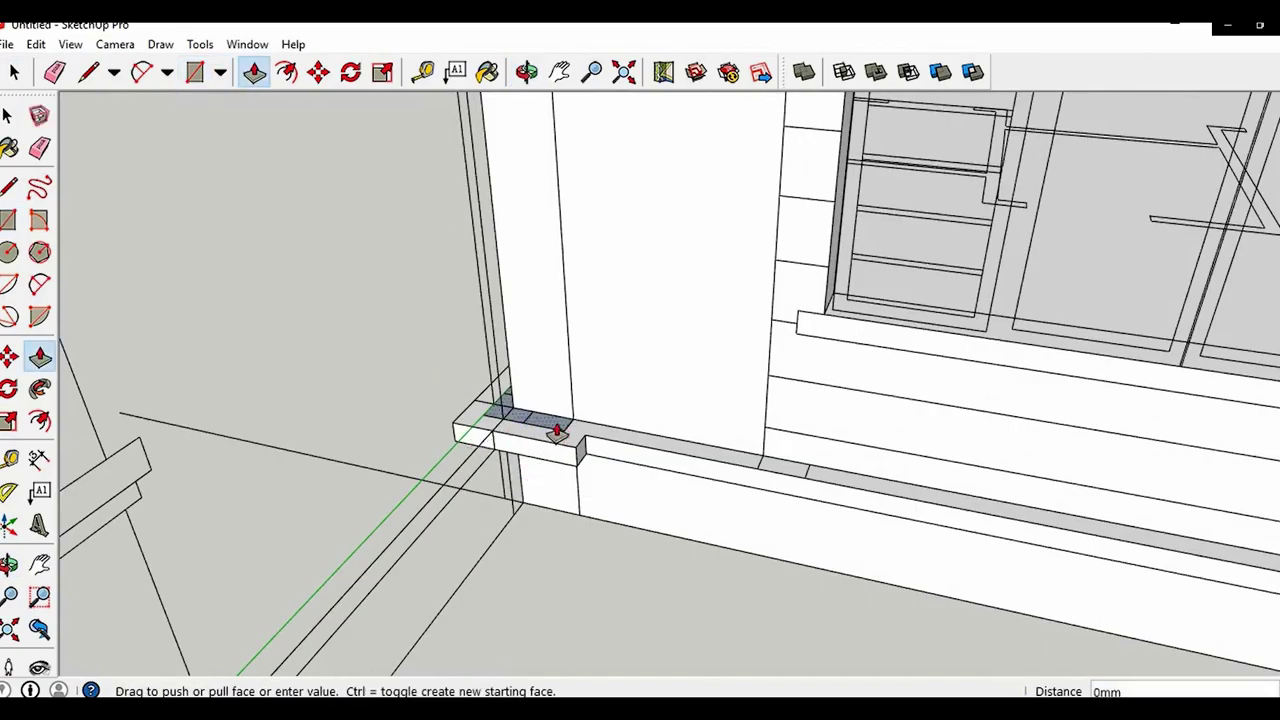
pyautogui.scroll(-3, 529, 424)
pyautogui.moveTo(530, 340); pyautogui.dragTo(560, 560, button='middle')
pyautogui.click(597, 412)
pyautogui.moveTo(560, 472); pyautogui.dragTo(502, 348, button='middle')
pyautogui.press('space')
pyautogui.tripleClick(502, 348)
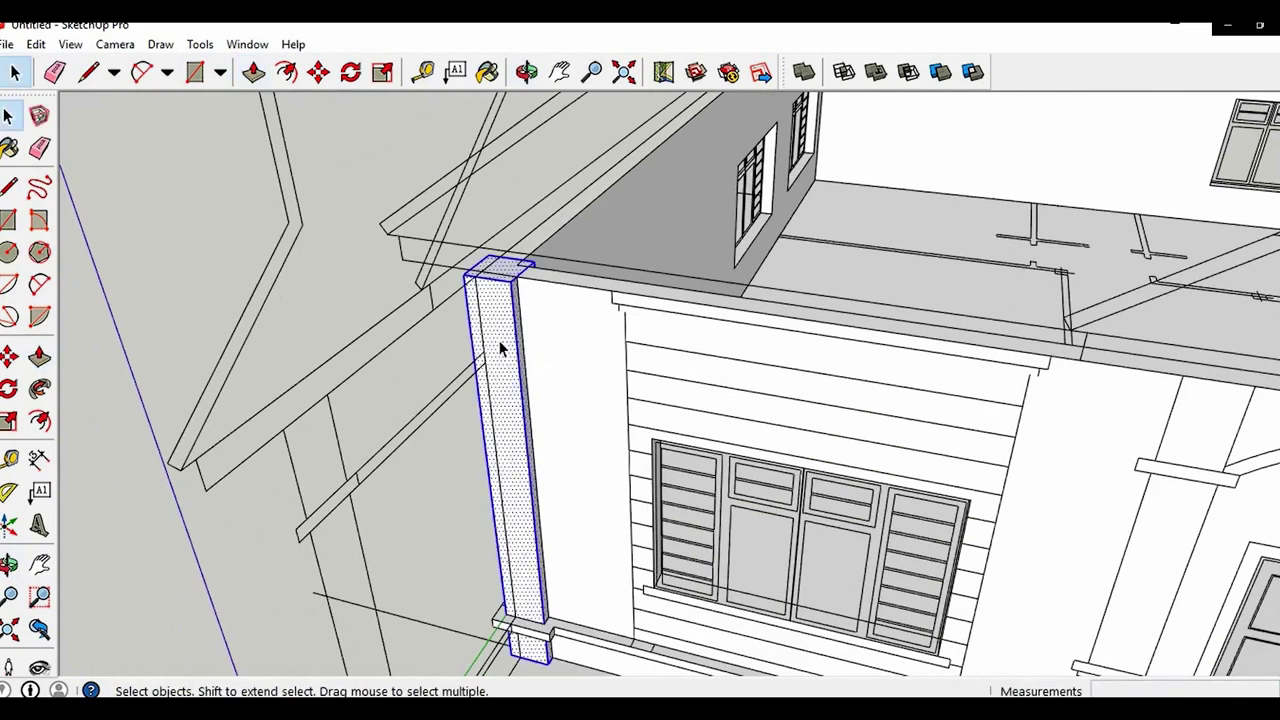
# Copy the front corner column into the perimeter band notches on both sides of the front door
pyautogui.keyDown('shift'); pyautogui.moveTo(580, 630); pyautogui.dragTo(514, 426, button='middle'); pyautogui.keyUp('shift')
pyautogui.scroll(4, 480, 434)
pyautogui.press('m')
pyautogui.press('ctrl')
pyautogui.click(460, 436)
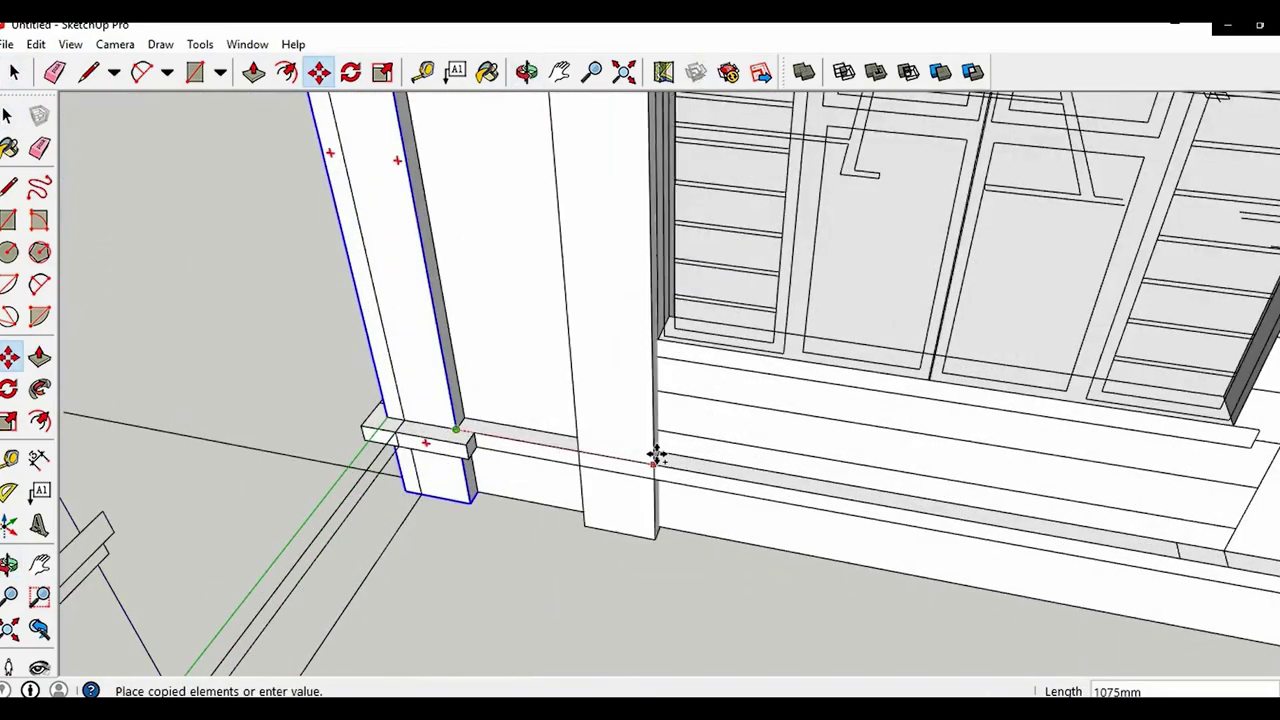
pyautogui.scroll(-3, 600, 448)
pyautogui.keyDown('shift'); pyautogui.moveTo(1000, 520); pyautogui.dragTo(622, 450, button='middle'); pyautogui.keyUp('shift')
pyautogui.scroll(2, 658, 463)
pyautogui.click(831, 487)
pyautogui.scroll(-3, 860, 490)
pyautogui.keyDown('shift'); pyautogui.moveTo(1000, 508); pyautogui.dragTo(450, 372, button='middle'); pyautogui.keyUp('shift')
pyautogui.scroll(2, 695, 421)
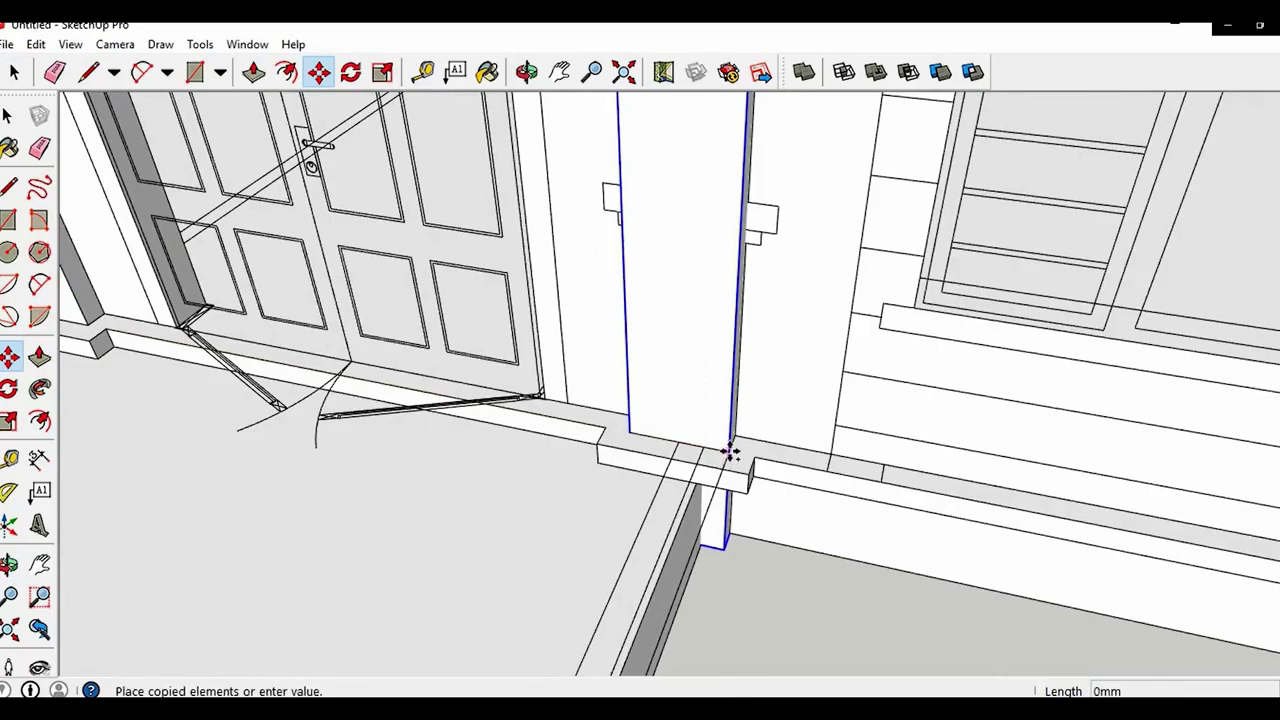
# Copy the column from beside the front door to the far front corner of the house
pyautogui.scroll(-3, 735, 453)
pyautogui.keyDown('shift'); pyautogui.moveTo(948, 404); pyautogui.dragTo(443, 314, button='middle'); pyautogui.keyUp('shift')
pyautogui.scroll(3, 743, 358)
pyautogui.click(716, 489)
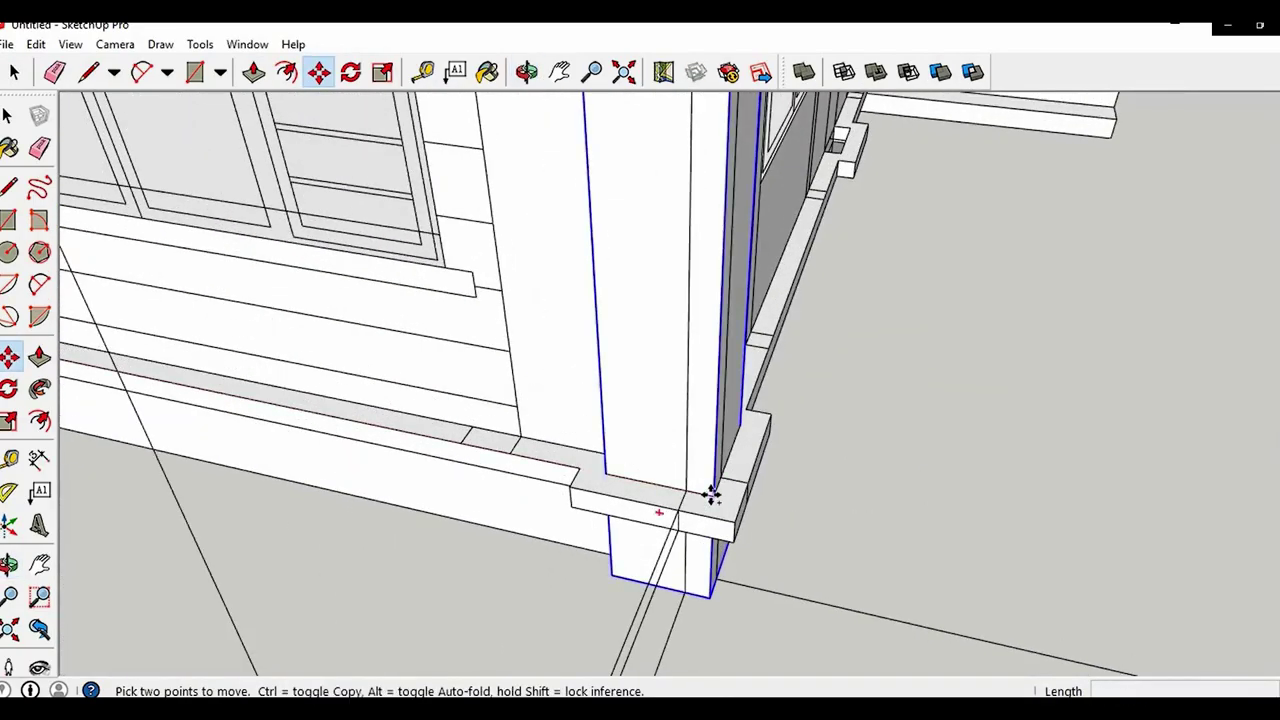
# Copy the far front corner column into the first band notch along the adjoining side wall
pyautogui.click(711, 496)
pyautogui.moveTo(850, 488); pyautogui.dragTo(137, 434, button='middle')
pyautogui.moveTo(800, 468); pyautogui.dragTo(600, 440, button='middle')
pyautogui.scroll(-3, 660, 410)
pyautogui.keyDown('shift'); pyautogui.moveTo(700, 376); pyautogui.dragTo(310, 392, button='middle'); pyautogui.keyUp('shift')
pyautogui.scroll(3, 722, 467)
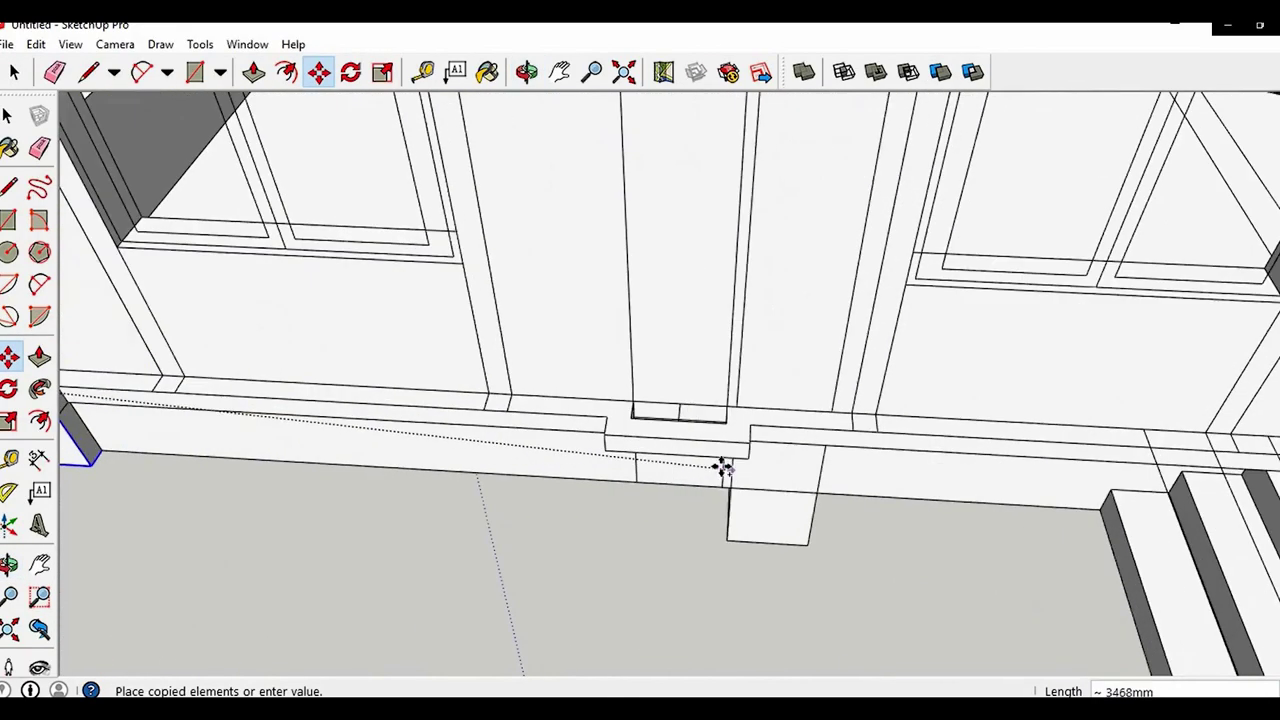
pyautogui.click(631, 417)
pyautogui.moveTo(631, 415); pyautogui.dragTo(440, 405, button='middle')
pyautogui.scroll(3, 567, 425)
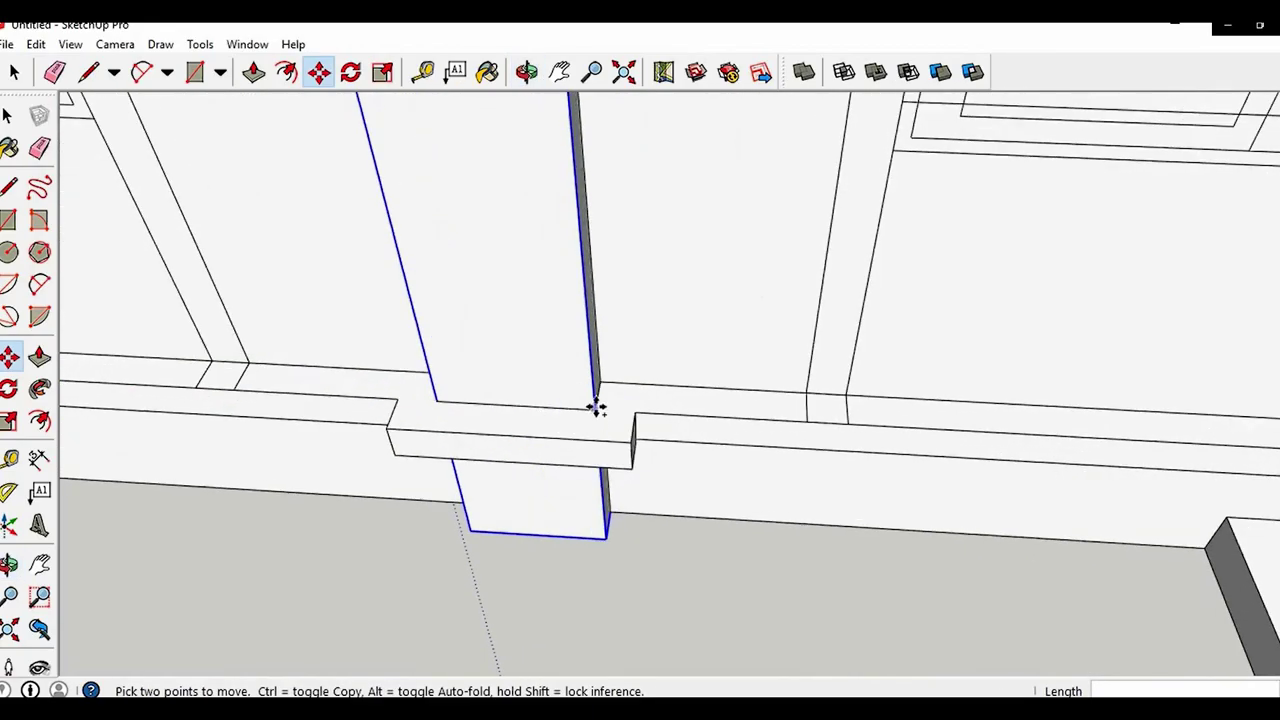
# Copy the column 3000 mm along the side wall to the notch beside the side door, and another 4000 mm further to the wall's end corner
pyautogui.click(596, 407)
pyautogui.scroll(-3, 690, 385)
pyautogui.keyDown('shift'); pyautogui.moveTo(745, 368); pyautogui.dragTo(405, 345, button='middle'); pyautogui.keyUp('shift')
pyautogui.scroll(2, 850, 402)
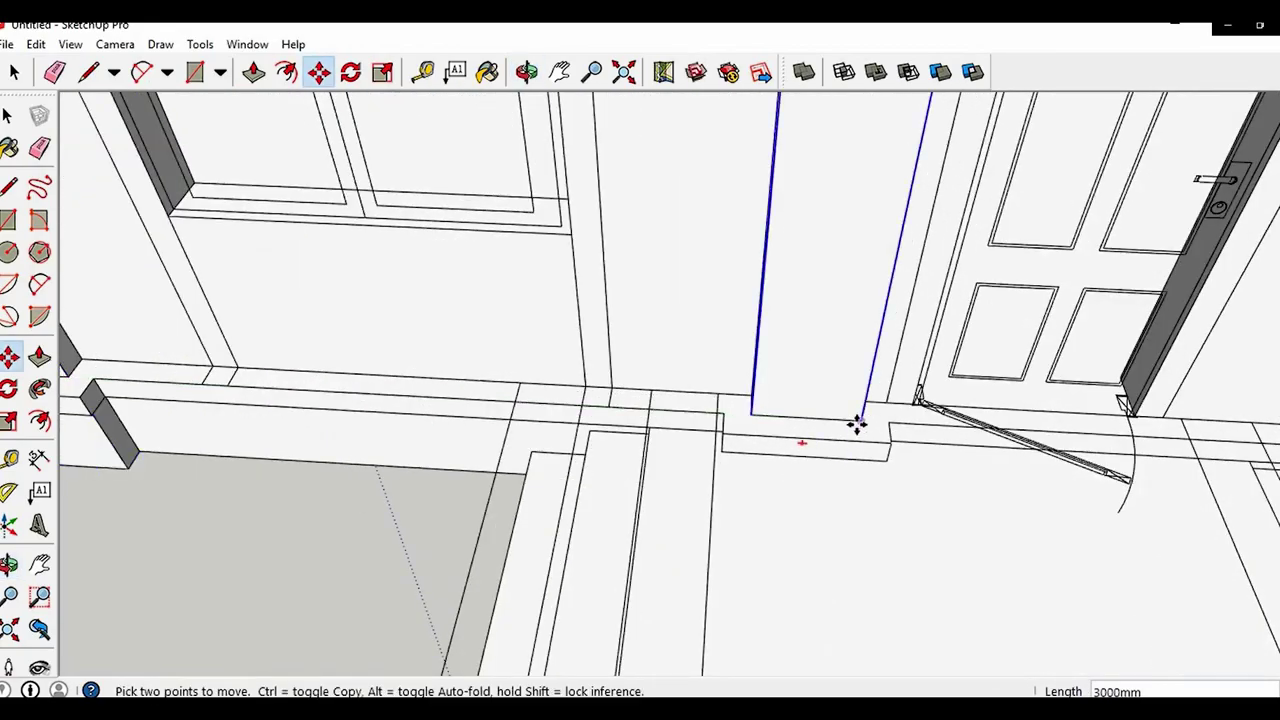
pyautogui.scroll(-3, 748, 401)
pyautogui.moveTo(748, 390); pyautogui.dragTo(380, 318, button='middle')
pyautogui.scroll(3, 900, 352)
pyautogui.click(900, 358)
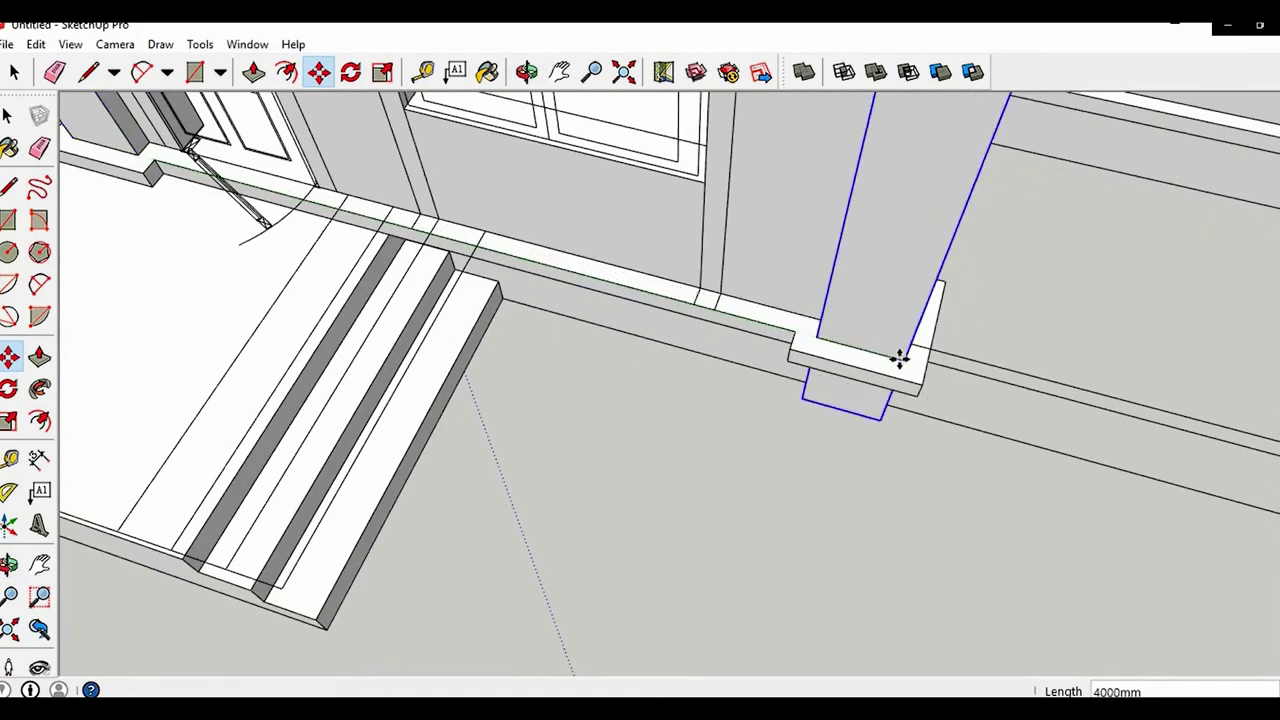
# Copy the column diagonally across the recessed corner, about 4031 mm, to the outer corner of the rear wall
pyautogui.click(904, 361)
pyautogui.scroll(-3, 650, 386)
pyautogui.moveTo(657, 389); pyautogui.dragTo(517, 373, button='middle')
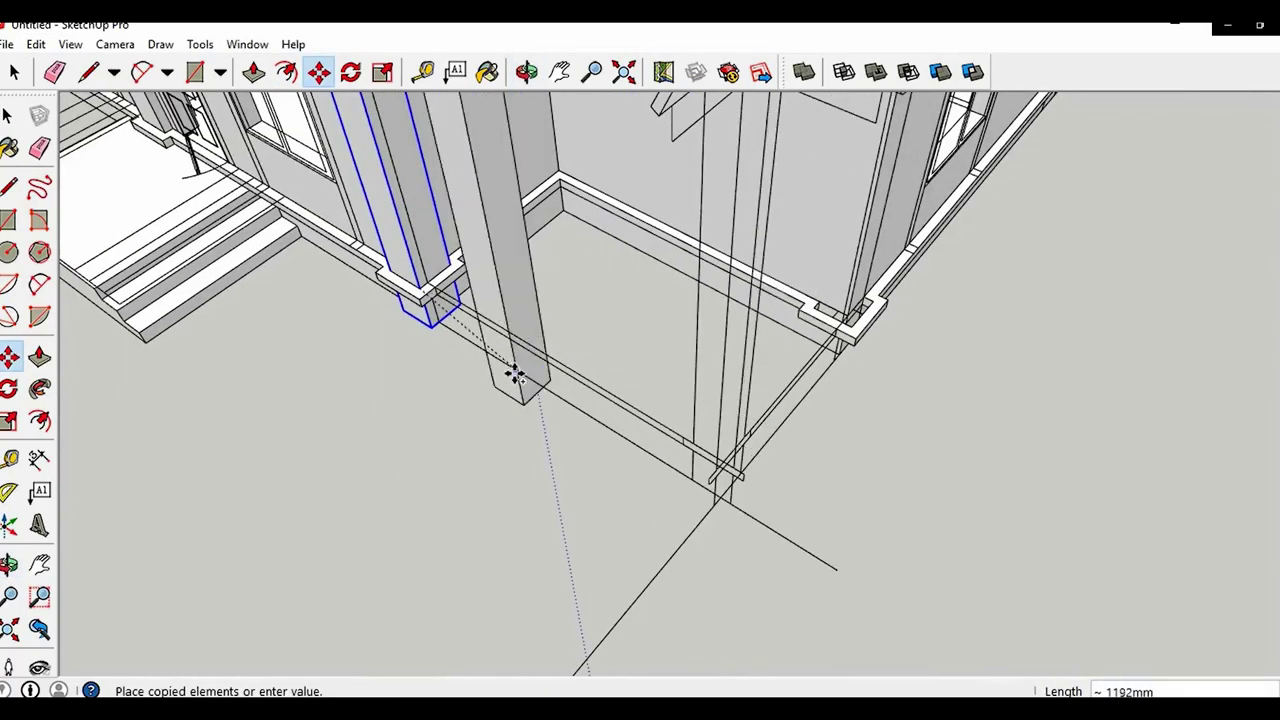
pyautogui.scroll(2, 856, 322)
pyautogui.click(843, 330)
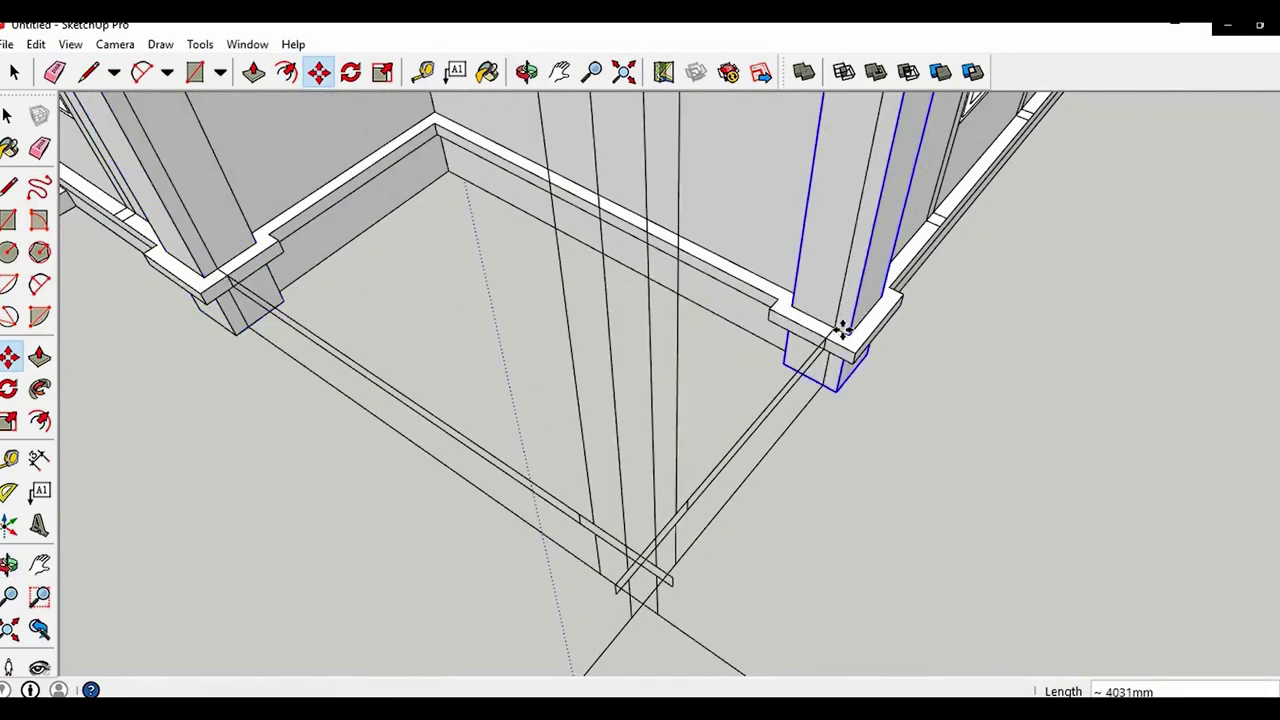
# Copy the column into the notch midway along the rear wall and to the wall's far corner
pyautogui.click(848, 331)
pyautogui.scroll(-3, 760, 400)
pyautogui.moveTo(740, 430); pyautogui.dragTo(471, 494, button='middle')
pyautogui.moveTo(640, 440); pyautogui.dragTo(428, 397, button='middle')
pyautogui.scroll(3, 520, 456)
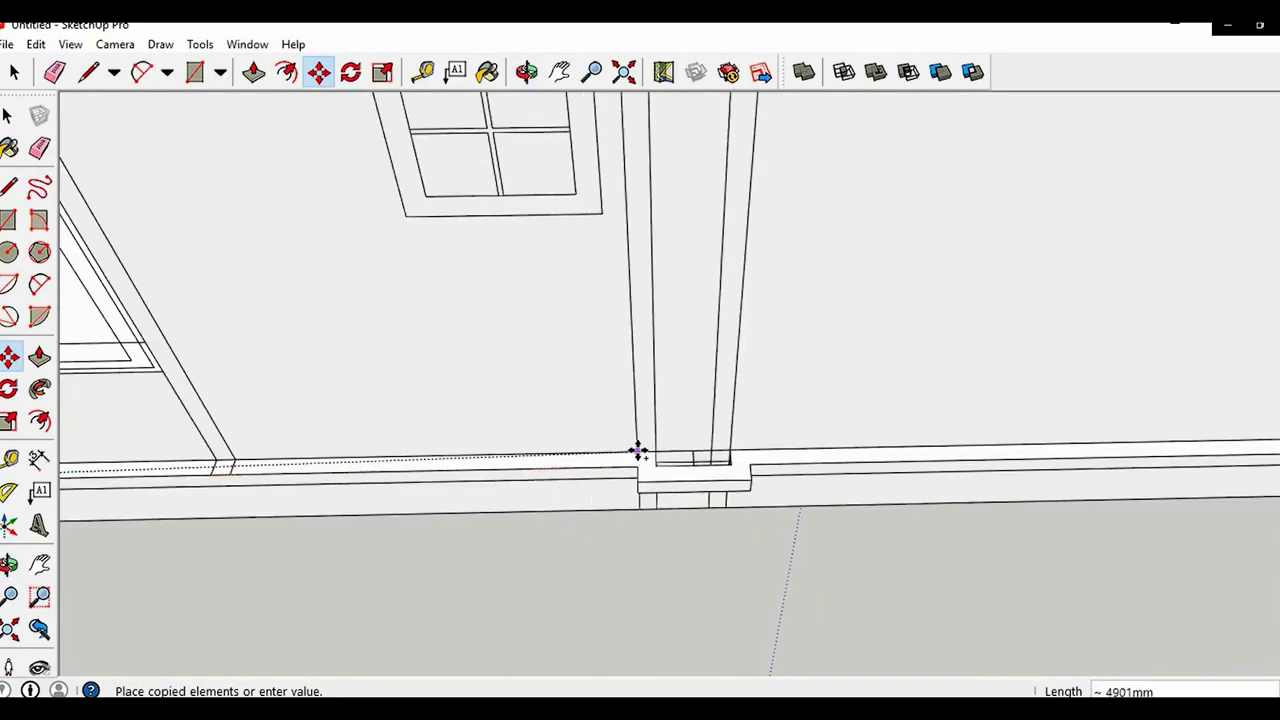
pyautogui.scroll(-3, 657, 464)
pyautogui.keyDown('shift'); pyautogui.moveTo(800, 424); pyautogui.dragTo(100, 375, button='middle'); pyautogui.keyUp('shift')
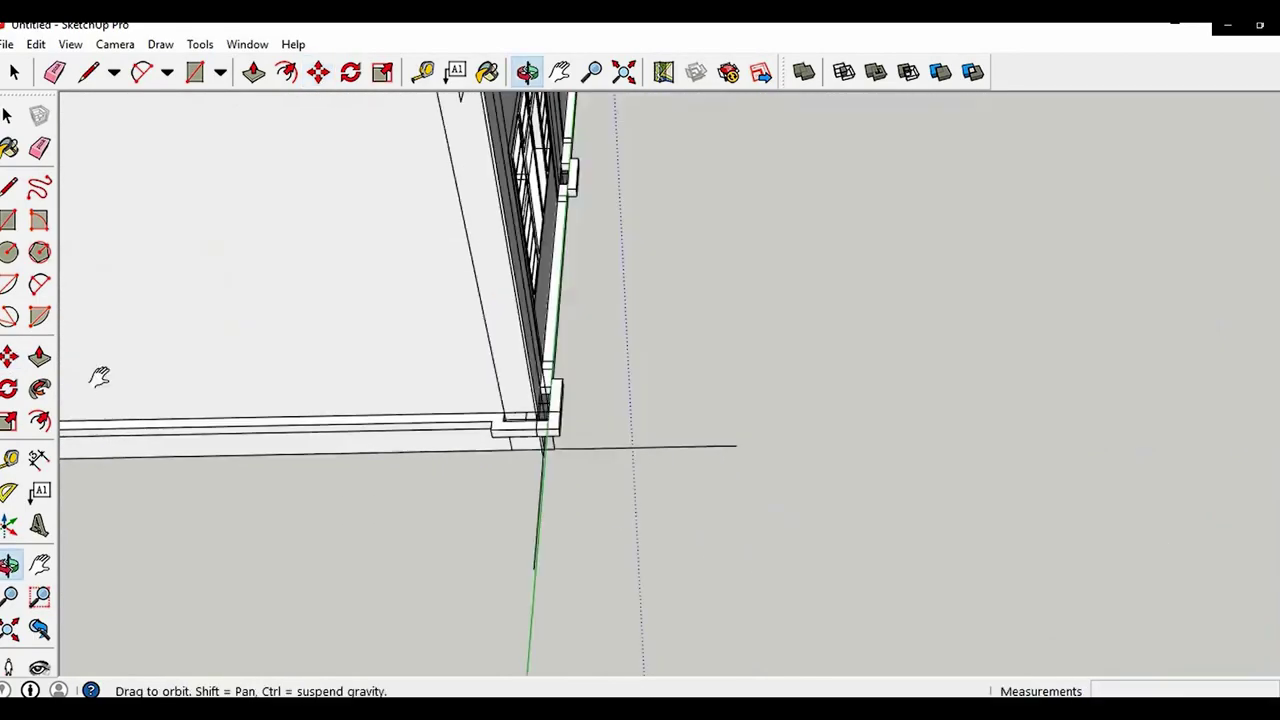
pyautogui.scroll(3, 550, 420)
pyautogui.press('ctrl')
pyautogui.click(526, 430)
# Copy the column into the remaining notches along the other side wall at spacings of 3500, 4000 and 3000 mm
pyautogui.moveTo(575, 425); pyautogui.dragTo(280, 377, button='middle')
pyautogui.scroll(3, 323, 400)
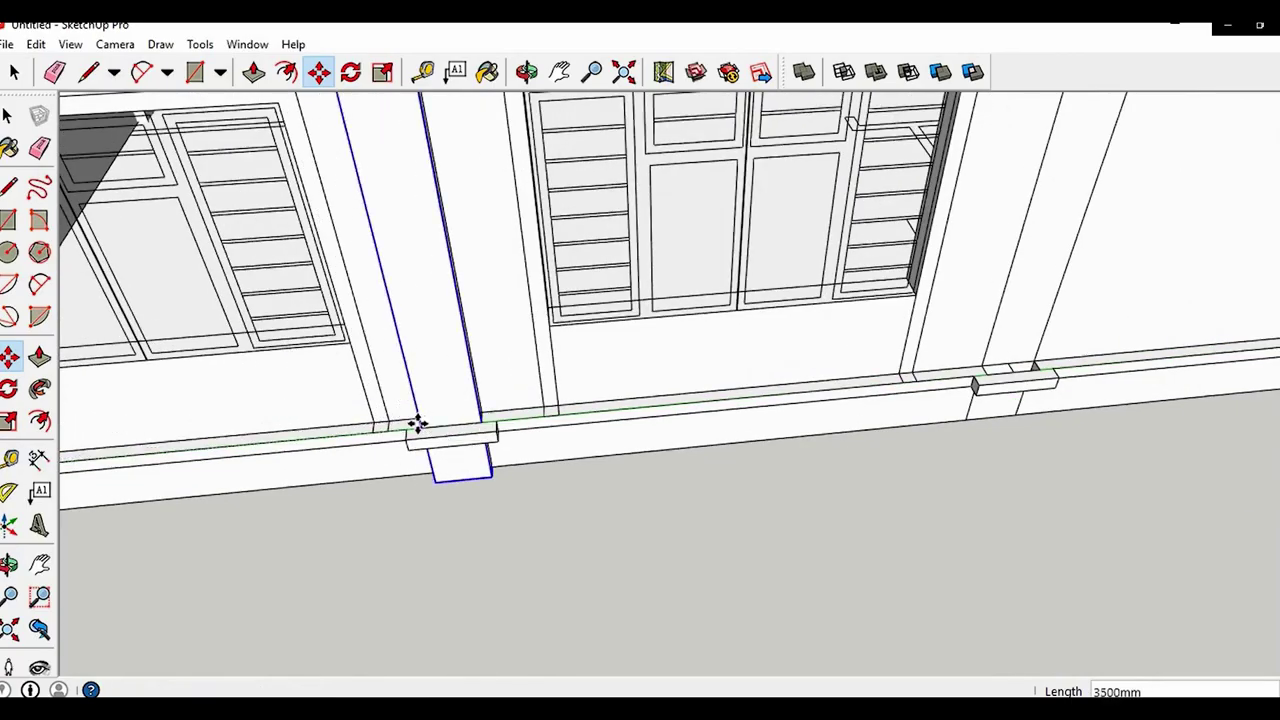
pyautogui.keyDown('shift'); pyautogui.moveTo(964, 430); pyautogui.dragTo(603, 451, button='middle'); pyautogui.keyUp('shift')
pyautogui.scroll(4, 635, 440)
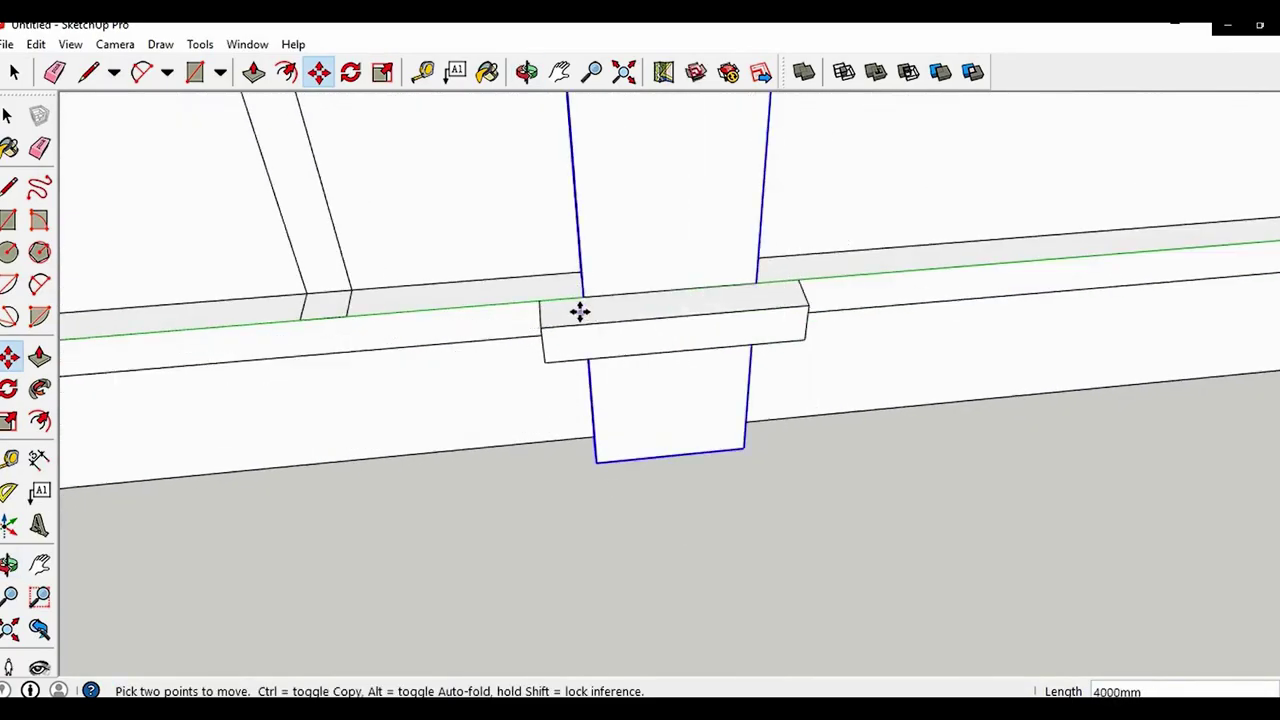
pyautogui.scroll(-3, 464, 296)
pyautogui.keyDown('shift'); pyautogui.moveTo(490, 340); pyautogui.dragTo(80, 477, button='middle'); pyautogui.keyUp('shift')
pyautogui.scroll(3, 631, 375)
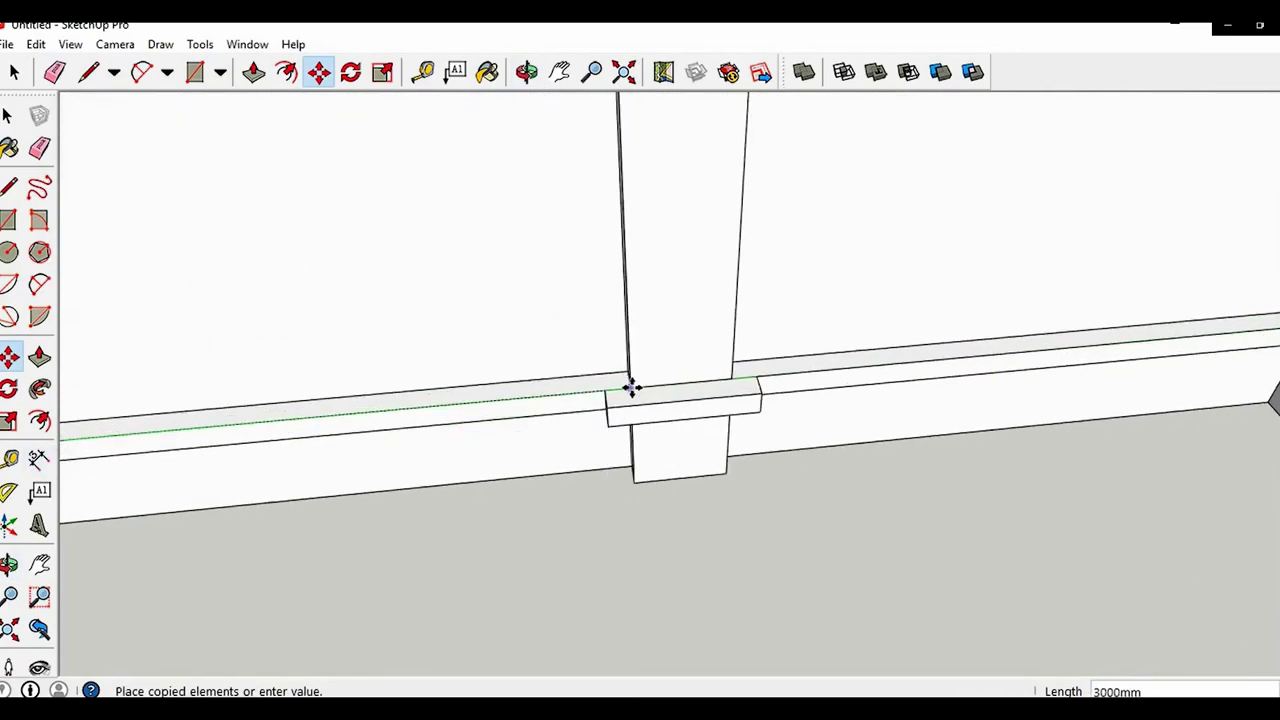
pyautogui.click(632, 388)
pyautogui.scroll(-6, 431, 383)
pyautogui.moveTo(774, 400); pyautogui.dragTo(349, 429, button='middle')
pyautogui.scroll(-2, 349, 429)
pyautogui.press('space')
pyautogui.click(534, 556)
pyautogui.moveTo(680, 560); pyautogui.dragTo(510, 620, button='middle')
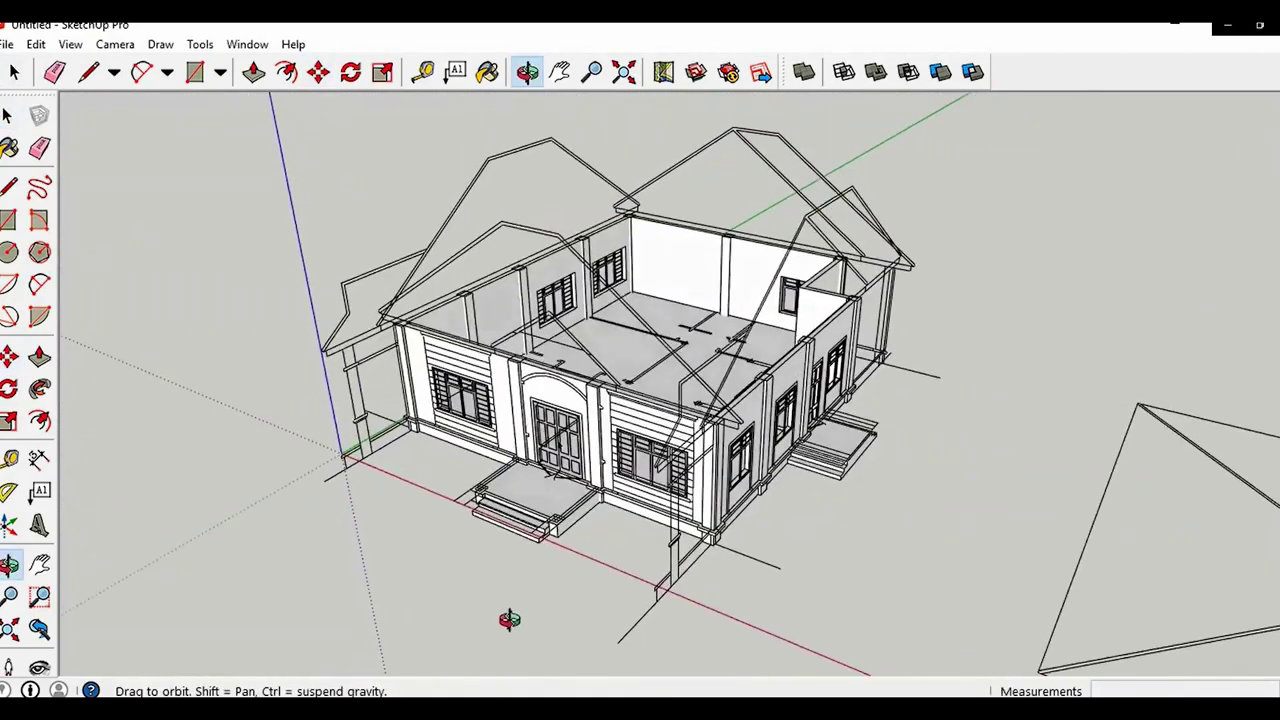
# Copy the two columns flanking the front door forward onto the front corners of the porch
pyautogui.scroll(3, 634, 461)
pyautogui.scroll(6, 590, 470)
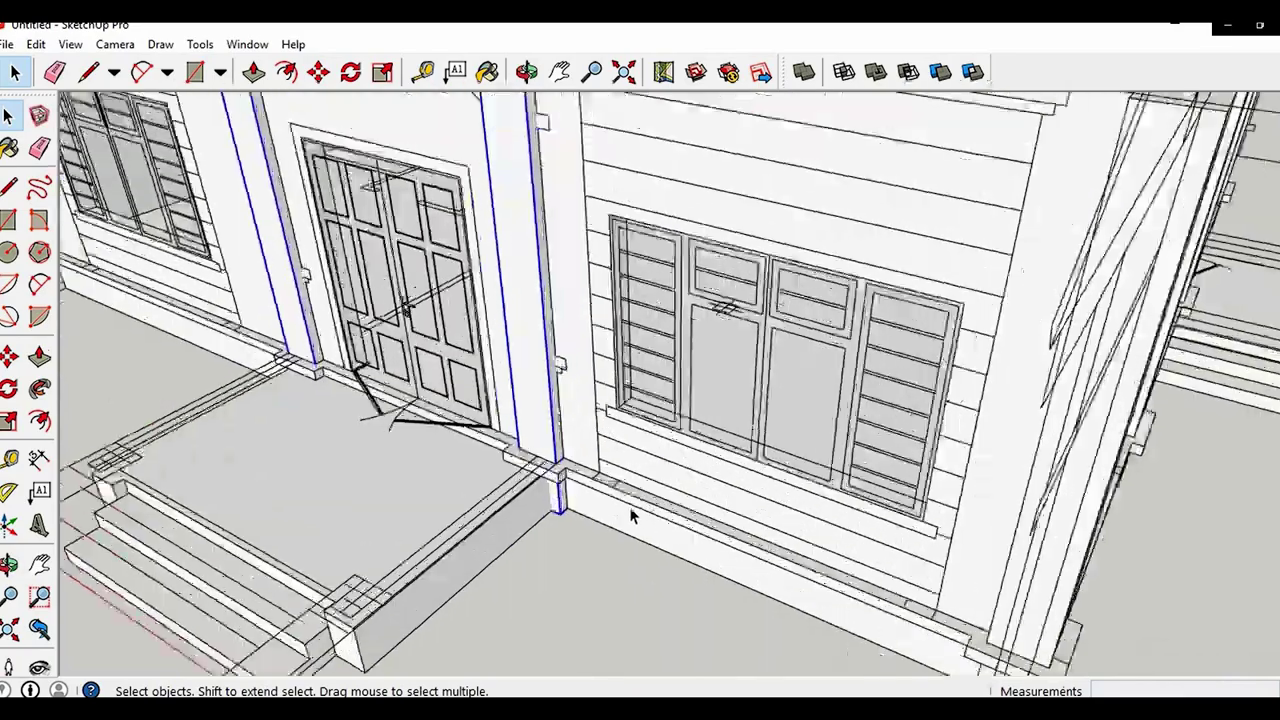
pyautogui.press('m')
pyautogui.click(550, 456)
pyautogui.press('ctrl')
pyautogui.keyDown('shift'); pyautogui.moveTo(518, 477); pyautogui.dragTo(691, 357, button='middle'); pyautogui.keyUp('shift')
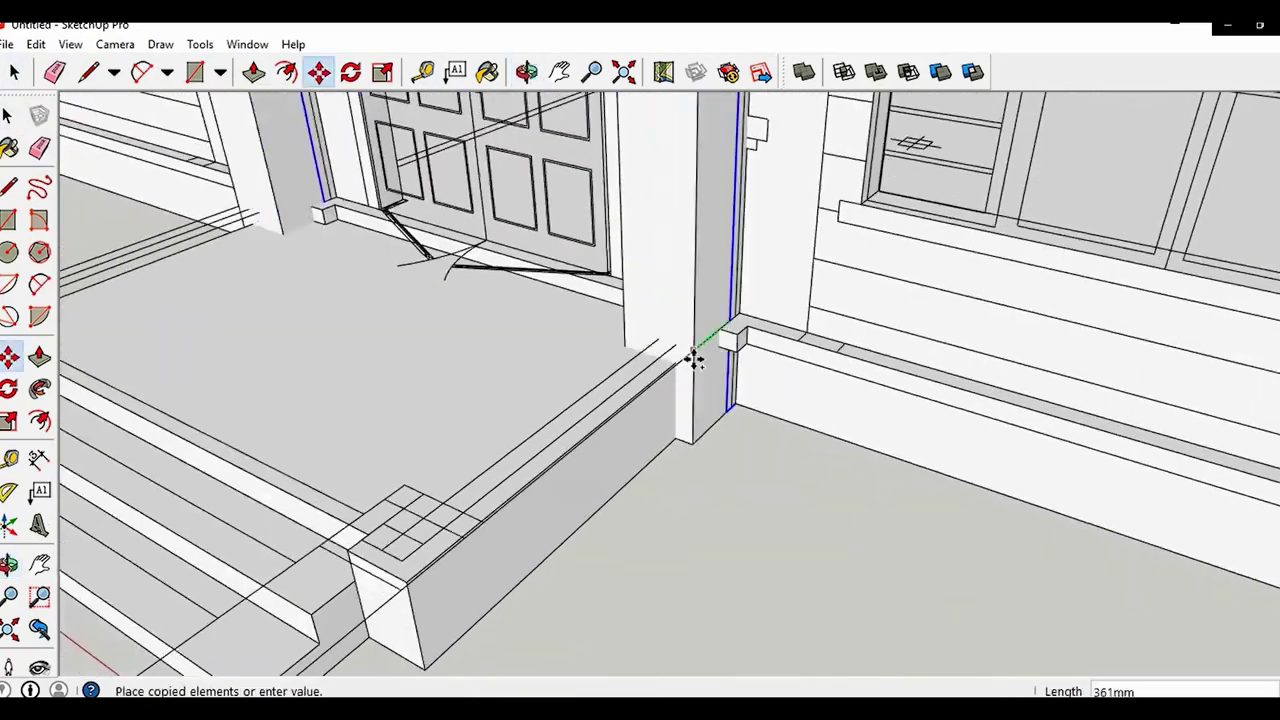
pyautogui.click(391, 591)
pyautogui.scroll(-4, 378, 572)
pyautogui.keyDown('shift'); pyautogui.moveTo(378, 572); pyautogui.dragTo(663, 563, button='middle'); pyautogui.keyUp('shift')
pyautogui.press('space')
pyautogui.scroll(-3, 745, 540)
pyautogui.click(745, 540)
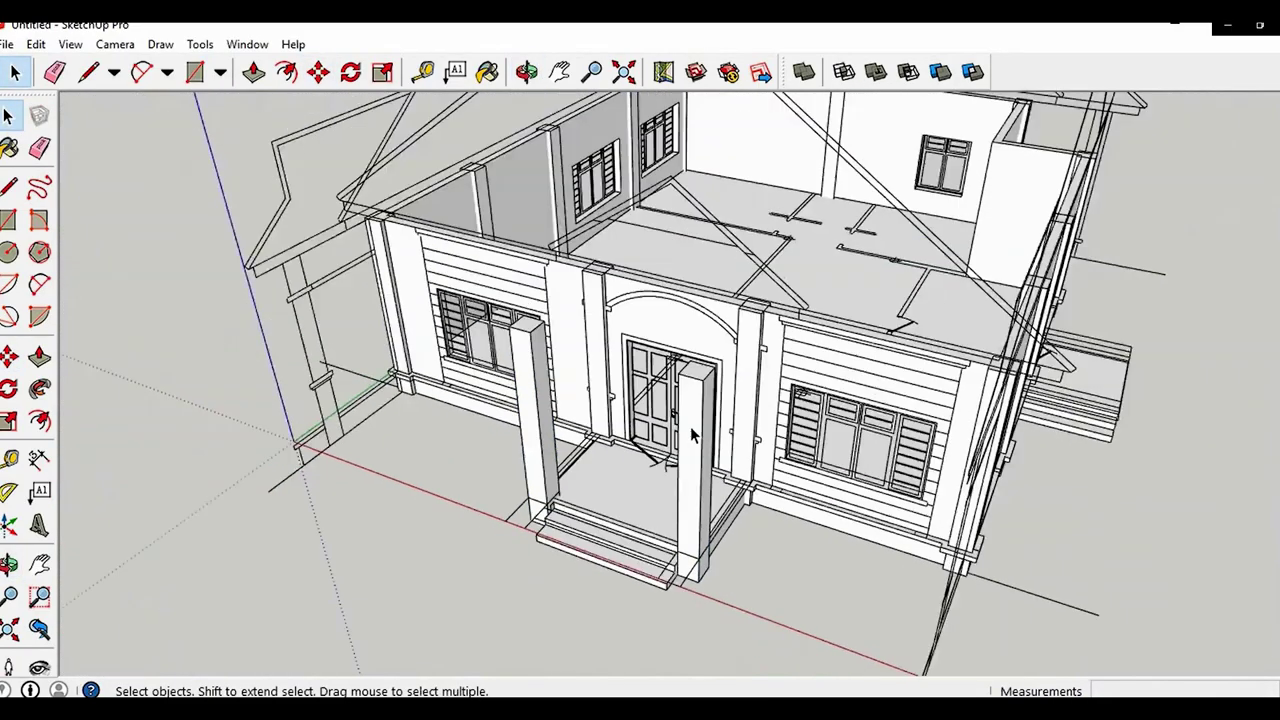
# Draw a 400 by 700 mm rectangle beside the entrance steps in front of the porch column and extrude it down to the steps' base
pyautogui.moveTo(690, 426); pyautogui.dragTo(670, 485, button='middle')
pyautogui.scroll(-3, 691, 416)
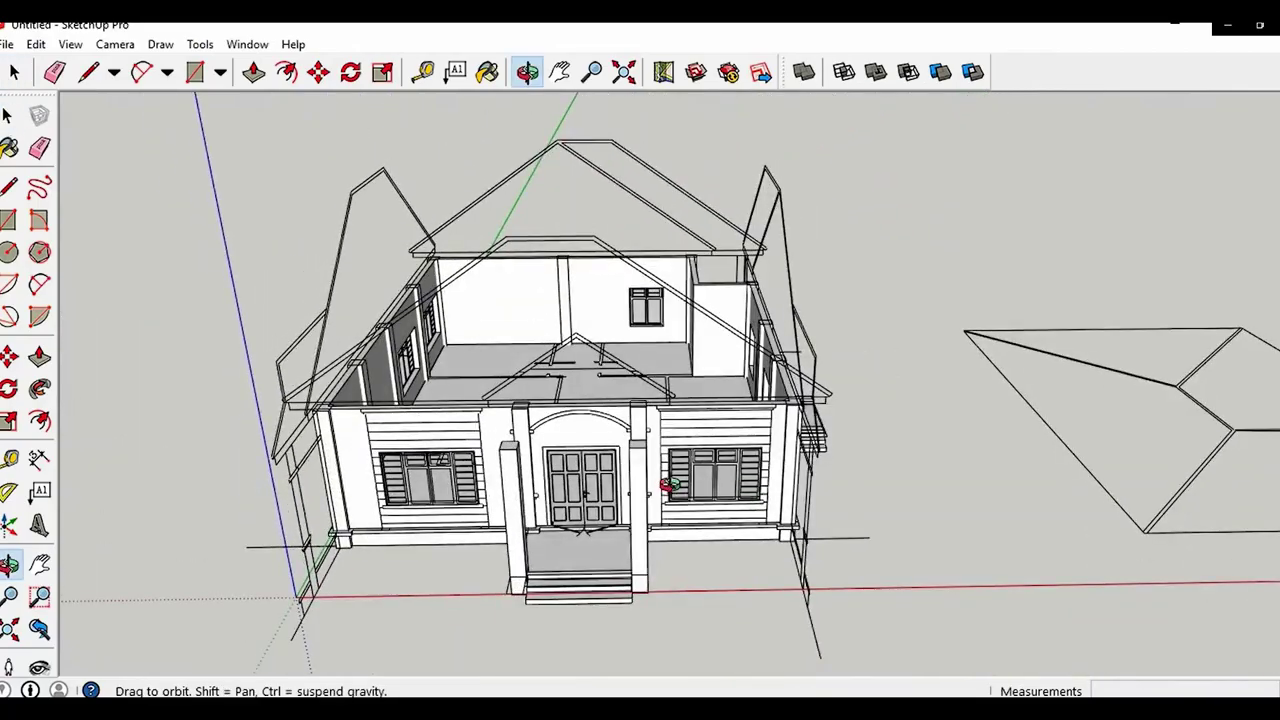
pyautogui.scroll(8, 672, 490)
pyautogui.press('r')
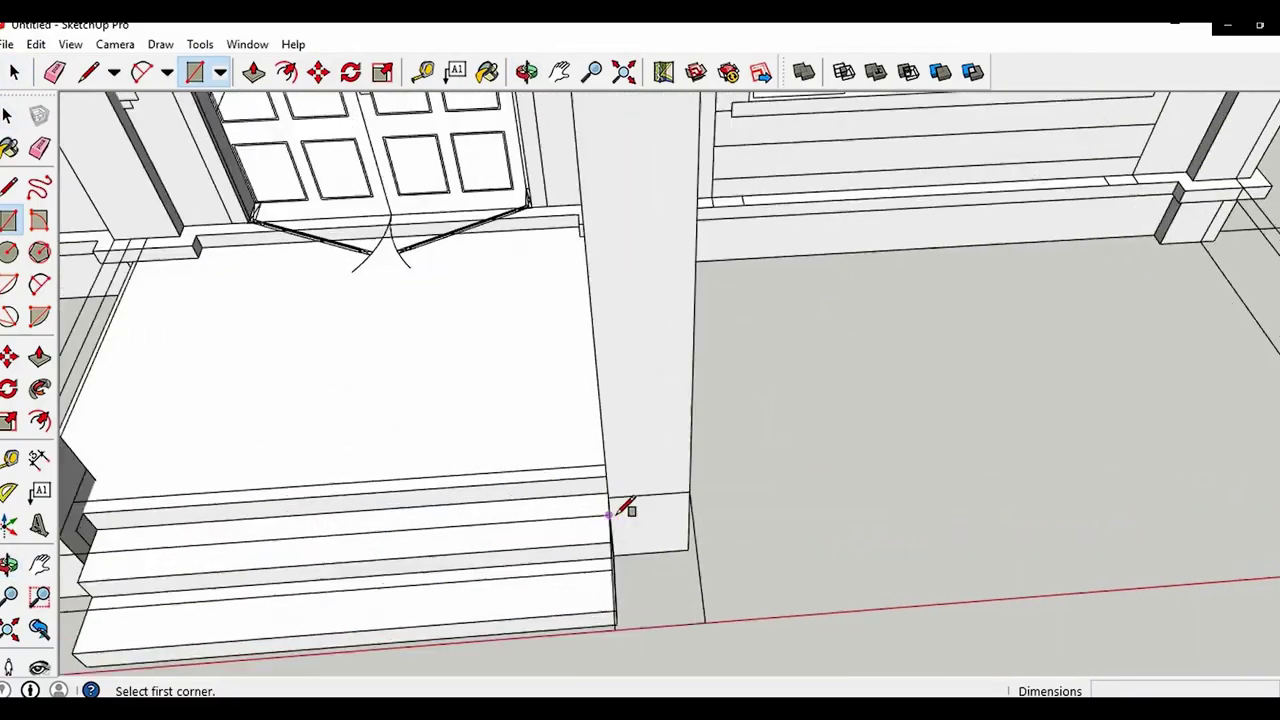
pyautogui.click(705, 622)
pyautogui.moveTo(706, 620); pyautogui.dragTo(790, 437, button='middle')
pyautogui.press('p')
pyautogui.click(752, 418)
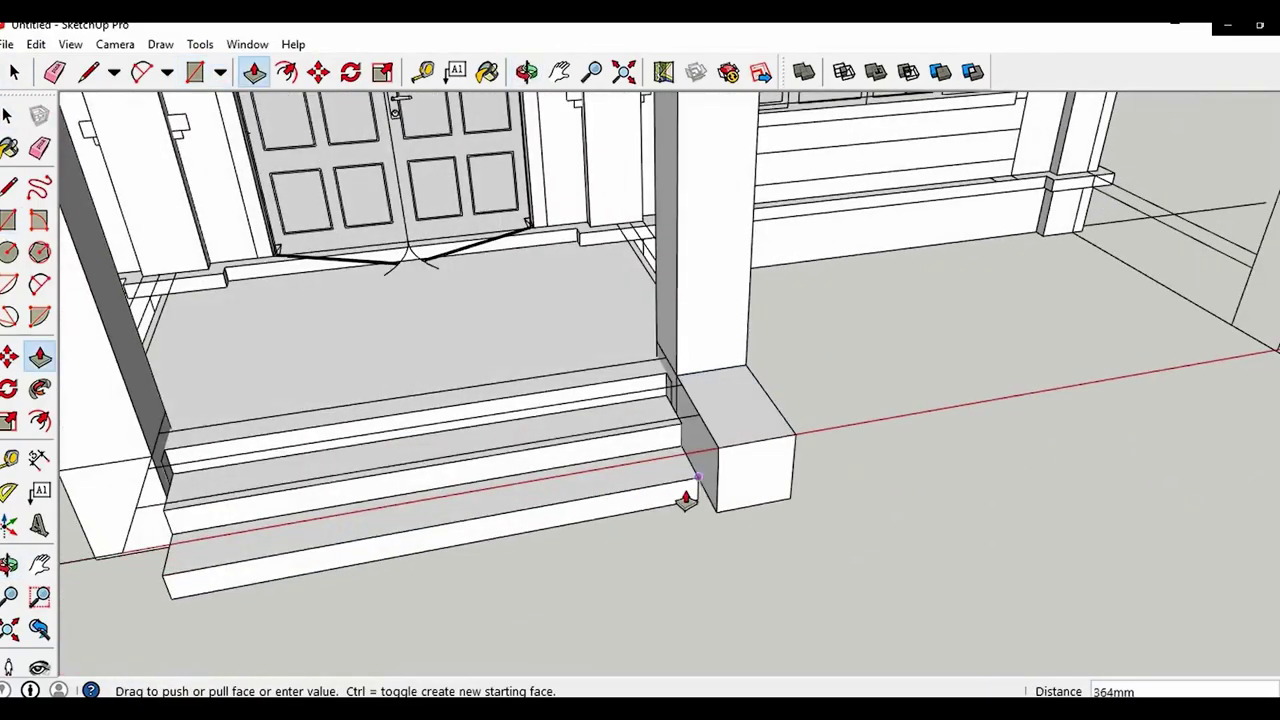
pyautogui.click(660, 510)
# Lower the top of the block beside the steps by 100 mm and group the block
pyautogui.keyDown('shift'); pyautogui.moveTo(660, 512); pyautogui.dragTo(680, 470, button='middle'); pyautogui.keyUp('shift')
pyautogui.click(713, 430)
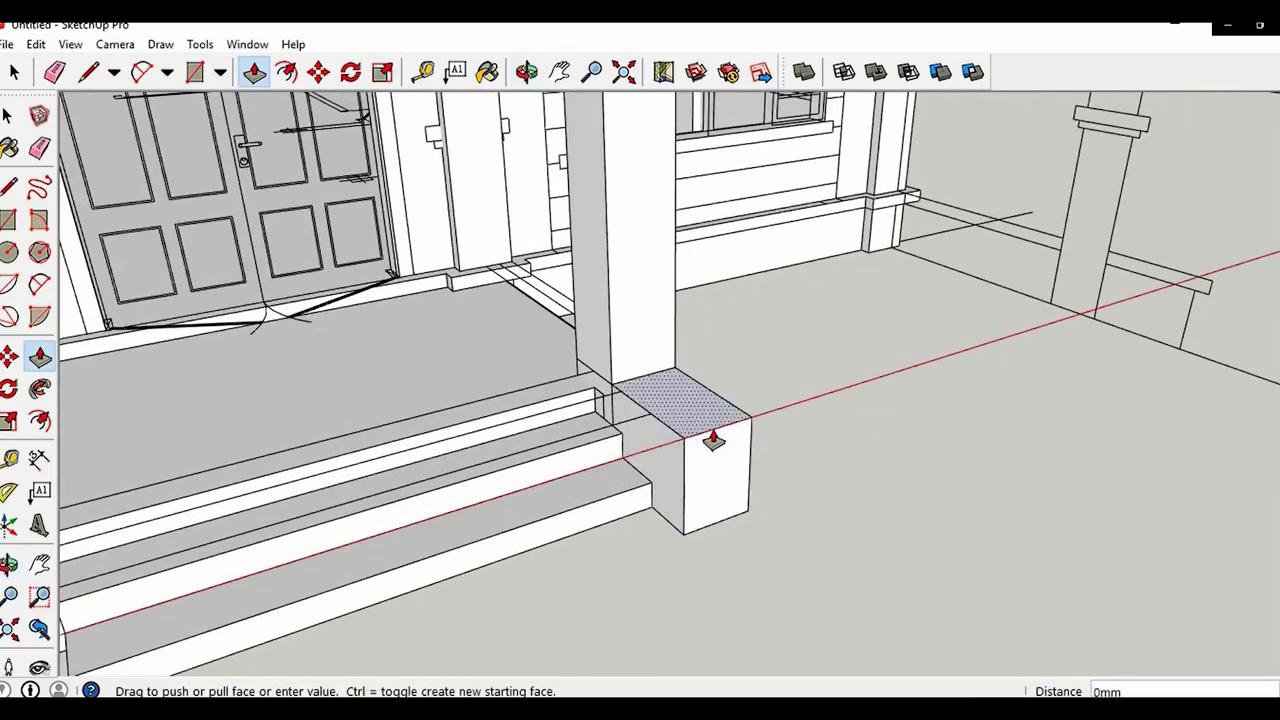
pyautogui.click(713, 429)
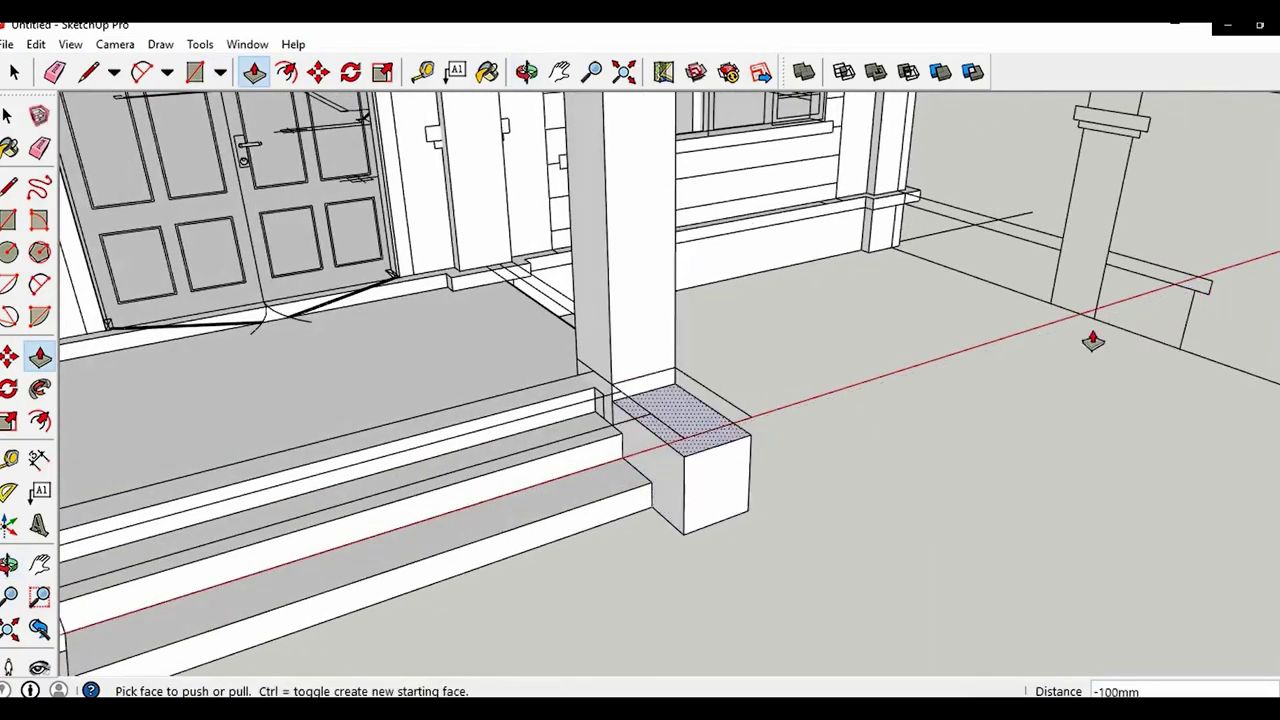
pyautogui.press('space')
pyautogui.click(714, 491)
pyautogui.hotkey('ctrl', 'g')
# Draw a 400 by 700 mm rectangle over the top of the grouped block
pyautogui.press('r')
pyautogui.scroll(3, 682, 390)
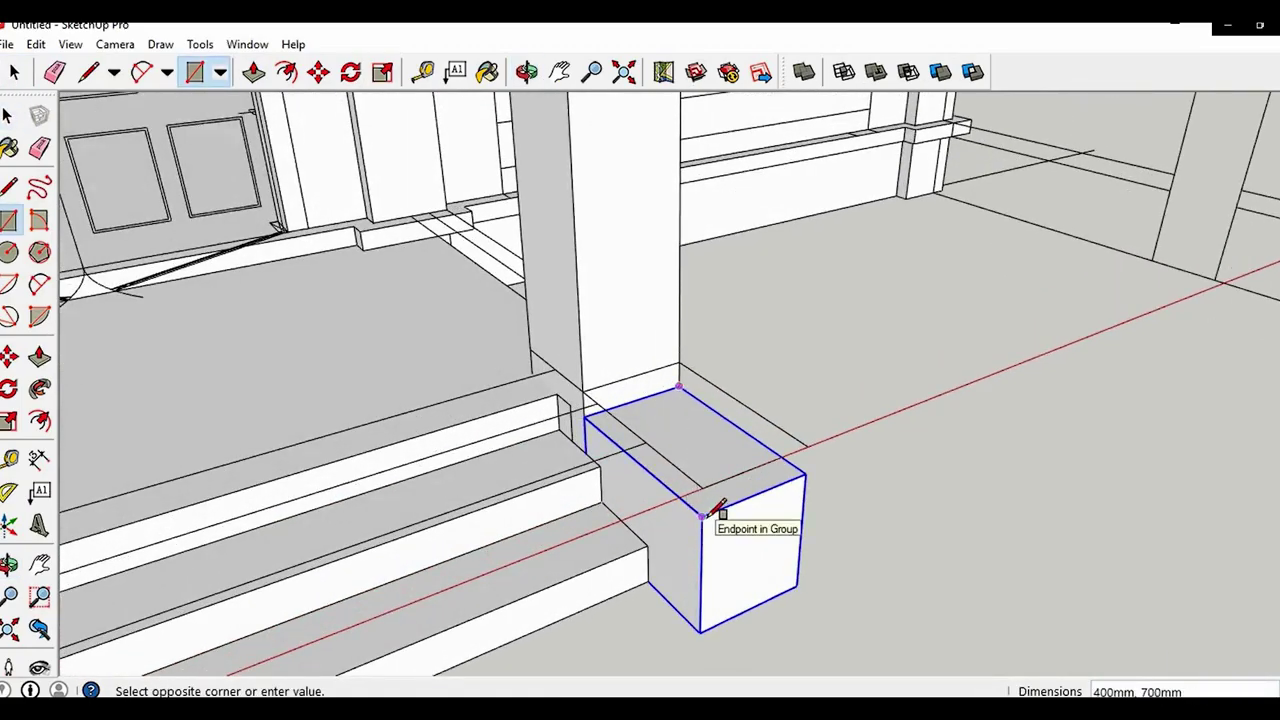
pyautogui.click(703, 516)
pyautogui.moveTo(703, 516); pyautogui.dragTo(575, 530, button='middle')
pyautogui.scroll(-3, 571, 533)
pyautogui.moveTo(520, 600); pyautogui.dragTo(472, 623, button='middle')
pyautogui.scroll(3, 482, 562)
pyautogui.press('space')
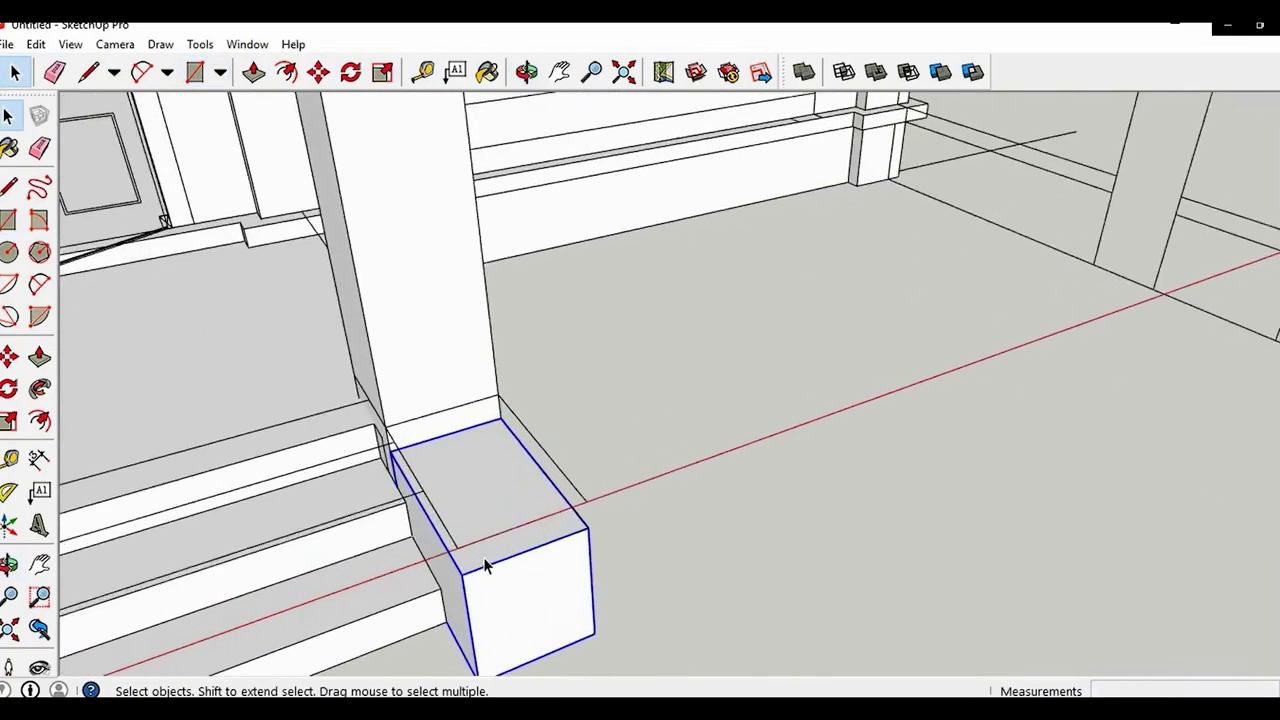
# Offset the rectangle on the block outward by 100 mm and delete its inner face
pyautogui.scroll(1, 484, 559)
pyautogui.press('f')
pyautogui.click(549, 481)
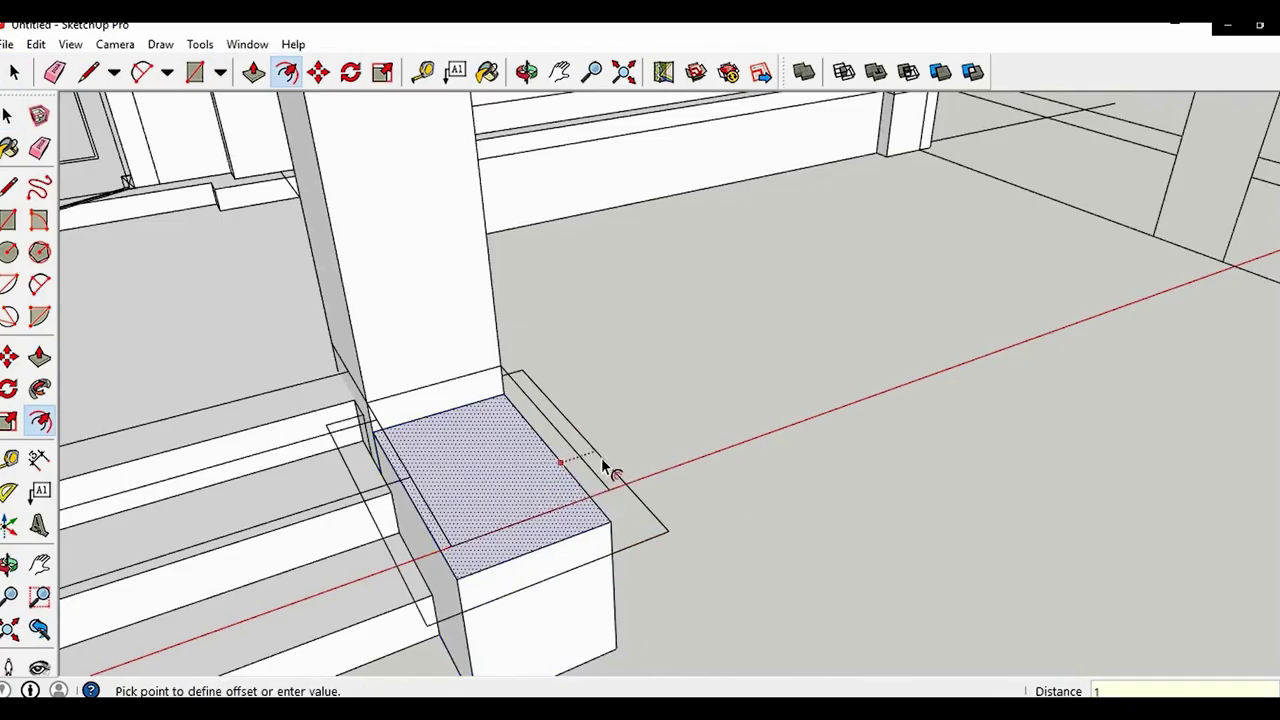
pyautogui.press('Return')
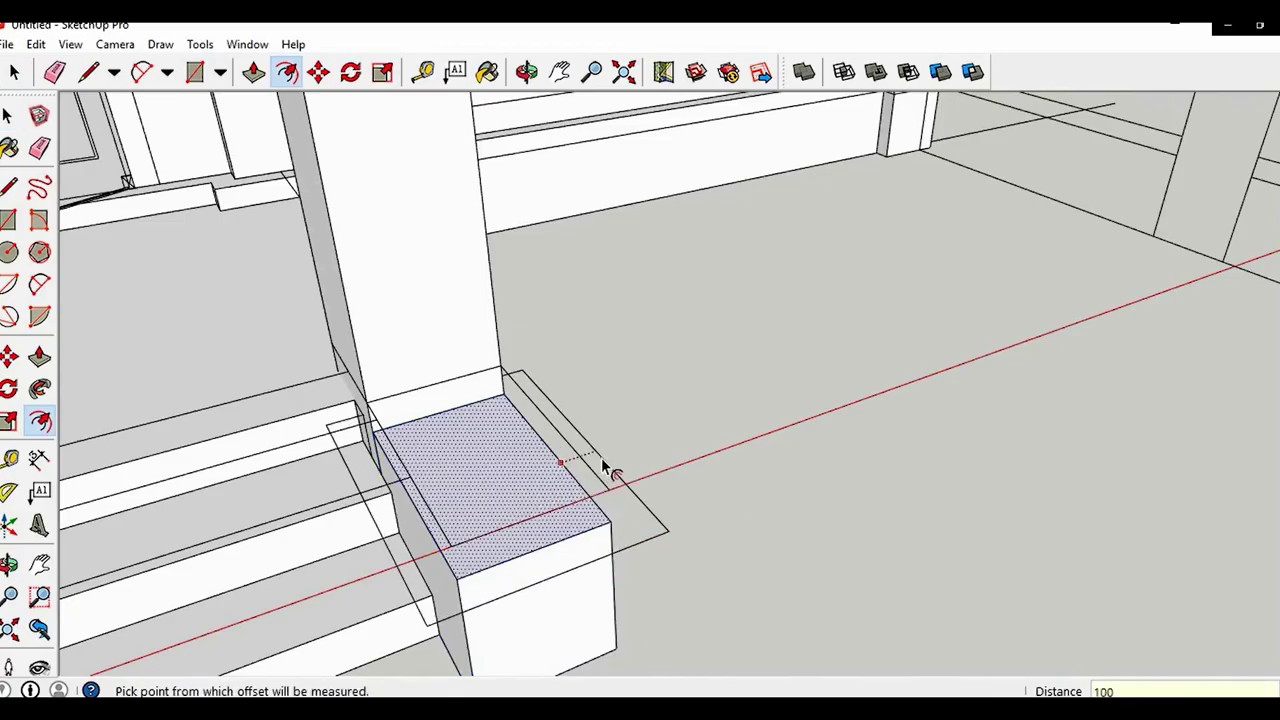
pyautogui.press('space')
pyautogui.press('Delete')
# Extrude the frame face around the block's top into a raised rim and group it
pyautogui.moveTo(520, 464); pyautogui.dragTo(540, 444, button='middle')
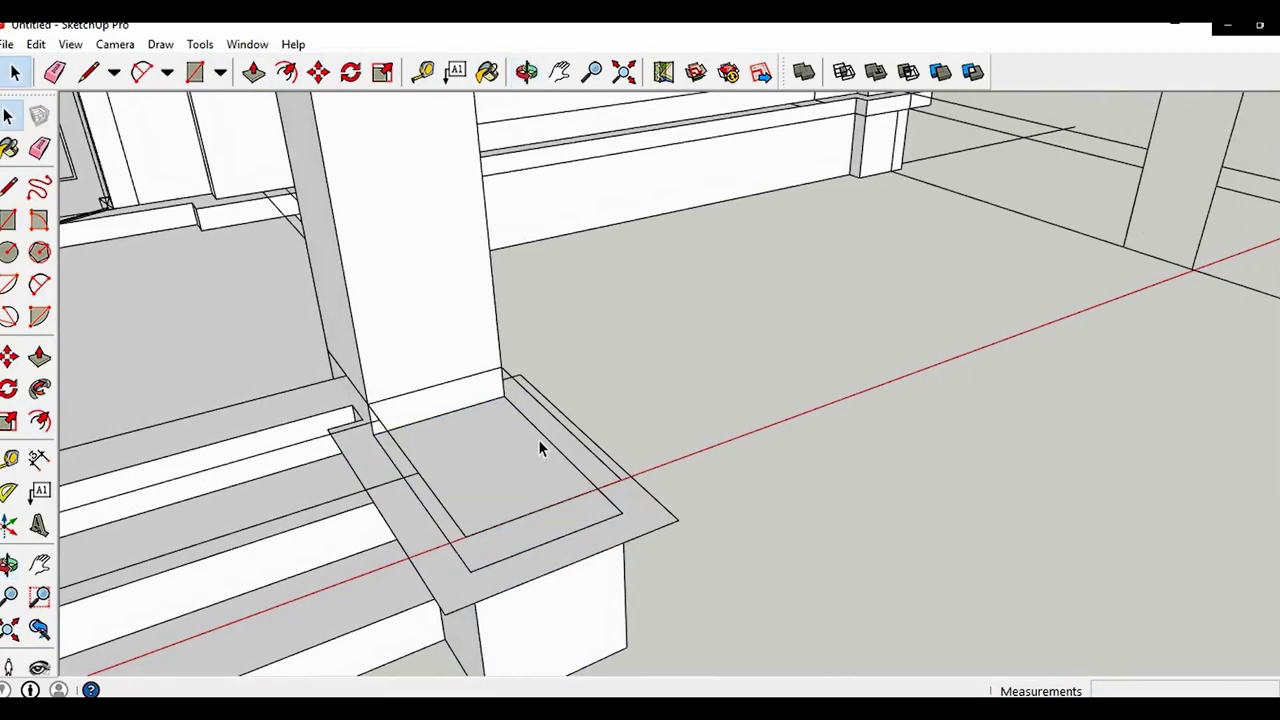
pyautogui.press('p')
pyautogui.click(633, 525)
pyautogui.press('space')
pyautogui.tripleClick(642, 477)
pyautogui.press('q')
pyautogui.hotkey('ctrl', 'g')
pyautogui.scroll(-2, 645, 482)
pyautogui.moveTo(646, 484); pyautogui.dragTo(714, 398, button='middle')
# Copy the block and its rim 3000 mm across to the opposite side of the entrance steps
pyautogui.press('space')
pyautogui.moveTo(665, 460); pyautogui.dragTo(240, 514, button='middle')
pyautogui.press('m')
pyautogui.moveTo(473, 397); pyautogui.dragTo(723, 416, button='middle')
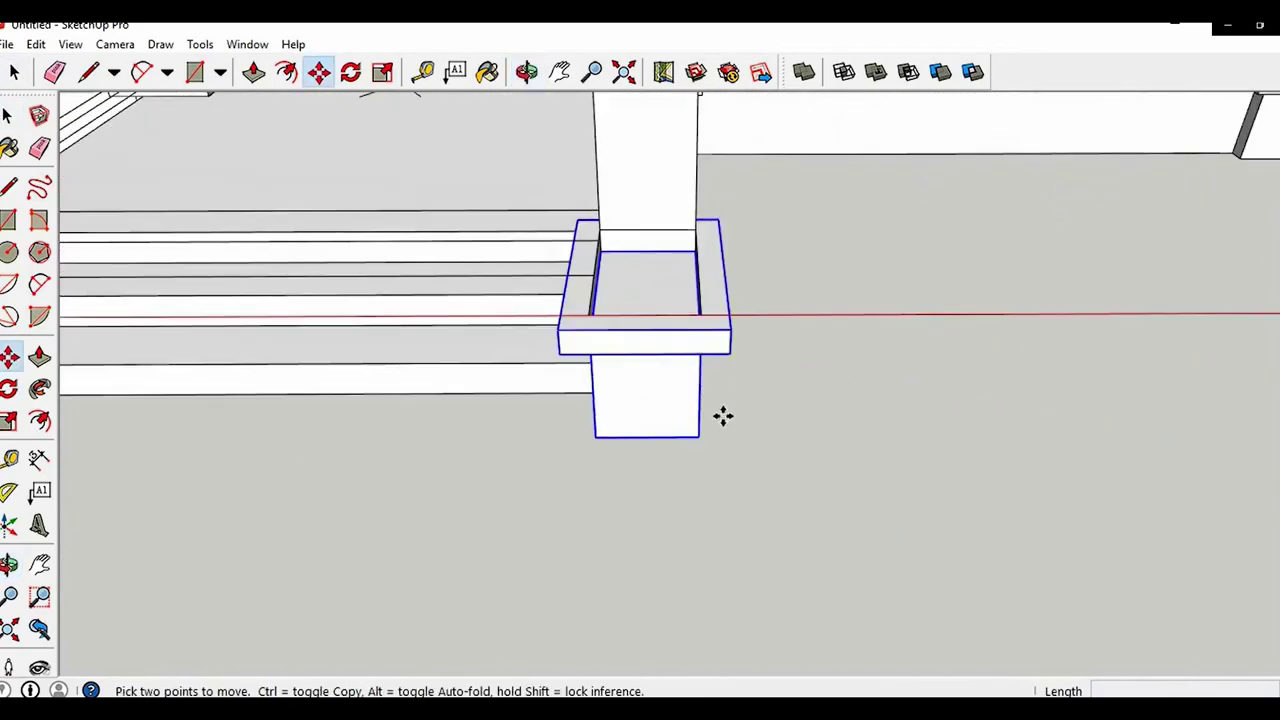
pyautogui.click(597, 436)
pyautogui.press('ctrl')
pyautogui.scroll(-1, 511, 437)
pyautogui.keyDown('shift'); pyautogui.moveTo(510, 437); pyautogui.dragTo(746, 440, button='middle'); pyautogui.keyUp('shift')
pyautogui.scroll(-3, 746, 440)
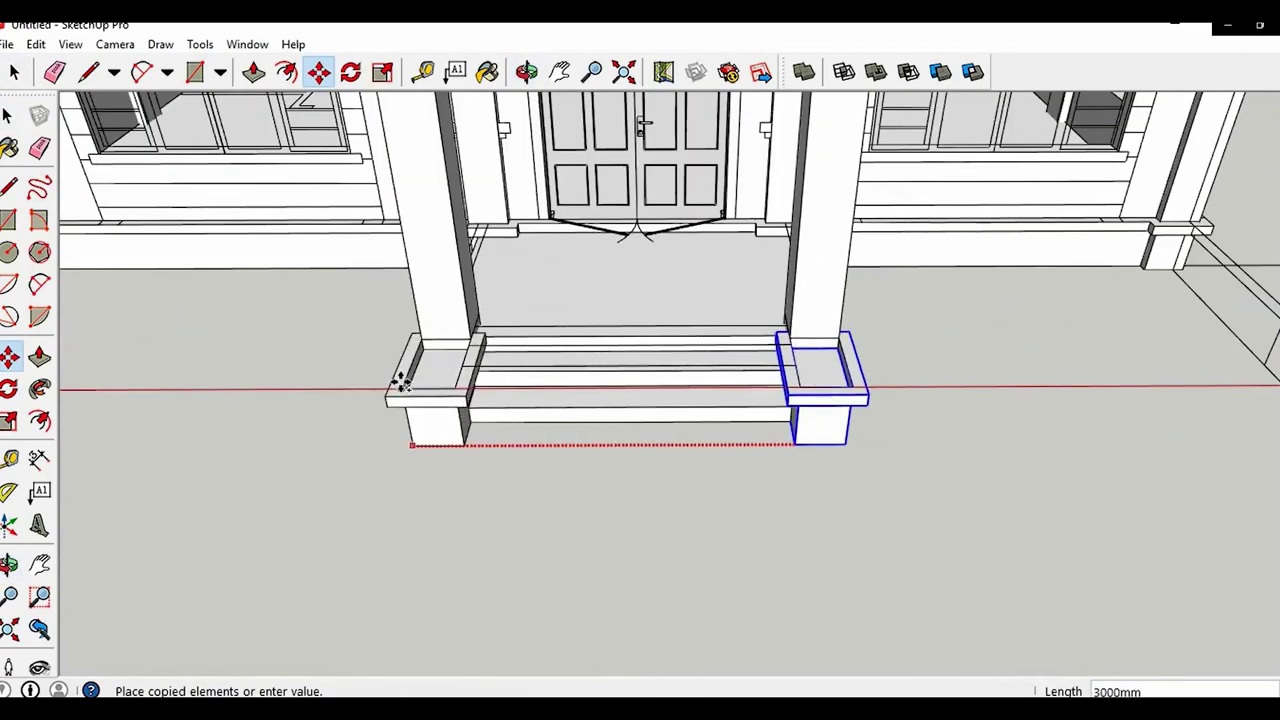
pyautogui.click(401, 382)
pyautogui.scroll(-3, 471, 427)
pyautogui.press('space')
pyautogui.click(652, 563)
pyautogui.moveTo(652, 563); pyautogui.dragTo(370, 514, button='middle')
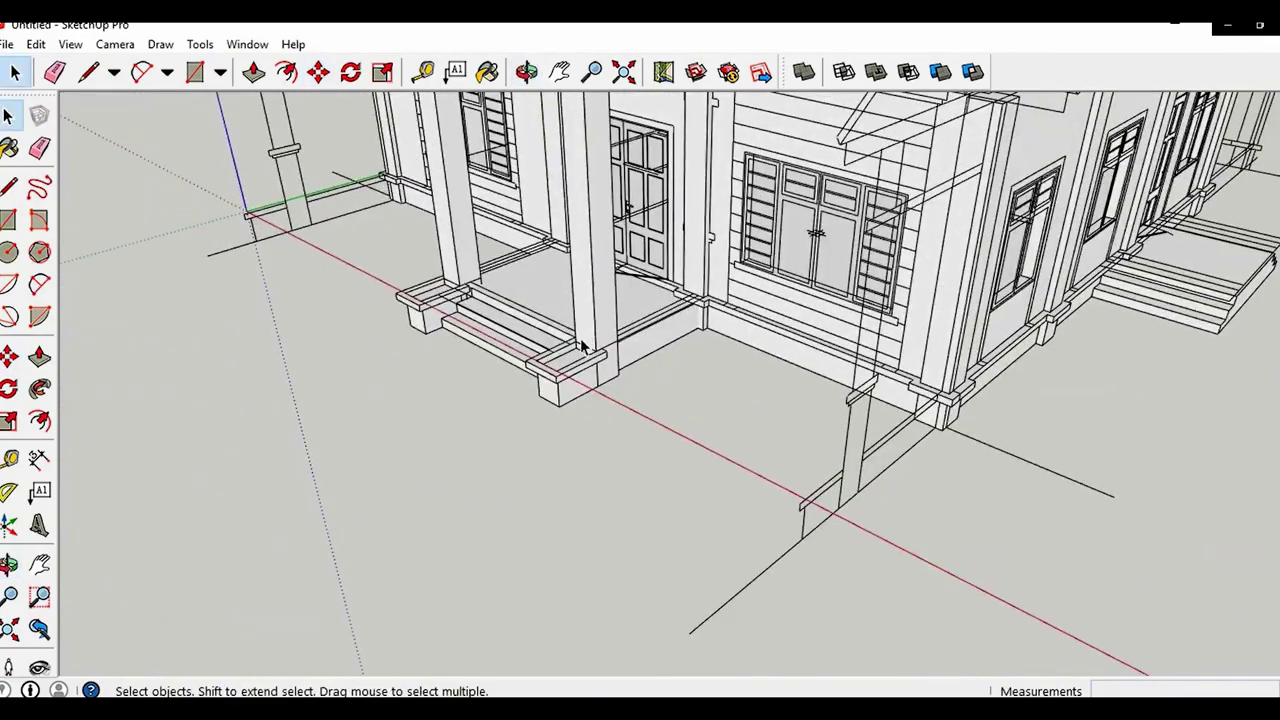
# Draw rectangles over the top of the column beside the front door and over the small trim outline at its side
pyautogui.moveTo(582, 345); pyautogui.dragTo(757, 500, button='middle')
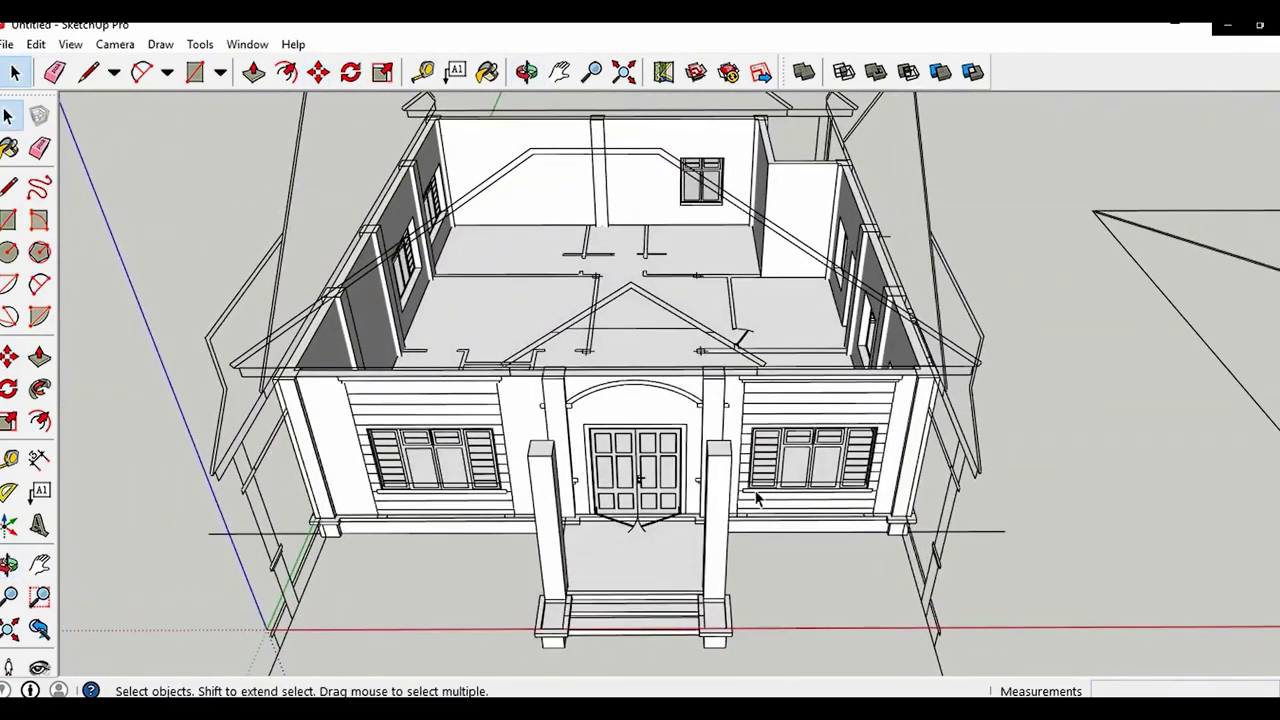
pyautogui.scroll(5, 580, 400)
pyautogui.moveTo(580, 402); pyautogui.dragTo(806, 366, button='middle')
pyautogui.scroll(2, 793, 349)
pyautogui.scroll(2, 785, 345)
pyautogui.moveTo(754, 327); pyautogui.dragTo(760, 337, button='middle')
pyautogui.press('r')
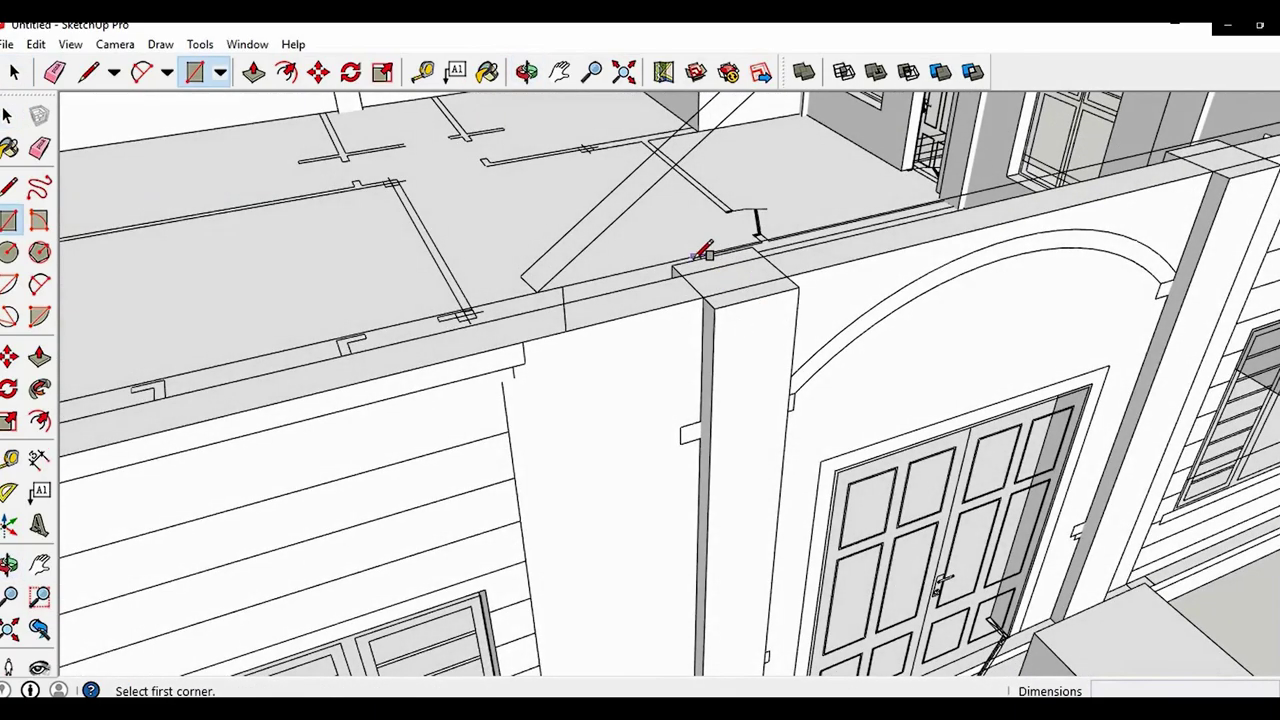
pyautogui.keyDown('shift'); pyautogui.moveTo(716, 408); pyautogui.dragTo(682, 346, button='middle'); pyautogui.keyUp('shift')
pyautogui.scroll(4, 674, 379)
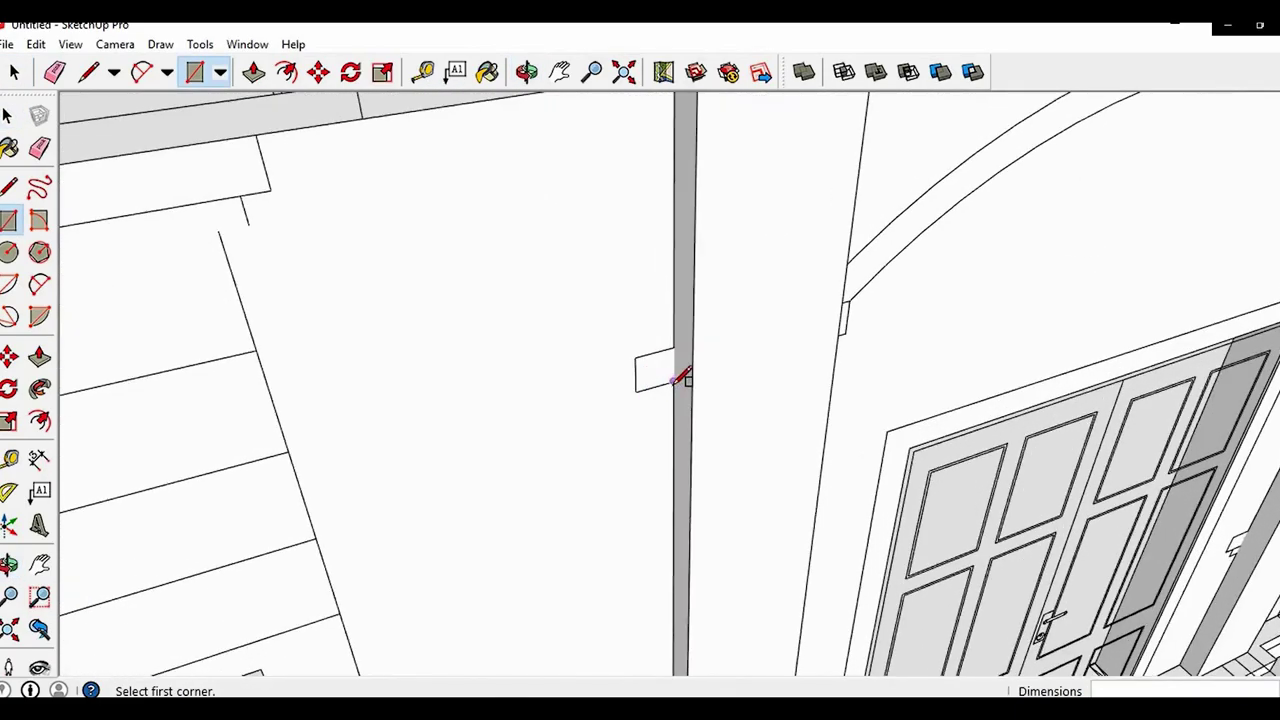
pyautogui.click(635, 358)
# Run the upper trim profile around the column beside the front door with Follow Me and make the collar a group
pyautogui.scroll(-4, 634, 371)
pyautogui.press('space')
pyautogui.click(678, 221)
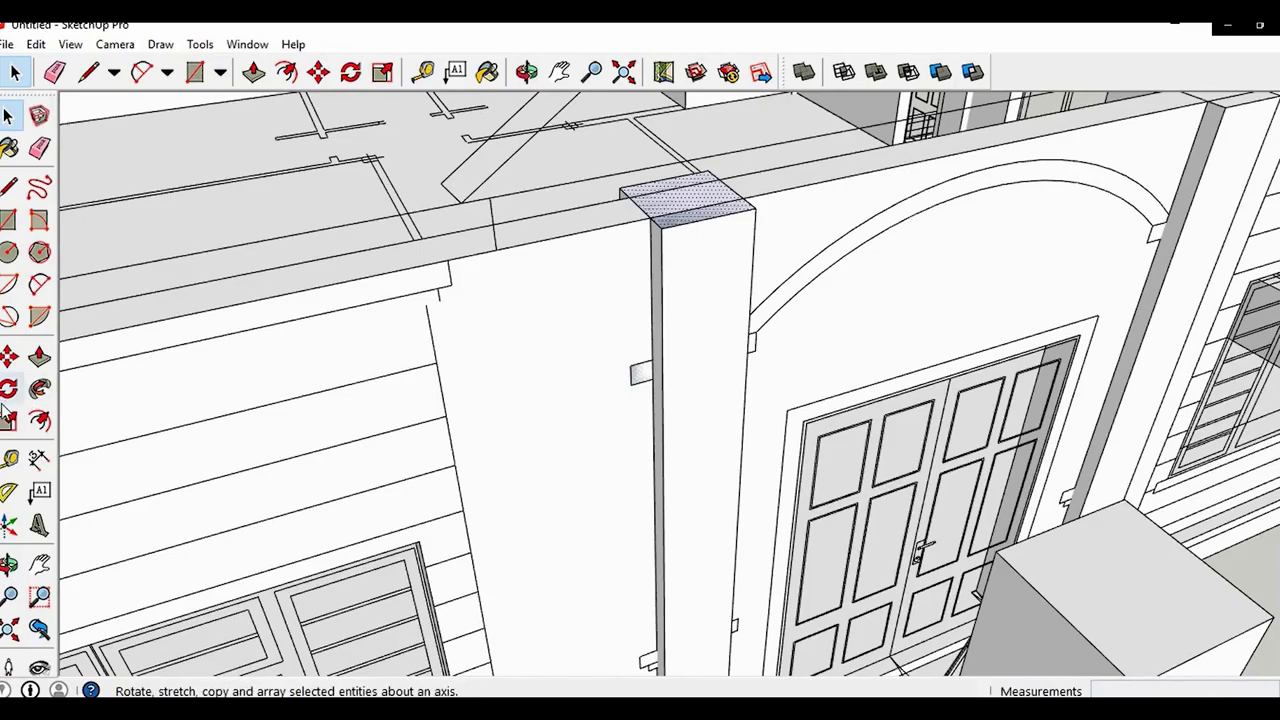
pyautogui.click(643, 383)
pyautogui.moveTo(645, 423); pyautogui.dragTo(643, 408, button='middle')
pyautogui.press('space')
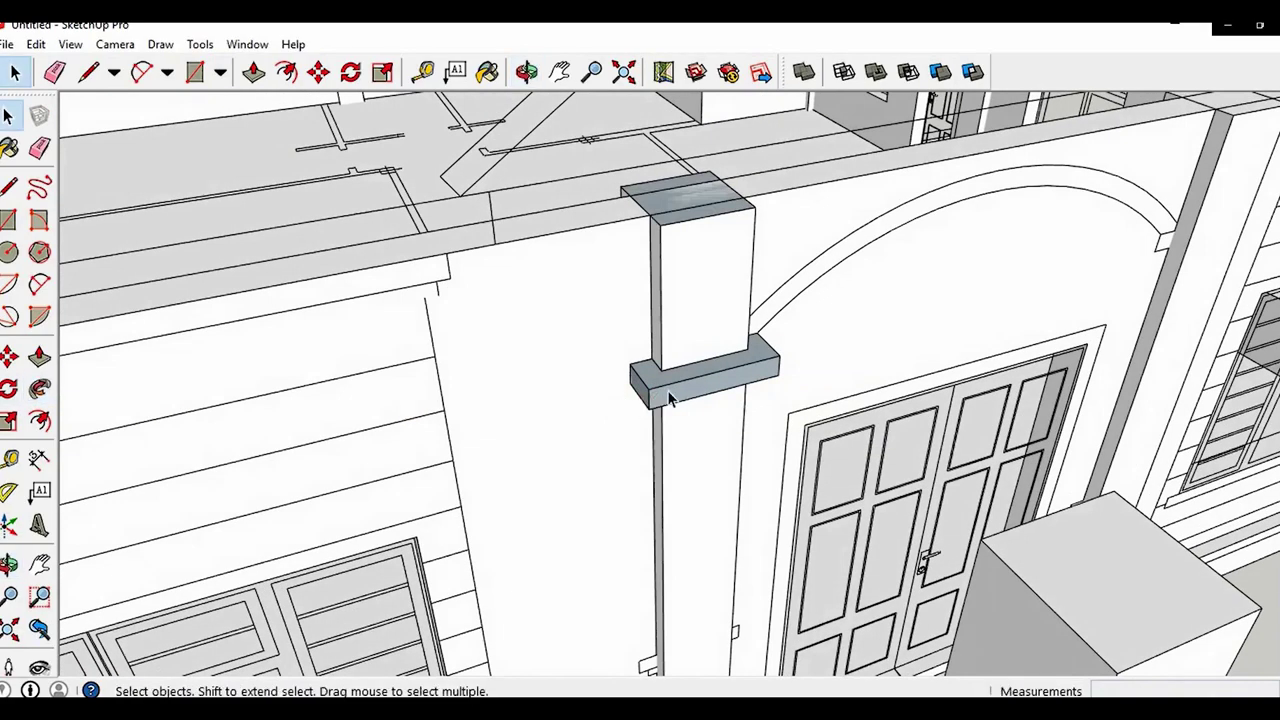
pyautogui.rightClick(669, 391)
pyautogui.click(705, 596)
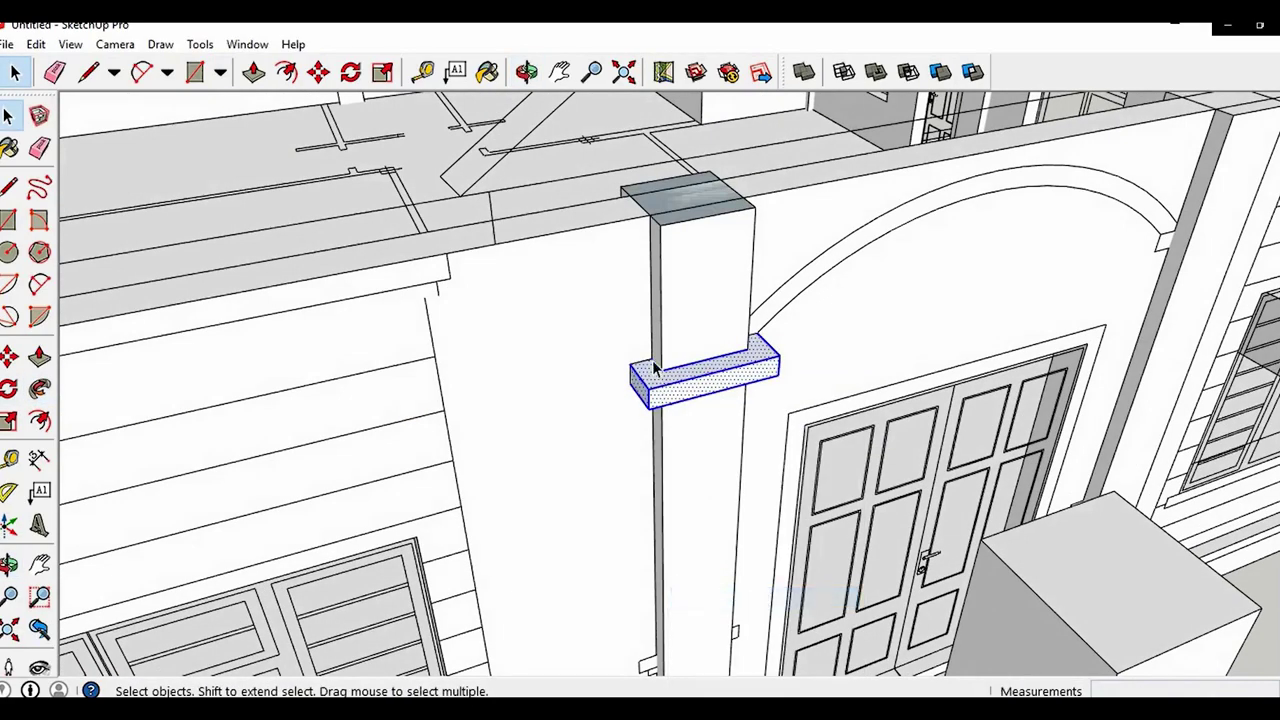
# Trace the stepped lower trim outline beside the column with rectangles and erase the surplus corner edges
pyautogui.moveTo(652, 360); pyautogui.dragTo(672, 428, button='middle')
pyautogui.keyDown('shift'); pyautogui.moveTo(668, 590); pyautogui.dragTo(662, 502, button='middle'); pyautogui.keyUp('shift')
pyautogui.scroll(4, 663, 505)
pyautogui.press('r')
pyautogui.scroll(4, 655, 503)
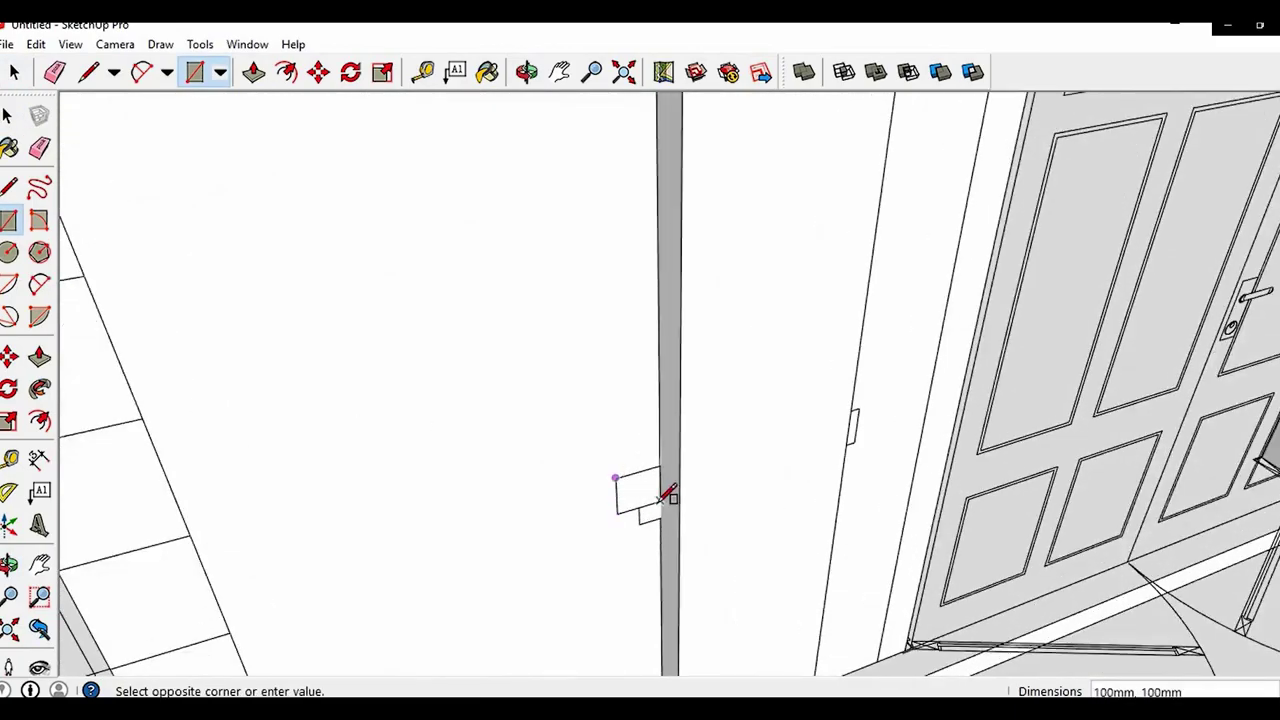
pyautogui.scroll(2, 653, 520)
pyautogui.click(637, 503)
pyautogui.scroll(2, 624, 522)
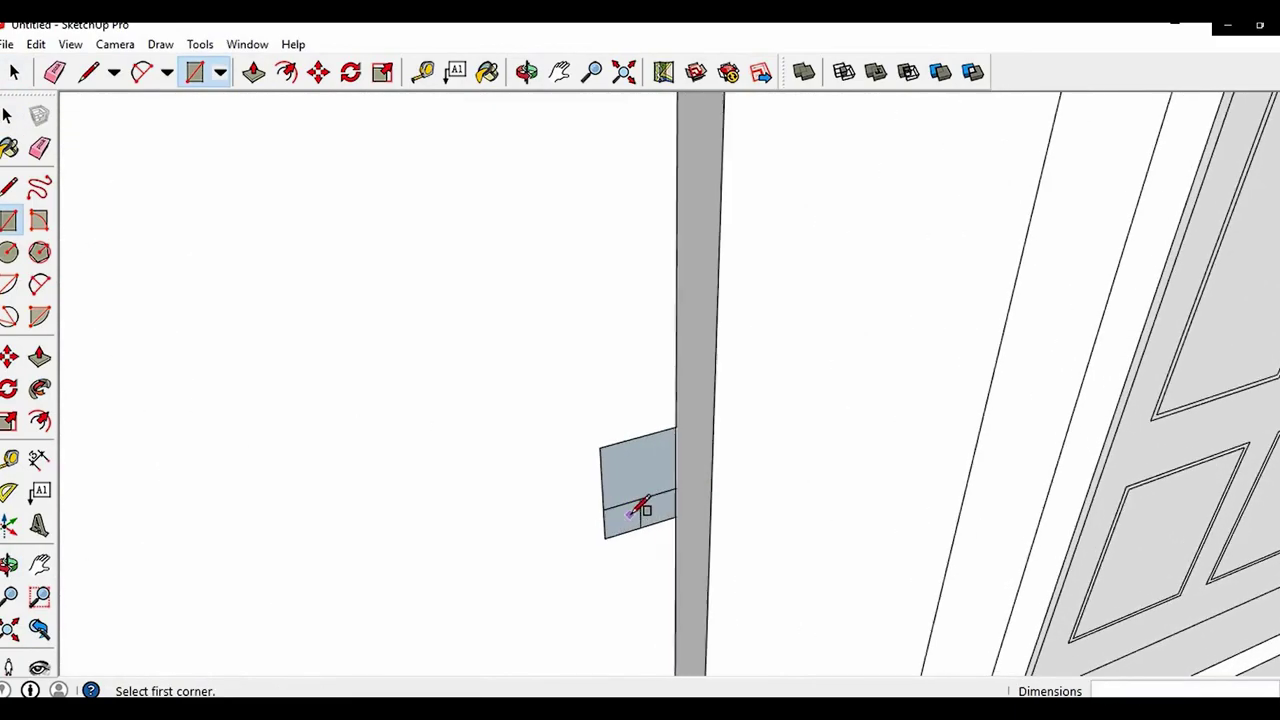
pyautogui.press('e')
pyautogui.moveTo(601, 526); pyautogui.dragTo(633, 556)
pyautogui.scroll(-9, 620, 531)
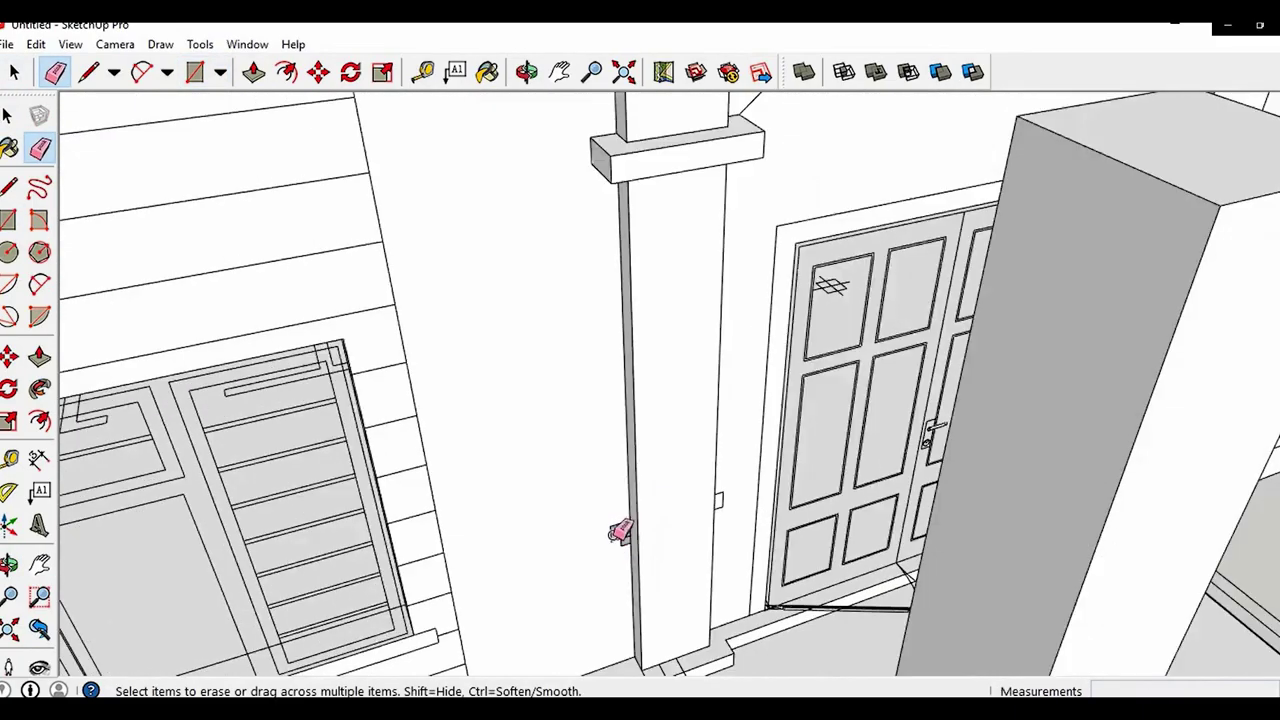
# Run the lower trim profile around the column with Follow Me and make the collar a group
pyautogui.press('space')
pyautogui.scroll(3, 616, 525)
pyautogui.click(615, 530)
pyautogui.scroll(-3, 626, 430)
pyautogui.scroll(3, 642, 503)
pyautogui.press('space')
pyautogui.scroll(2, 620, 494)
pyautogui.tripleClick(620, 495)
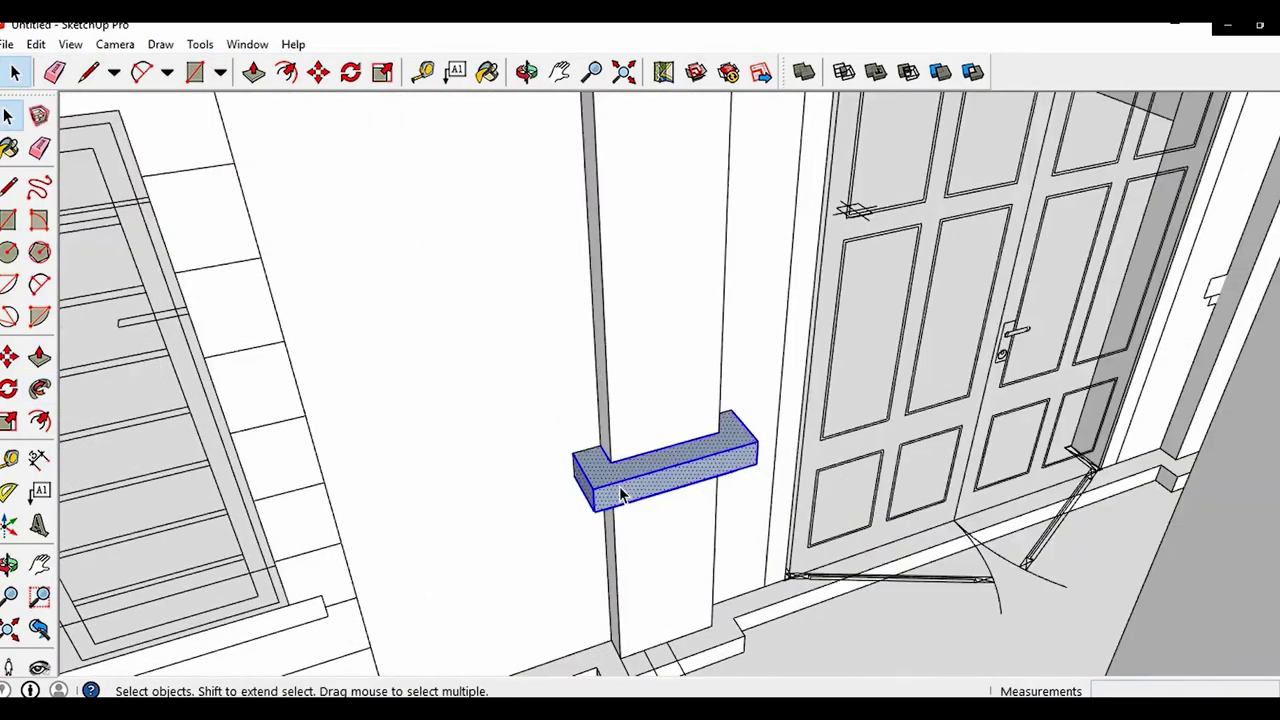
pyautogui.rightClick(620, 490)
pyautogui.click(678, 385)
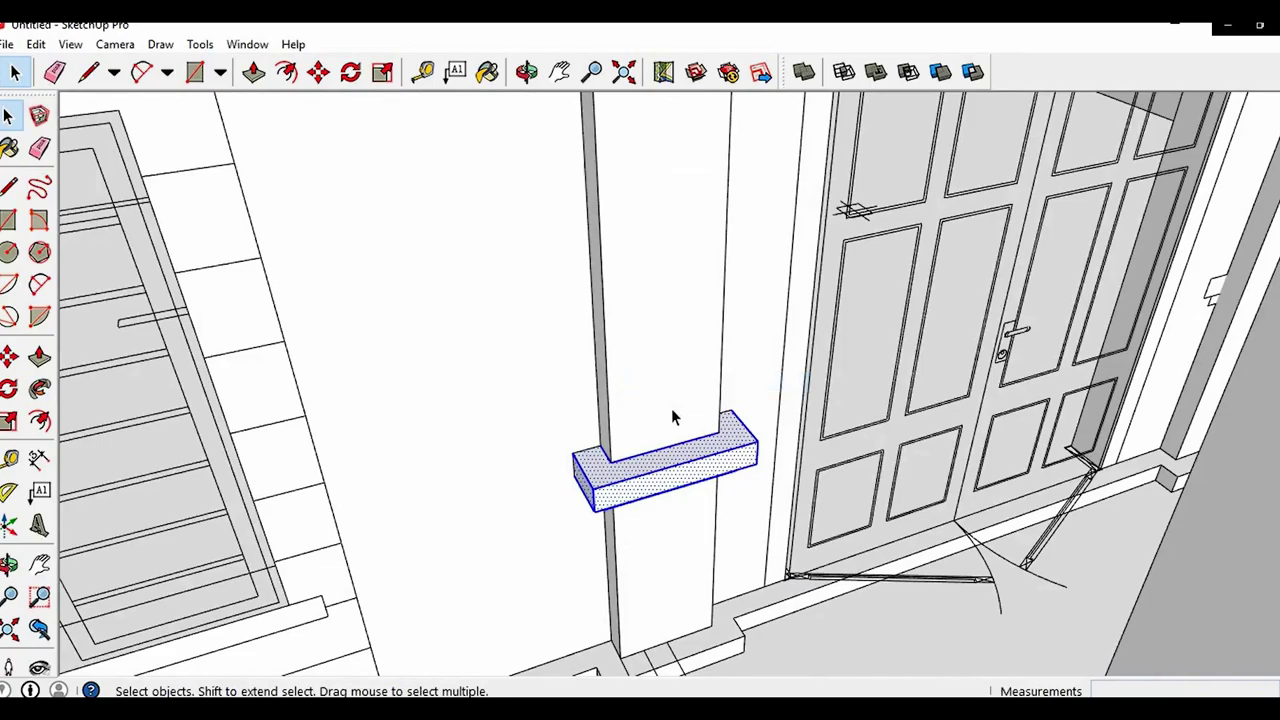
# Select the upper and lower collars and copy them onto the porch column in front of the wall column
pyautogui.scroll(-5, 672, 411)
pyautogui.moveTo(672, 411); pyautogui.dragTo(626, 554, button='middle')
pyautogui.click(660, 359)
pyautogui.keyDown('ctrl'); pyautogui.tripleClick(685, 652); pyautogui.keyUp('ctrl')
pyautogui.scroll(-1, 685, 652)
pyautogui.press('m')
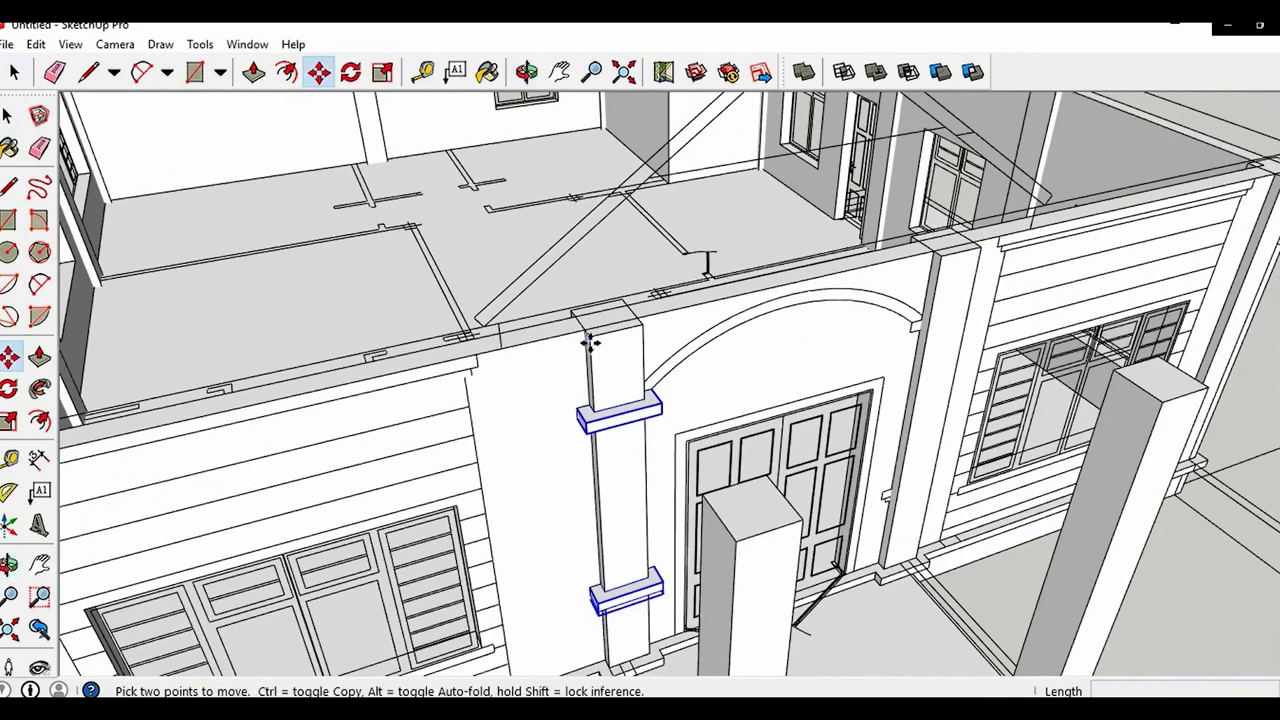
pyautogui.click(591, 341)
pyautogui.press('ctrl')
pyautogui.moveTo(740, 545); pyautogui.dragTo(705, 458, button='middle')
pyautogui.click(670, 419)
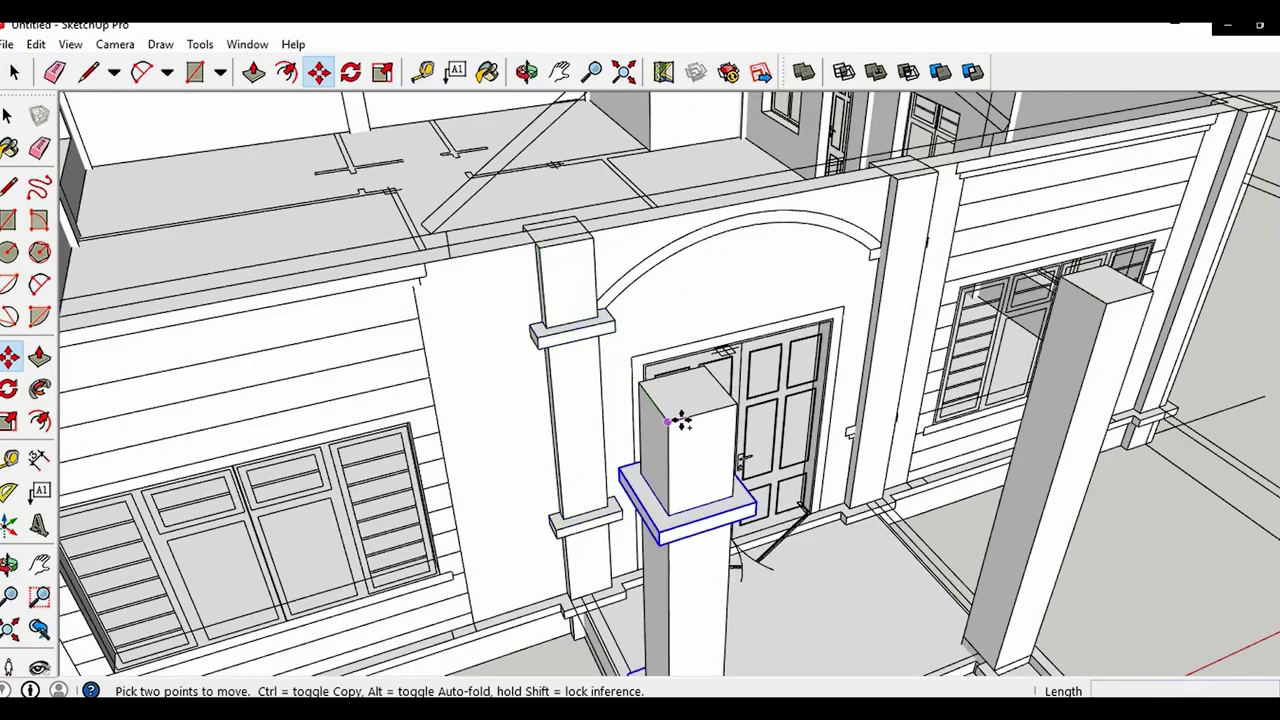
# Copy the pair of collars 2200 mm across to the wall column beyond the door and onto its porch column
pyautogui.click(673, 420)
pyautogui.press('ctrl')
pyautogui.click(1108, 298)
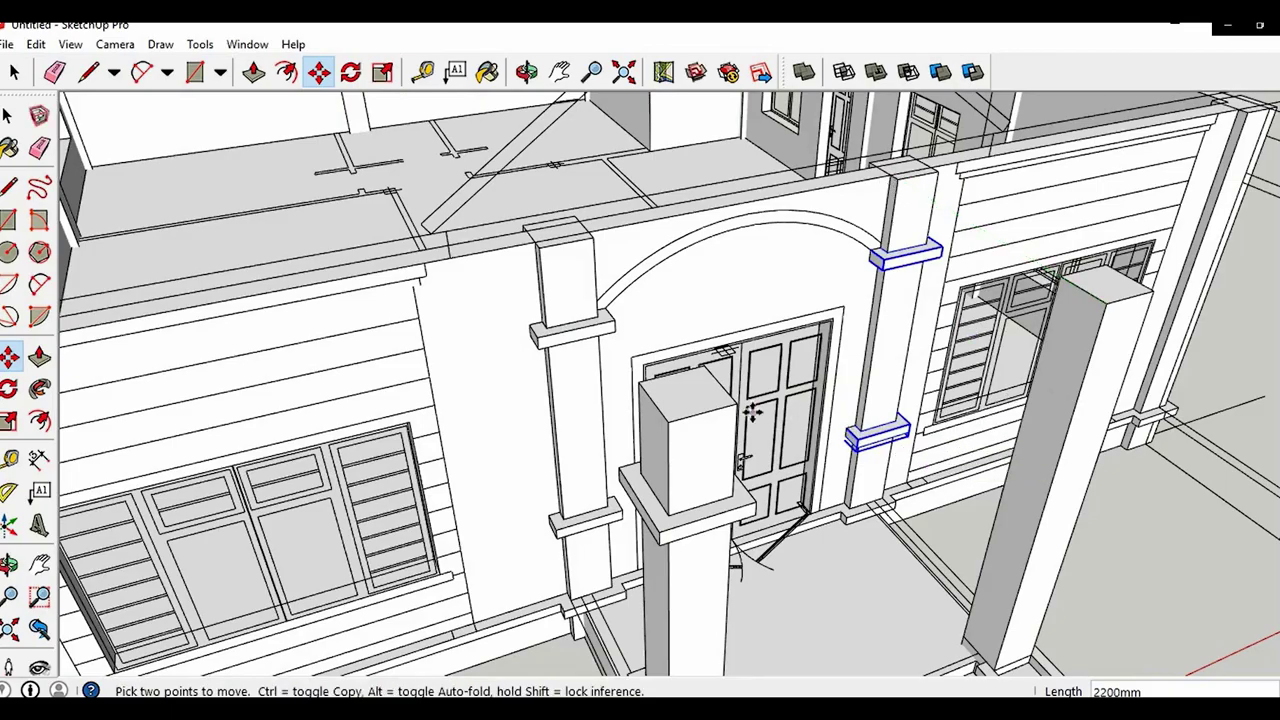
pyautogui.scroll(-3, 752, 412)
pyautogui.moveTo(809, 323); pyautogui.dragTo(735, 370, button='middle')
pyautogui.scroll(3, 843, 246)
pyautogui.click(843, 246)
pyautogui.press('ctrl')
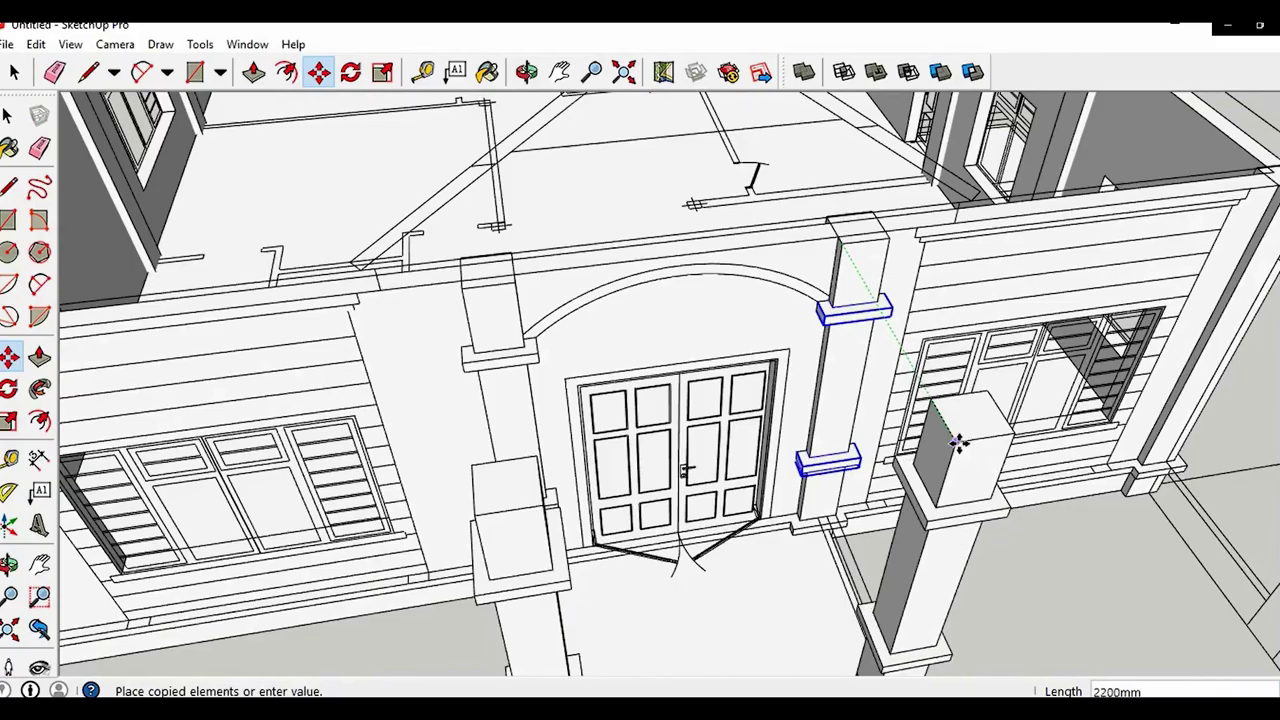
pyautogui.click(958, 442)
pyautogui.press('space')
pyautogui.scroll(-4, 900, 420)
pyautogui.keyDown('shift'); pyautogui.moveTo(928, 640); pyautogui.dragTo(569, 446, button='middle'); pyautogui.keyUp('shift')
pyautogui.click(795, 598)
# Draw a vertical rectangle spanning from the top of the wall column to the porch column, down to the upper collars
pyautogui.scroll(4, 560, 310)
pyautogui.press('r')
pyautogui.scroll(2, 526, 172)
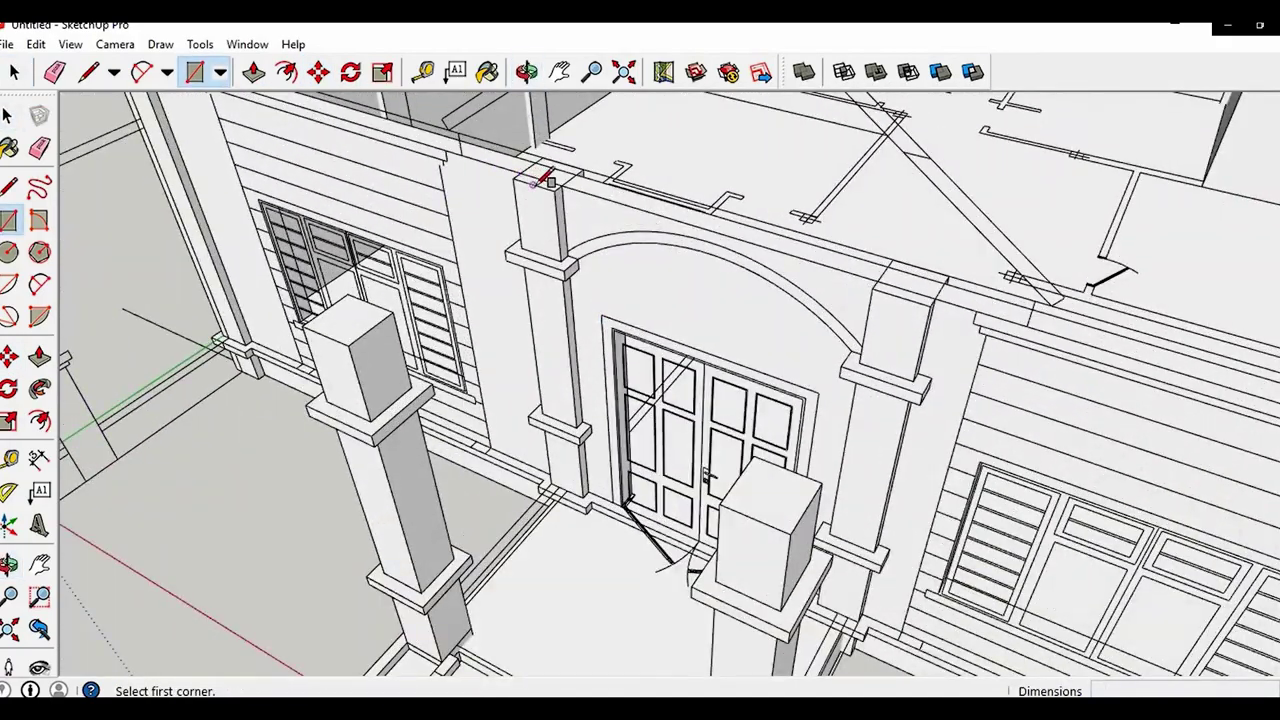
pyautogui.click(533, 184)
pyautogui.moveTo(533, 184); pyautogui.dragTo(395, 290, button='middle')
pyautogui.scroll(3, 465, 372)
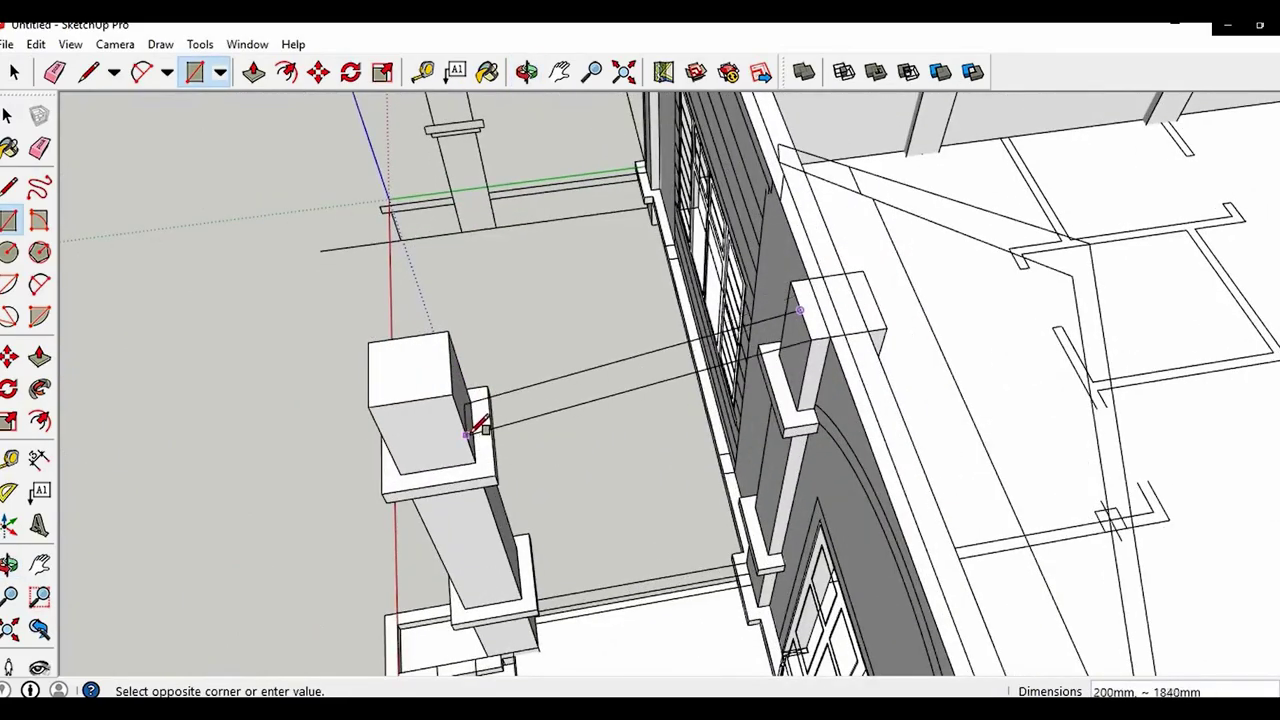
pyautogui.click(474, 429)
# Extrude the spanning rectangle 100 mm on one side and thicken it on its opposite side to form a beam
pyautogui.moveTo(531, 417); pyautogui.dragTo(610, 420, button='middle')
pyautogui.scroll(3, 780, 376)
pyautogui.press('p')
pyautogui.click(798, 372)
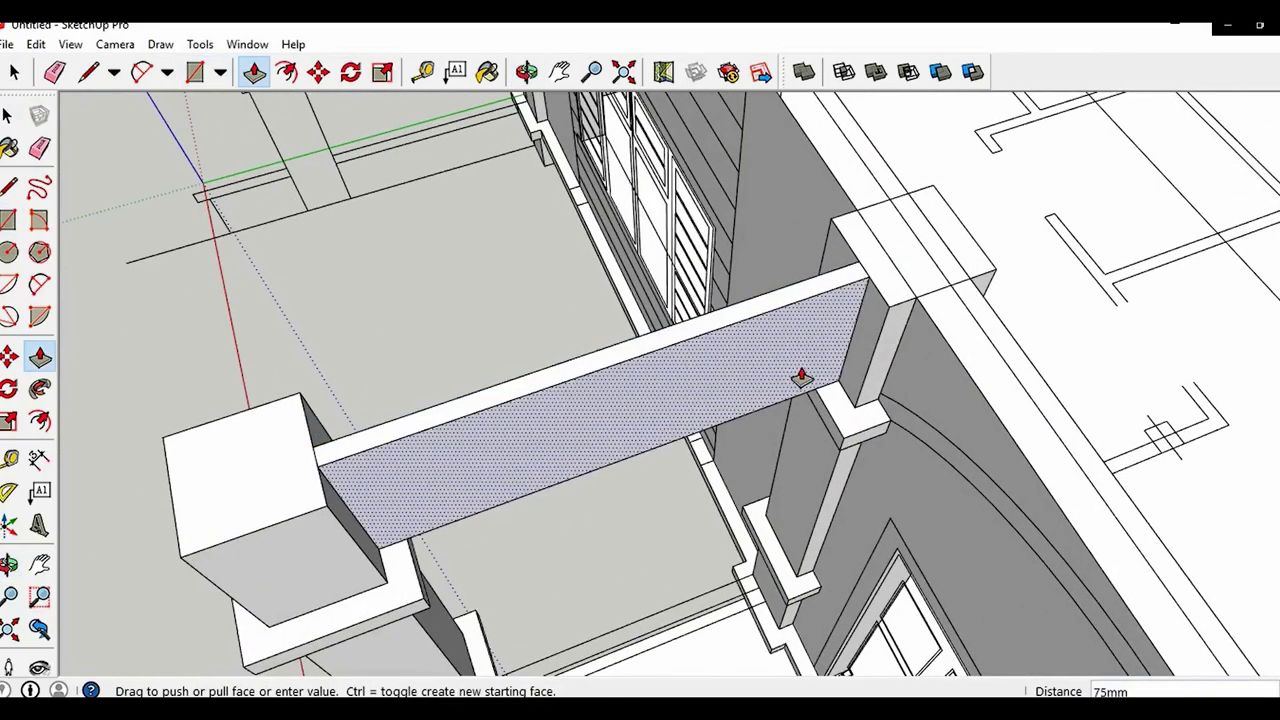
pyautogui.write('100')
pyautogui.press('Return')
pyautogui.moveTo(803, 374); pyautogui.dragTo(883, 427, button='middle')
pyautogui.keyDown('shift'); pyautogui.moveTo(852, 497); pyautogui.dragTo(722, 339, button='middle'); pyautogui.keyUp('shift')
pyautogui.click(849, 392)
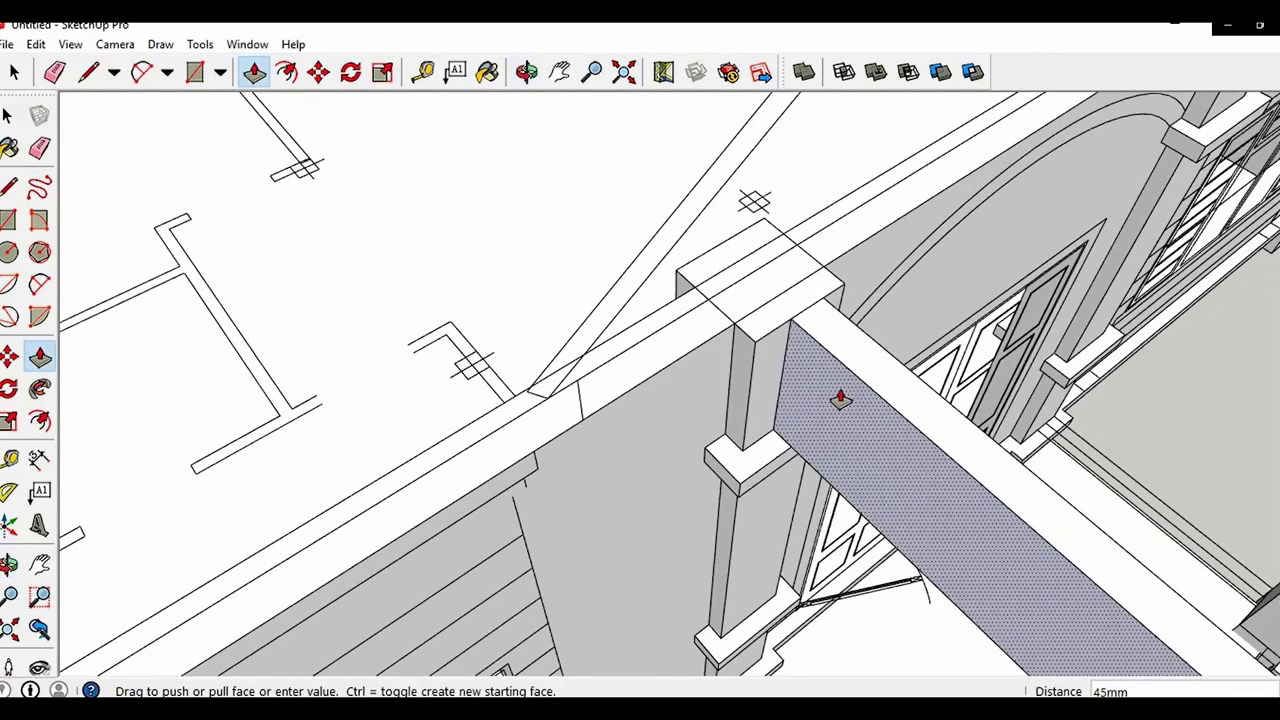
# Select the whole beam between the wall column and porch column and make it a group
pyautogui.press('space')
pyautogui.moveTo(794, 372); pyautogui.dragTo(569, 397, button='middle')
pyautogui.tripleClick(569, 397)
pyautogui.press('q')
pyautogui.moveTo(482, 384); pyautogui.dragTo(872, 382, button='middle')
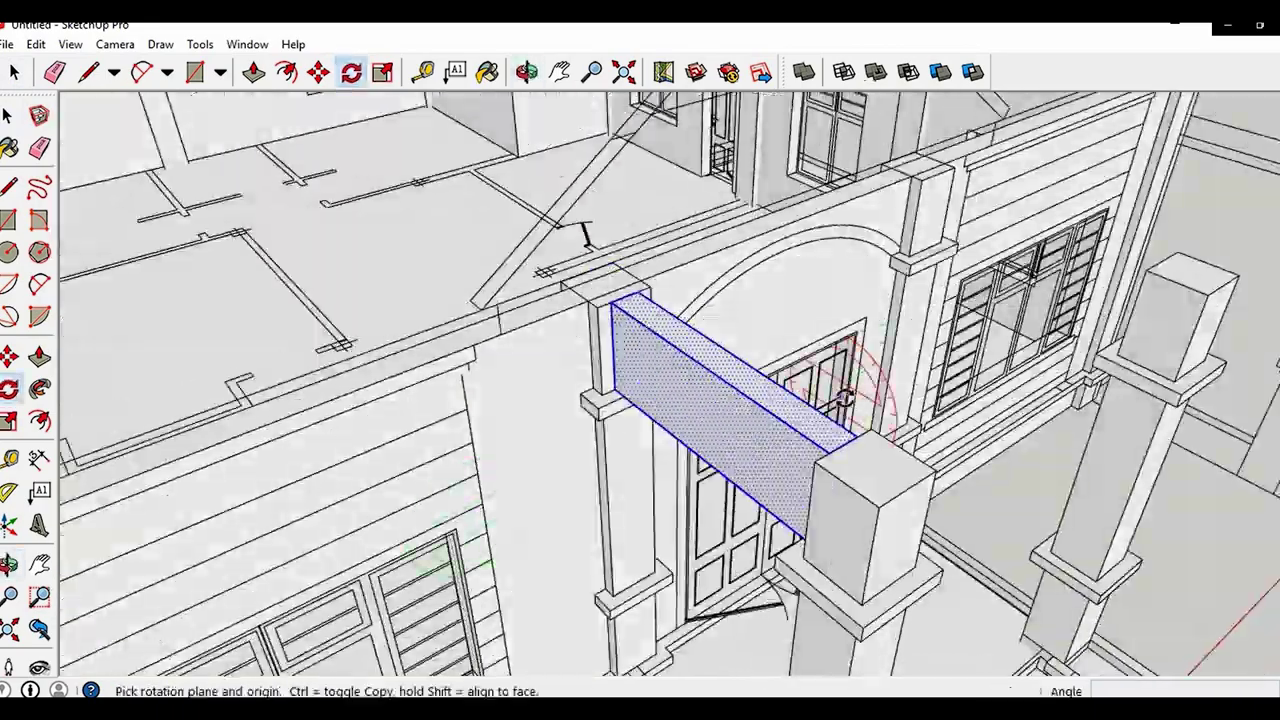
pyautogui.hotkey('ctrl', 'g')
# Draw a 100 mm high rectangle about 1600 mm long under the beam, between the two upper collars
pyautogui.scroll(2, 677, 408)
pyautogui.press('space')
pyautogui.scroll(4, 585, 405)
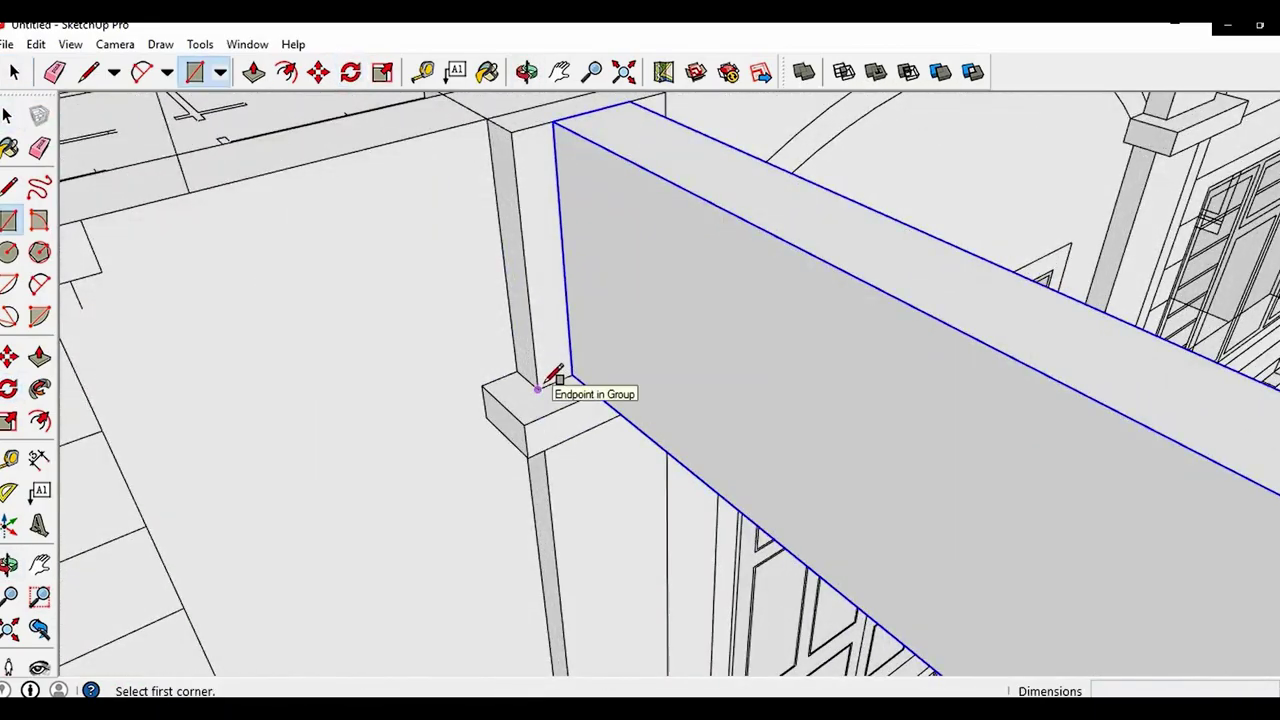
pyautogui.click(561, 408)
pyautogui.scroll(-2, 563, 406)
pyautogui.moveTo(566, 404); pyautogui.dragTo(888, 468, button='middle')
pyautogui.click(1058, 504)
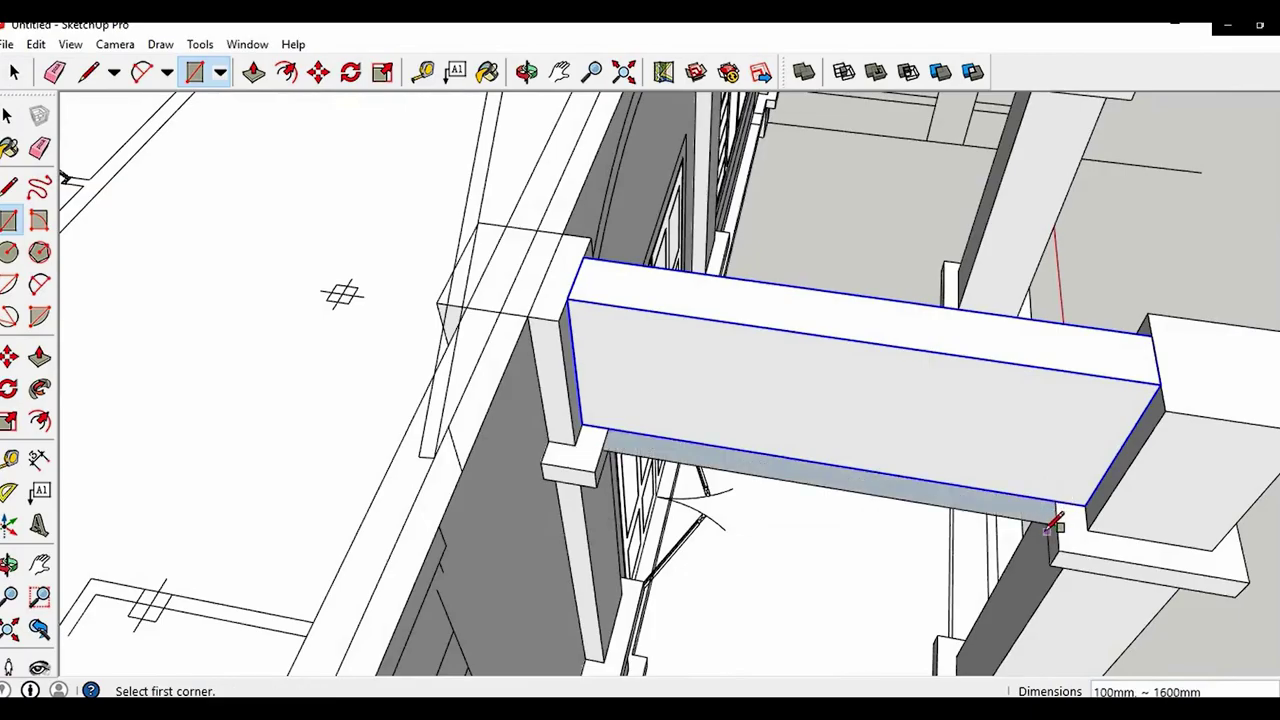
# Extrude the strip under the beam into a solid trim connecting the two upper collars
pyautogui.press('p')
pyautogui.click(1049, 567)
pyautogui.moveTo(1049, 567); pyautogui.dragTo(590, 357, button='middle')
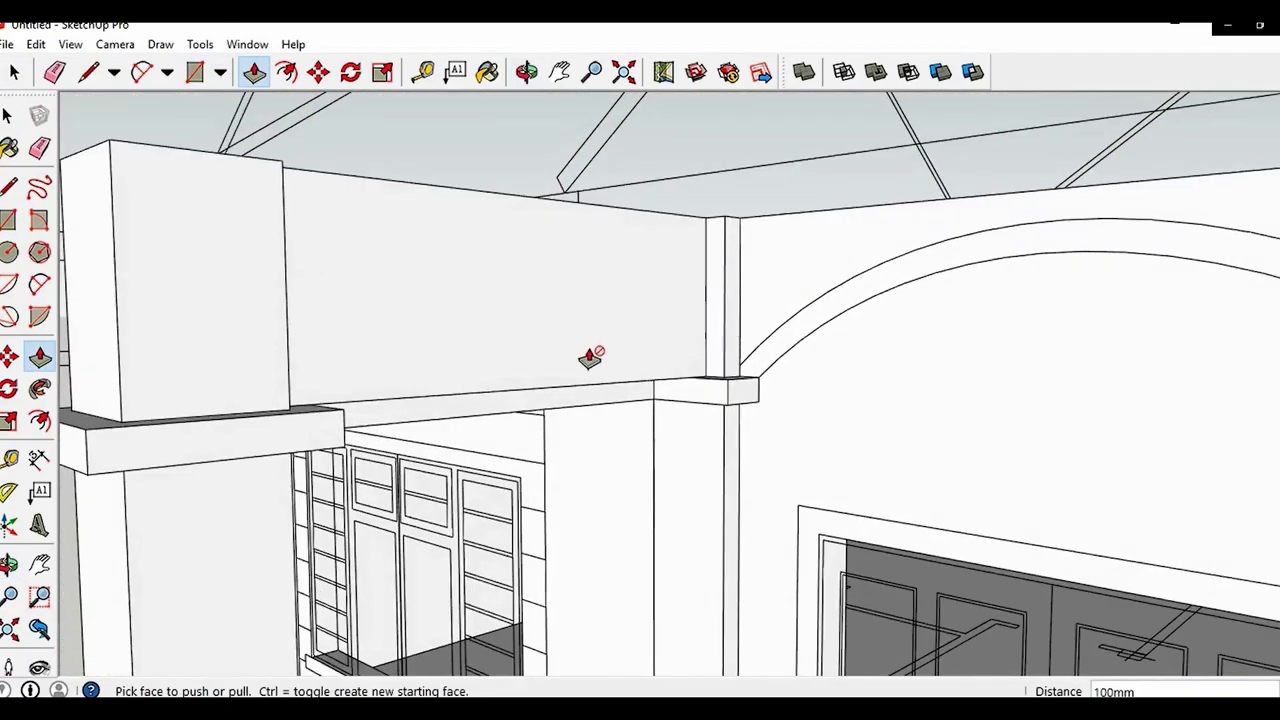
pyautogui.moveTo(620, 405); pyautogui.dragTo(650, 540, button='middle')
pyautogui.click(726, 366)
# Select the beam with its trim strip and copy both to the matching columns across the entrance
pyautogui.press('space')
pyautogui.tripleClick(674, 387)
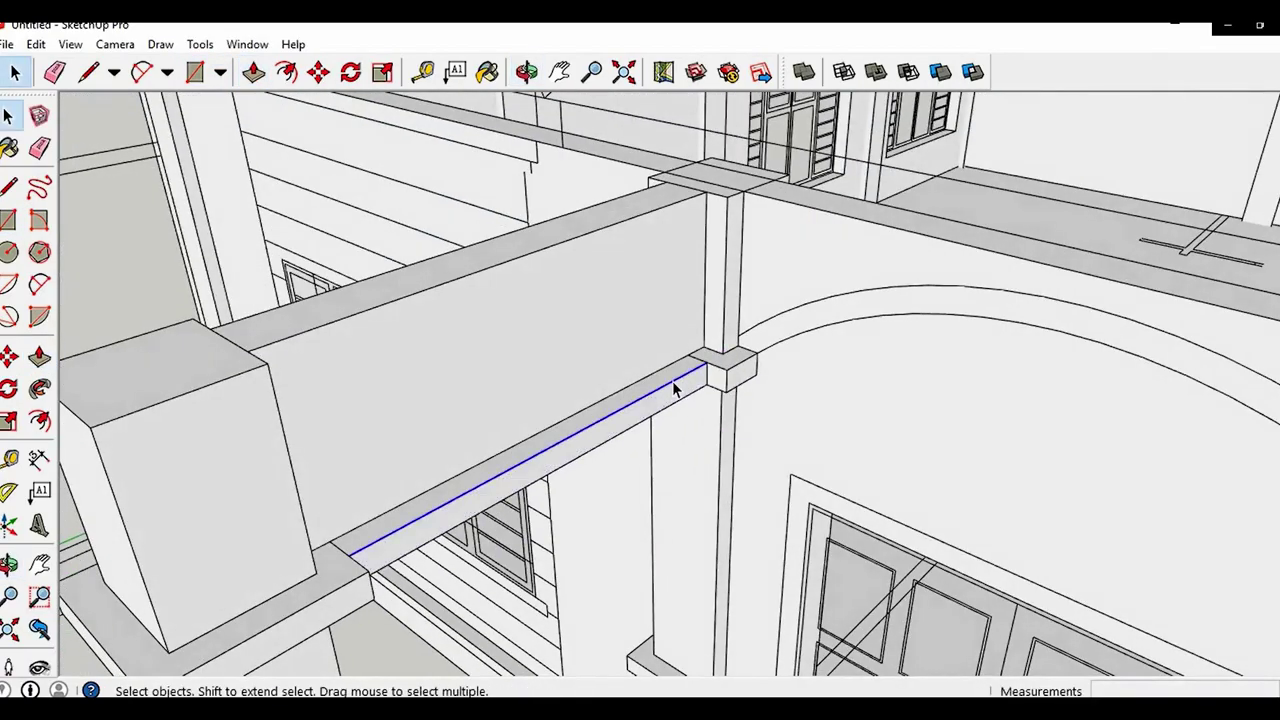
pyautogui.scroll(-2, 675, 389)
pyautogui.moveTo(677, 388); pyautogui.dragTo(772, 438, button='middle')
pyautogui.keyDown('shift'); pyautogui.click(631, 418); pyautogui.keyUp('shift')
pyautogui.scroll(-2, 629, 416)
pyautogui.press('m')
pyautogui.click(664, 518)
pyautogui.click(1135, 535)
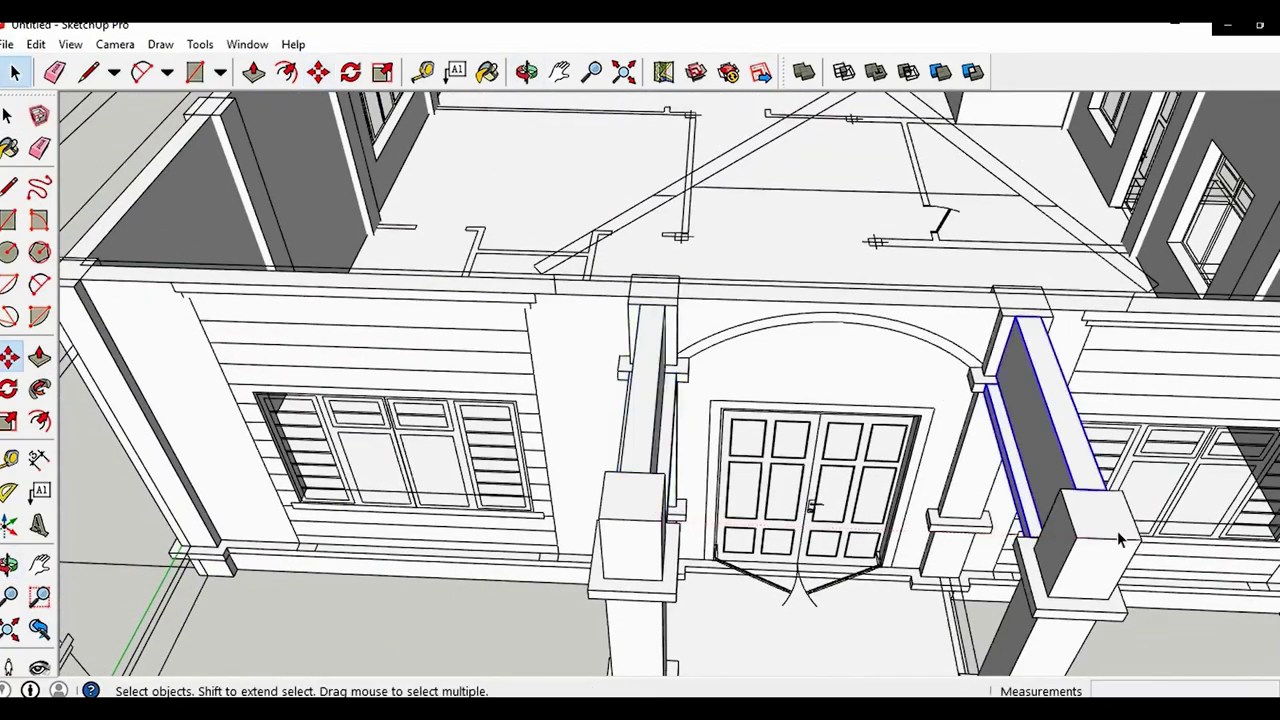
pyautogui.scroll(-3, 1137, 532)
pyautogui.moveTo(1137, 532); pyautogui.dragTo(990, 510, button='middle')
pyautogui.press('space')
pyautogui.click(993, 580)
# Trace the lower and upper curves of the arch above the front door with two arcs between the column collars
pyautogui.moveTo(993, 582); pyautogui.dragTo(748, 266, button='middle')
pyautogui.scroll(3, 748, 266)
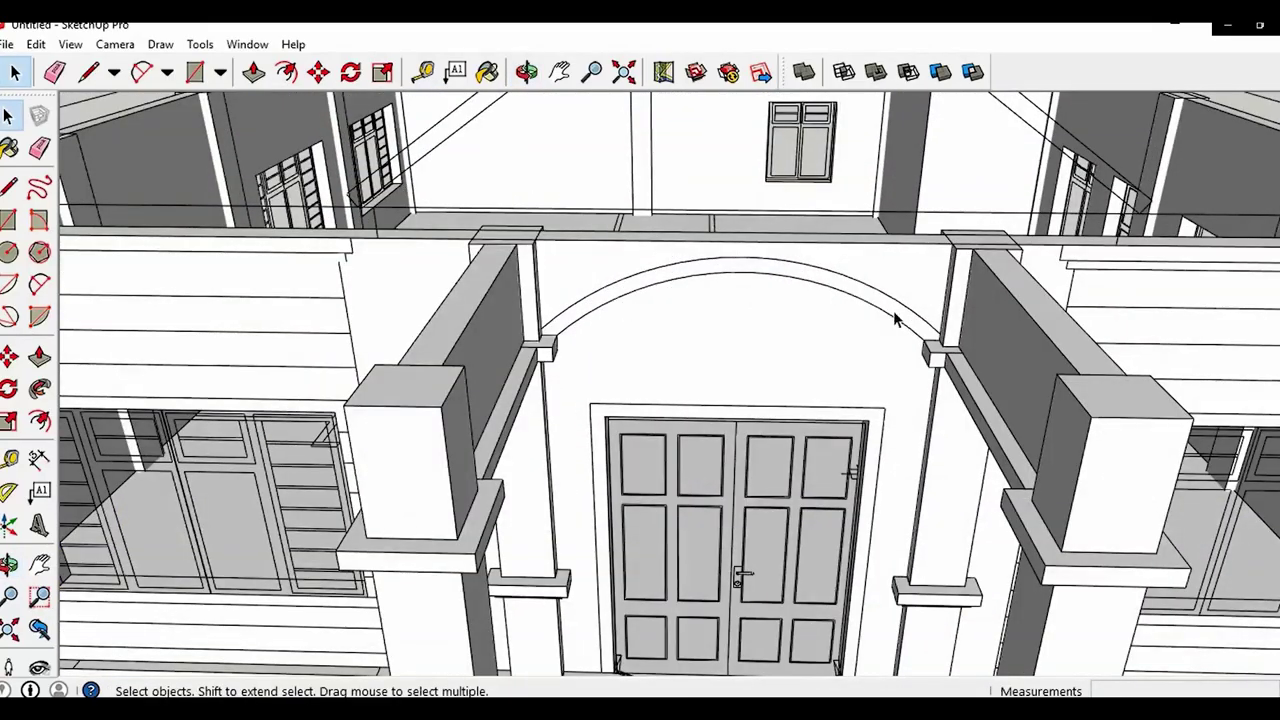
pyautogui.scroll(3, 720, 314)
pyautogui.press('a')
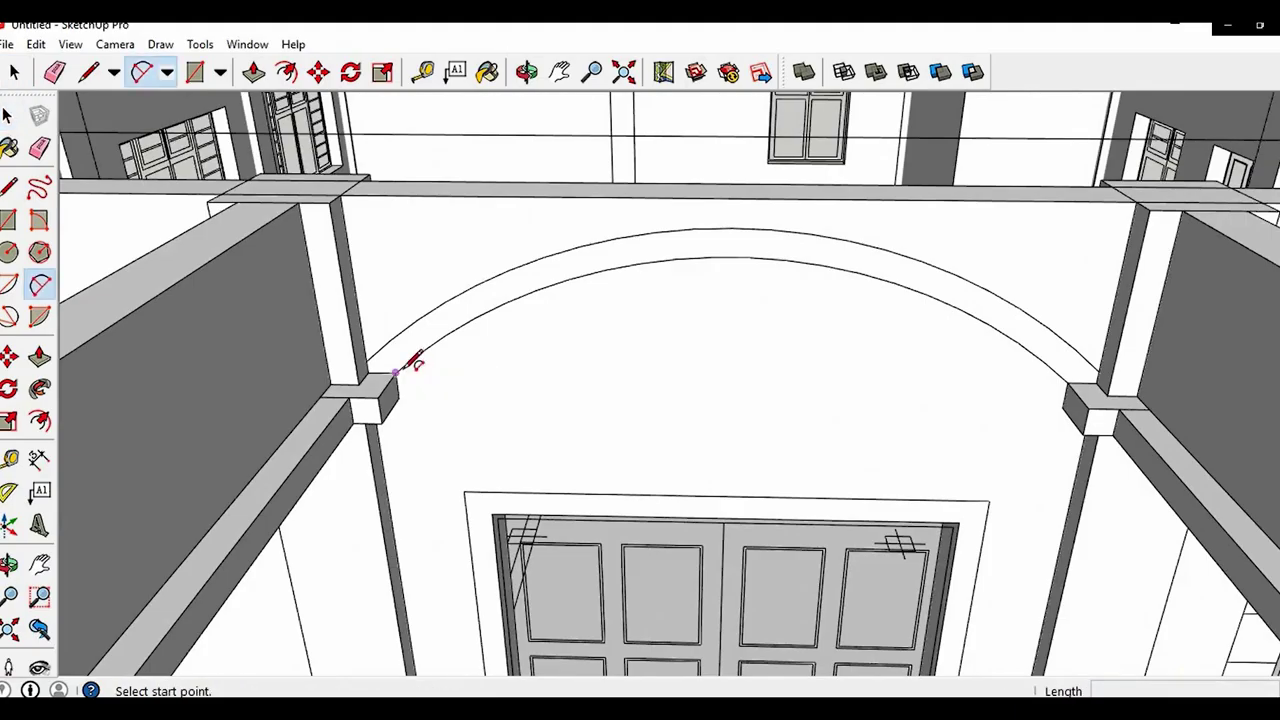
pyautogui.click(1068, 380)
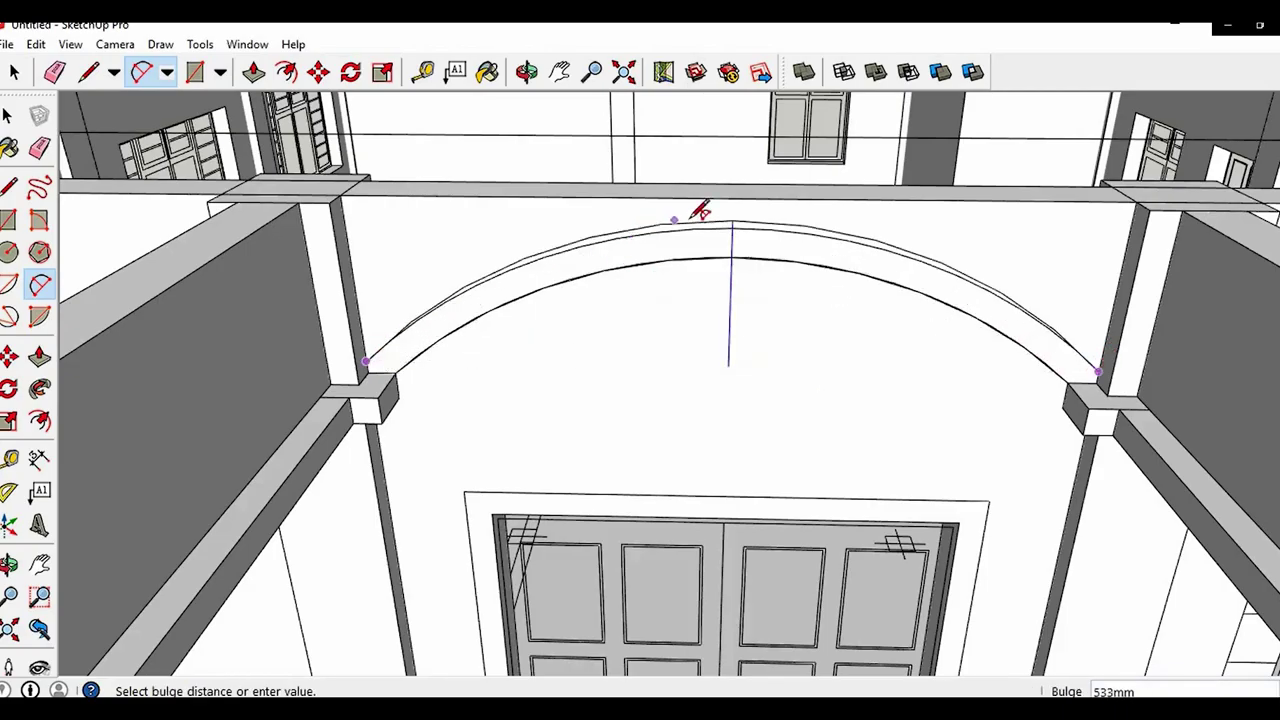
pyautogui.click(731, 228)
# Close both ends of the traced arch band with short lines along the tops of the collars
pyautogui.press('l')
pyautogui.scroll(4, 500, 305)
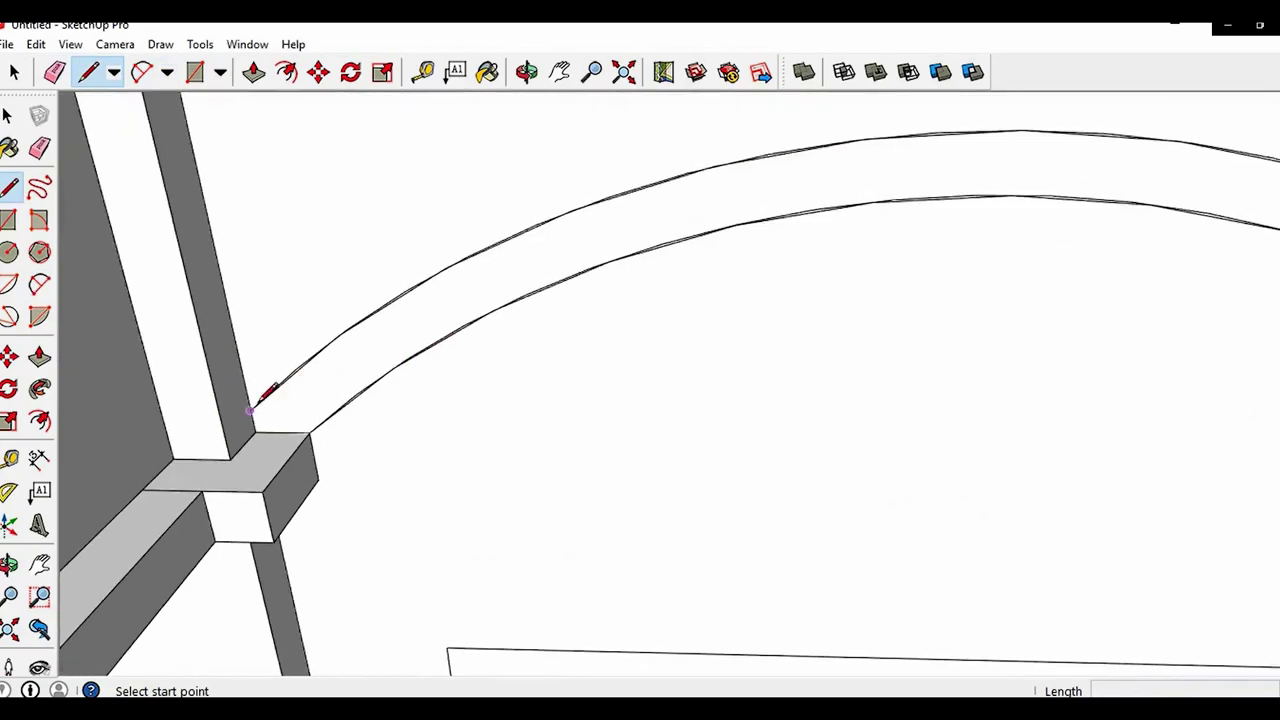
pyautogui.scroll(3, 250, 410)
pyautogui.click(258, 447)
pyautogui.scroll(-1, 260, 447)
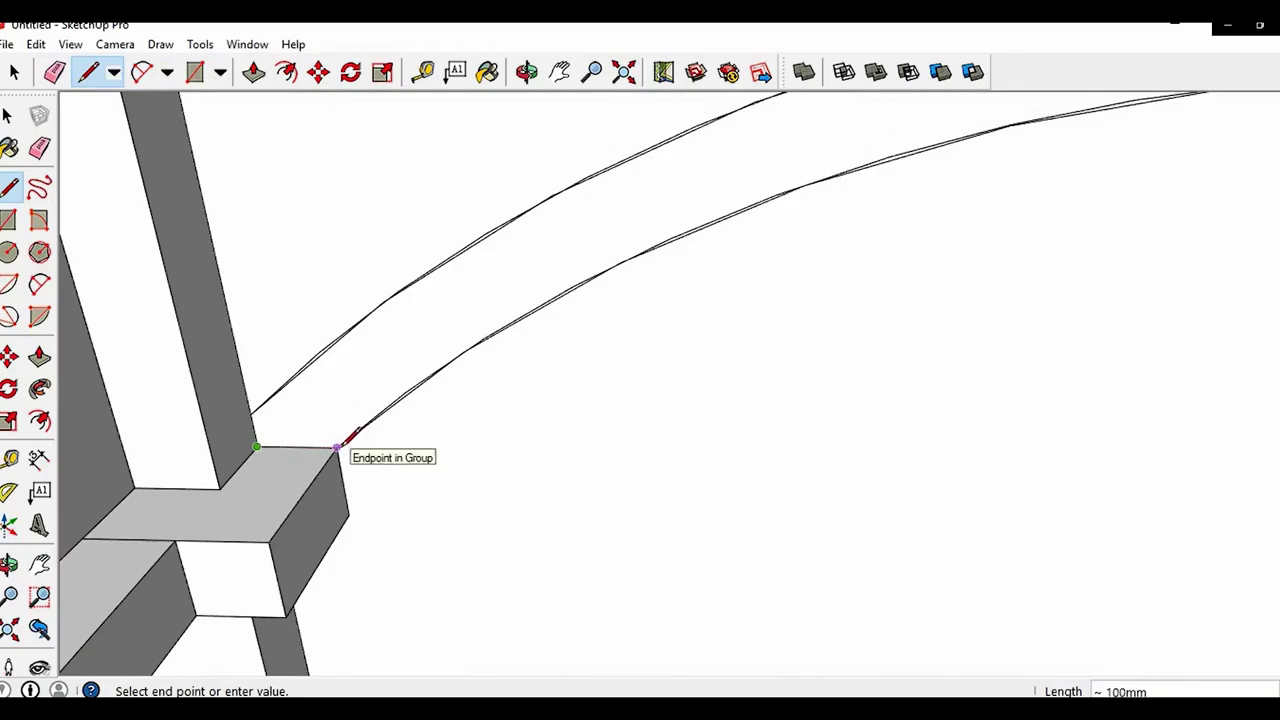
pyautogui.click(337, 448)
pyautogui.scroll(-3, 335, 430)
pyautogui.keyDown('shift'); pyautogui.moveTo(890, 385); pyautogui.dragTo(637, 374, button='middle'); pyautogui.keyUp('shift')
pyautogui.scroll(-2, 630, 375)
pyautogui.scroll(6, 955, 405)
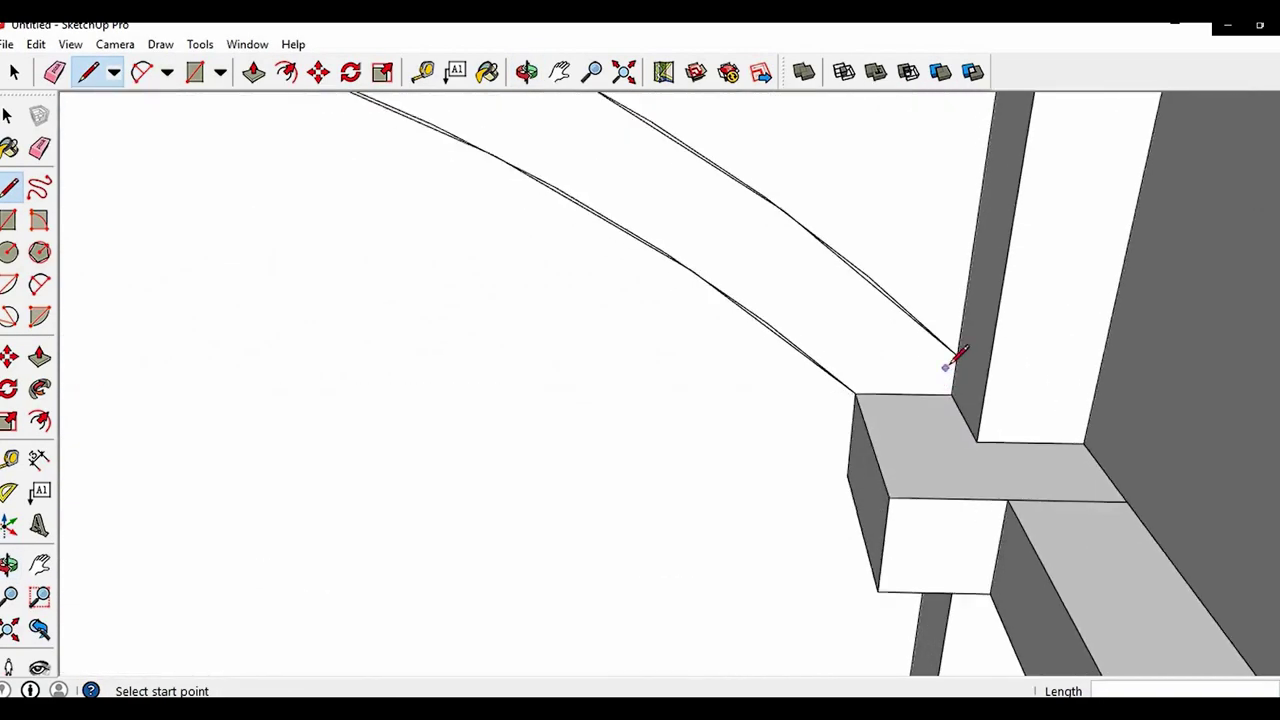
pyautogui.click(856, 391)
# Extrude the arch band 100 mm out from the wall and make it a group
pyautogui.press('space')
pyautogui.click(873, 354)
pyautogui.press('p')
pyautogui.moveTo(901, 360); pyautogui.dragTo(1018, 318)
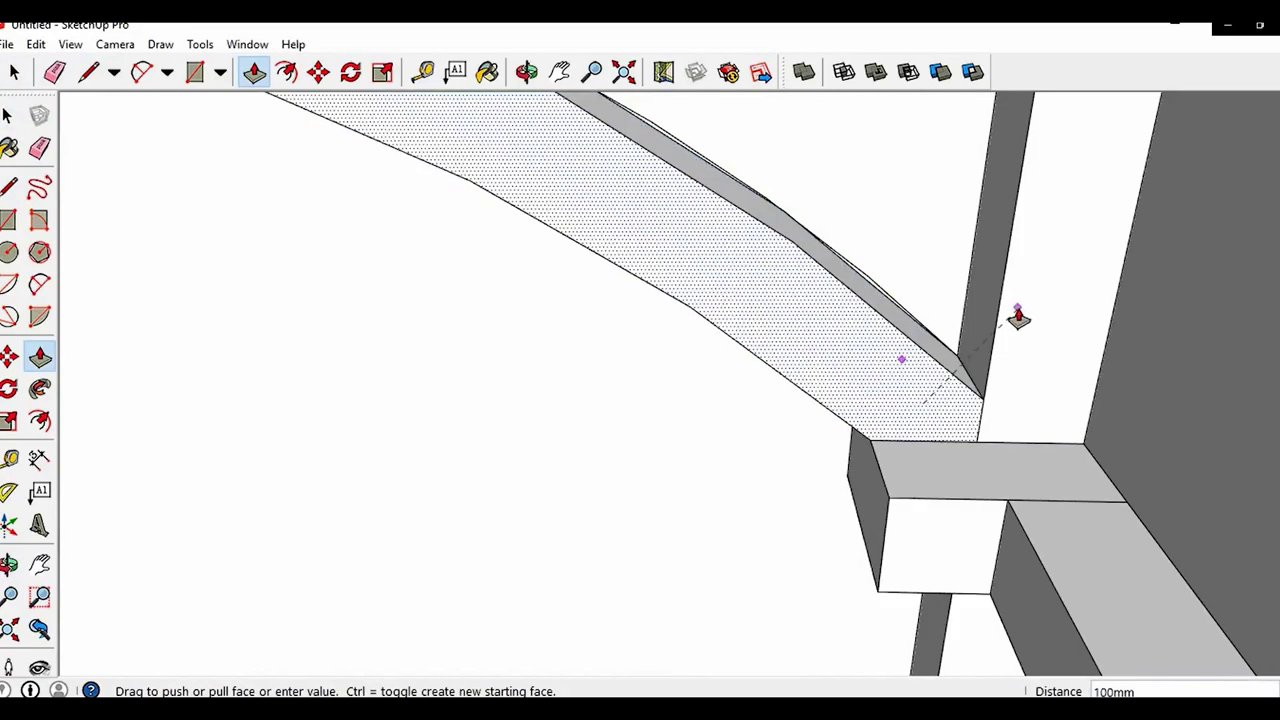
pyautogui.moveTo(1018, 318); pyautogui.dragTo(803, 308, button='middle')
pyautogui.scroll(-3, 880, 379)
pyautogui.press('space')
pyautogui.tripleClick(880, 379)
pyautogui.hotkey('ctrl', 'g')
# Move the arch group from the wall columns out to the front porch columns
pyautogui.scroll(-3, 893, 358)
pyautogui.scroll(-3, 893, 358)
pyautogui.press('m')
pyautogui.press('ctrl')
pyautogui.click(594, 176)
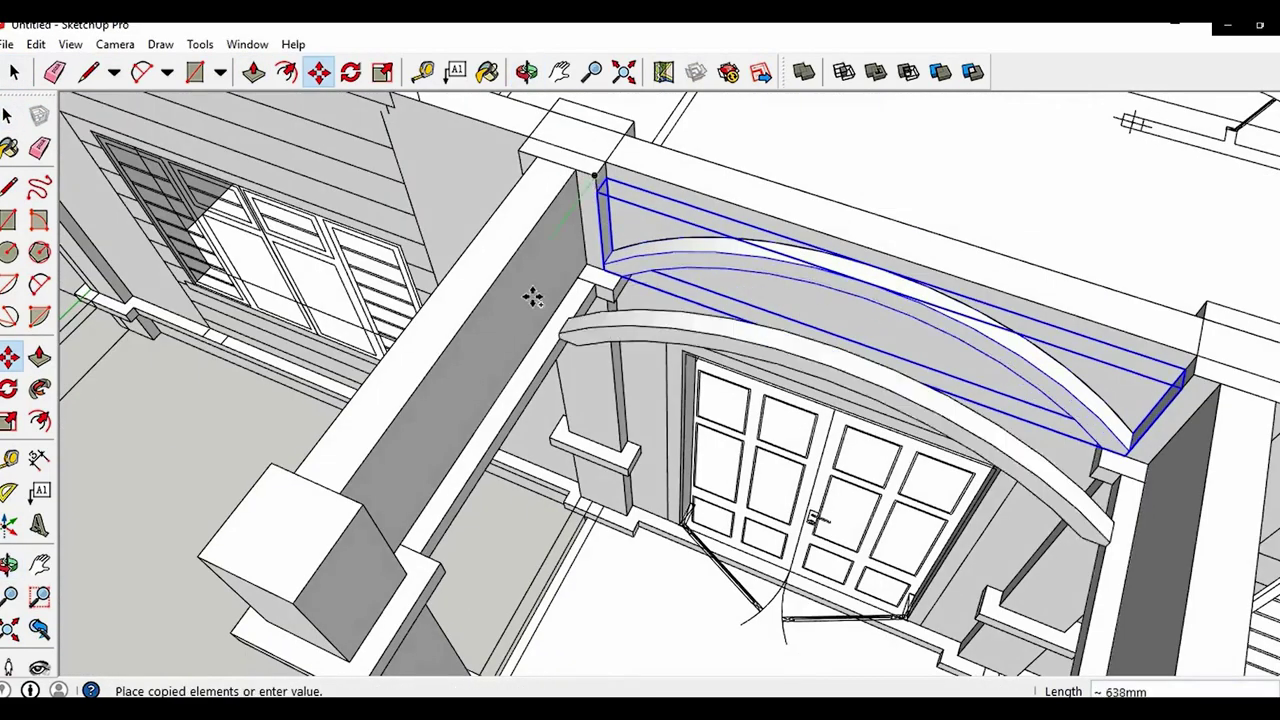
pyautogui.press('Escape')
pyautogui.click(594, 184)
pyautogui.click(304, 588)
pyautogui.scroll(-3, 337, 490)
pyautogui.press('space')
pyautogui.click(271, 470)
# Draw a rectangle over the wall above the front door, spanning between the two wall columns down to the collar tops
pyautogui.moveTo(271, 470); pyautogui.dragTo(571, 361, button='middle')
pyautogui.scroll(3, 573, 361)
pyautogui.press('r')
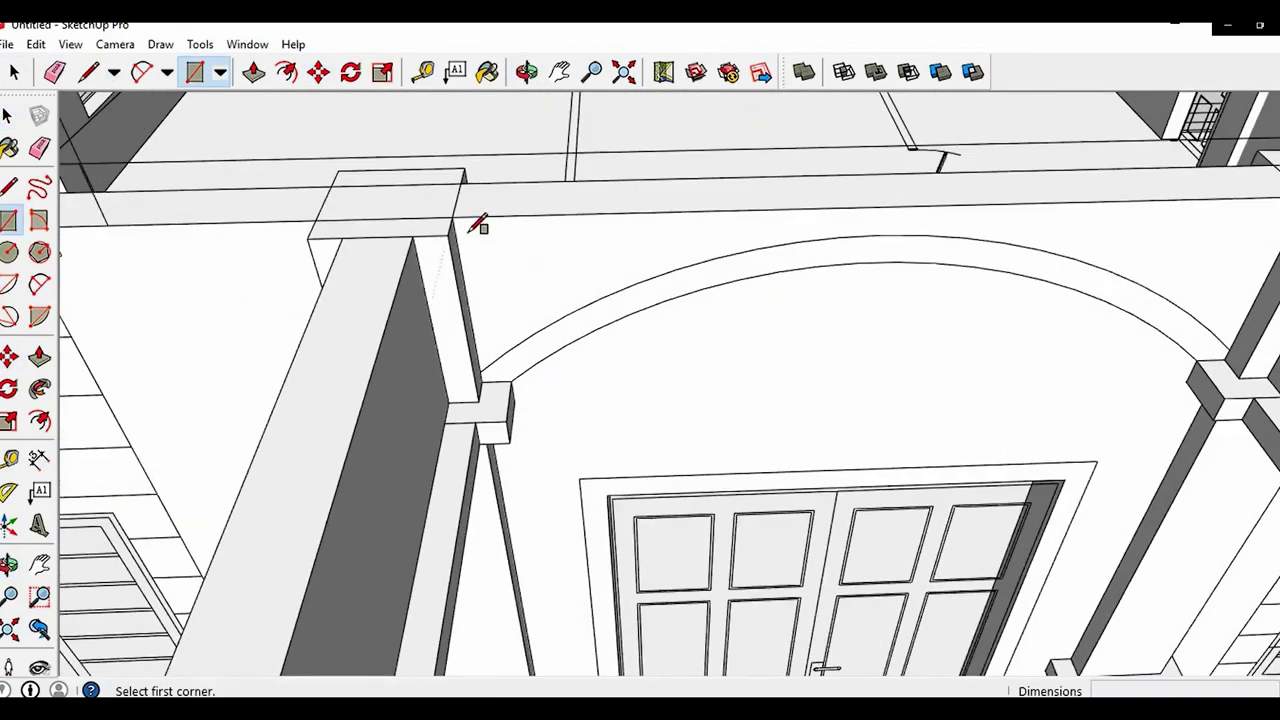
pyautogui.scroll(-3, 722, 420)
pyautogui.scroll(5, 1088, 377)
pyautogui.click(1007, 397)
pyautogui.scroll(-3, 880, 343)
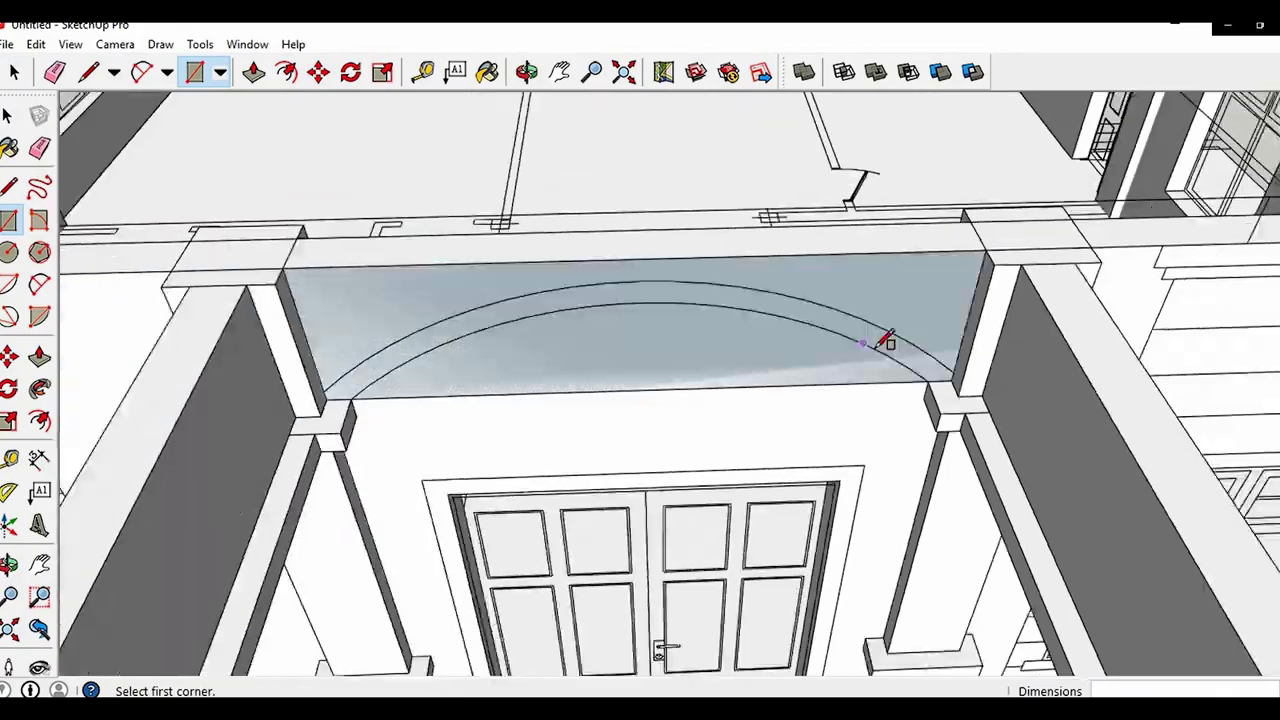
# Extrude the rectangle above the door 200 mm into a cross beam and make it a group
pyautogui.press('p')
pyautogui.click(879, 340)
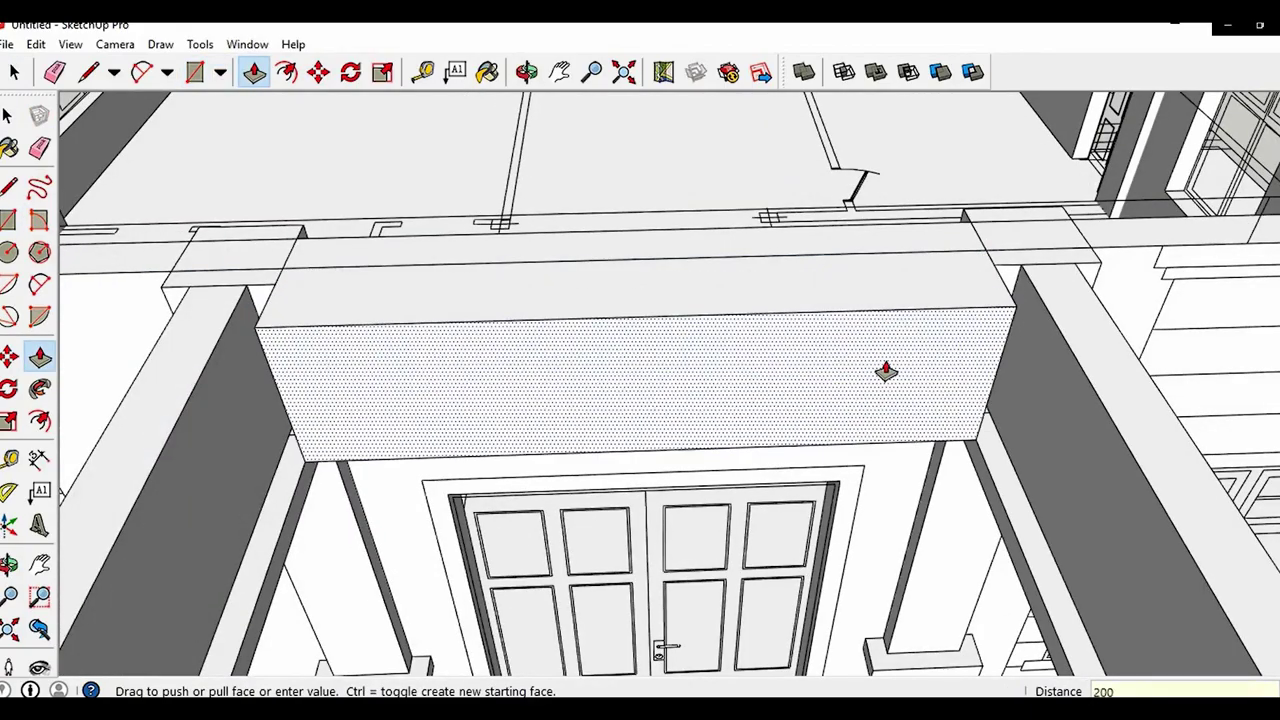
pyautogui.press('Return')
pyautogui.press('space')
pyautogui.tripleClick(829, 362)
pyautogui.hotkey('ctrl', 'g')
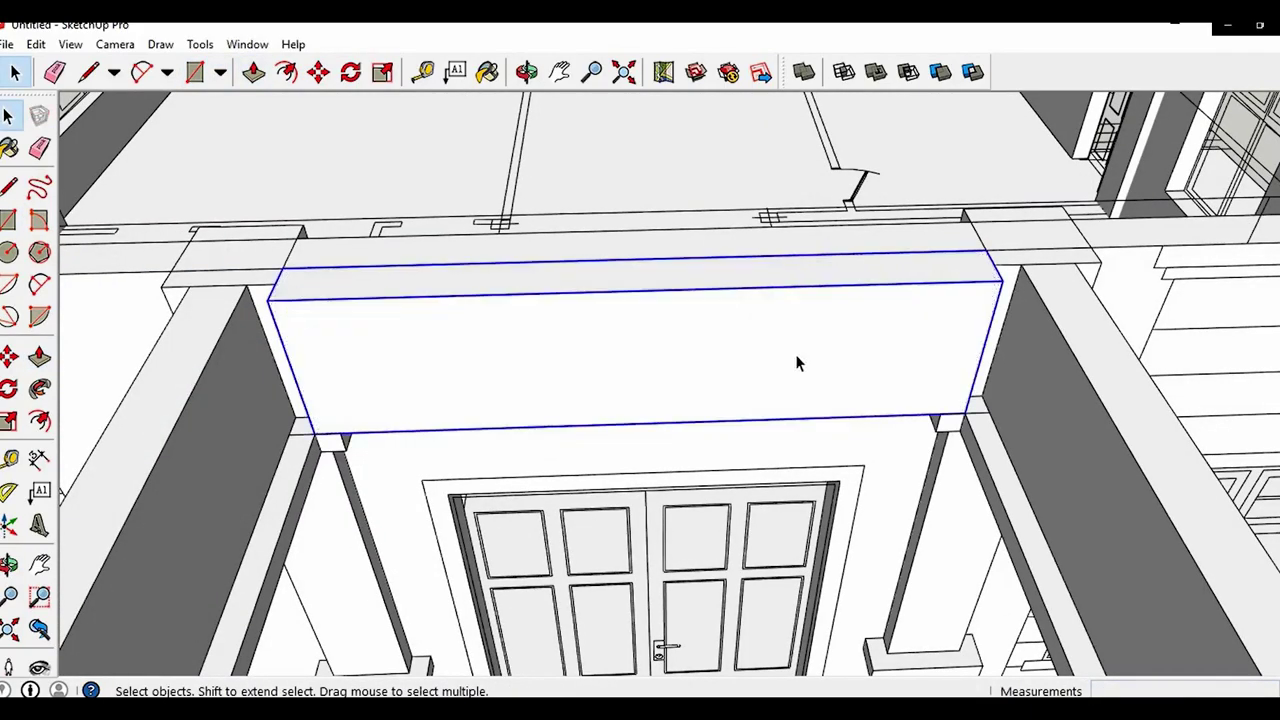
# Move the cross beam group 2000 mm from the wall columns out to the front porch columns, behind the arch
pyautogui.scroll(-2, 797, 362)
pyautogui.moveTo(797, 362); pyautogui.dragTo(743, 352, button='middle')
pyautogui.press('m')
pyautogui.scroll(1, 477, 251)
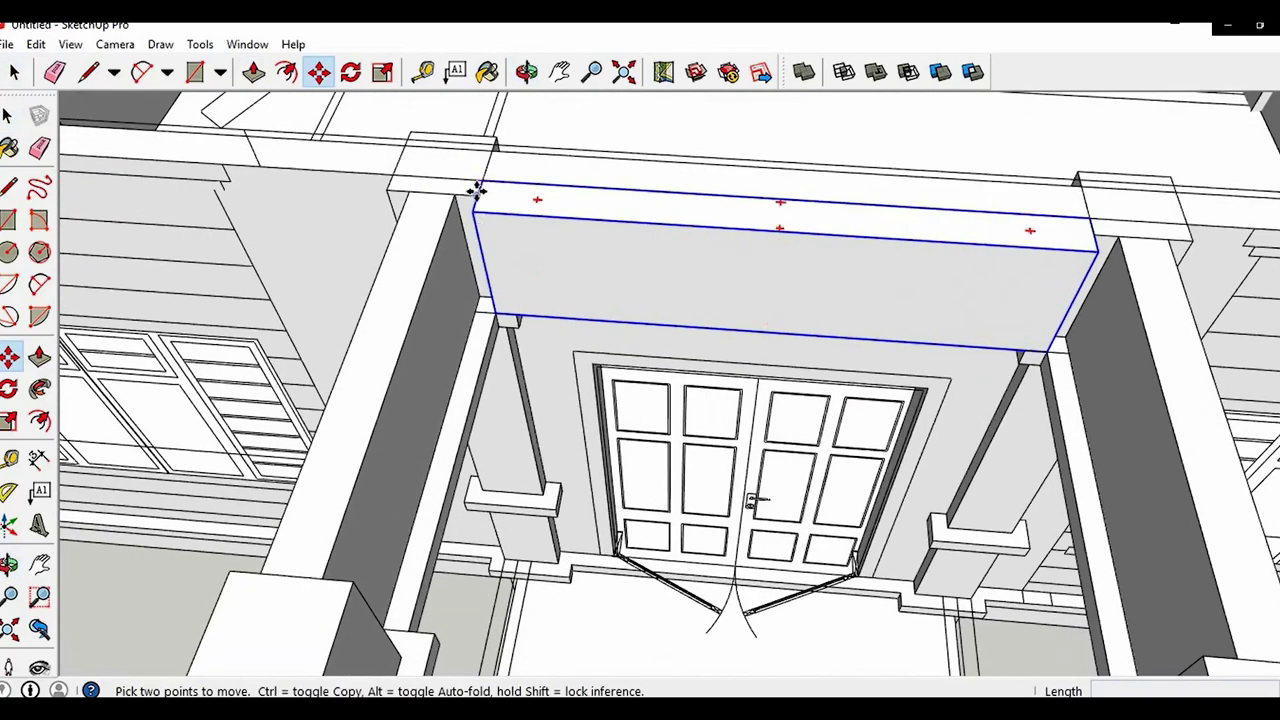
pyautogui.click(477, 191)
pyautogui.keyDown('shift'); pyautogui.moveTo(328, 565); pyautogui.dragTo(428, 351, button='middle'); pyautogui.keyUp('shift')
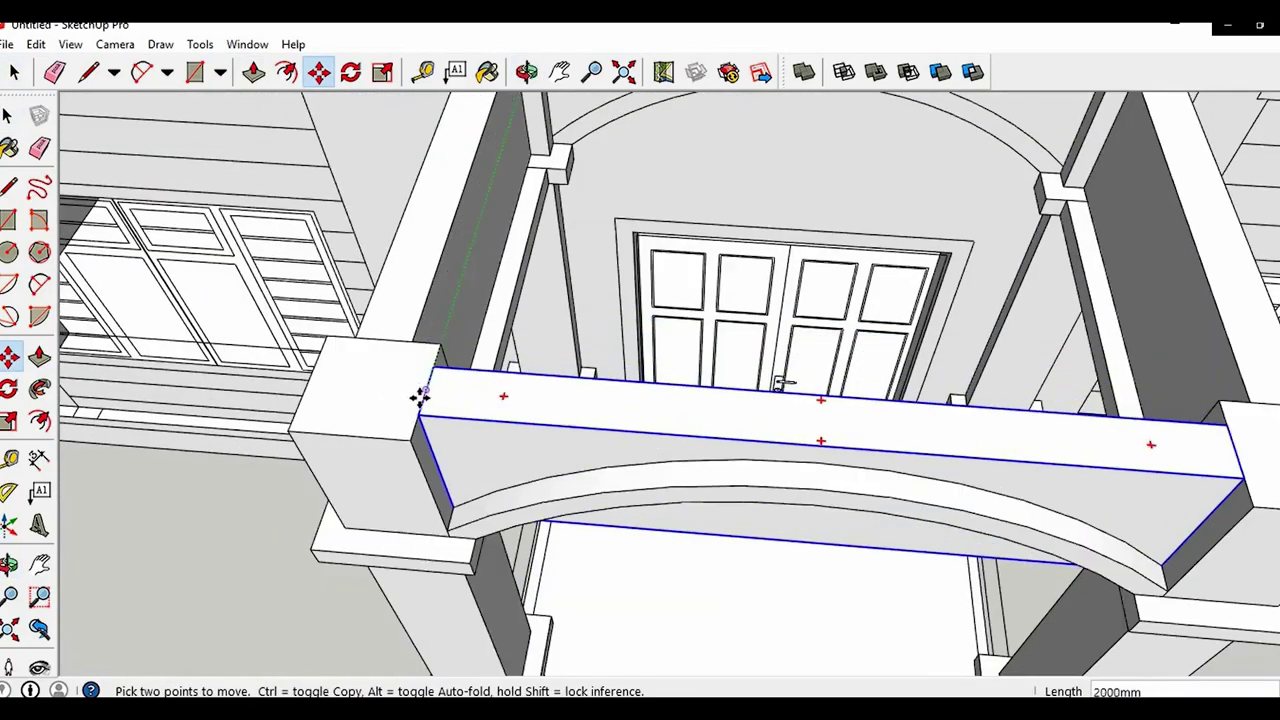
pyautogui.press('space')
pyautogui.click(255, 483)
# Inside the cross beam group, draw an arc along the arch's lower curve with a bulge of about 446 mm
pyautogui.moveTo(350, 450); pyautogui.dragTo(480, 220, button='middle')
pyautogui.doubleClick(665, 320)
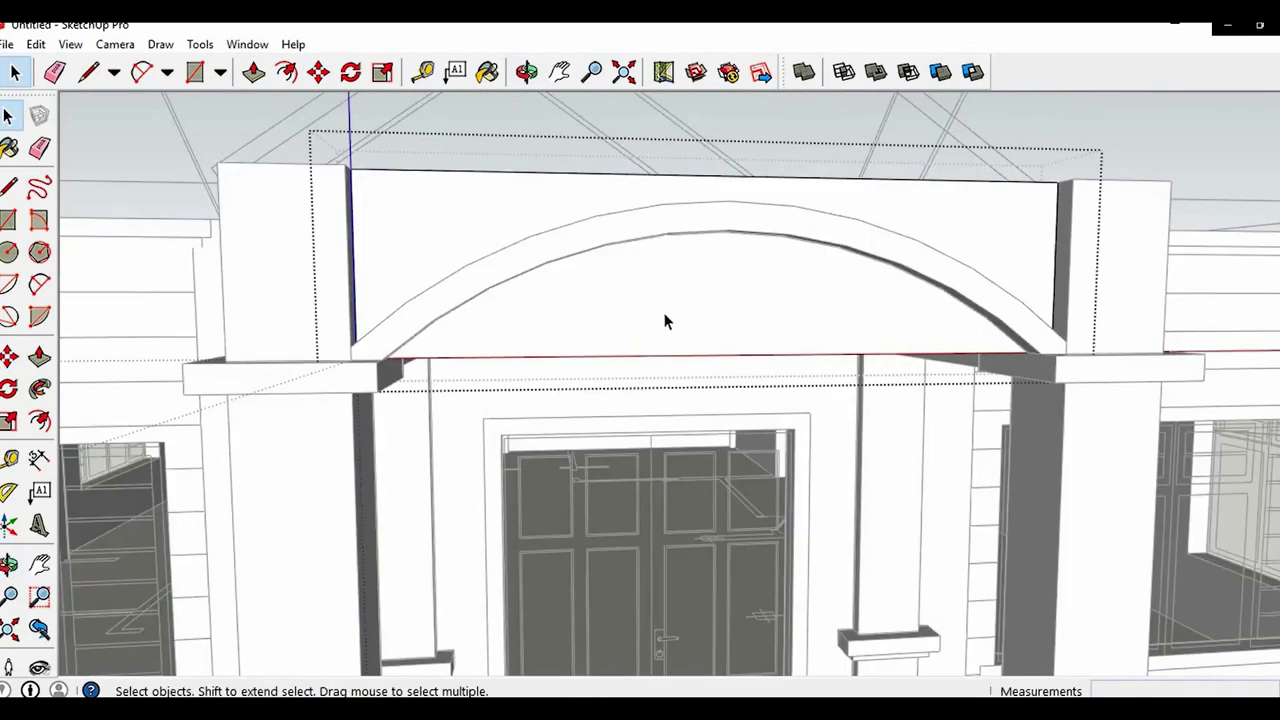
pyautogui.press('a')
pyautogui.scroll(3, 530, 362)
pyautogui.click(301, 353)
pyautogui.keyDown('shift'); pyautogui.moveTo(691, 322); pyautogui.dragTo(572, 268, button='middle'); pyautogui.keyUp('shift')
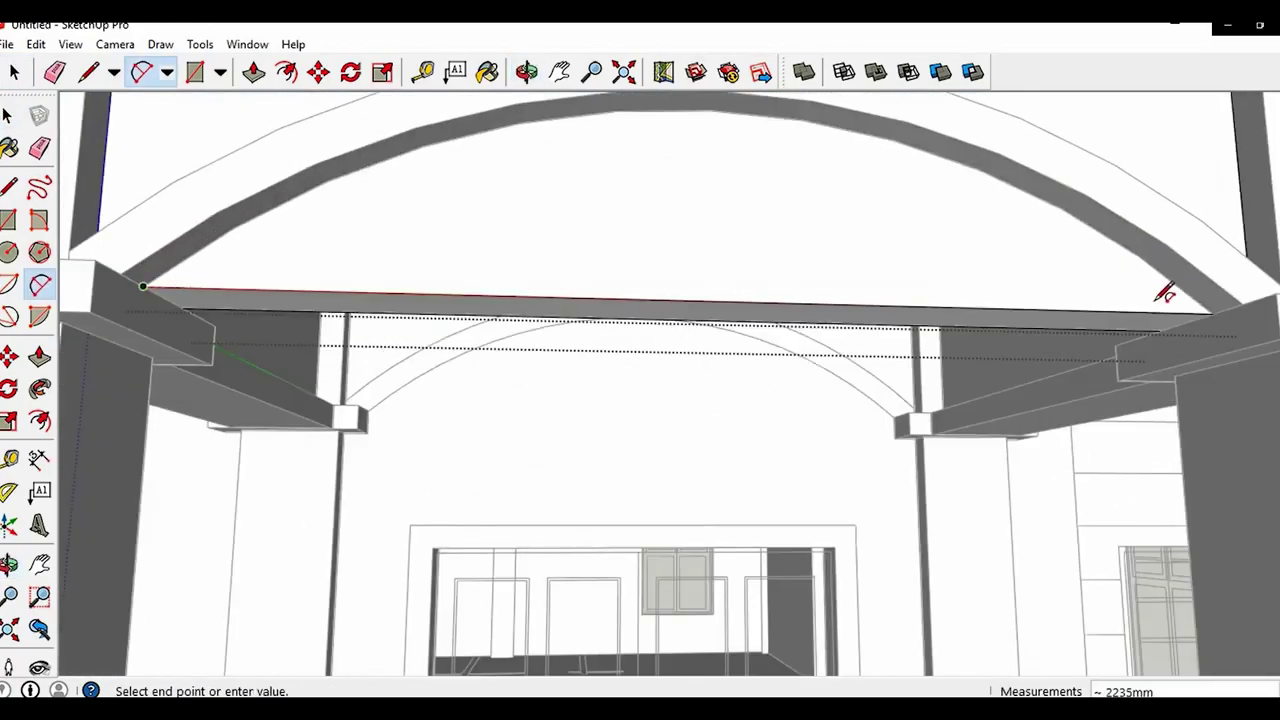
pyautogui.click(1212, 314)
pyautogui.keyDown('shift'); pyautogui.moveTo(1083, 302); pyautogui.dragTo(1180, 412, button='middle'); pyautogui.keyUp('shift')
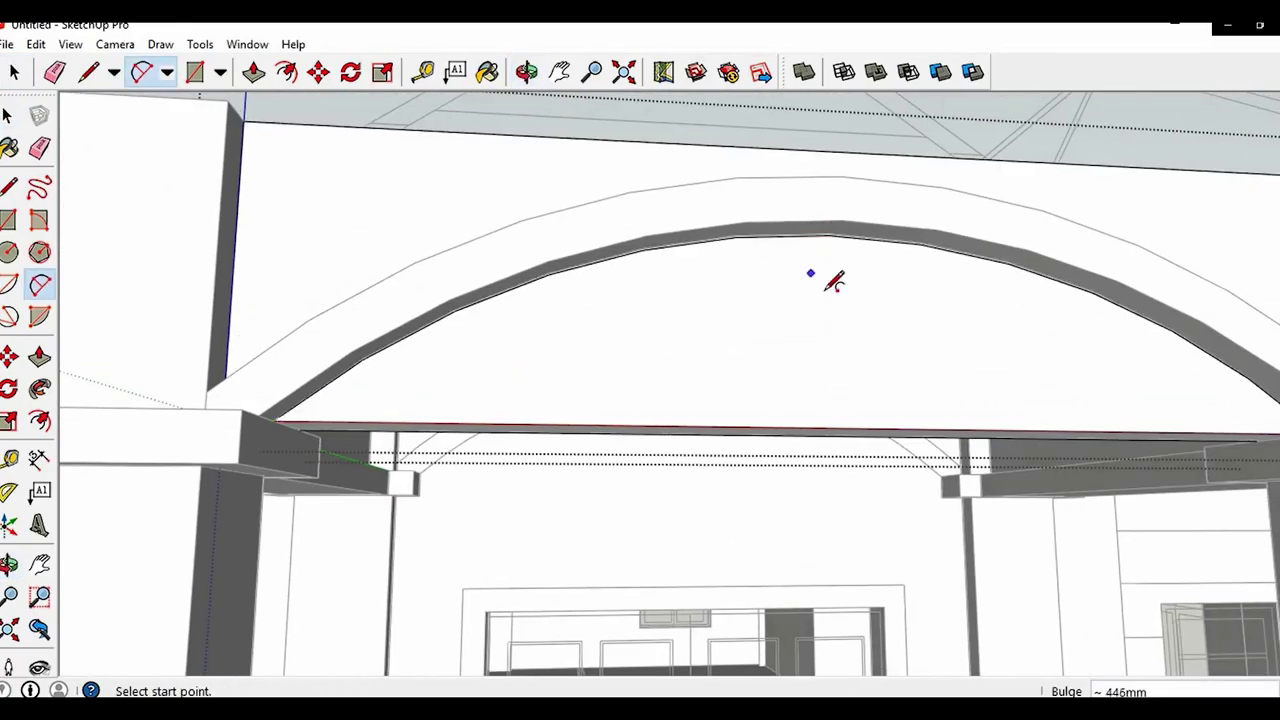
# Push the face beneath the arc through the beam to open the porch archway, and leave the group
pyautogui.press('space')
pyautogui.click(832, 364)
pyautogui.press('p')
pyautogui.click(795, 368)
pyautogui.click(763, 374)
pyautogui.press('space')
pyautogui.click(785, 303)
# Draw a 3050 × 100 mm rectangle along the cornice outline above the front window beside the porch
pyautogui.scroll(-10, 785, 303)
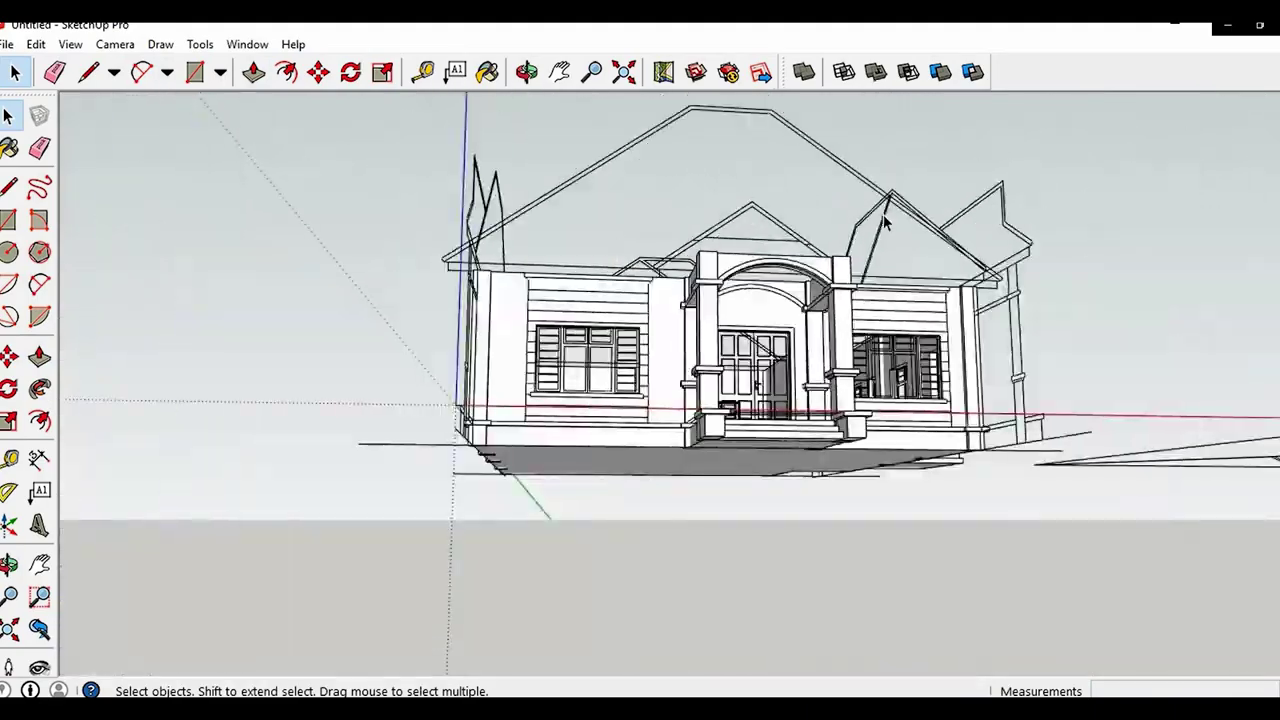
pyautogui.moveTo(883, 215); pyautogui.dragTo(828, 588, button='middle')
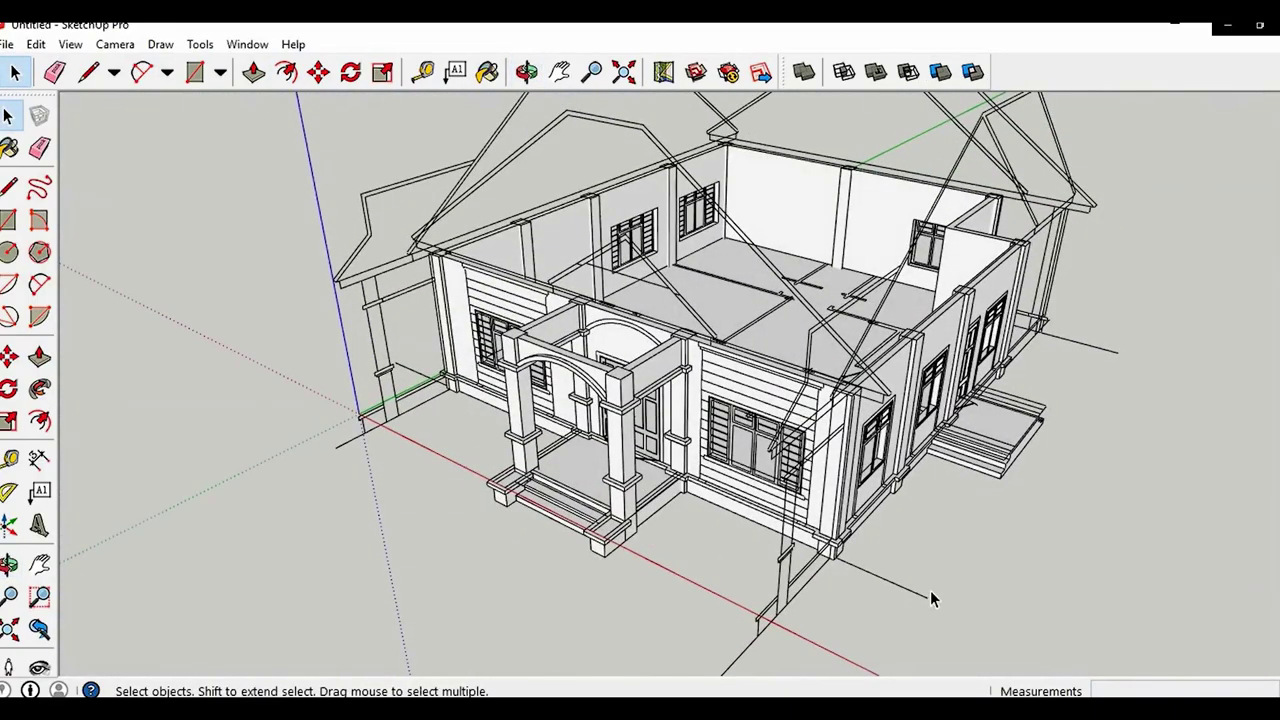
pyautogui.moveTo(930, 590); pyautogui.dragTo(433, 278, button='middle')
pyautogui.scroll(6, 486, 430)
pyautogui.scroll(4, 410, 248)
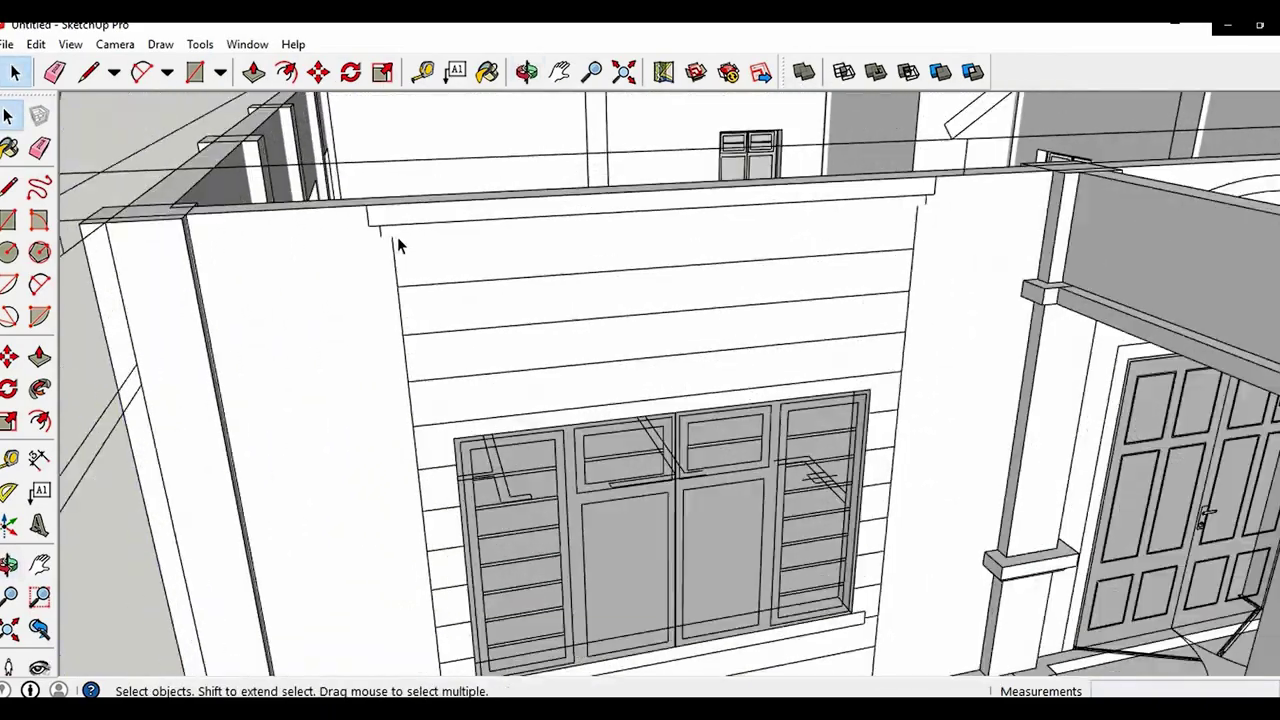
pyautogui.press('r')
pyautogui.click(367, 206)
pyautogui.scroll(3, 950, 180)
pyautogui.click(928, 207)
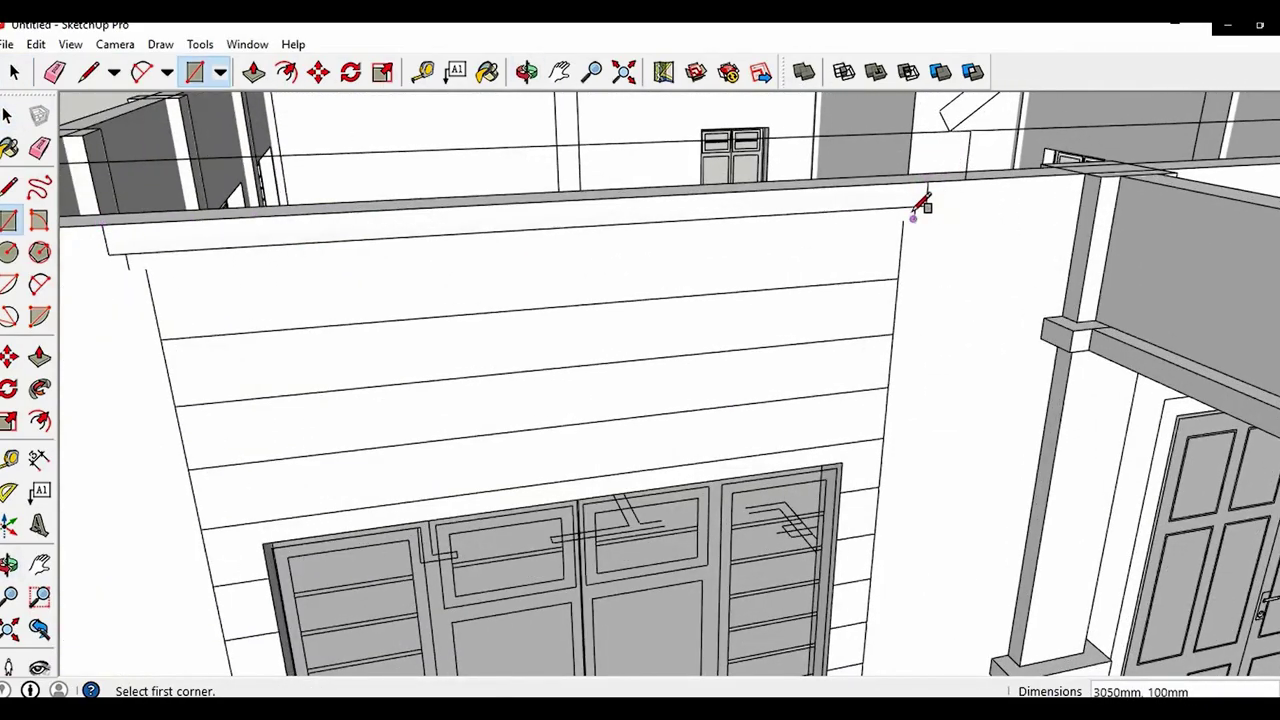
# Extrude the cornice rectangle outward from the wall and make it a group
pyautogui.write('p1')
pyautogui.press('Return')
pyautogui.press('space')
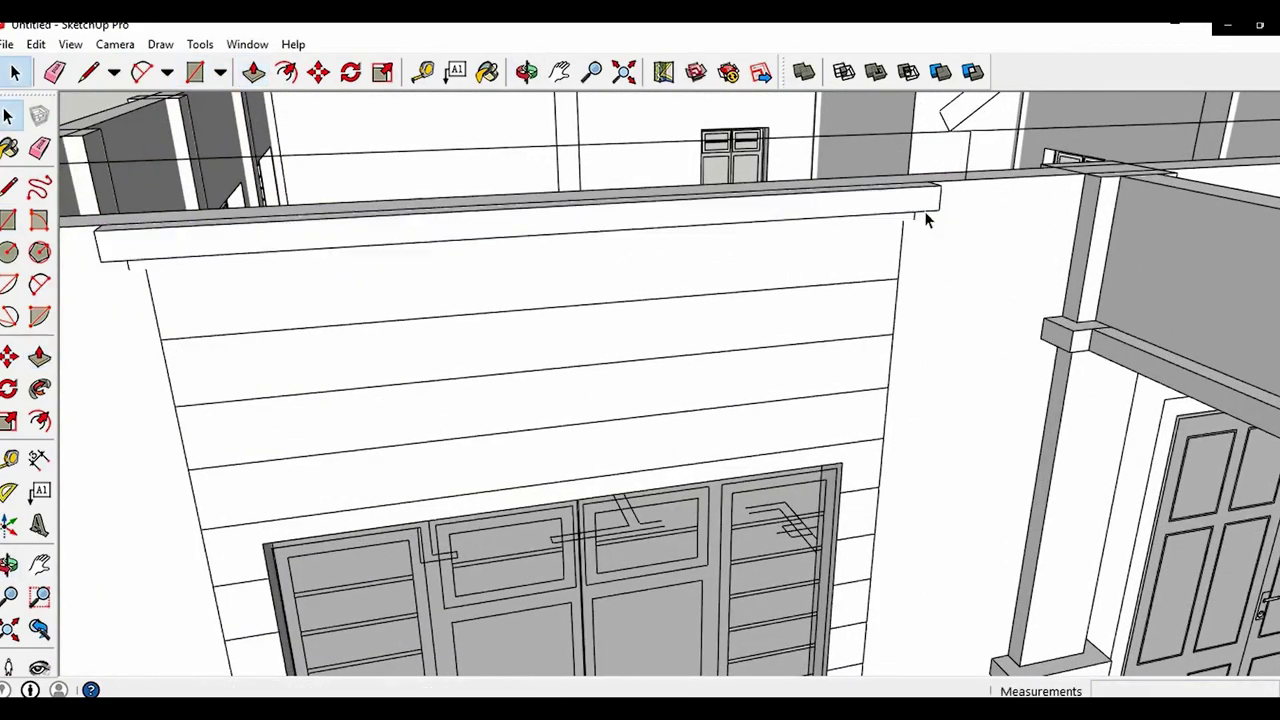
pyautogui.click(870, 195)
pyautogui.hotkey('ctrl', 'g')
# Draw a narrow rectangle directly beneath the cornice, following the second moulding outline on the elevation
pyautogui.moveTo(868, 195)
pyautogui.mouseDown(button='middle')
pyautogui.moveTo(926, 306)
pyautogui.moveTo(890, 190)
pyautogui.mouseUp(button='middle')
pyautogui.press('r')
pyautogui.scroll(2, 248, 185)
pyautogui.scroll(-4, 757, 307)
pyautogui.scroll(5, 1150, 345)
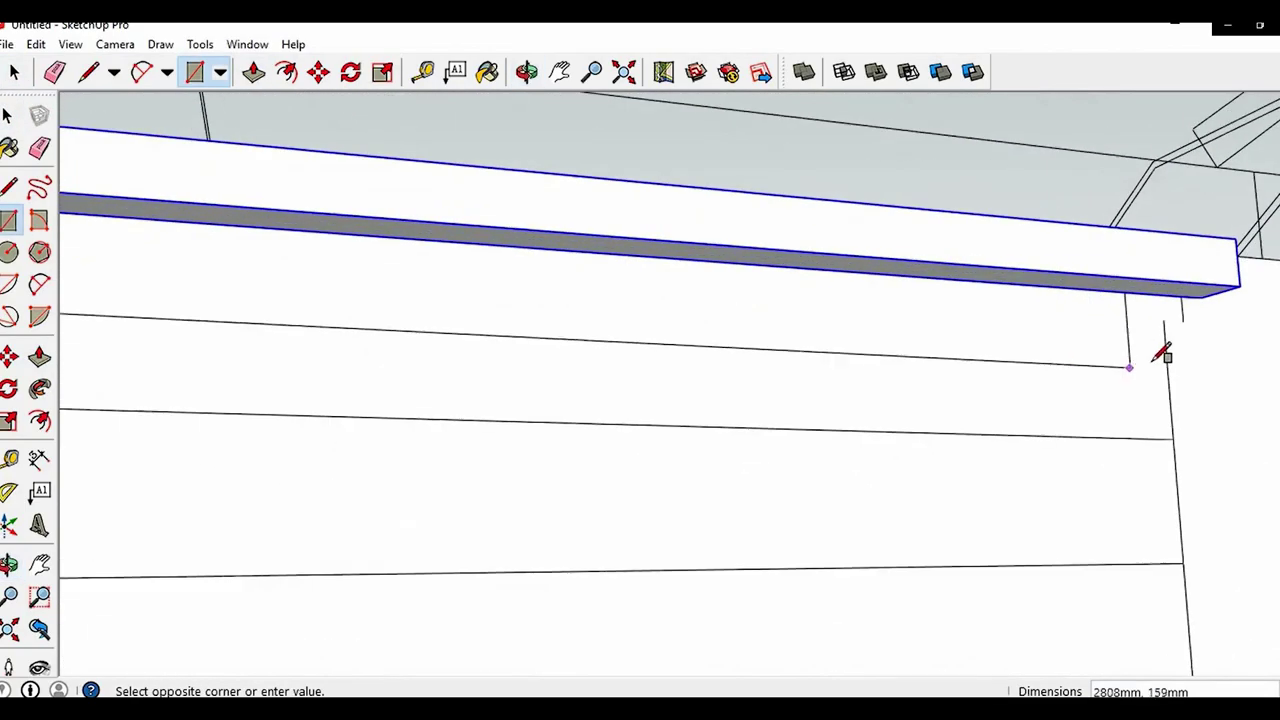
pyautogui.click(1191, 319)
# Extrude the narrow lower moulding outward to a smaller depth than the cornice and make it a group
pyautogui.press('p')
pyautogui.click(1140, 308)
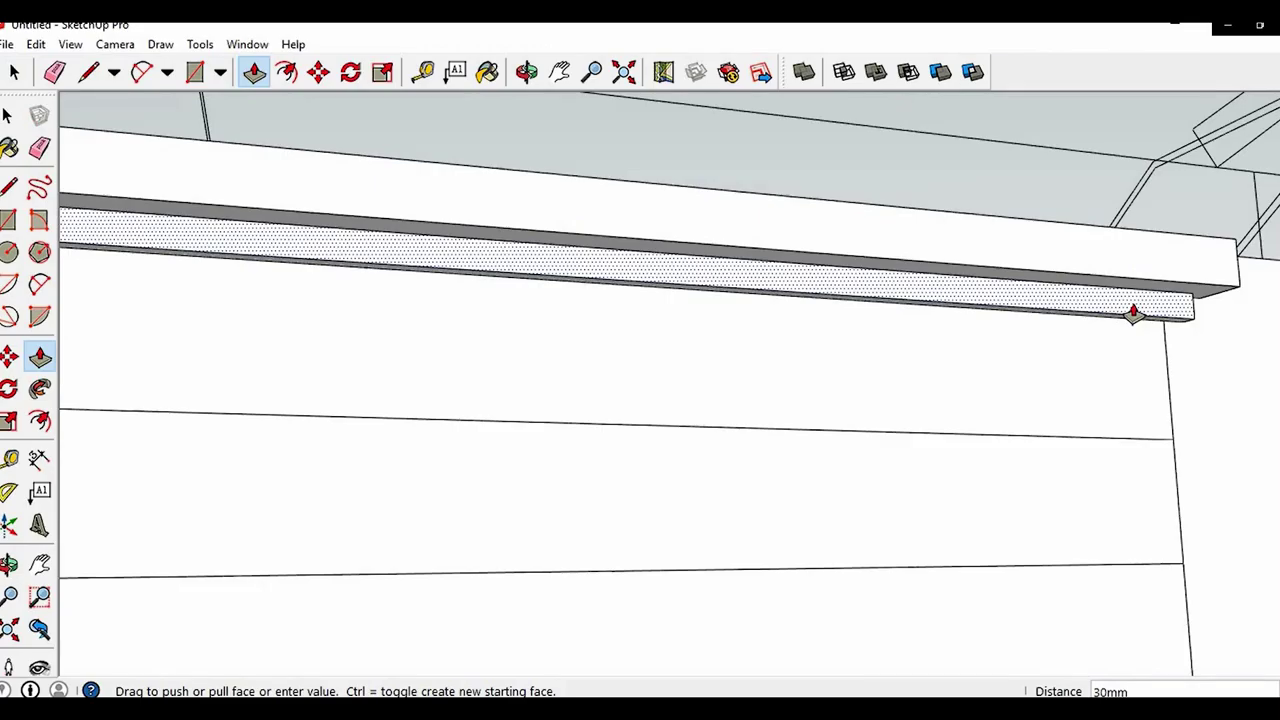
pyautogui.press('Return')
pyautogui.press('space')
pyautogui.tripleClick(1136, 307)
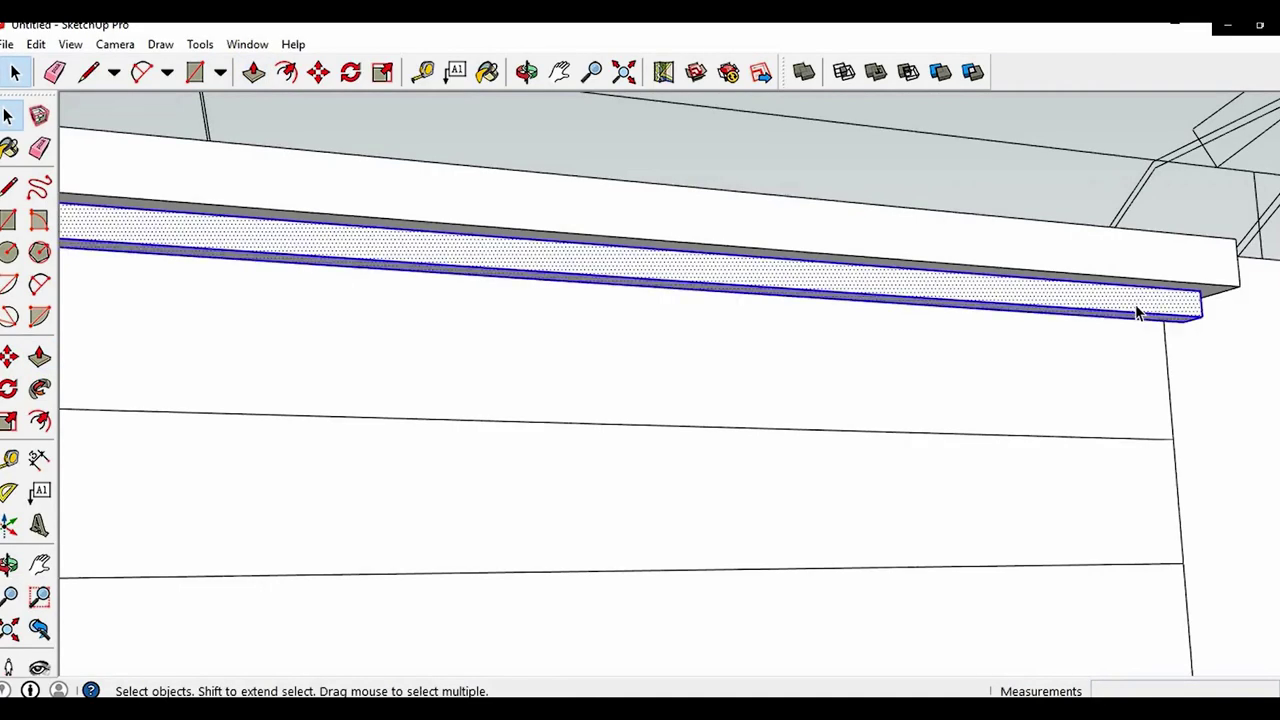
pyautogui.scroll(-3, 1136, 312)
pyautogui.hotkey('ctrl', 'g')
# Draw a rectangle over the top siding board below the mouldings and extrude it out from the wall
pyautogui.moveTo(1080, 342); pyautogui.dragTo(742, 340, button='middle')
pyautogui.press('r')
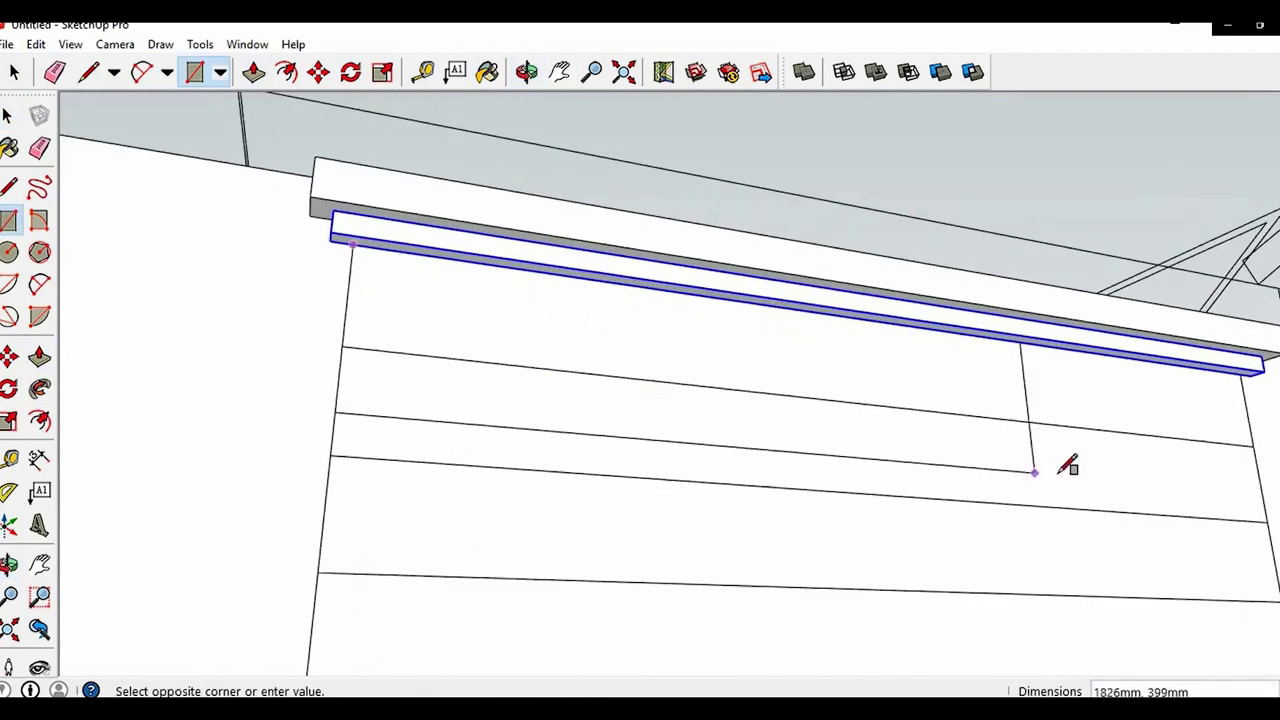
pyautogui.click(1253, 447)
pyautogui.scroll(-3, 897, 388)
pyautogui.moveTo(490, 265); pyautogui.dragTo(580, 331, button='middle')
pyautogui.scroll(4, 490, 333)
pyautogui.press('p')
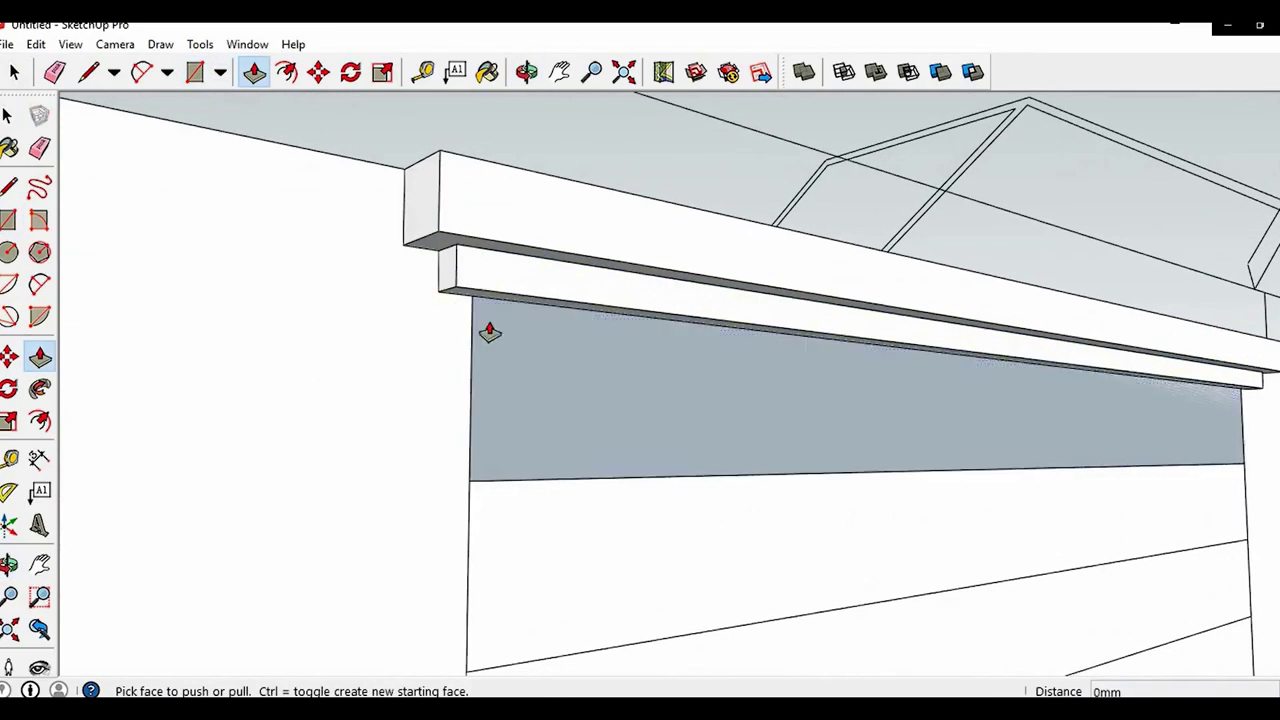
pyautogui.click(490, 333)
pyautogui.click(514, 289)
# Cut the siding board into a wedge using a diagonal line across its end face, and make it a group
pyautogui.moveTo(514, 289); pyautogui.dragTo(637, 357, button='middle')
pyautogui.press('l')
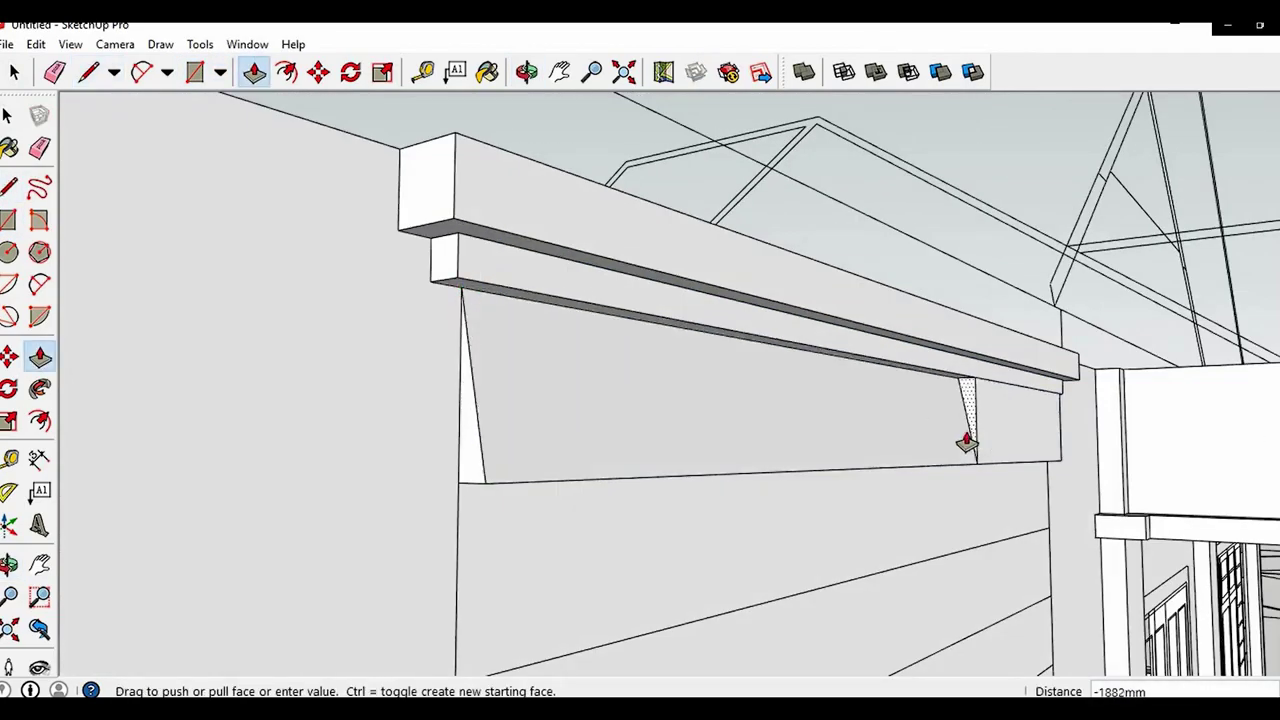
pyautogui.moveTo(1028, 412); pyautogui.dragTo(1112, 394, button='middle')
pyautogui.press('space')
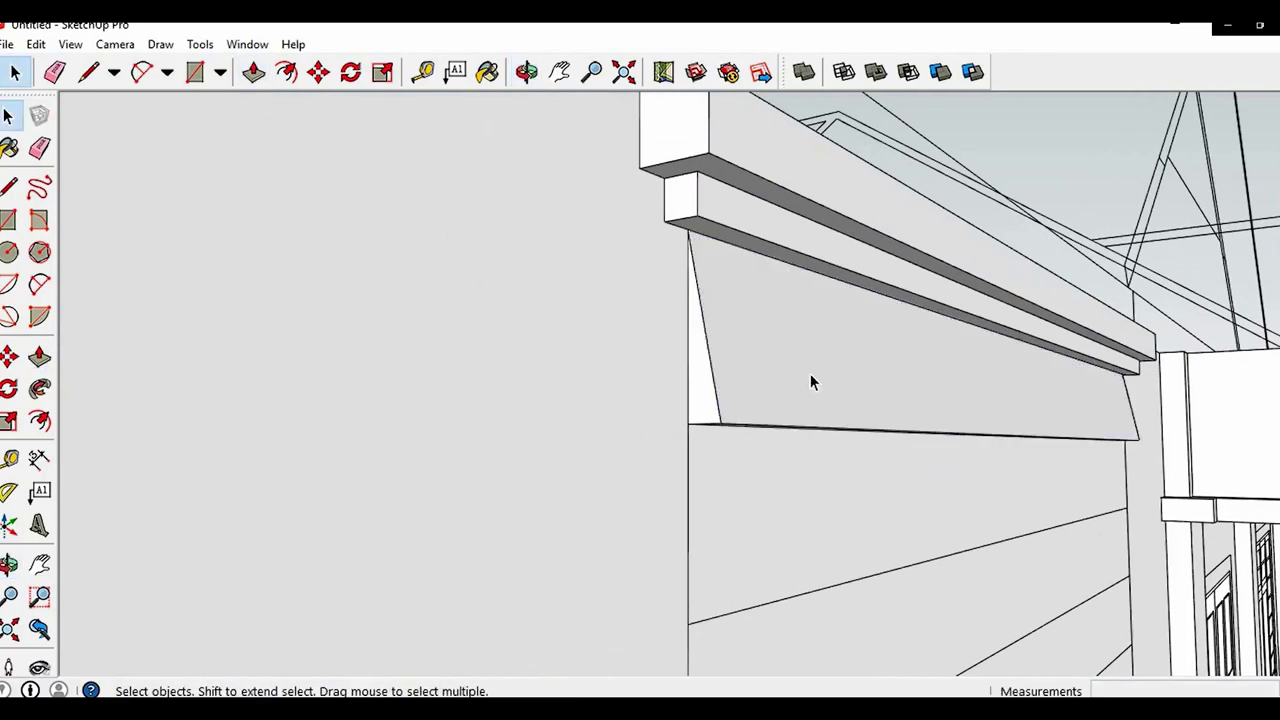
pyautogui.tripleClick(810, 373)
pyautogui.rightClick(779, 369)
pyautogui.click(825, 535)
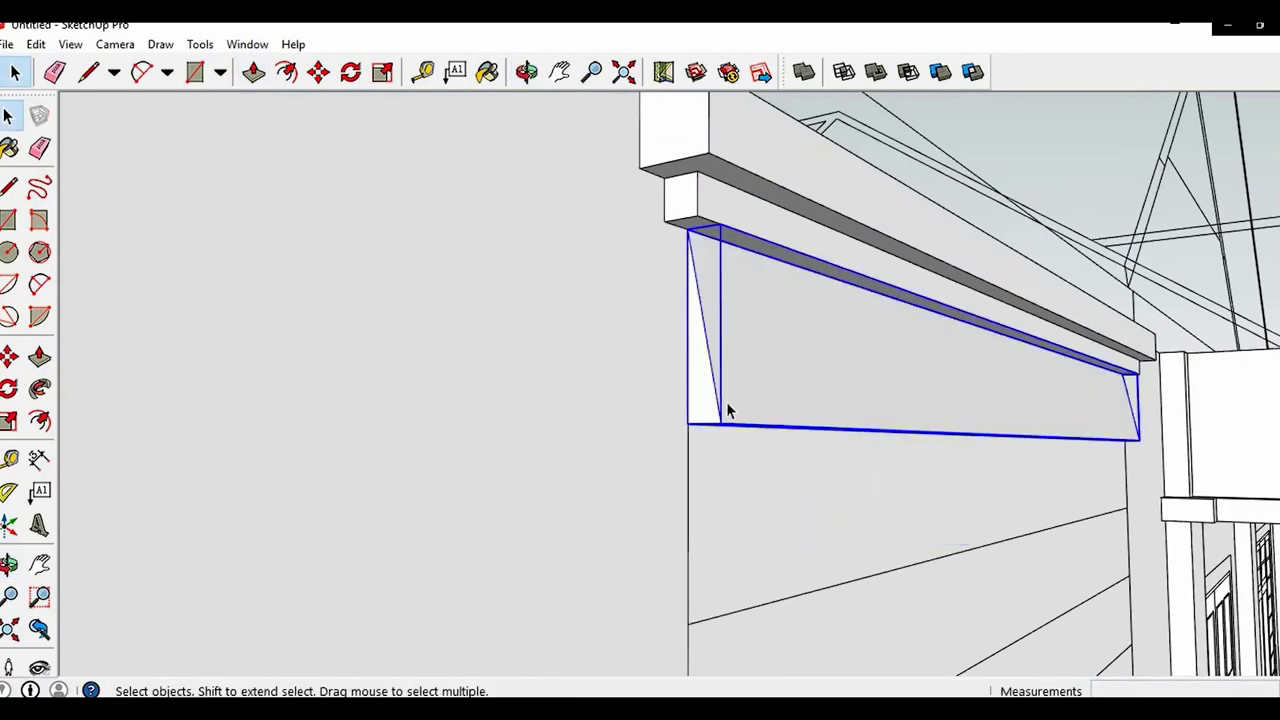
# Copy the wedge-shaped siding board down by its own height and repeat it as 13 copies
pyautogui.press('m')
pyautogui.click(687, 229)
pyautogui.press('ctrl')
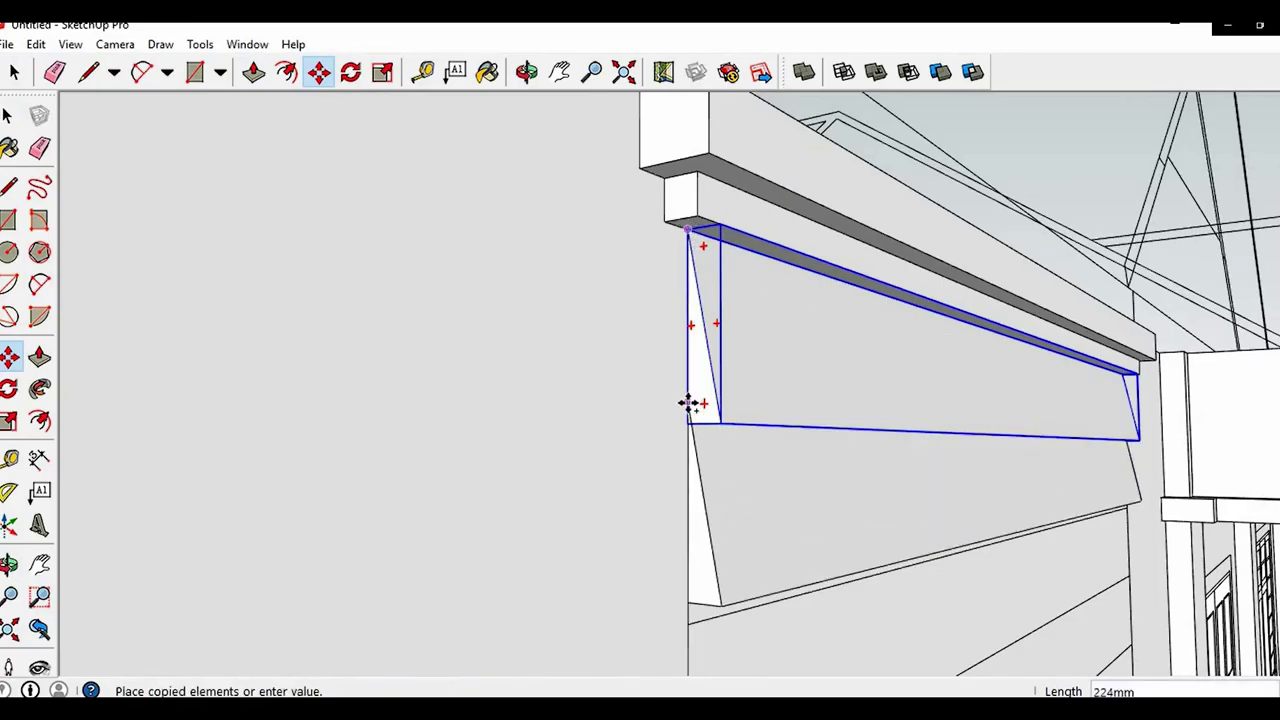
pyautogui.click(688, 419)
pyautogui.write('x13')
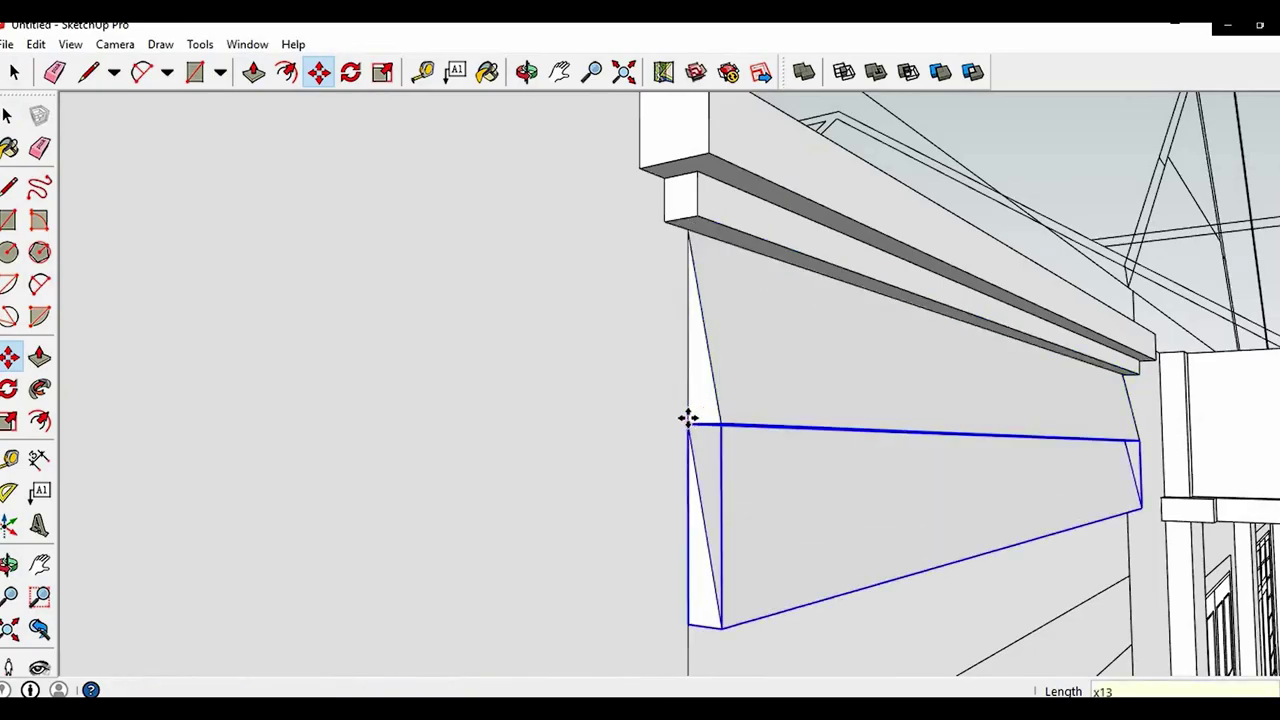
pyautogui.press('Return')
pyautogui.moveTo(830, 476); pyautogui.dragTo(433, 328, button='middle')
pyautogui.scroll(-3, 433, 328)
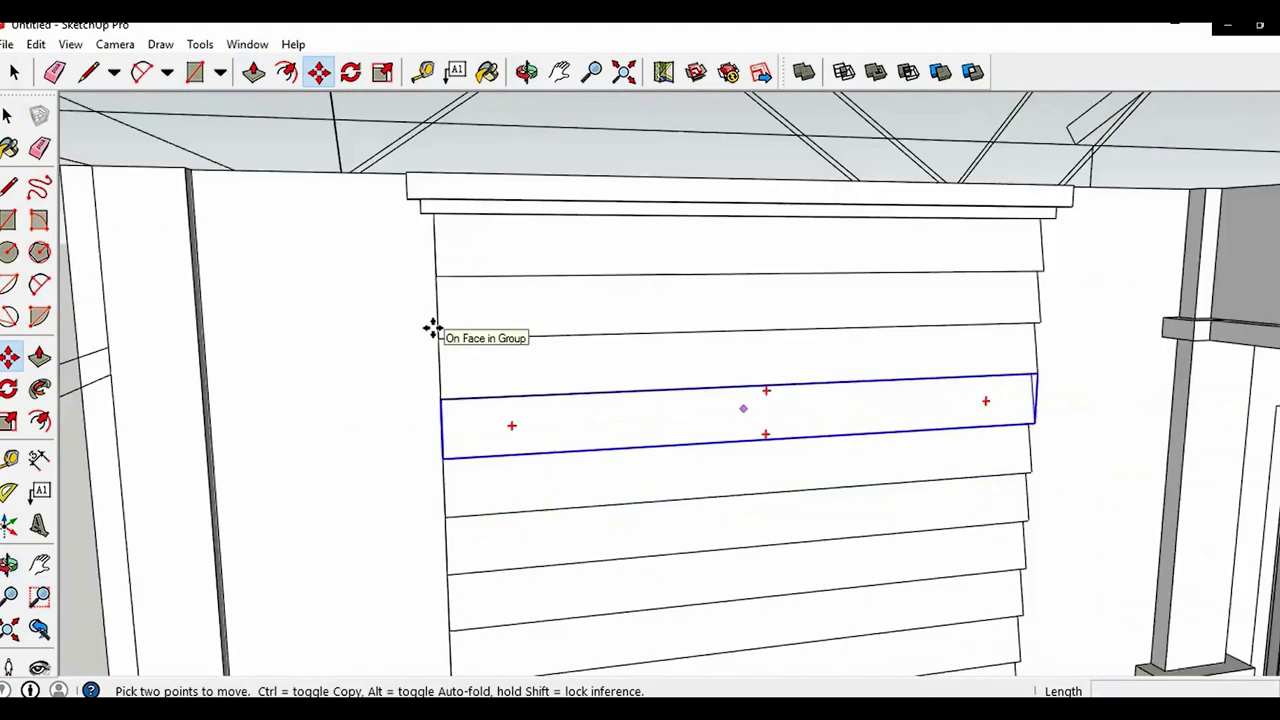
# From inside the house, draw a 2450 × 1600 mm rectangle over the front window opening and extrude it 2500 mm outward through the siding
pyautogui.scroll(-5, 432, 330)
pyautogui.moveTo(507, 350); pyautogui.dragTo(969, 431, button='middle')
pyautogui.scroll(4, 969, 431)
pyautogui.press('r')
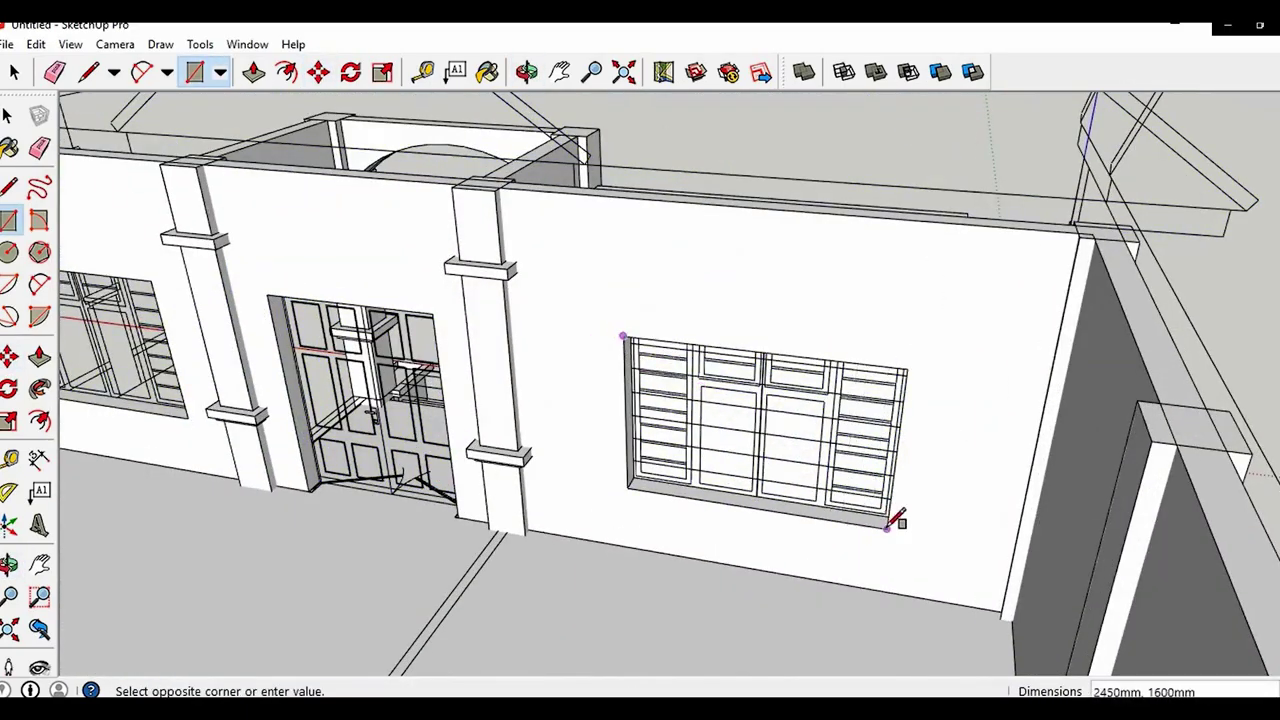
pyautogui.click(887, 528)
pyautogui.moveTo(802, 573); pyautogui.dragTo(762, 592, button='middle')
pyautogui.press('p')
pyautogui.click(774, 520)
pyautogui.moveTo(774, 520); pyautogui.dragTo(500, 568, button='middle')
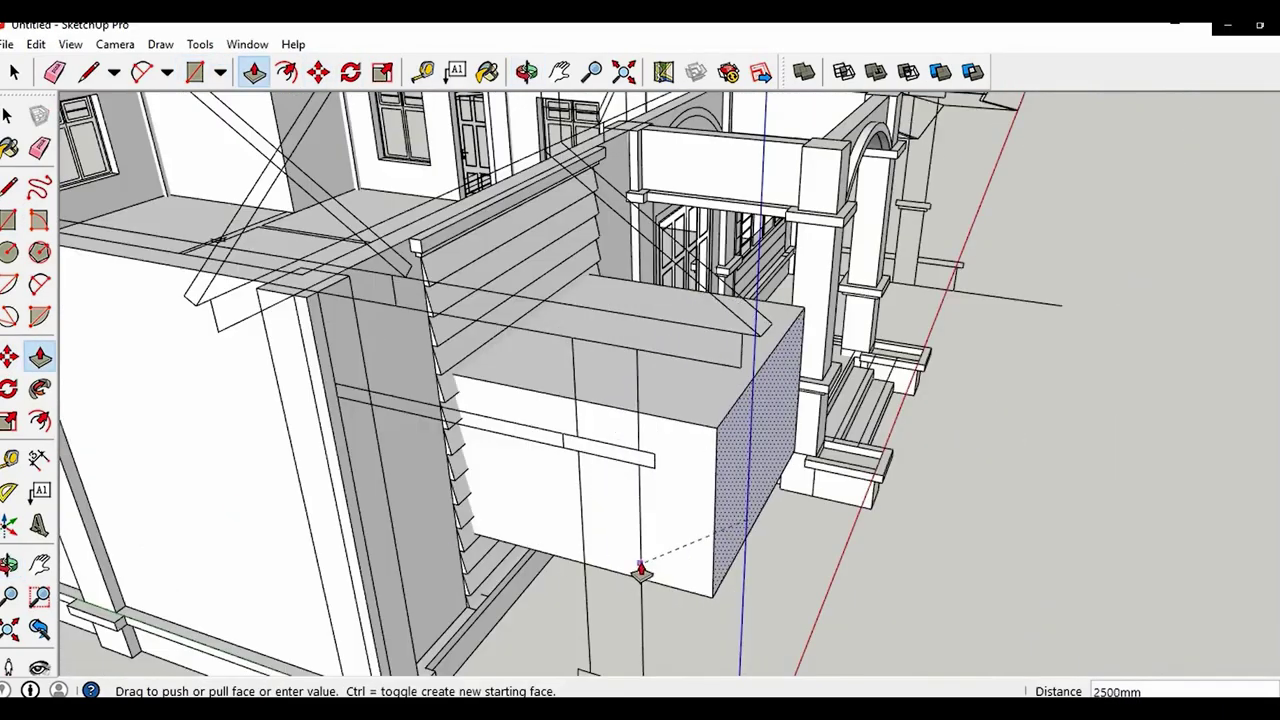
pyautogui.click(641, 567)
# Use the extruded window box with the Trim solid tool to cut the siding boards crossing the window opening
pyautogui.press('space')
pyautogui.moveTo(668, 571); pyautogui.dragTo(504, 558, button='middle')
pyautogui.moveTo(524, 452); pyautogui.dragTo(903, 120, button='middle')
pyautogui.scroll(5, 665, 382)
pyautogui.click(665, 384)
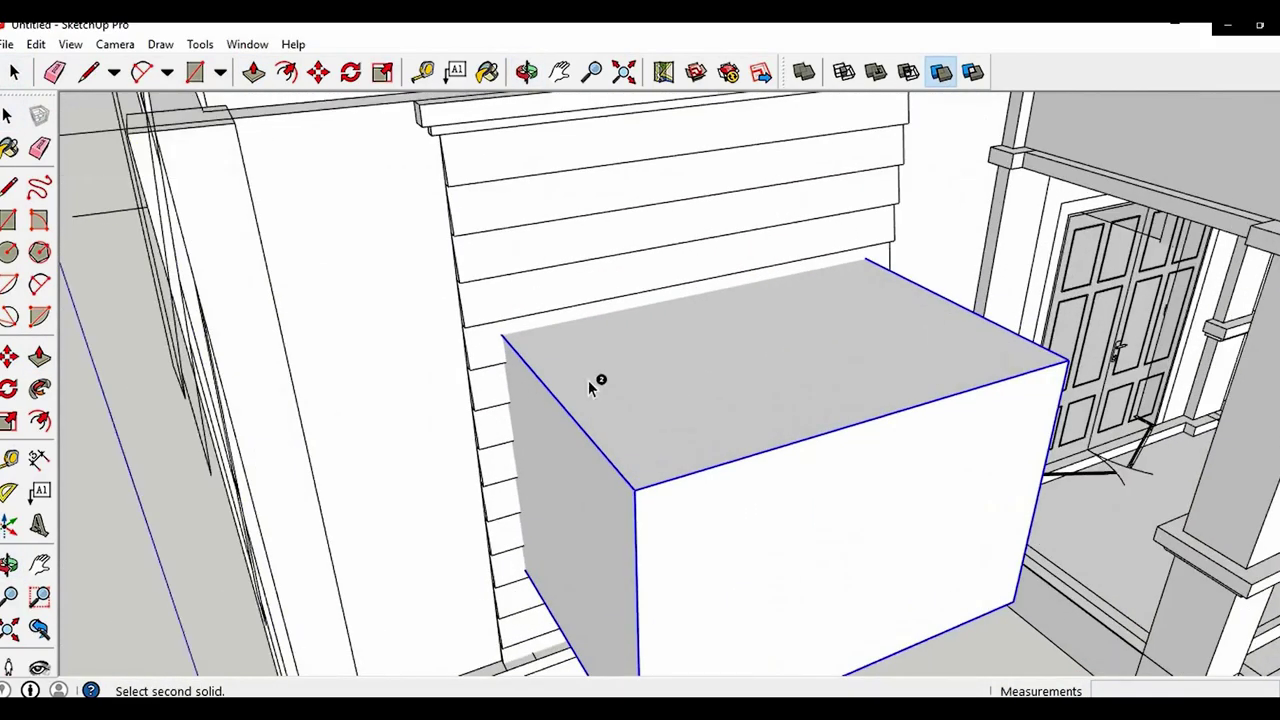
pyautogui.scroll(1, 497, 390)
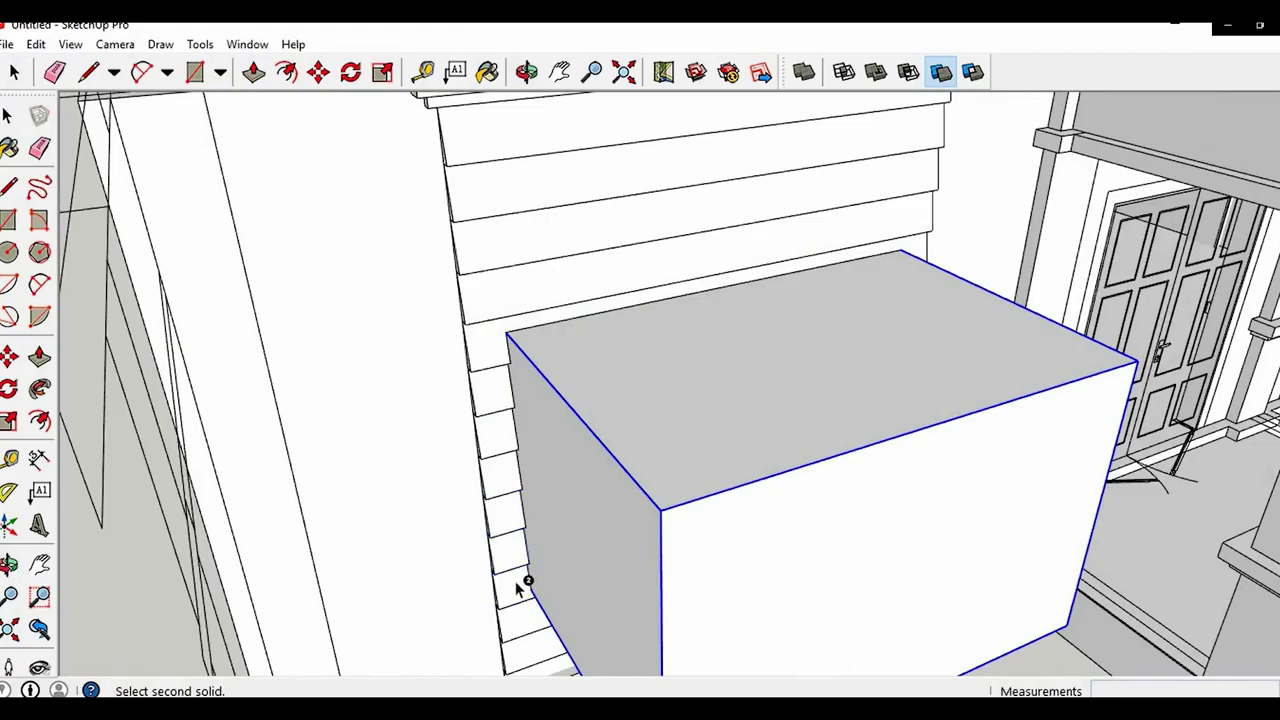
# Copy the siding boards and both mouldings to the matching front window on the other side of the porch
pyautogui.scroll(-5, 544, 426)
pyautogui.moveTo(544, 426); pyautogui.dragTo(472, 636, button='middle')
pyautogui.scroll(5, 530, 372)
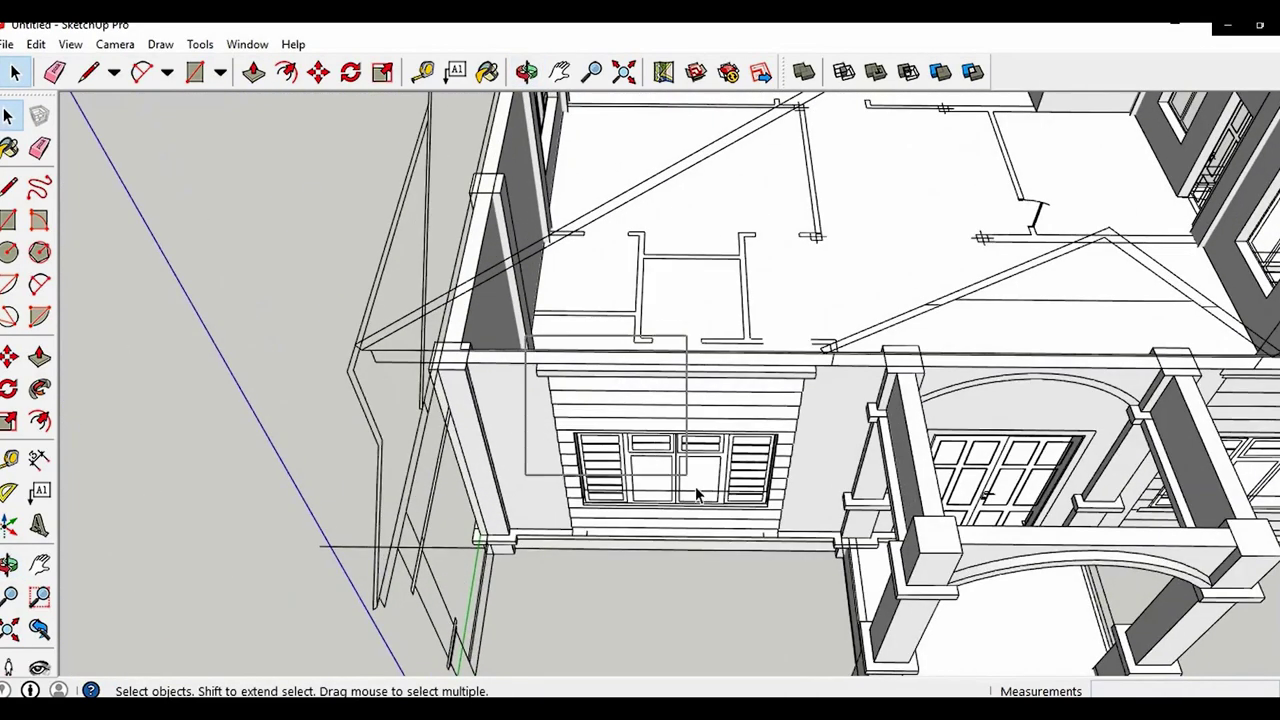
pyautogui.scroll(3, 782, 545)
pyautogui.press('m')
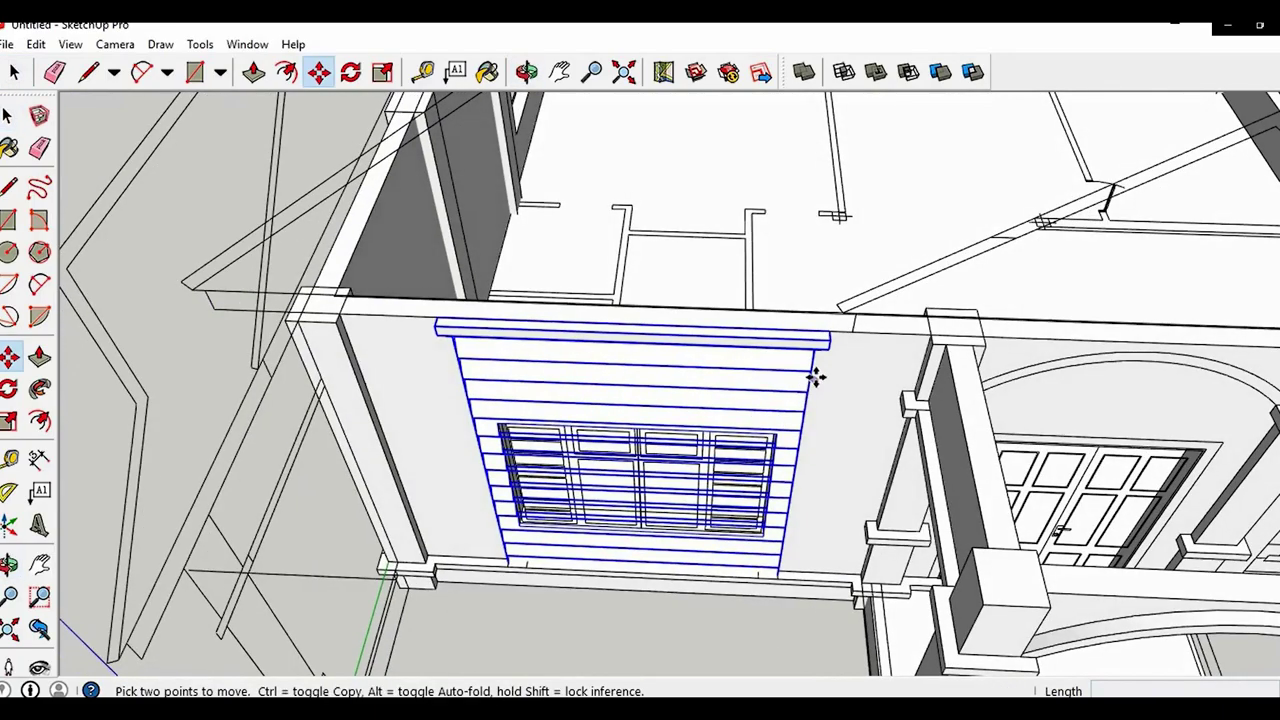
pyautogui.scroll(-4, 828, 344)
pyautogui.keyDown('shift'); pyautogui.moveTo(940, 397); pyautogui.dragTo(664, 450, button='middle'); pyautogui.keyUp('shift')
pyautogui.keyDown('shift'); pyautogui.moveTo(1118, 402); pyautogui.dragTo(785, 412, button='middle'); pyautogui.keyUp('shift')
pyautogui.scroll(4, 890, 414)
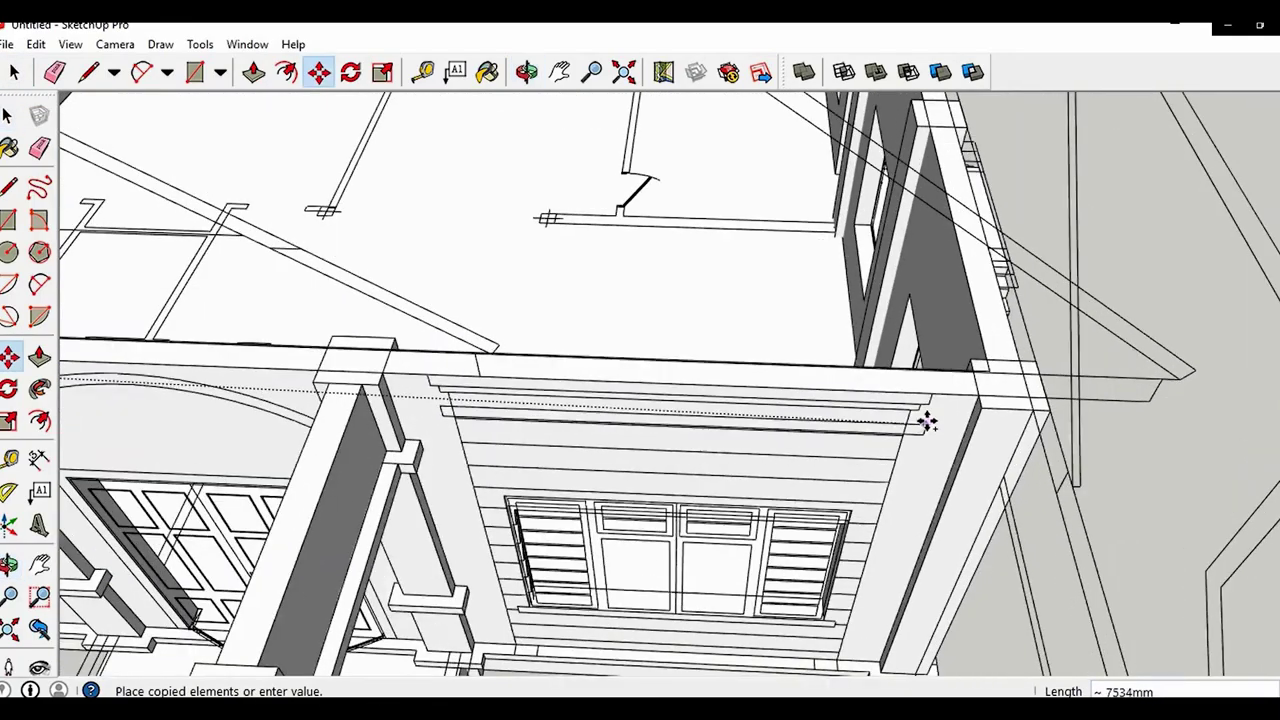
pyautogui.click(926, 404)
pyautogui.moveTo(889, 457); pyautogui.dragTo(857, 271, button='middle')
pyautogui.scroll(-4, 857, 271)
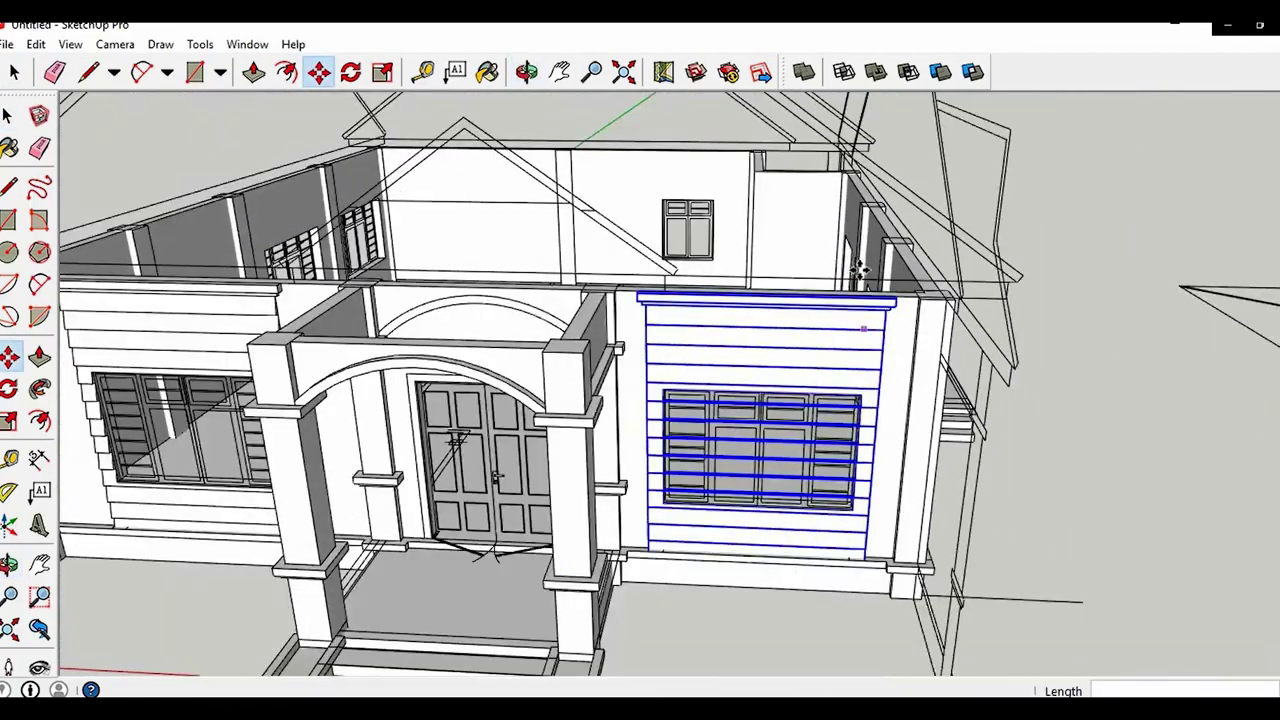
pyautogui.press('space')
pyautogui.click(843, 441)
# Draw a rectangle along the outer outline of the first side-wall window's surround, down to the plinth
pyautogui.scroll(2, 843, 441)
pyautogui.moveTo(843, 441); pyautogui.dragTo(880, 433, button='middle')
pyautogui.scroll(-4, 880, 440)
pyautogui.moveTo(1031, 449); pyautogui.dragTo(443, 420, button='middle')
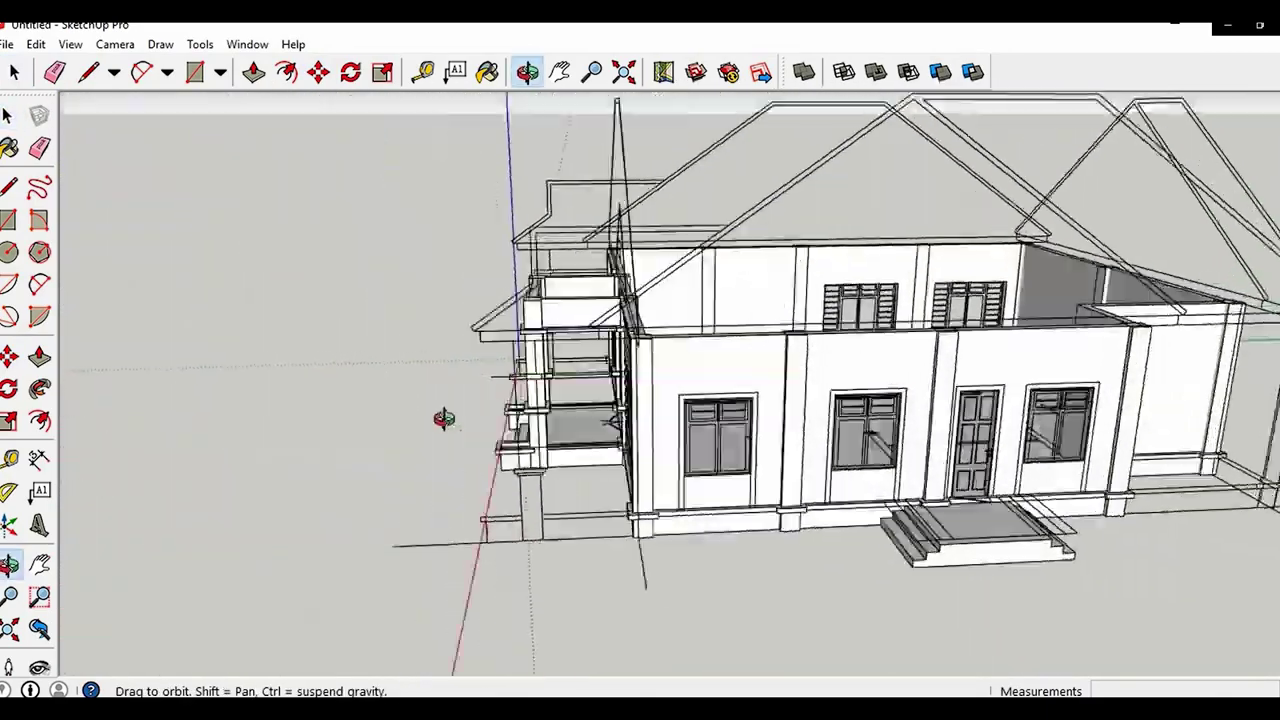
pyautogui.scroll(4, 820, 488)
pyautogui.press('r')
pyautogui.scroll(5, 628, 334)
pyautogui.scroll(-2, 405, 258)
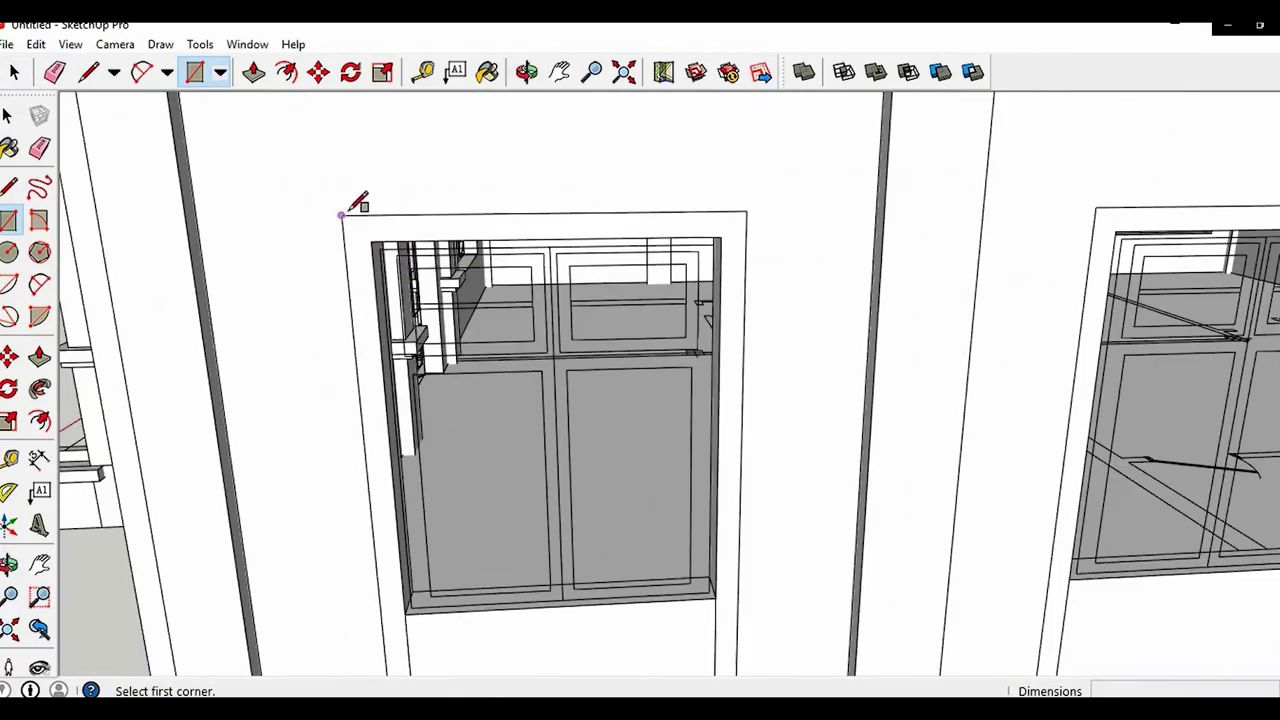
pyautogui.scroll(-2, 342, 214)
pyautogui.moveTo(430, 300); pyautogui.dragTo(600, 380, button='middle')
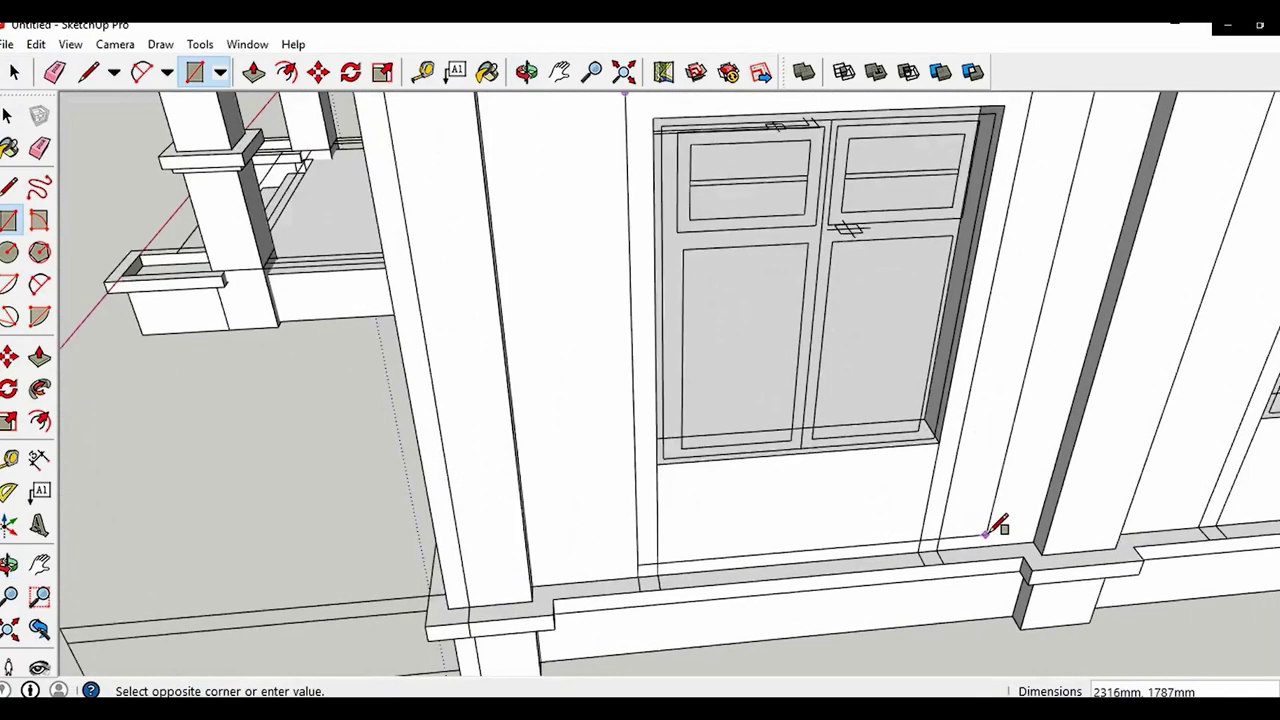
pyautogui.scroll(2, 988, 534)
pyautogui.click(913, 558)
# Draw the inner rectangle of the side window surround and delete the face inside it
pyautogui.scroll(-2, 491, 595)
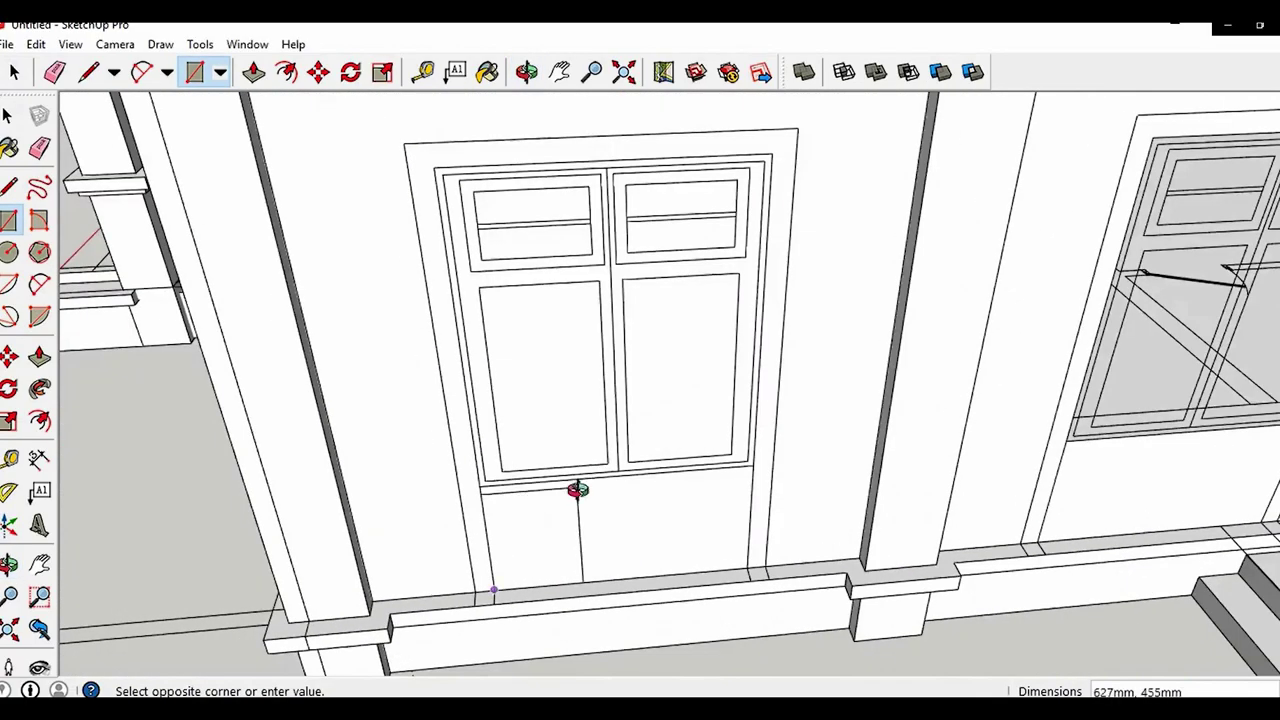
pyautogui.moveTo(577, 491); pyautogui.dragTo(600, 465, button='middle')
pyautogui.scroll(2, 745, 300)
pyautogui.click(663, 386)
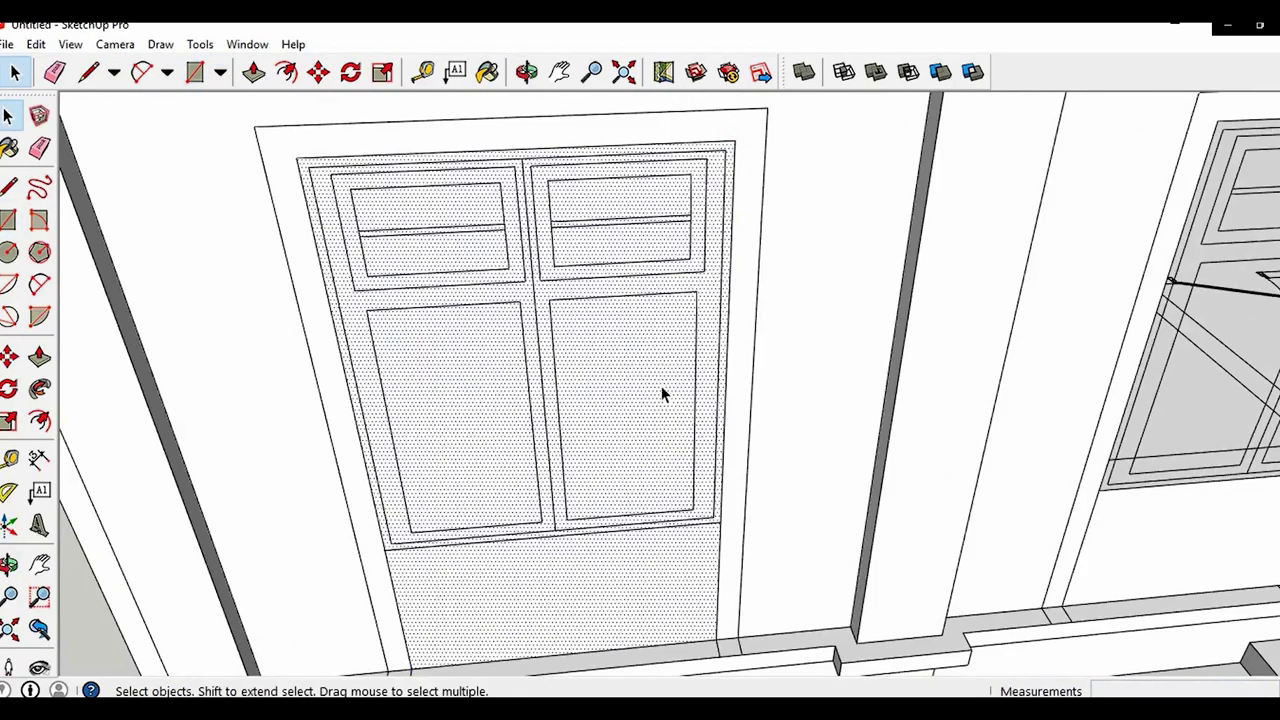
pyautogui.press('Delete')
# Extrude the first side-wall window's surround 100 mm and group it
pyautogui.scroll(-2, 699, 410)
pyautogui.press('p')
pyautogui.scroll(2, 698, 536)
pyautogui.click(723, 564)
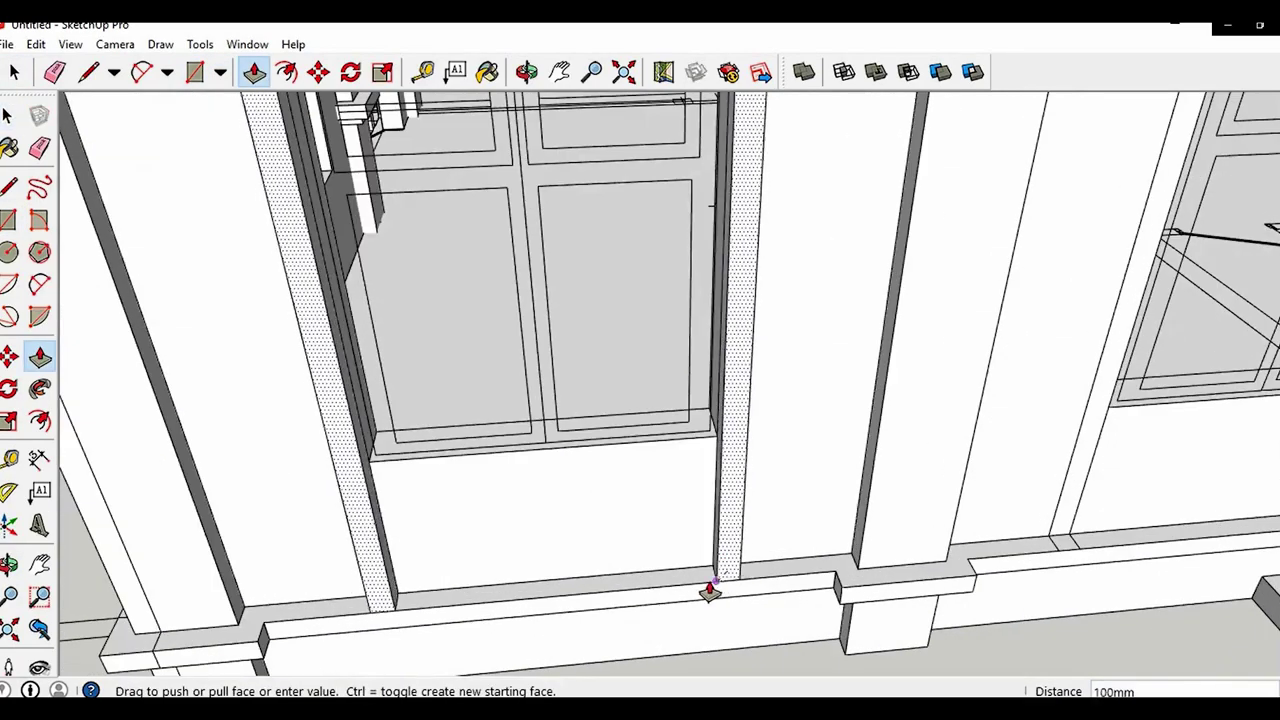
pyautogui.scroll(-5, 722, 541)
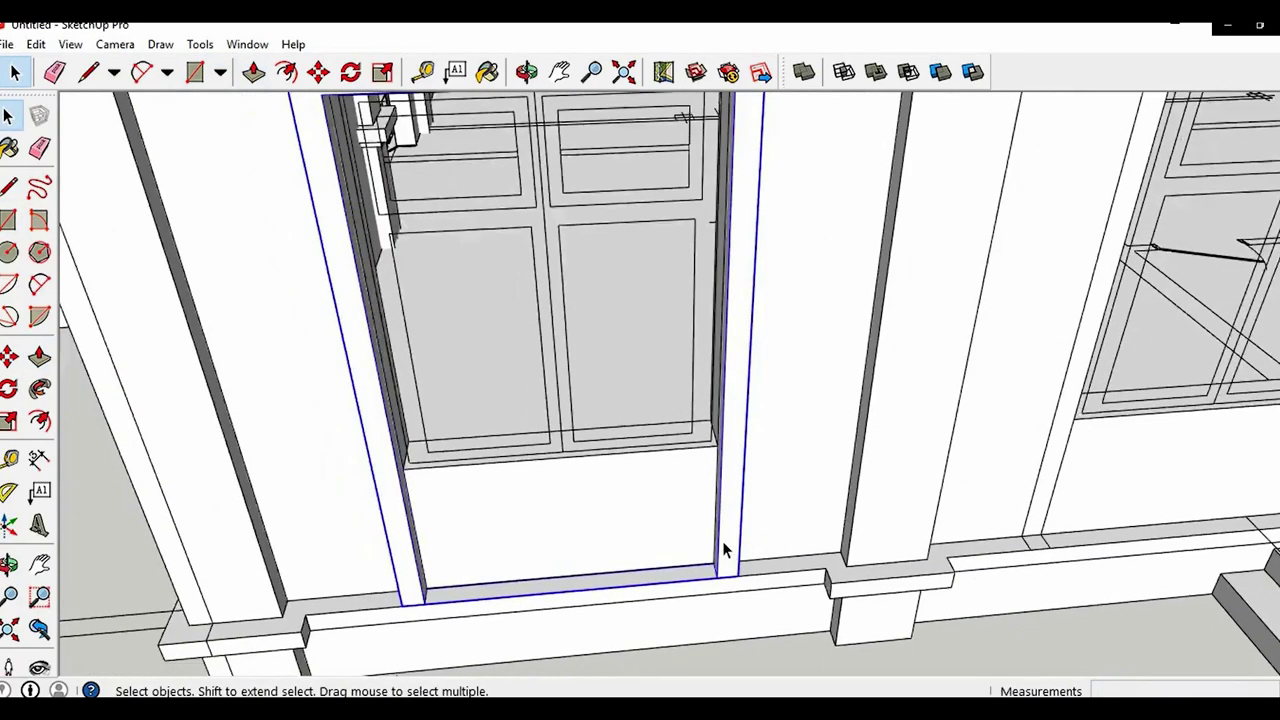
# Copy the window surround 3000 mm along the side wall onto the neighbouring window
pyautogui.press('m')
pyautogui.moveTo(752, 352); pyautogui.dragTo(560, 408, button='middle')
pyautogui.scroll(3, 700, 430)
pyautogui.press('ctrl')
pyautogui.click(691, 429)
pyautogui.scroll(1, 900, 410)
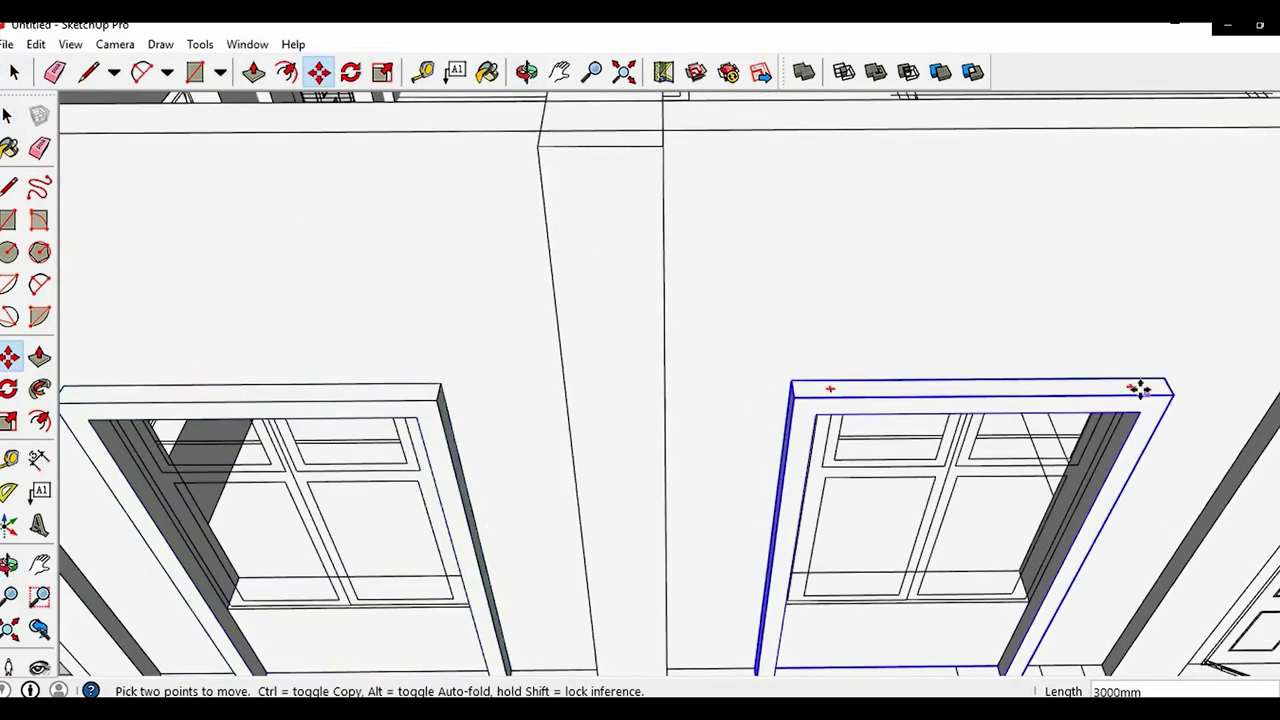
# Copy the surround from the middle side window to the matching window beyond the single door
pyautogui.keyDown('shift'); pyautogui.moveTo(1160, 384); pyautogui.dragTo(832, 365, button='middle'); pyautogui.keyUp('shift')
pyautogui.press('ctrl')
pyautogui.click(826, 346)
pyautogui.scroll(-4, 690, 345)
pyautogui.keyDown('shift'); pyautogui.moveTo(980, 355); pyautogui.dragTo(750, 342, button='middle'); pyautogui.keyUp('shift')
pyautogui.scroll(3, 1010, 363)
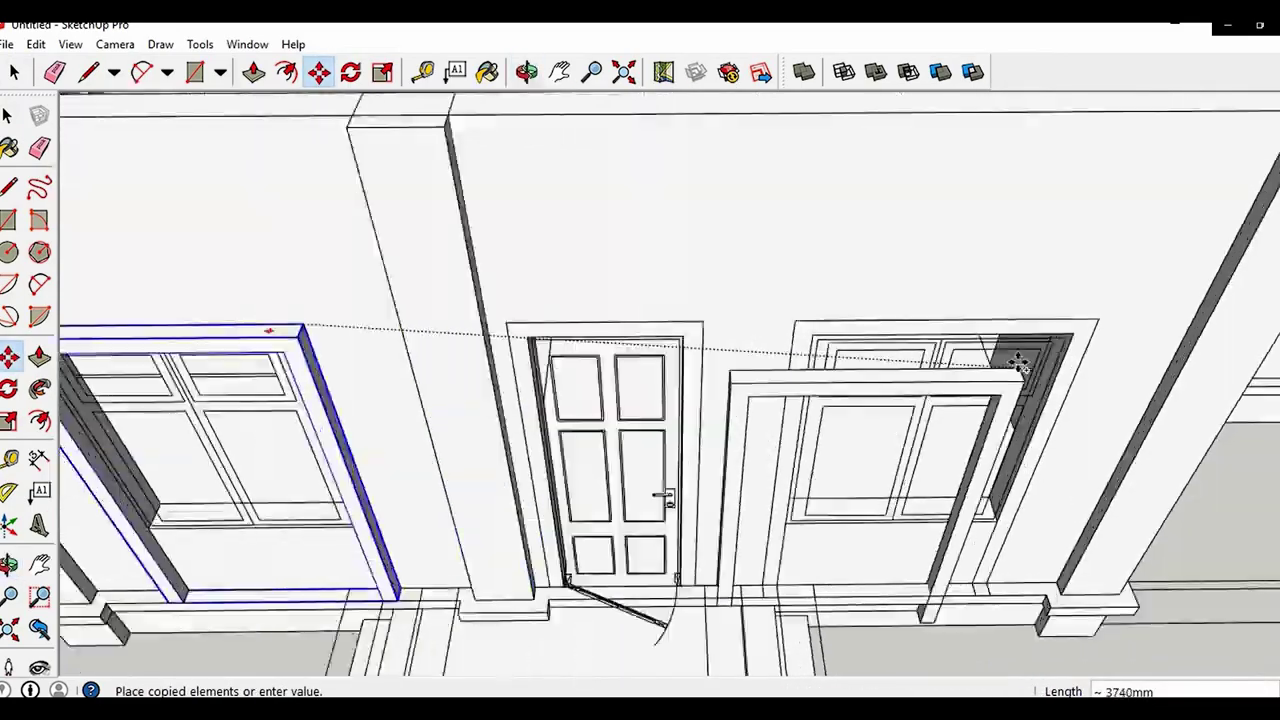
pyautogui.click(1111, 309)
pyautogui.scroll(-4, 980, 373)
pyautogui.scroll(-4, 930, 387)
pyautogui.press('space')
pyautogui.click(972, 544)
pyautogui.moveTo(897, 554)
pyautogui.mouseDown(button='middle')
pyautogui.moveTo(905, 528)
pyautogui.moveTo(905, 543)
pyautogui.mouseUp(button='middle')
pyautogui.click(686, 709)
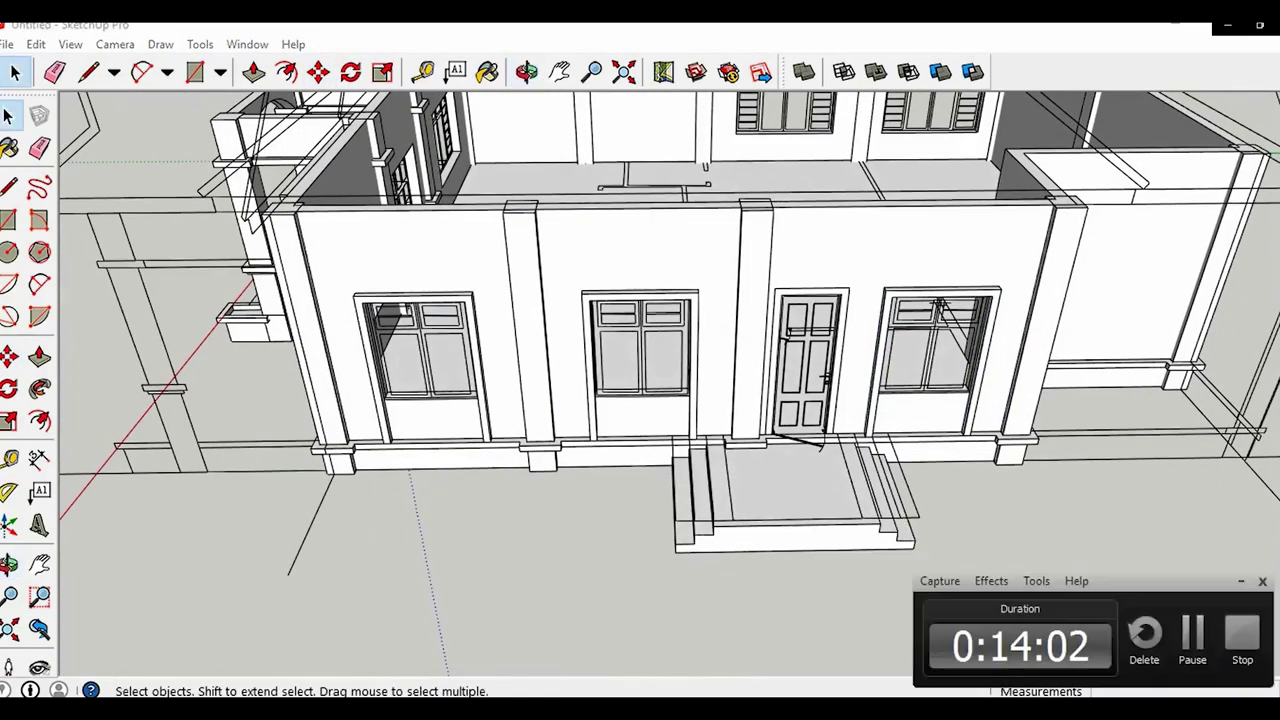
pyautogui.click(1190, 634)
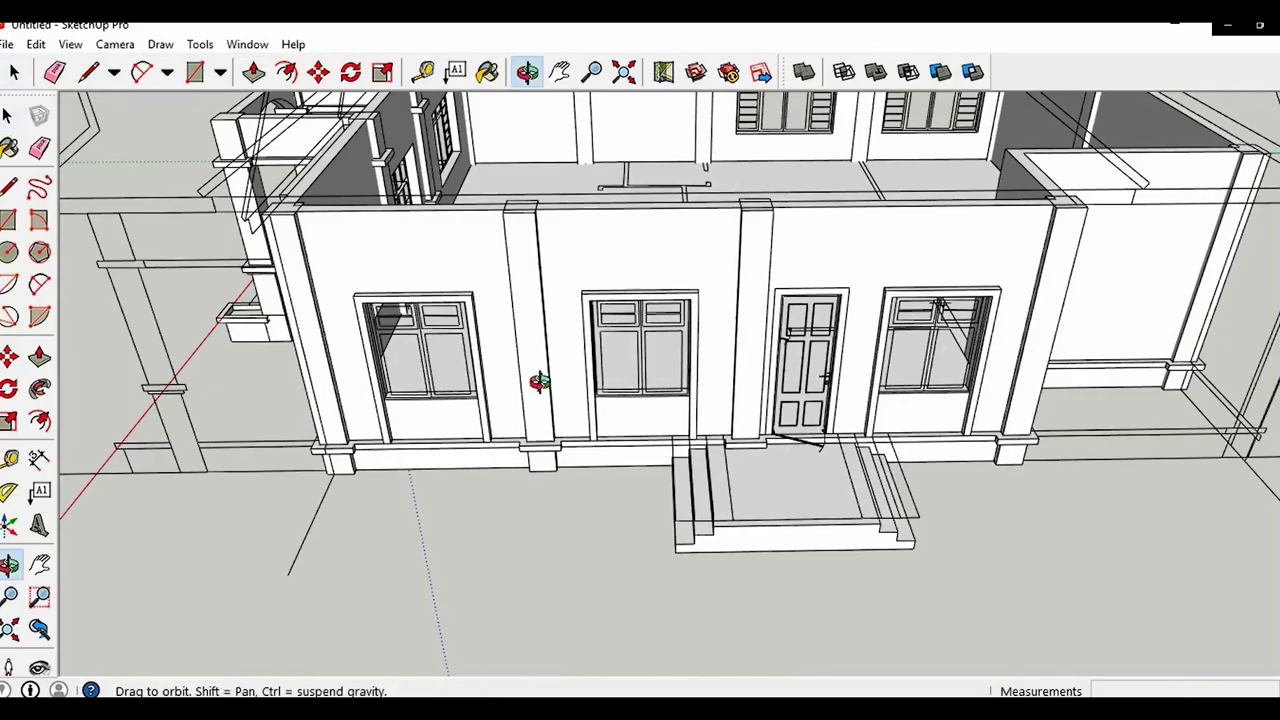
# Draw a 1550 by 2400 mm rectangle along the outer outline of the tall rear-wall window's surround, down to the plinth
pyautogui.moveTo(540, 382); pyautogui.dragTo(1126, 397, button='middle')
pyautogui.moveTo(640, 392); pyautogui.dragTo(302, 371, button='middle')
pyautogui.moveTo(1000, 465); pyautogui.dragTo(270, 349, button='middle')
pyautogui.scroll(3, 739, 487)
pyautogui.moveTo(930, 400); pyautogui.dragTo(703, 508, button='middle')
pyautogui.scroll(3, 700, 508)
pyautogui.press('r')
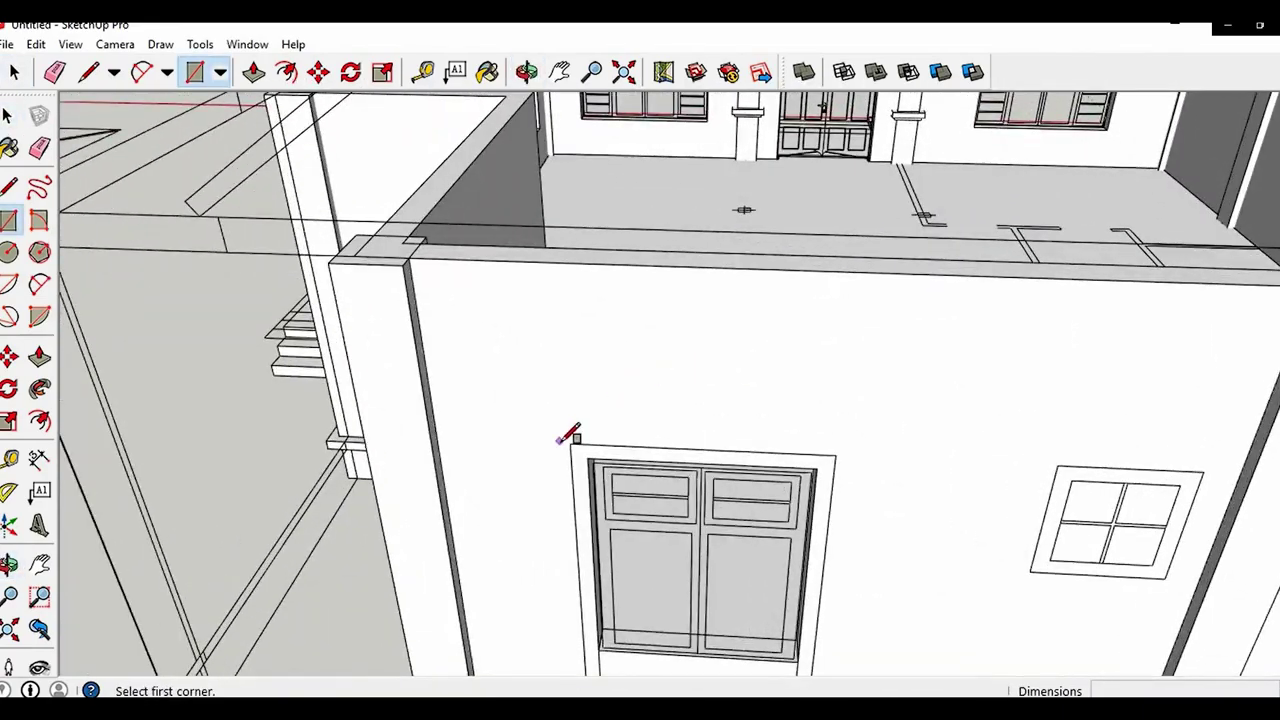
pyautogui.keyDown('shift'); pyautogui.moveTo(748, 660); pyautogui.dragTo(780, 490, button='middle'); pyautogui.keyUp('shift')
pyautogui.scroll(3, 798, 540)
pyautogui.click(862, 619)
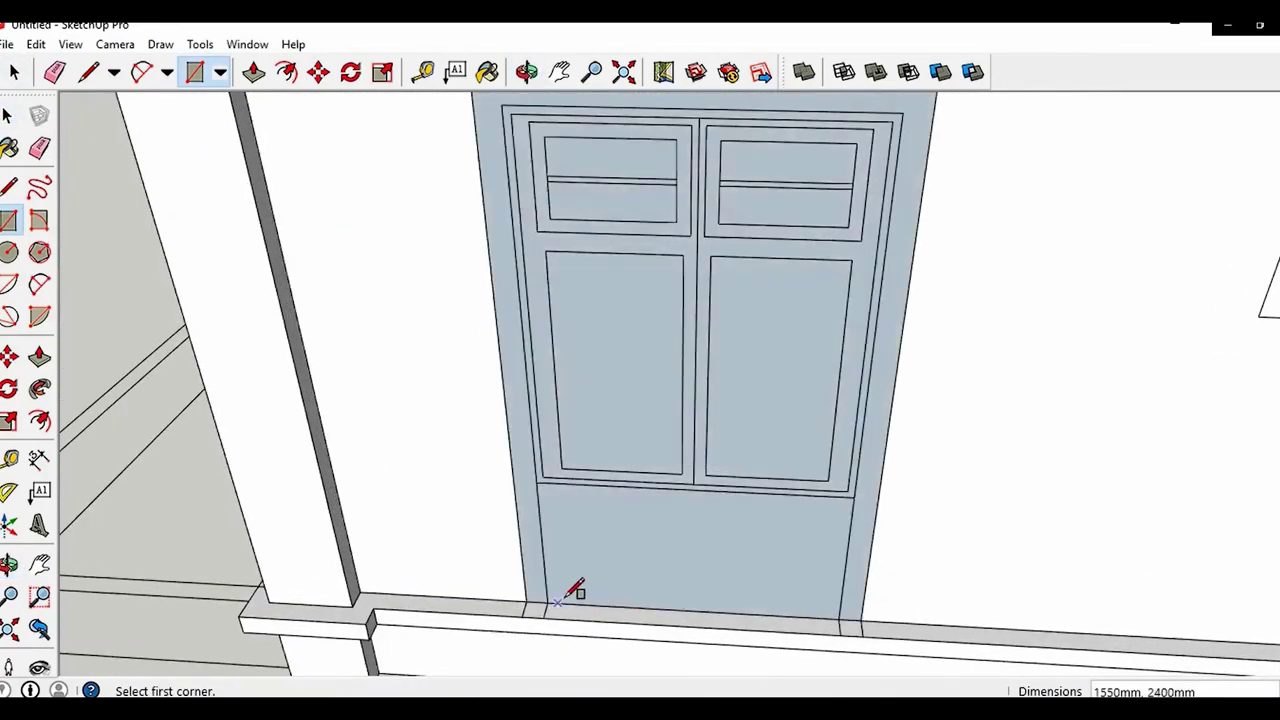
pyautogui.scroll(-2, 645, 515)
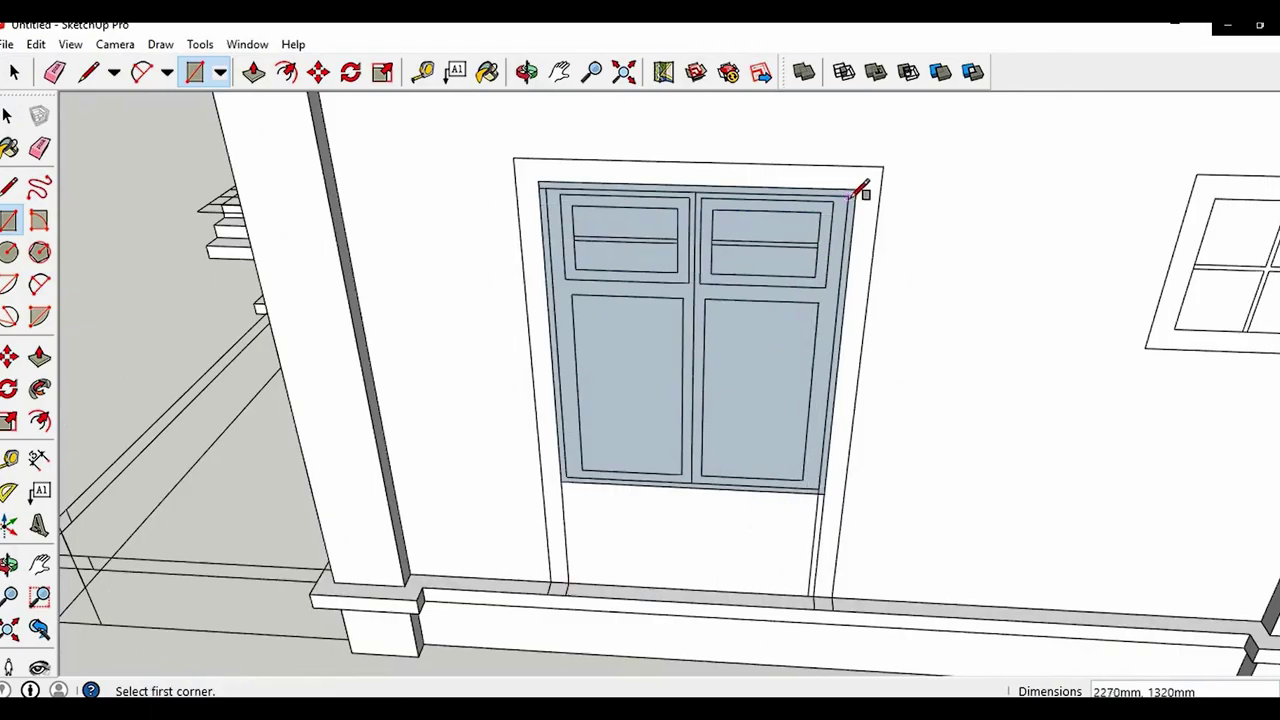
pyautogui.press('Delete')
pyautogui.scroll(-3, 775, 352)
pyautogui.scroll(5, 770, 430)
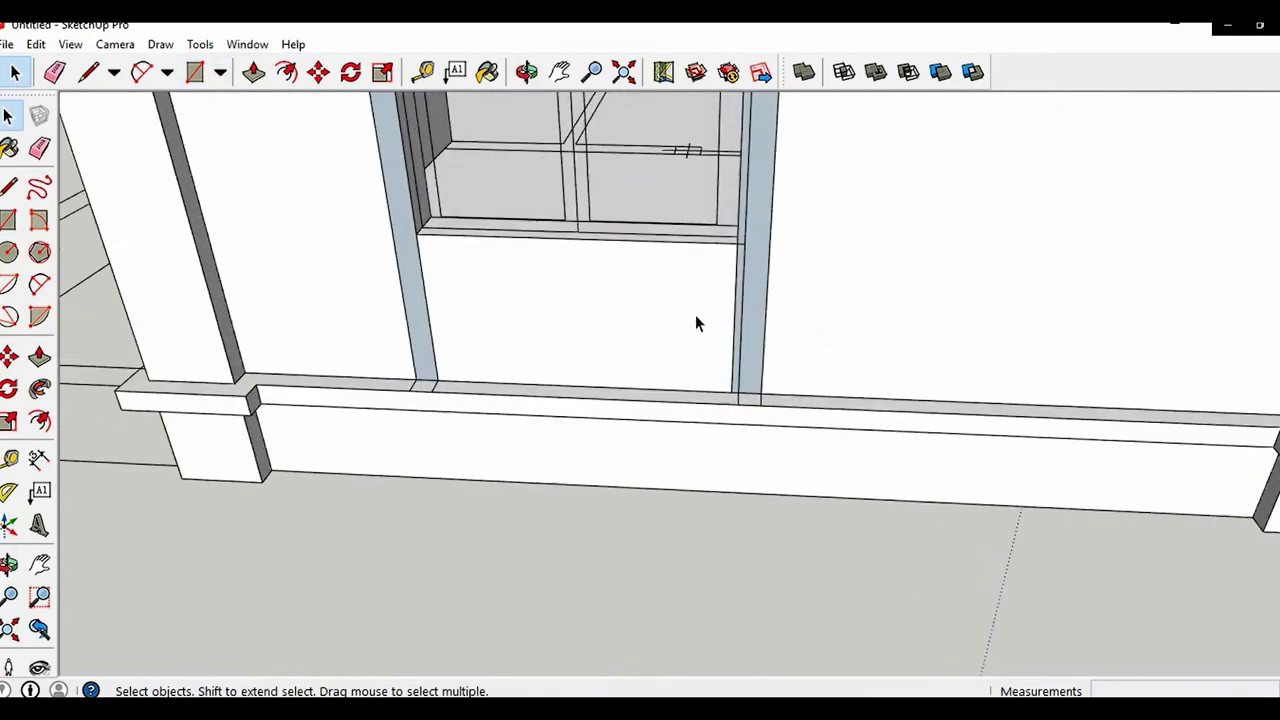
pyautogui.scroll(1, 750, 395)
pyautogui.press('p')
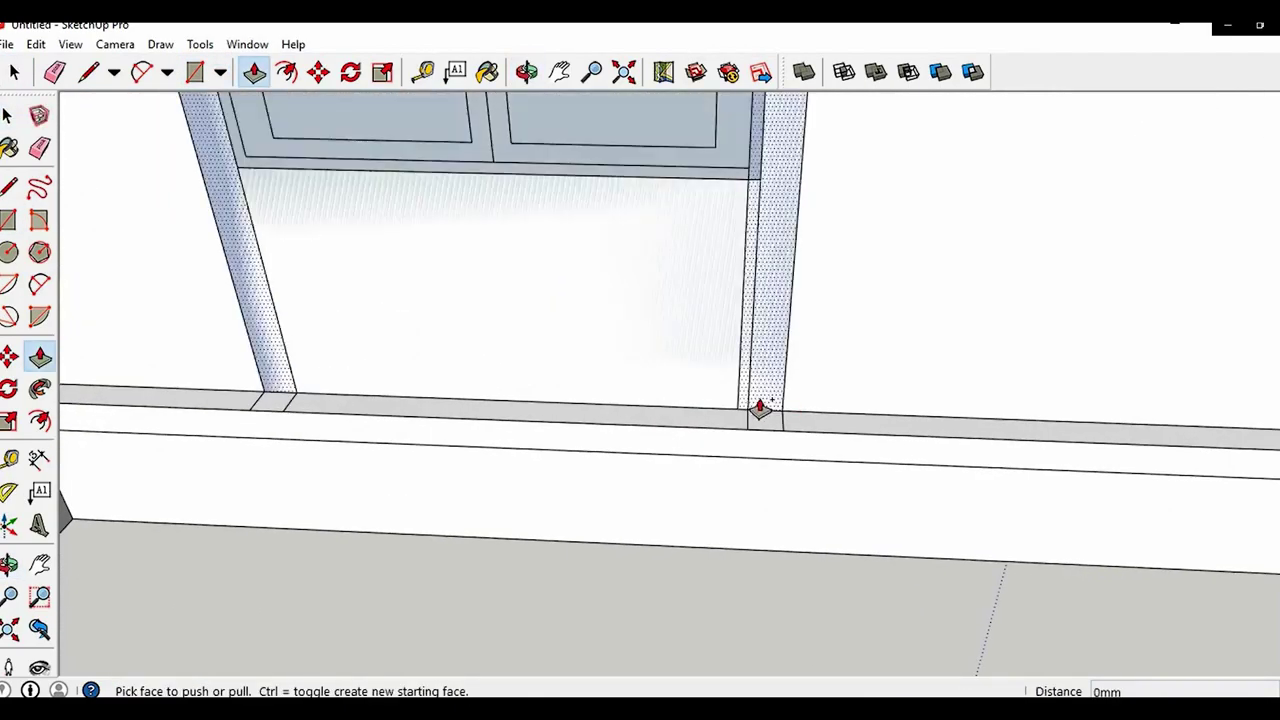
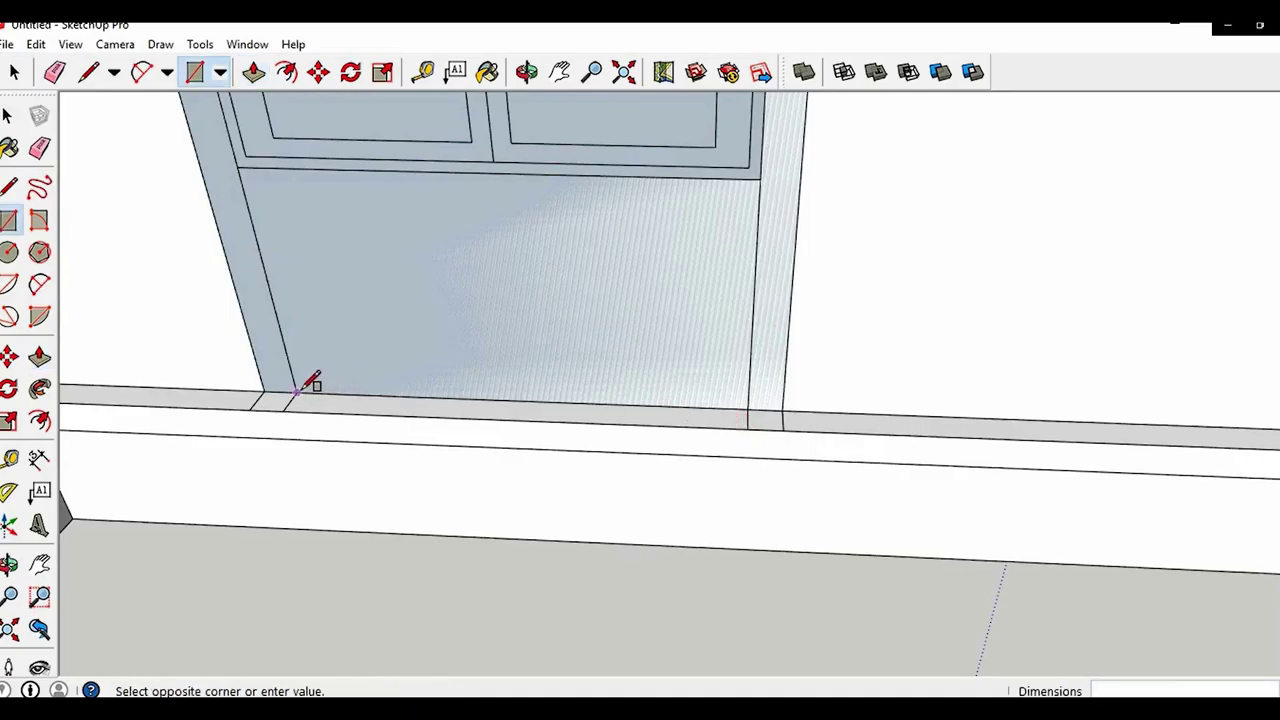
# Draw the inner rectangle of the rear window surround from its inner plinth corner and delete the face inside it
pyautogui.scroll(-4, 420, 300)
pyautogui.keyDown('shift'); pyautogui.moveTo(510, 240); pyautogui.dragTo(561, 642, button='middle'); pyautogui.keyUp('shift')
pyautogui.scroll(-2, 561, 642)
pyautogui.scroll(1, 692, 305)
pyautogui.click(694, 299)
pyautogui.scroll(-1, 660, 385)
pyautogui.keyDown('shift'); pyautogui.moveTo(660, 385); pyautogui.dragTo(707, 297, button='middle'); pyautogui.keyUp('shift')
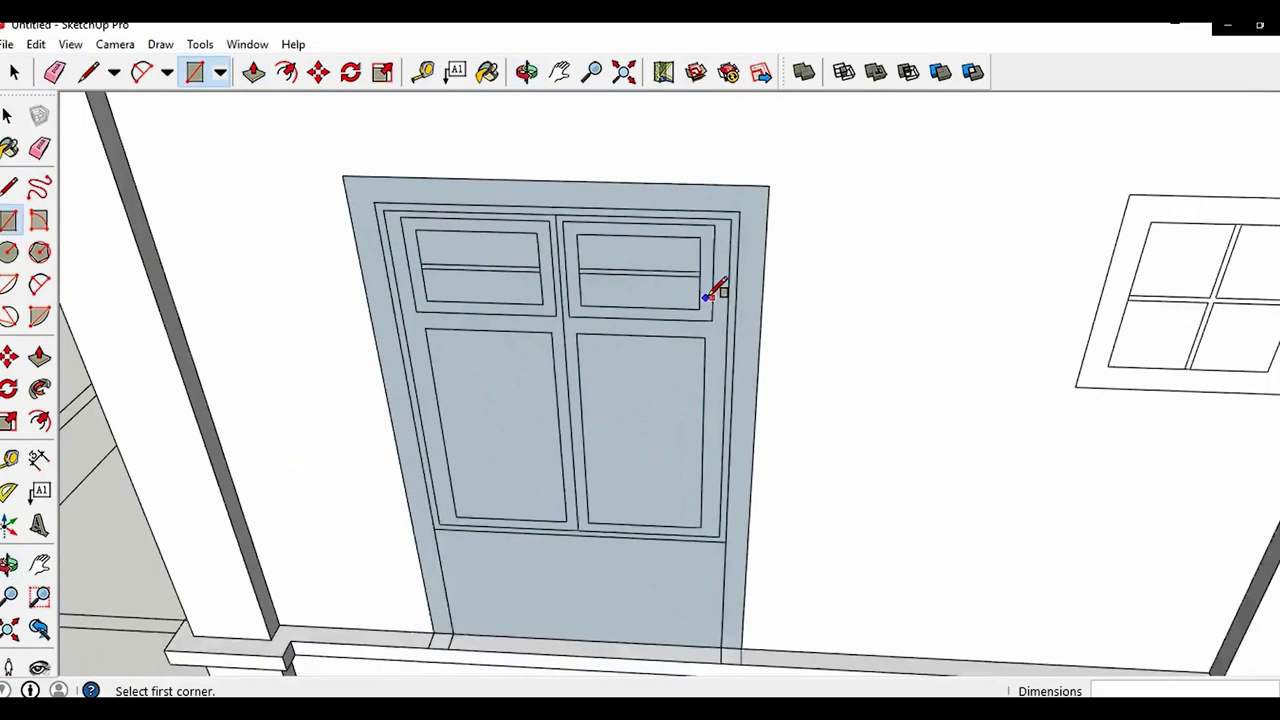
pyautogui.press('space')
pyautogui.scroll(-4, 674, 417)
# Extrude the tall rear window's surround outward from the wall and group it
pyautogui.scroll(8, 677, 471)
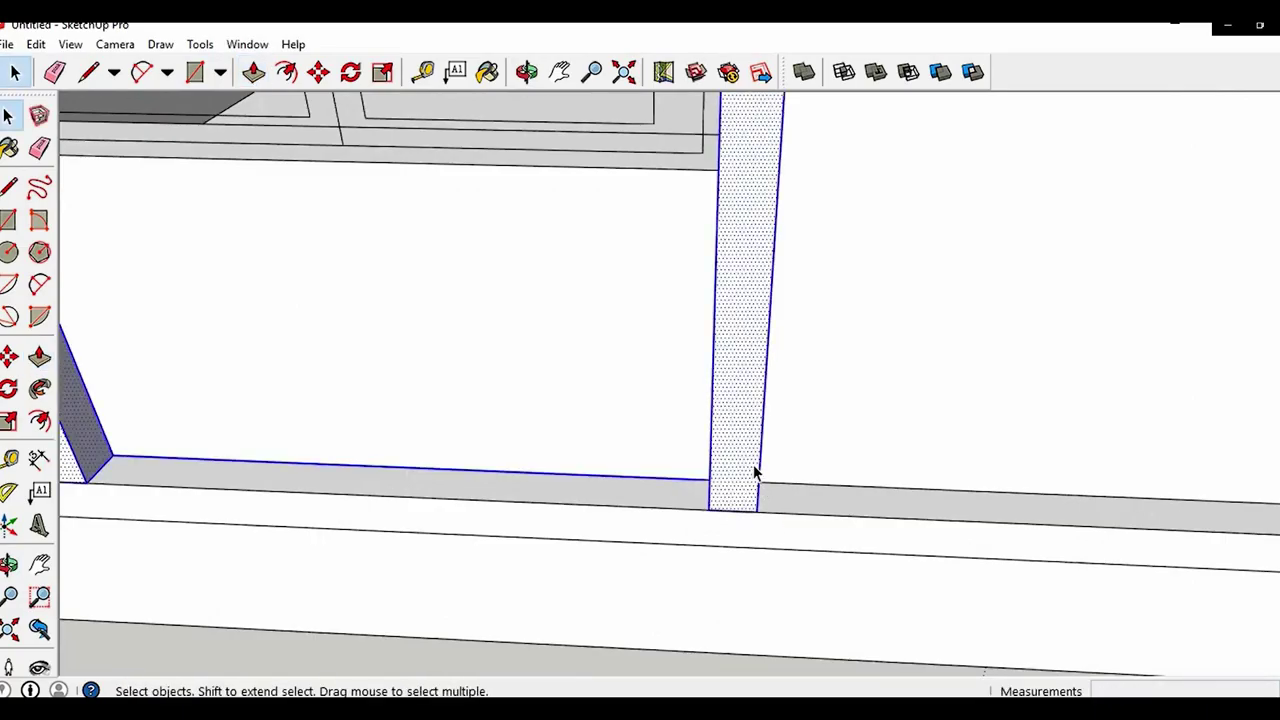
pyautogui.hotkey('ctrl', 'g')
pyautogui.scroll(-7, 755, 450)
pyautogui.moveTo(700, 352); pyautogui.dragTo(706, 434, button='middle')
pyautogui.scroll(-3, 706, 432)
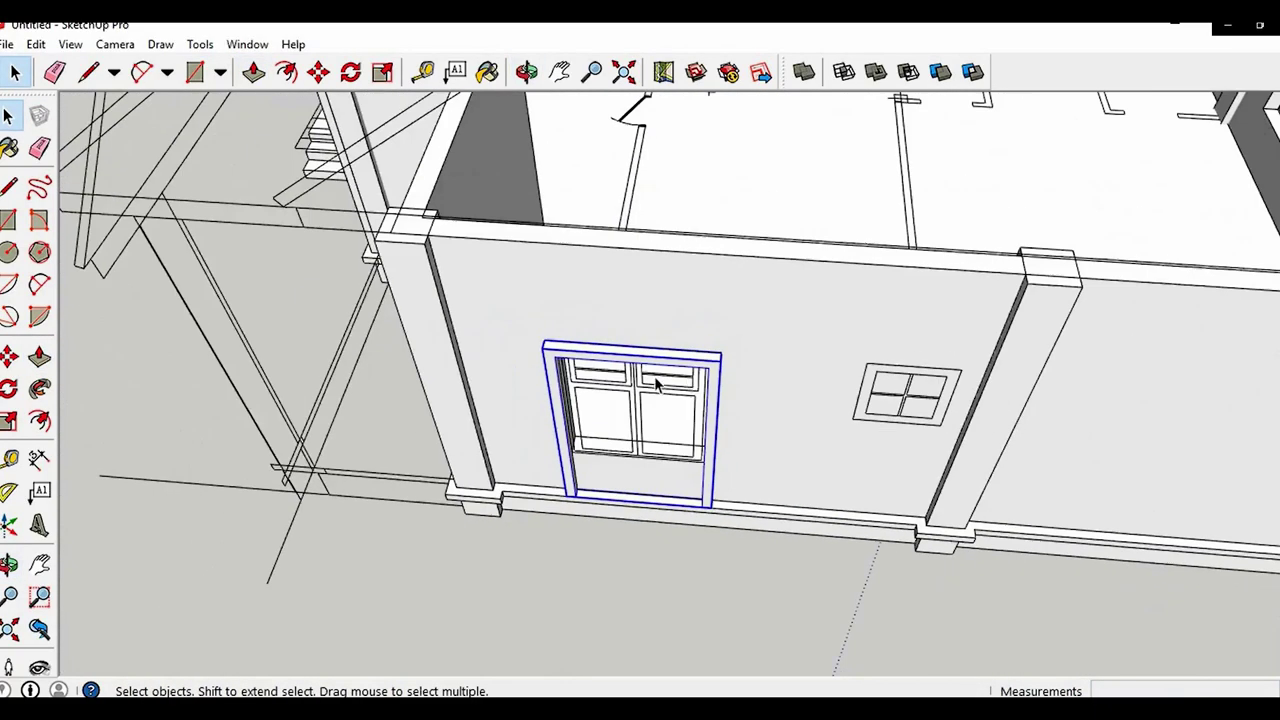
# Open the rear wall for editing and draw a rectangle along the inner outline of the small four-pane window
pyautogui.scroll(-4, 610, 338)
pyautogui.moveTo(608, 337); pyautogui.dragTo(680, 245, button='middle')
pyautogui.scroll(8, 786, 255)
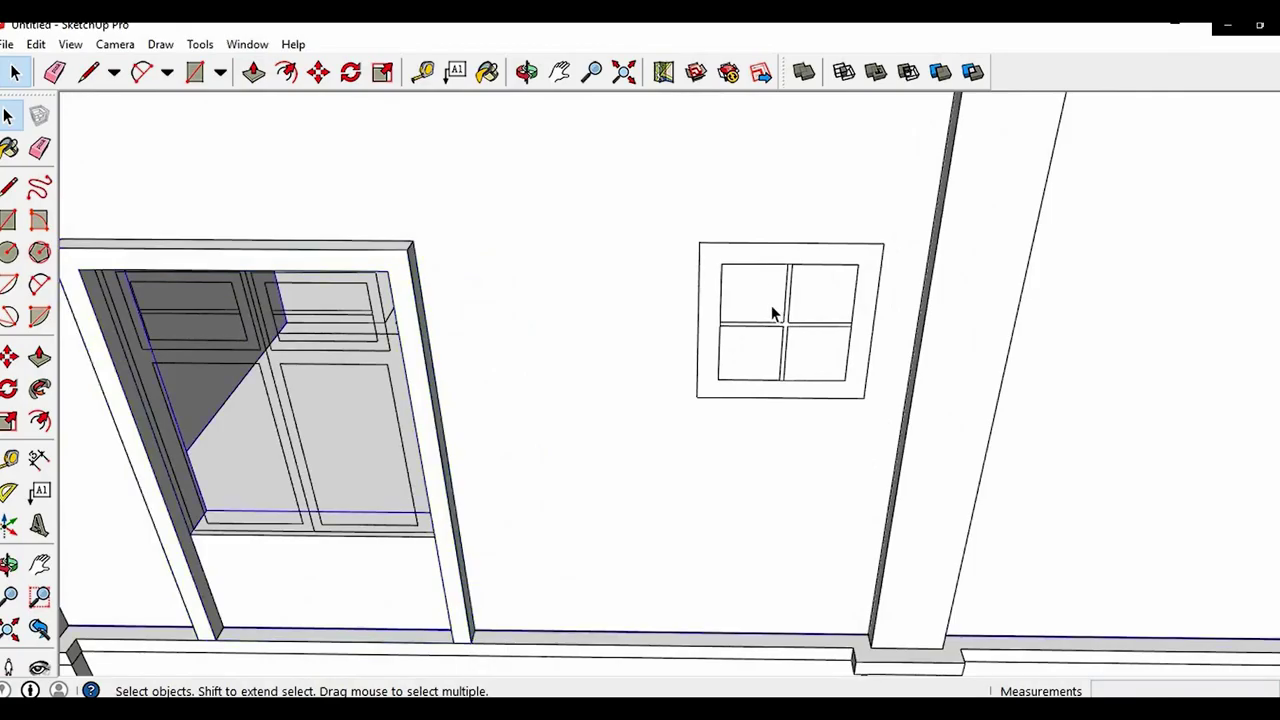
pyautogui.doubleClick(759, 301)
pyautogui.click(759, 301)
pyautogui.scroll(2, 754, 301)
pyautogui.press('r')
pyautogui.click(718, 255)
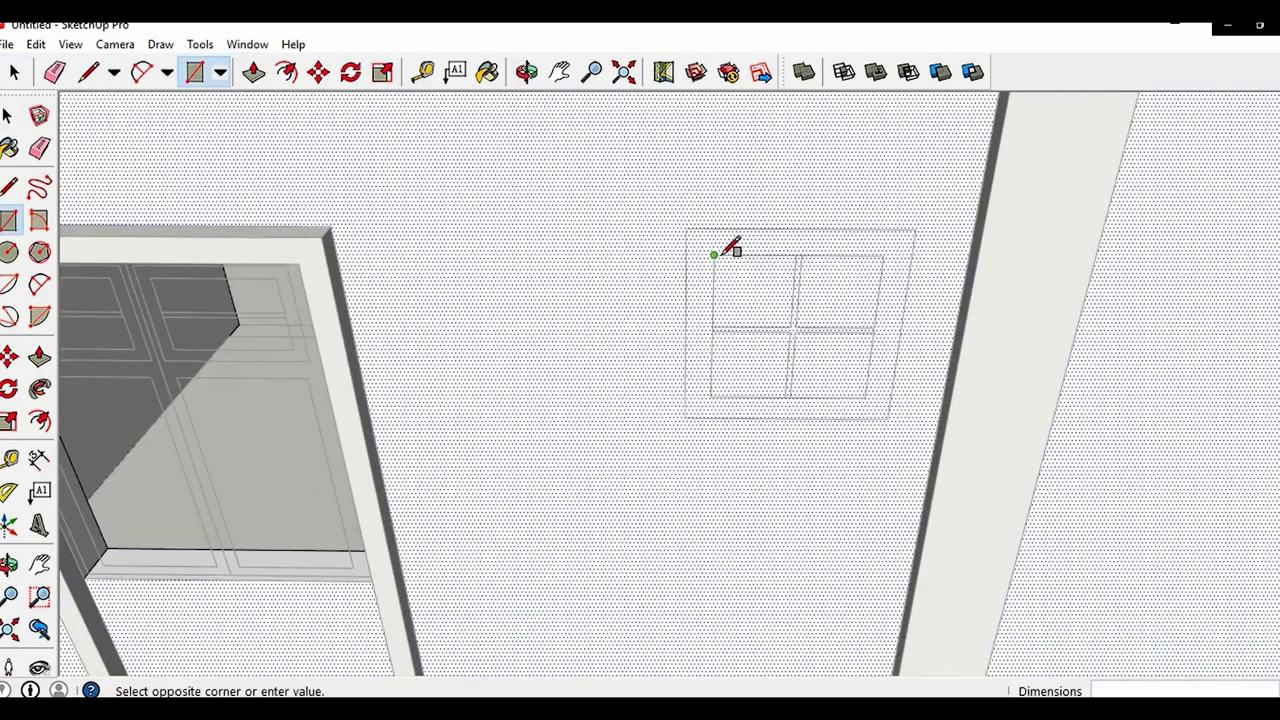
pyautogui.click(865, 394)
# Push the small window's rectangle 200 mm through the wall to cut the opening, and finish editing the wall
pyautogui.press('space')
pyautogui.click(842, 379)
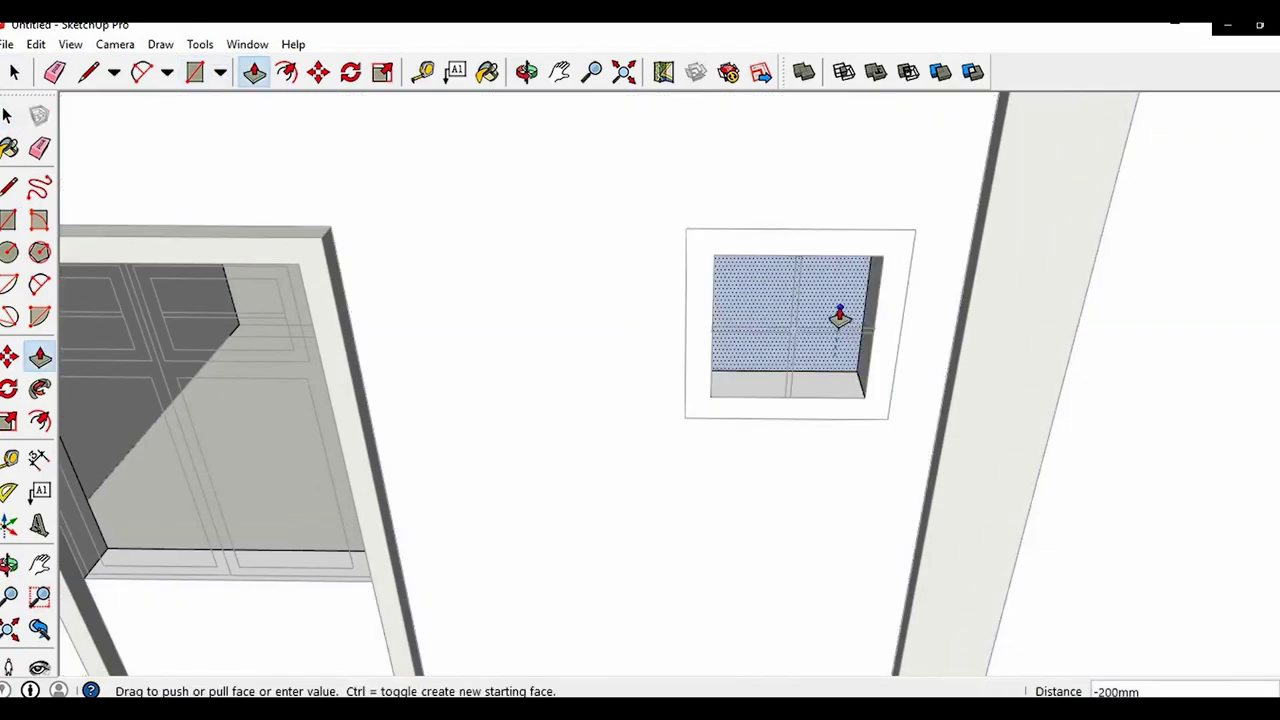
pyautogui.click(829, 348)
pyautogui.scroll(-2, 826, 378)
pyautogui.moveTo(811, 387); pyautogui.dragTo(727, 330, button='middle')
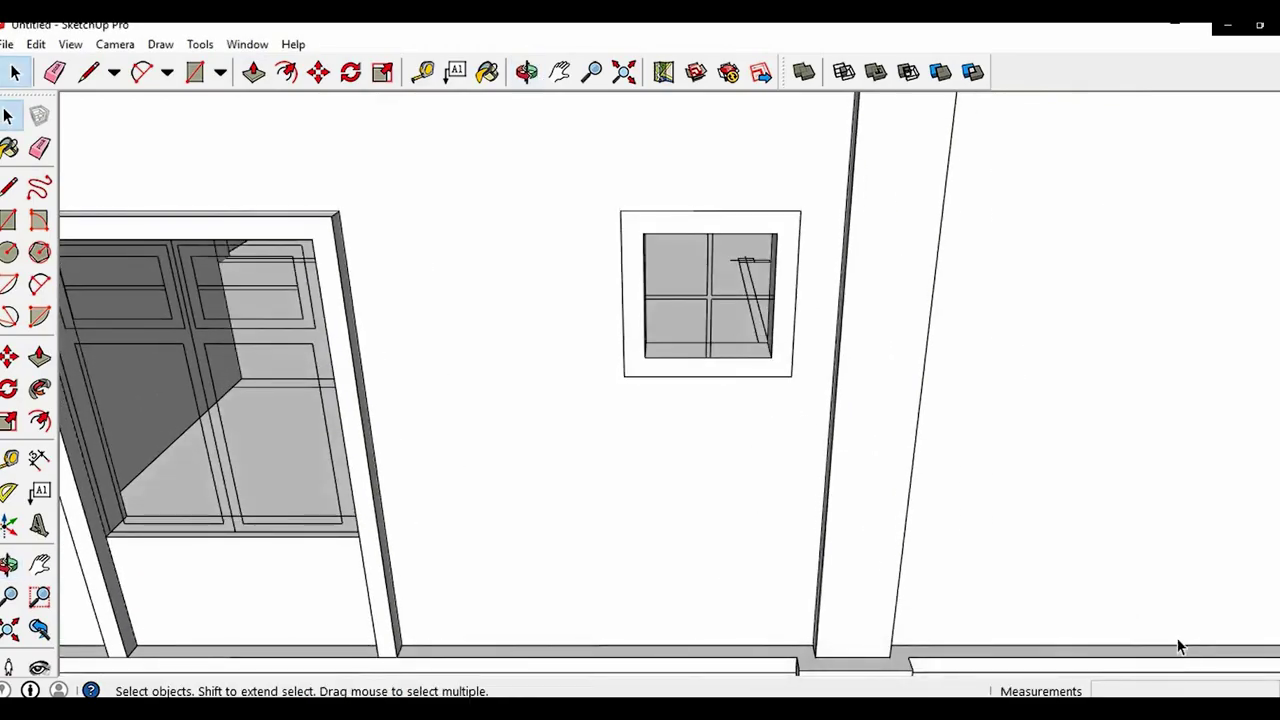
# Draw the outer and inner rectangles of the small four-pane window's surround and delete the face inside
pyautogui.scroll(3, 673, 399)
pyautogui.press('r')
pyautogui.keyDown('shift'); pyautogui.moveTo(565, 143); pyautogui.dragTo(573, 216, button='middle'); pyautogui.keyUp('shift')
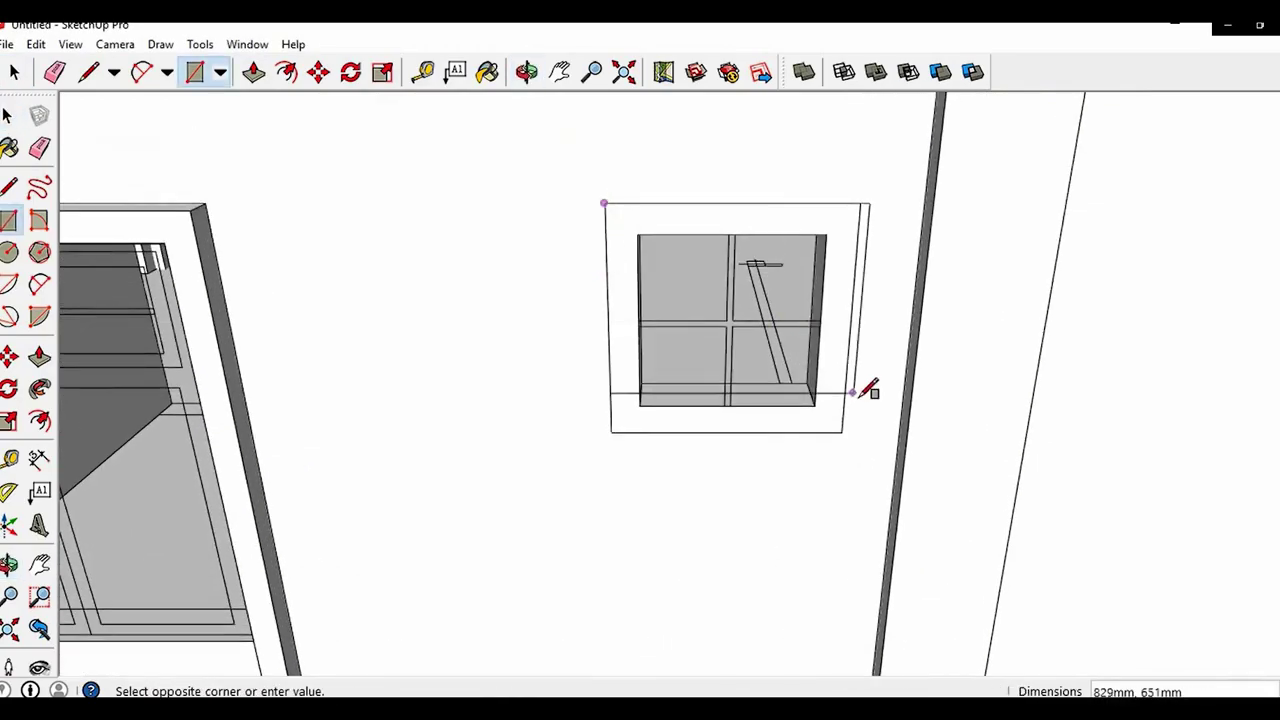
pyautogui.click(842, 431)
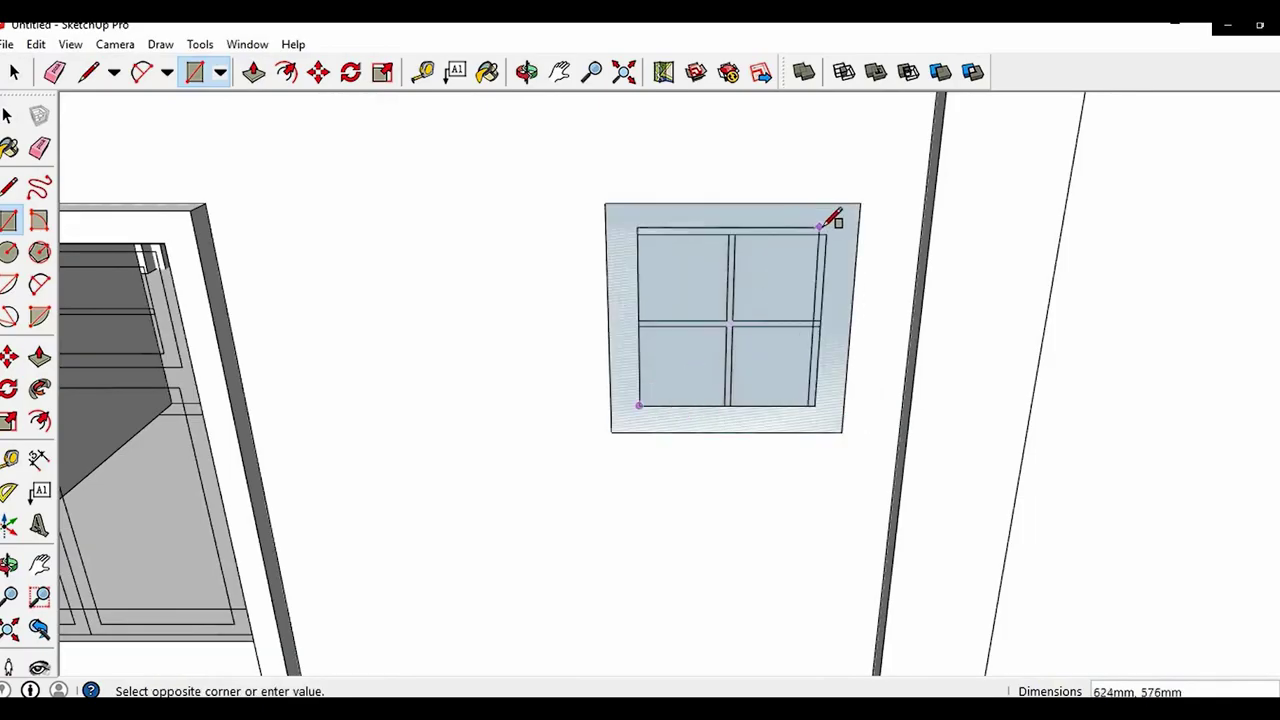
pyautogui.click(770, 267)
pyautogui.press('Delete')
# Extrude the small window's surround outward from the rear wall and group it
pyautogui.moveTo(770, 267); pyautogui.dragTo(829, 333, button='middle')
pyautogui.scroll(-1, 829, 333)
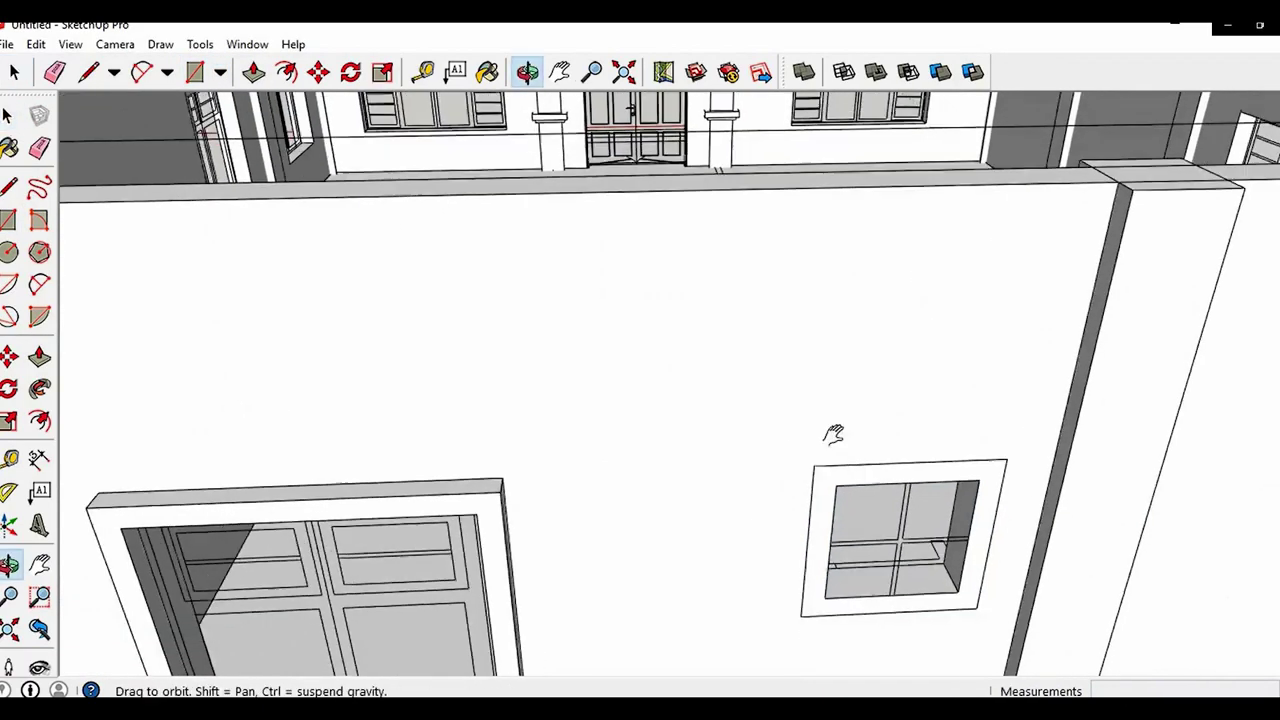
pyautogui.scroll(3, 945, 590)
pyautogui.scroll(3, 866, 510)
pyautogui.press('p')
pyautogui.scroll(-2, 946, 569)
pyautogui.click(946, 569)
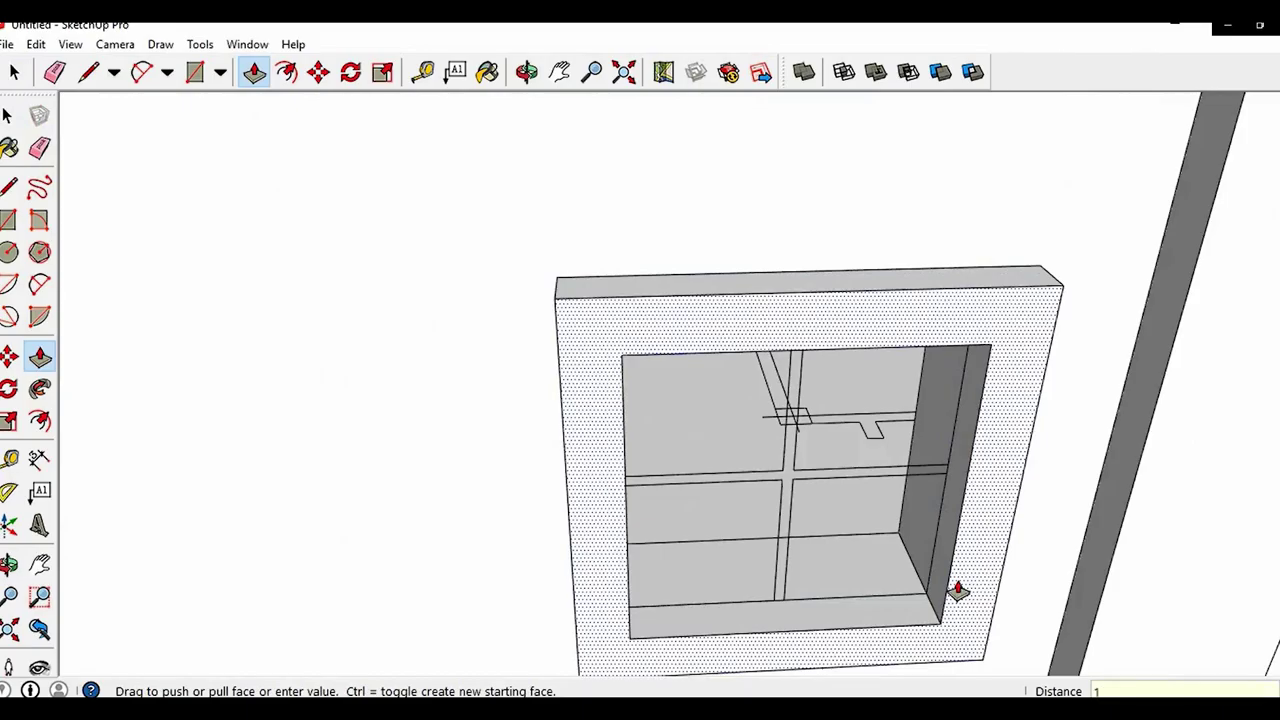
pyautogui.press('Return')
pyautogui.press('space')
pyautogui.tripleClick(1018, 328)
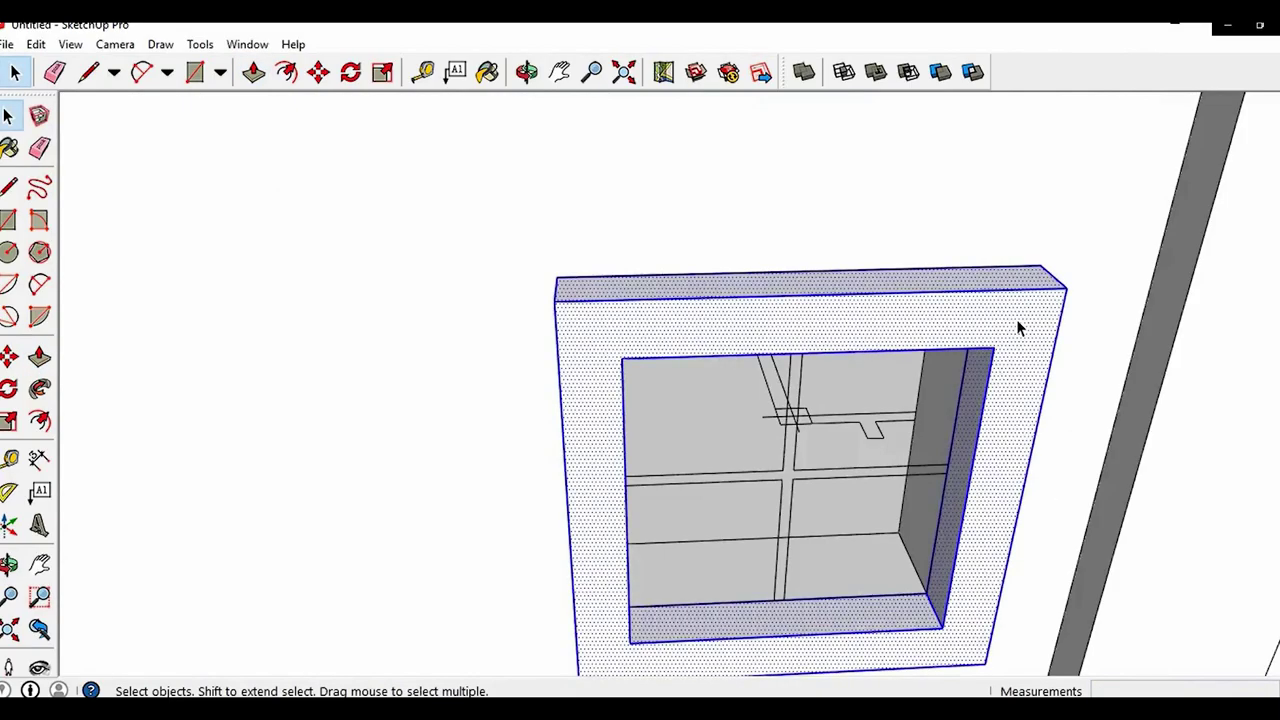
pyautogui.hotkey('ctrl', 'g')
pyautogui.scroll(-6, 1009, 328)
# Draw a rectangle along the outer outline of the first wide louvred window's surround on the opposite side wall, down to the plinth
pyautogui.moveTo(1009, 328); pyautogui.dragTo(605, 537, button='middle')
pyautogui.click(690, 553)
pyautogui.moveTo(725, 552); pyautogui.dragTo(505, 525, button='middle')
pyautogui.press('r')
pyautogui.scroll(2, 481, 398)
pyautogui.click(469, 263)
pyautogui.scroll(4, 850, 538)
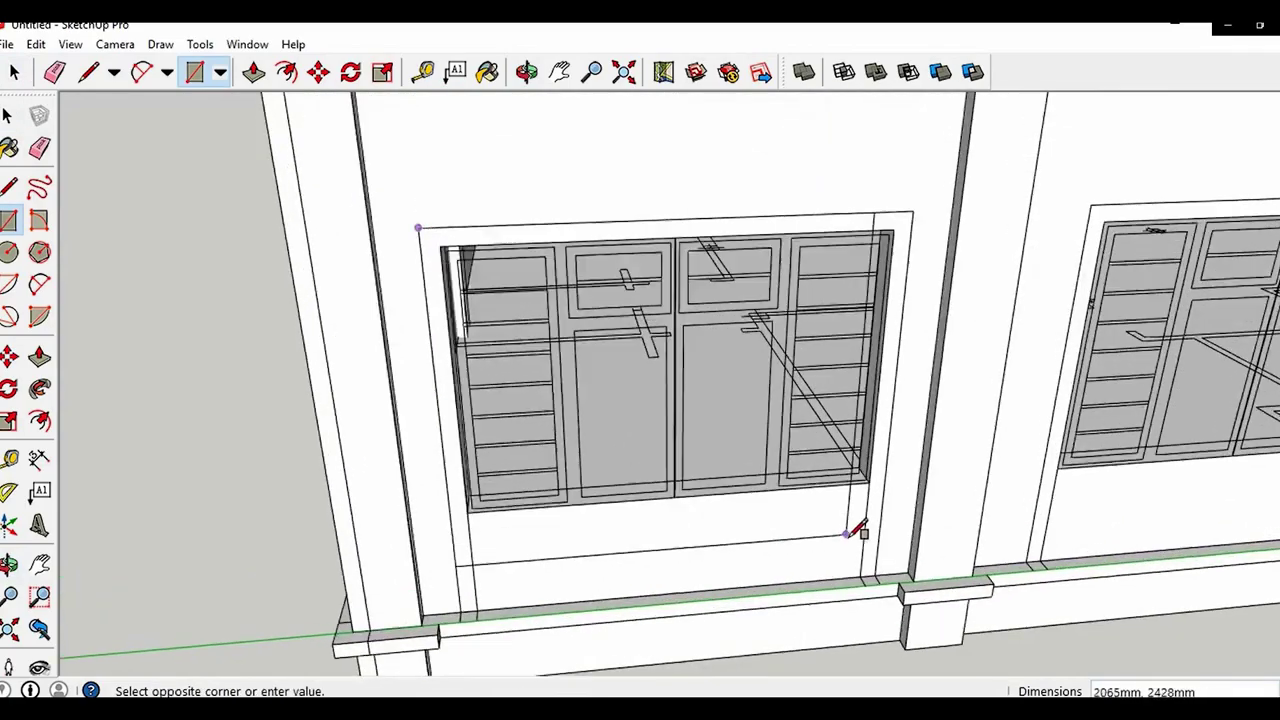
pyautogui.click(887, 584)
# Draw the inner rectangle of the wide louvred window's surround and delete the face inside it
pyautogui.scroll(-5, 867, 578)
pyautogui.scroll(5, 457, 290)
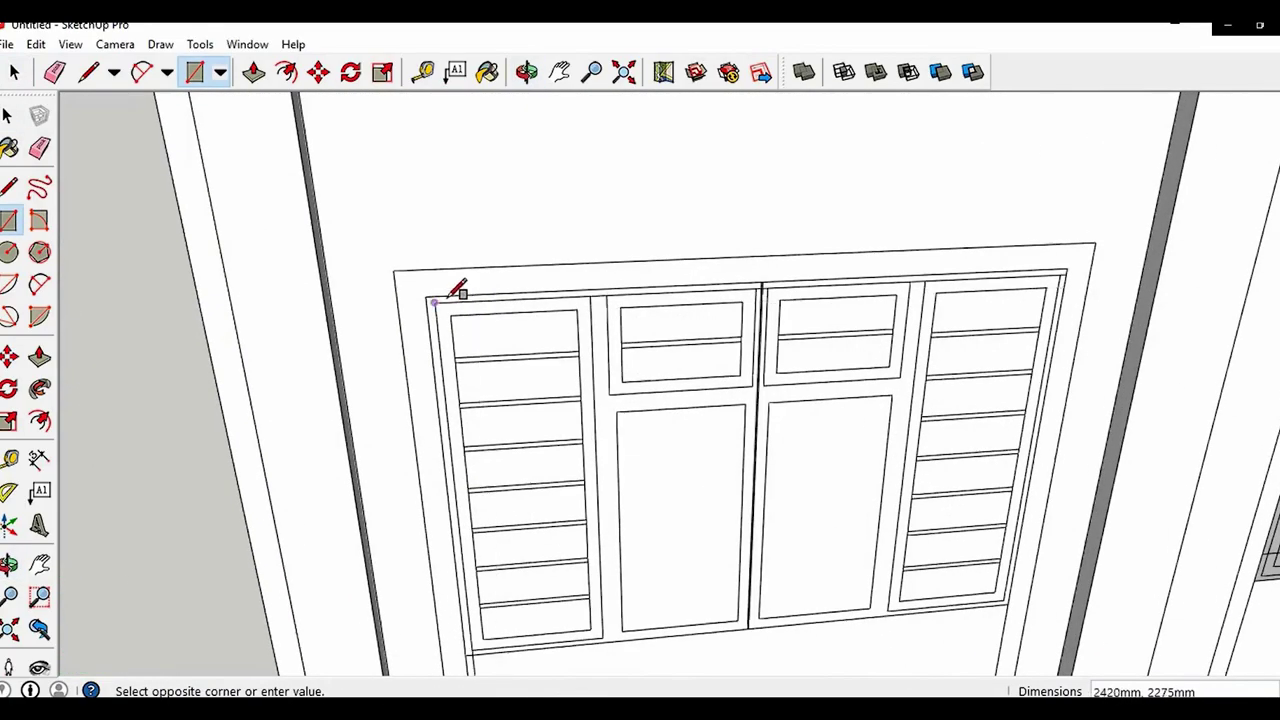
pyautogui.press('space')
pyautogui.click(652, 499)
pyautogui.scroll(-4, 654, 495)
pyautogui.press('Delete')
pyautogui.scroll(3, 842, 600)
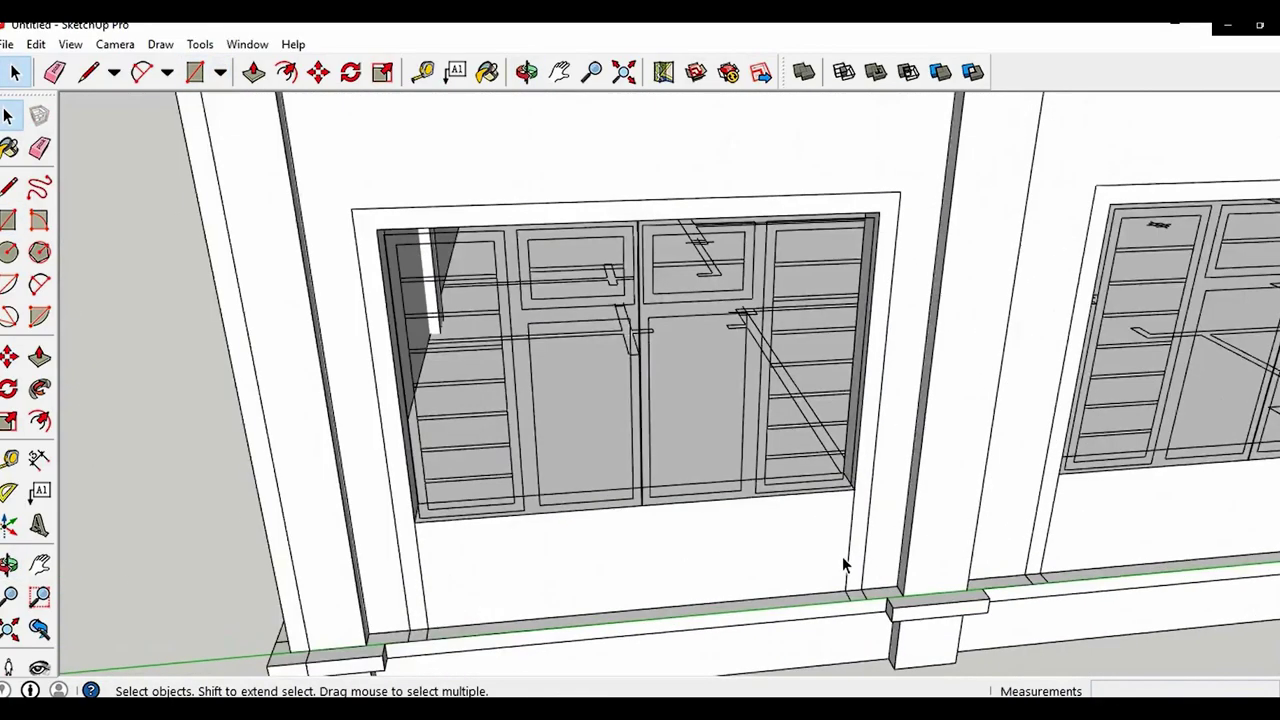
# Extrude the wide louvred window's surround outward and make it a component
pyautogui.scroll(3, 846, 625)
pyautogui.press('space')
pyautogui.doubleClick(869, 583)
pyautogui.scroll(-1, 869, 583)
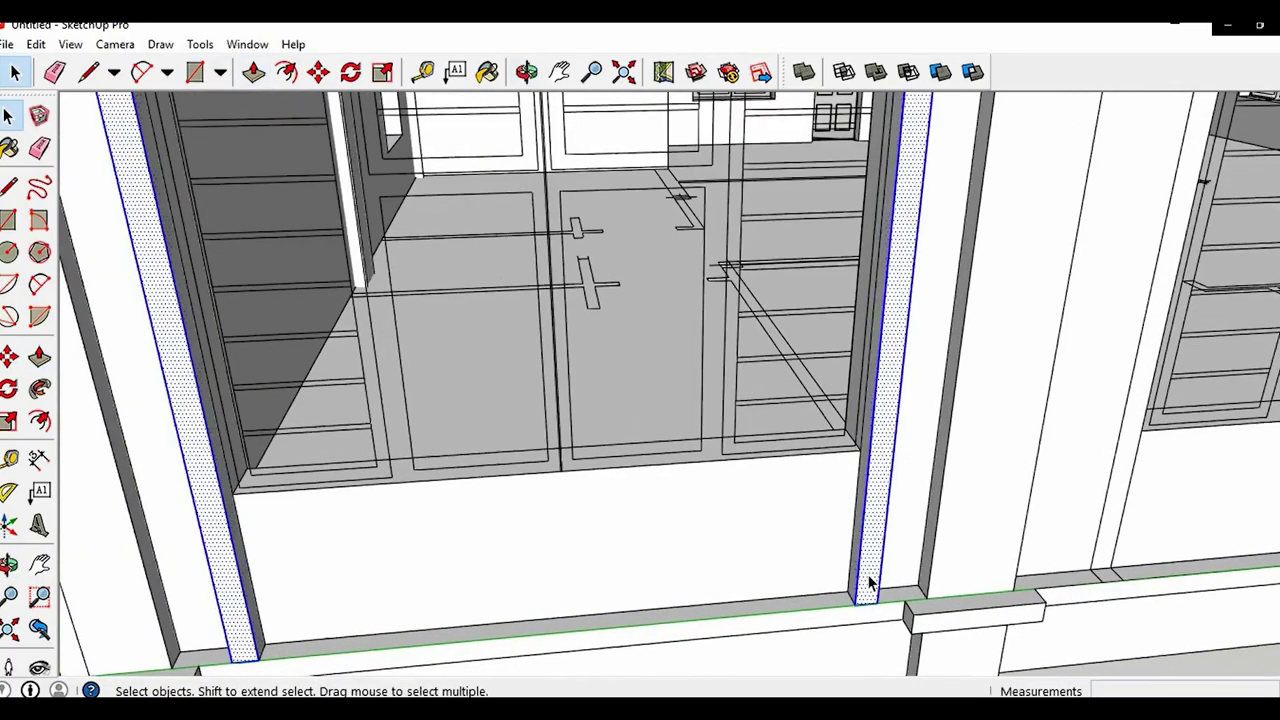
pyautogui.press('g')
pyautogui.press('Return')
# Copy the wide window's surround 3700 mm along the wall onto the neighbouring louvred window
pyautogui.scroll(-4, 729, 540)
pyautogui.moveTo(665, 494); pyautogui.dragTo(626, 580, button='middle')
pyautogui.scroll(5, 640, 560)
pyautogui.press('m')
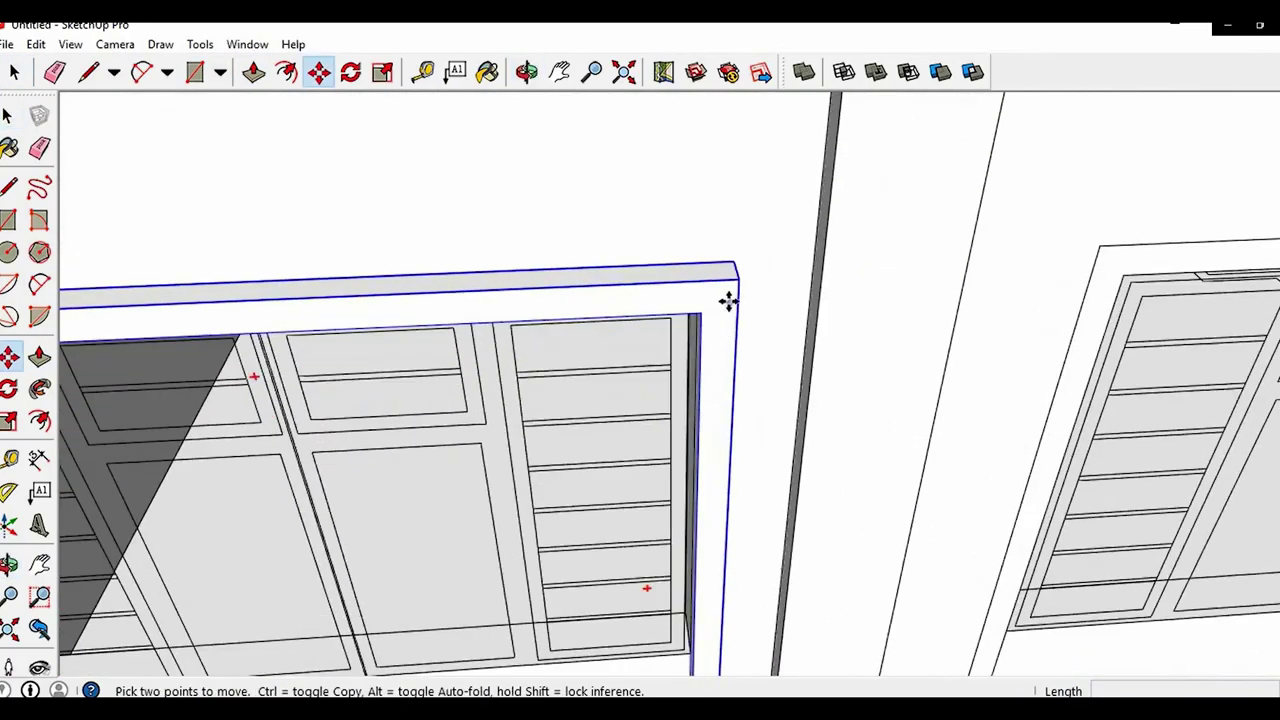
pyautogui.click(735, 262)
pyautogui.press('ctrl')
pyautogui.scroll(-3, 670, 350)
pyautogui.keyDown('shift'); pyautogui.moveTo(834, 354); pyautogui.dragTo(436, 380, button='middle'); pyautogui.keyUp('shift')
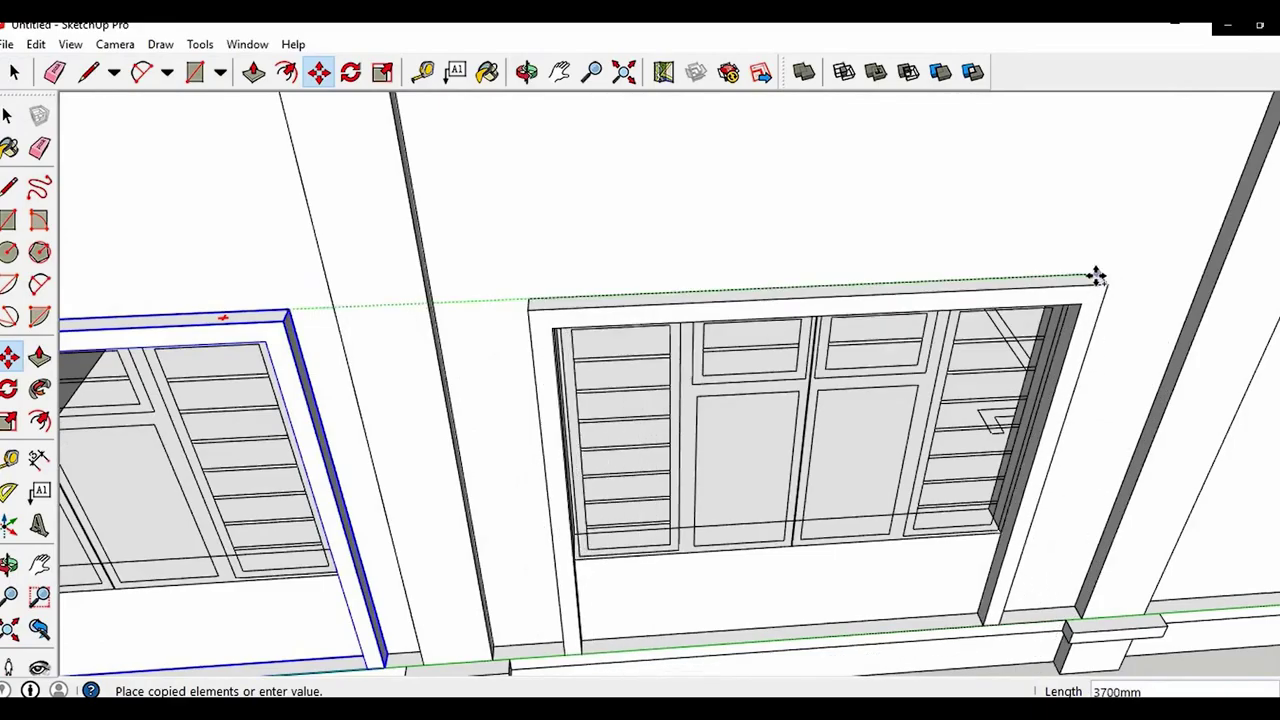
pyautogui.click(1089, 270)
# Examine the whole house model from the front
pyautogui.scroll(-6, 897, 320)
pyautogui.moveTo(875, 330); pyautogui.dragTo(800, 318, button='middle')
pyautogui.press('space')
pyautogui.scroll(-2, 534, 467)
pyautogui.scroll(-2, 534, 467)
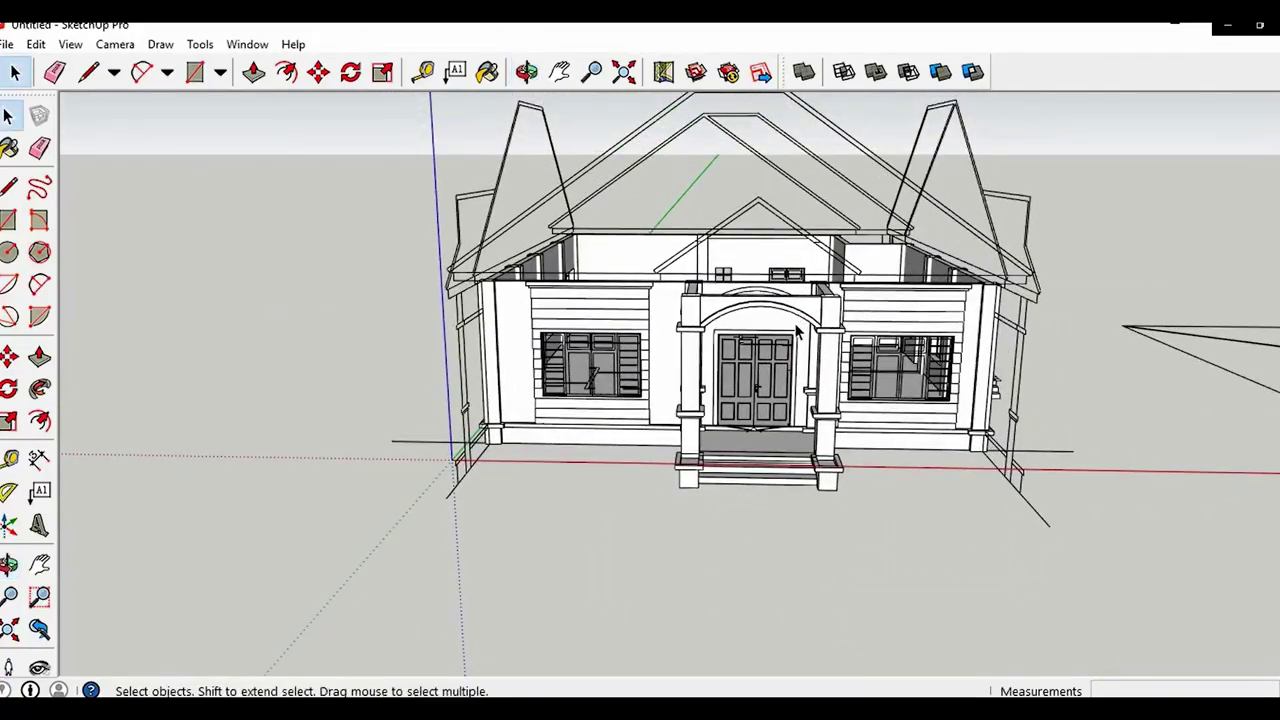
pyautogui.keyDown('shift'); pyautogui.moveTo(650, 383); pyautogui.dragTo(556, 435, button='middle'); pyautogui.keyUp('shift')
pyautogui.scroll(-1, 632, 468)
pyautogui.moveTo(722, 421); pyautogui.dragTo(725, 345, button='middle')
pyautogui.scroll(1, 484, 380)
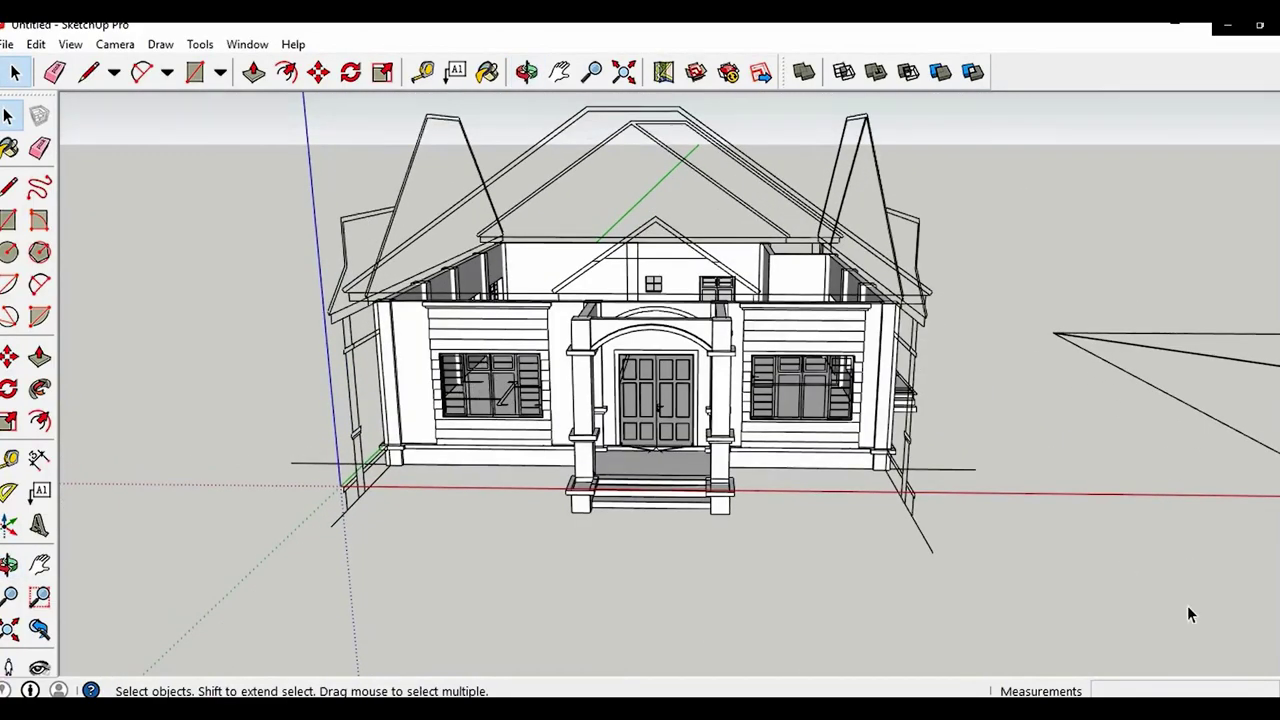
# Import the Door and window SketchUp model from SketchUp 01's Exercise 2 Door and window folder, placing it beside the house
pyautogui.click(1145, 26)
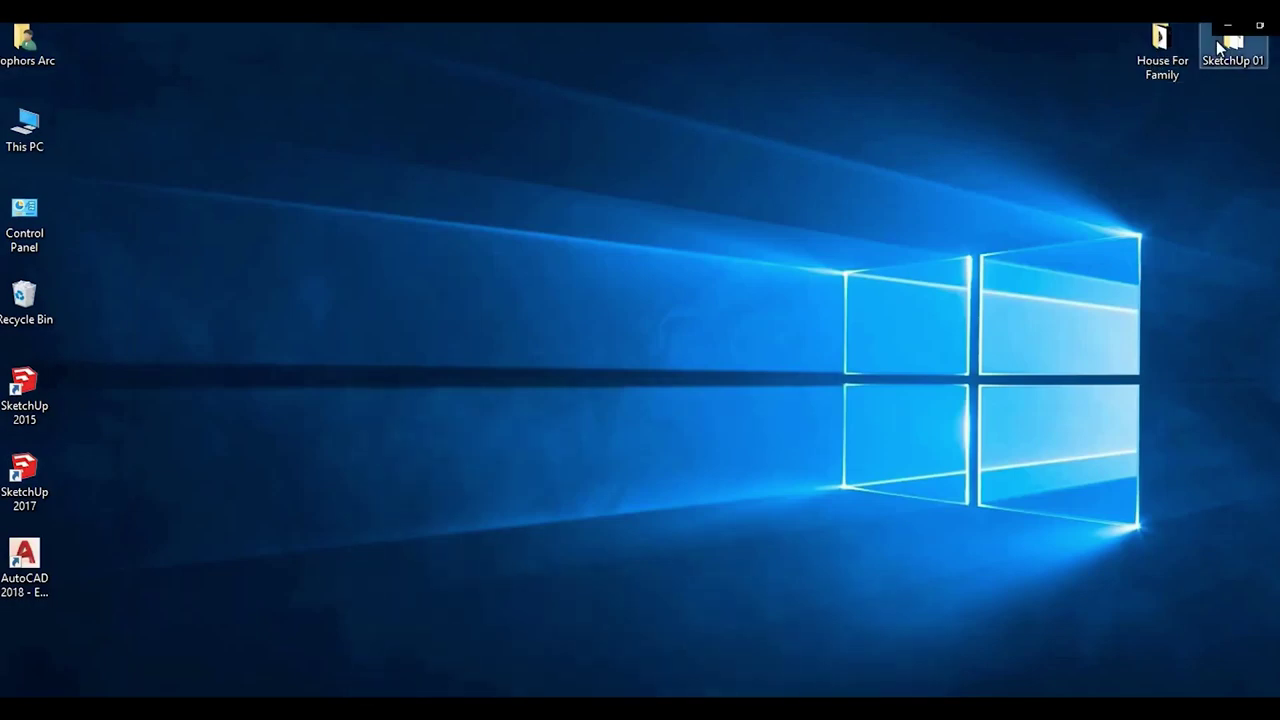
pyautogui.doubleClick(1216, 40)
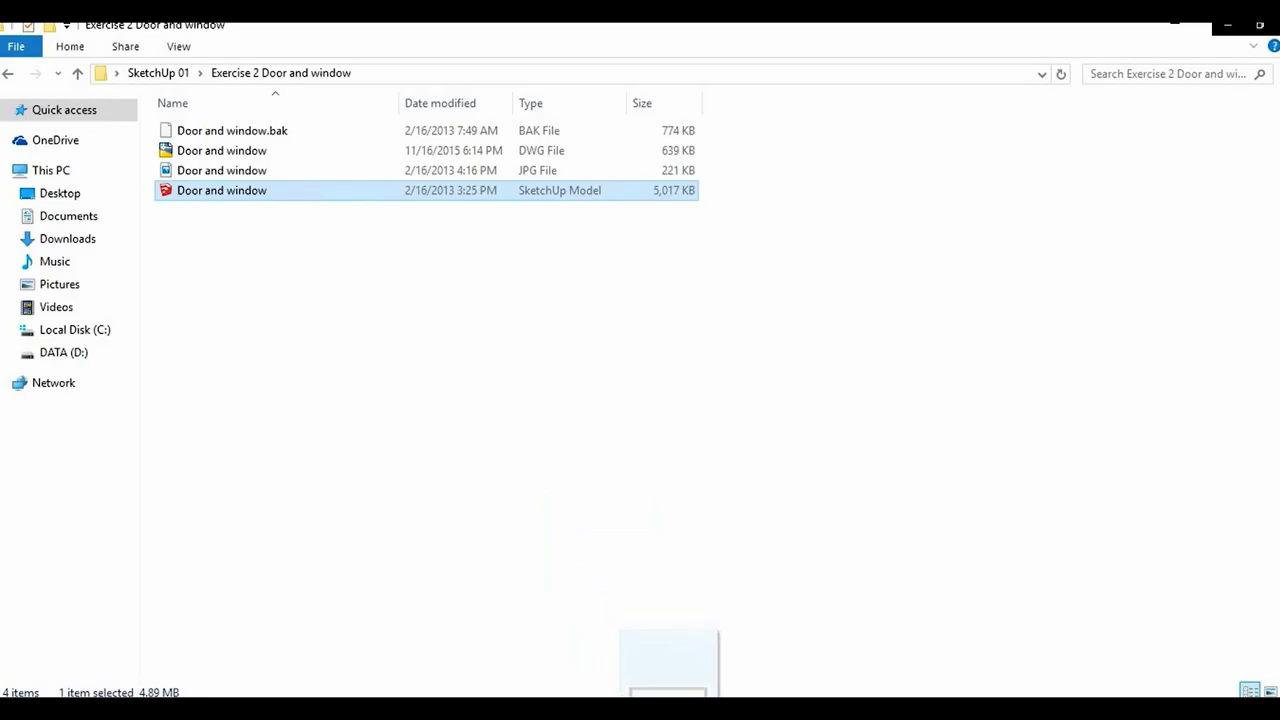
pyautogui.moveTo(668, 706); pyautogui.dragTo(997, 616)
pyautogui.click(997, 616)
# Explode the imported Door and window component beside the house and select its wide louvred window
pyautogui.scroll(-3, 971, 560)
pyautogui.keyDown('shift'); pyautogui.moveTo(971, 560); pyautogui.dragTo(640, 435, button='middle'); pyautogui.keyUp('shift')
pyautogui.moveTo(640, 435); pyautogui.dragTo(650, 490, button='middle')
pyautogui.scroll(3, 655, 492)
pyautogui.press('space')
pyautogui.rightClick(667, 484)
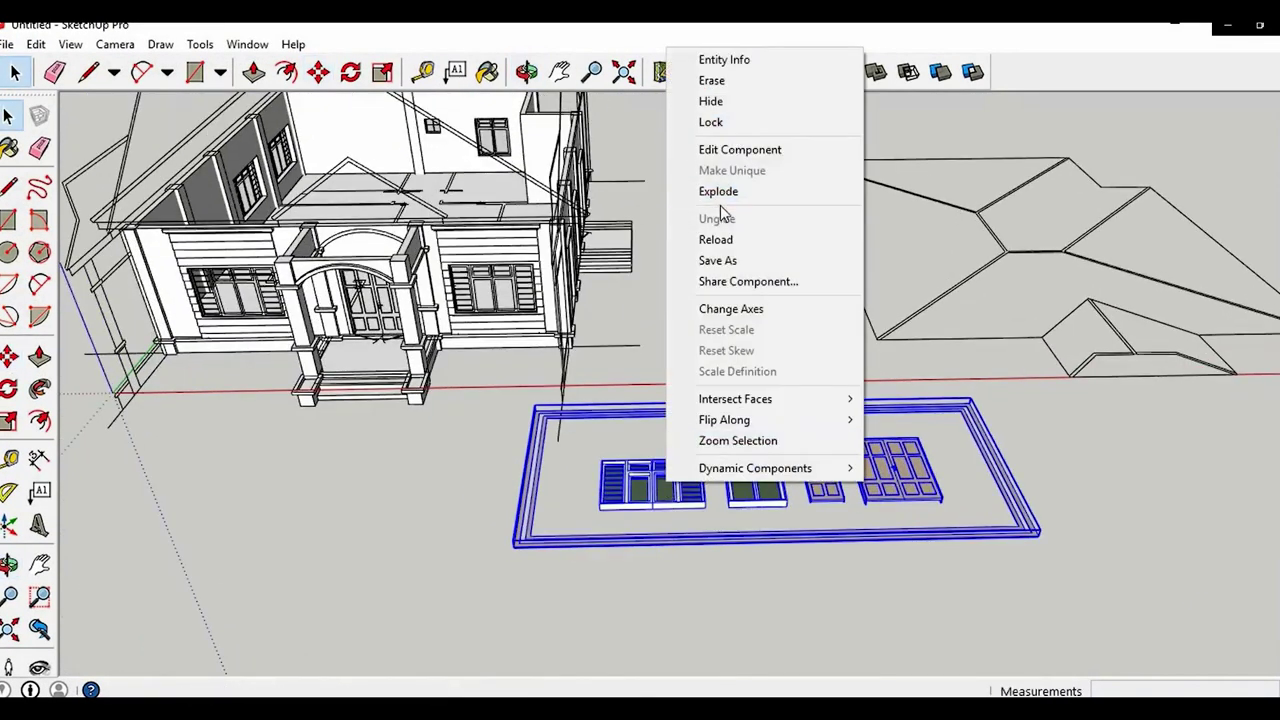
pyautogui.click(720, 193)
pyautogui.moveTo(699, 275); pyautogui.dragTo(765, 456, button='middle')
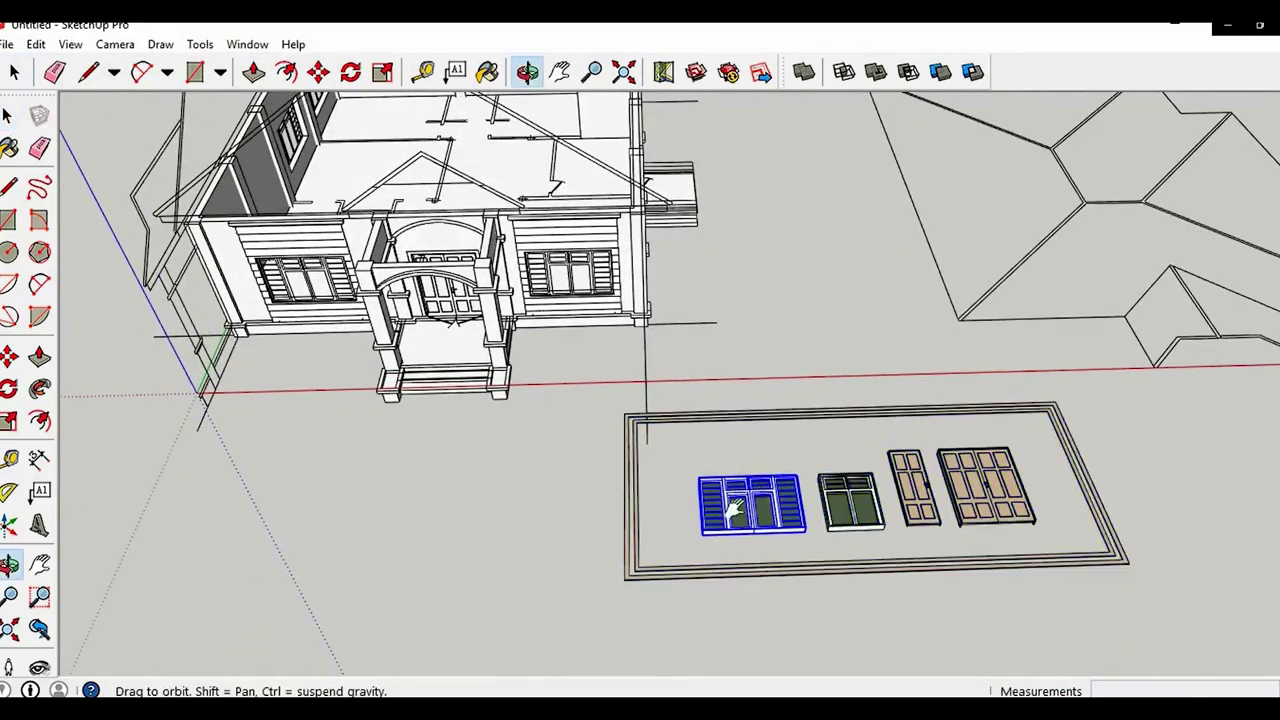
# Move the wide louvred window from the imported set to the ground in front of the house's left front wall
pyautogui.scroll(4, 786, 501)
pyautogui.keyDown('shift'); pyautogui.moveTo(735, 508); pyautogui.dragTo(752, 474, button='middle'); pyautogui.keyUp('shift')
pyautogui.scroll(3, 757, 586)
pyautogui.press('m')
pyautogui.scroll(1, 762, 584)
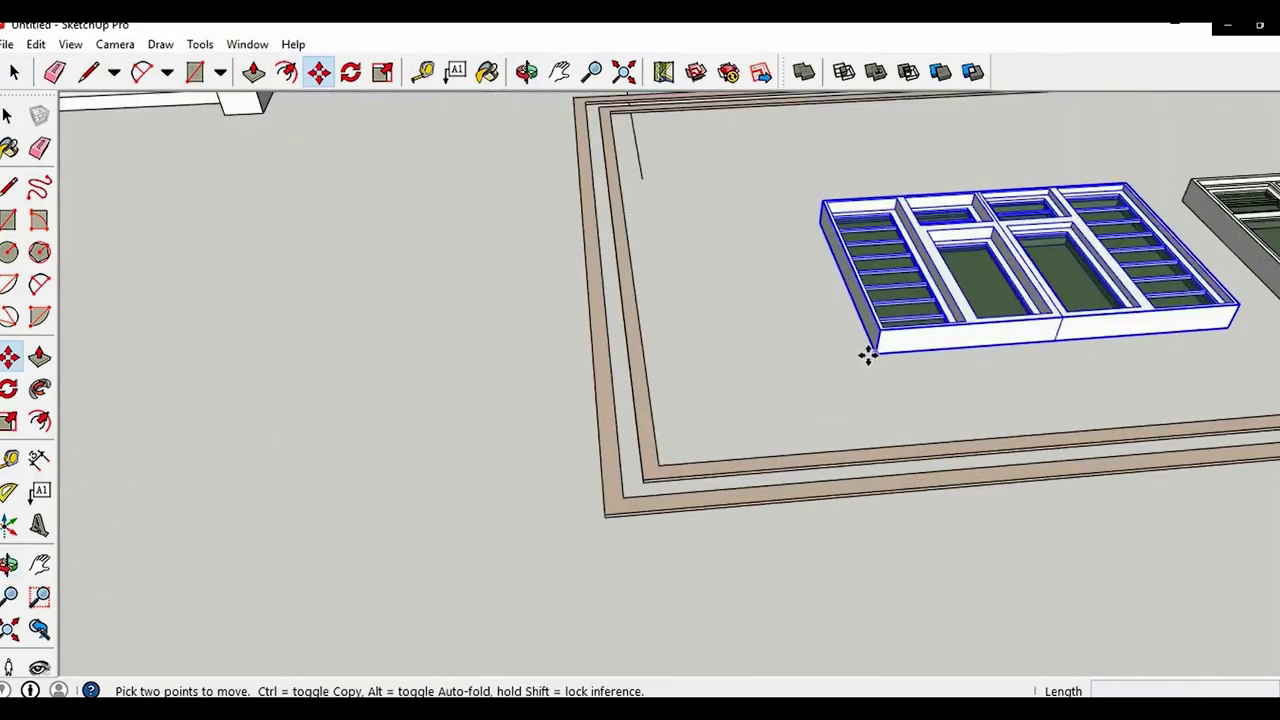
pyautogui.click(875, 355)
pyautogui.scroll(-4, 820, 348)
pyautogui.keyDown('shift'); pyautogui.moveTo(745, 330); pyautogui.dragTo(1027, 497, button='middle'); pyautogui.keyUp('shift')
pyautogui.scroll(-1, 1027, 497)
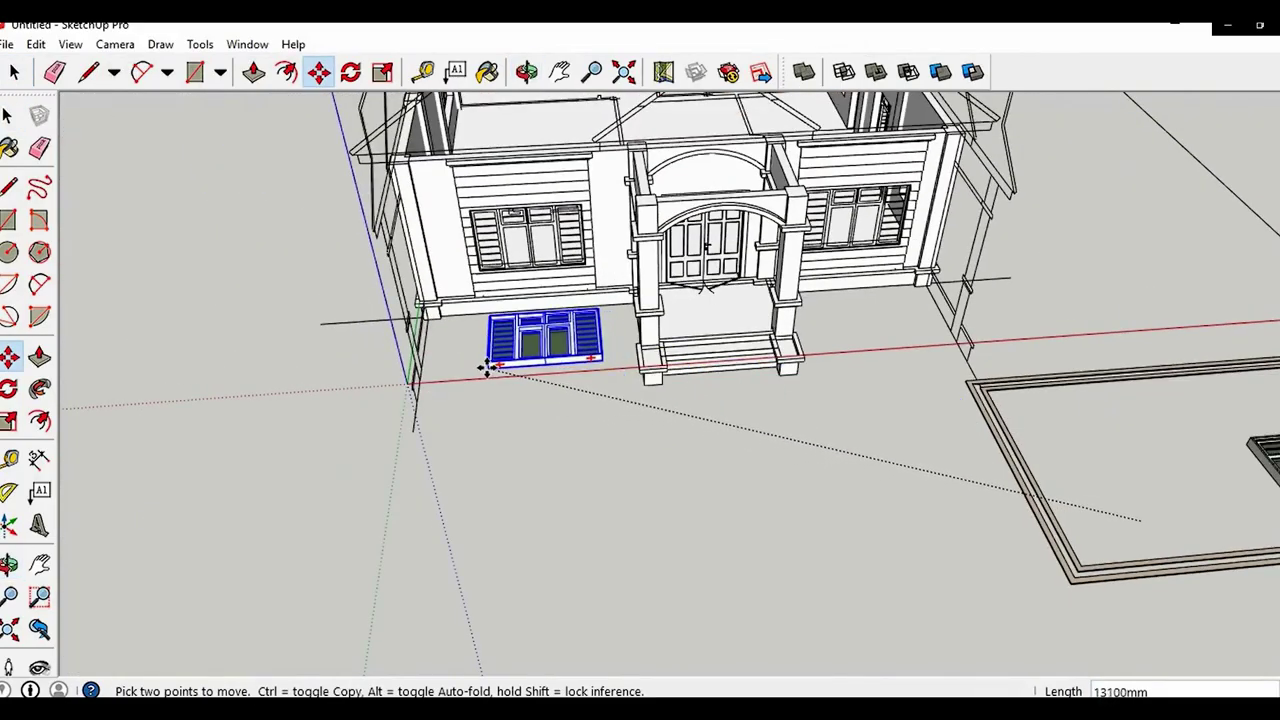
# Rotate the wide louvred window 90 degrees so it stands upright facing the front
pyautogui.moveTo(491, 367); pyautogui.dragTo(619, 402, button='middle')
pyautogui.scroll(5, 619, 405)
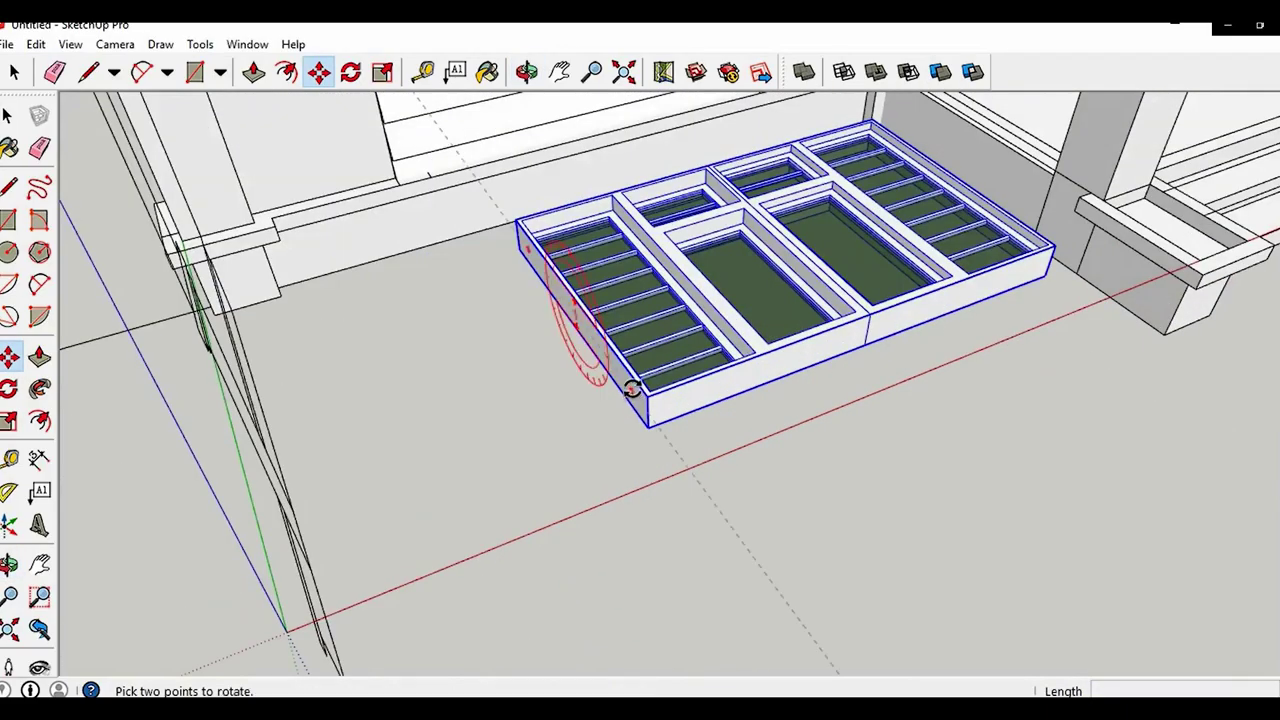
pyautogui.click(632, 388)
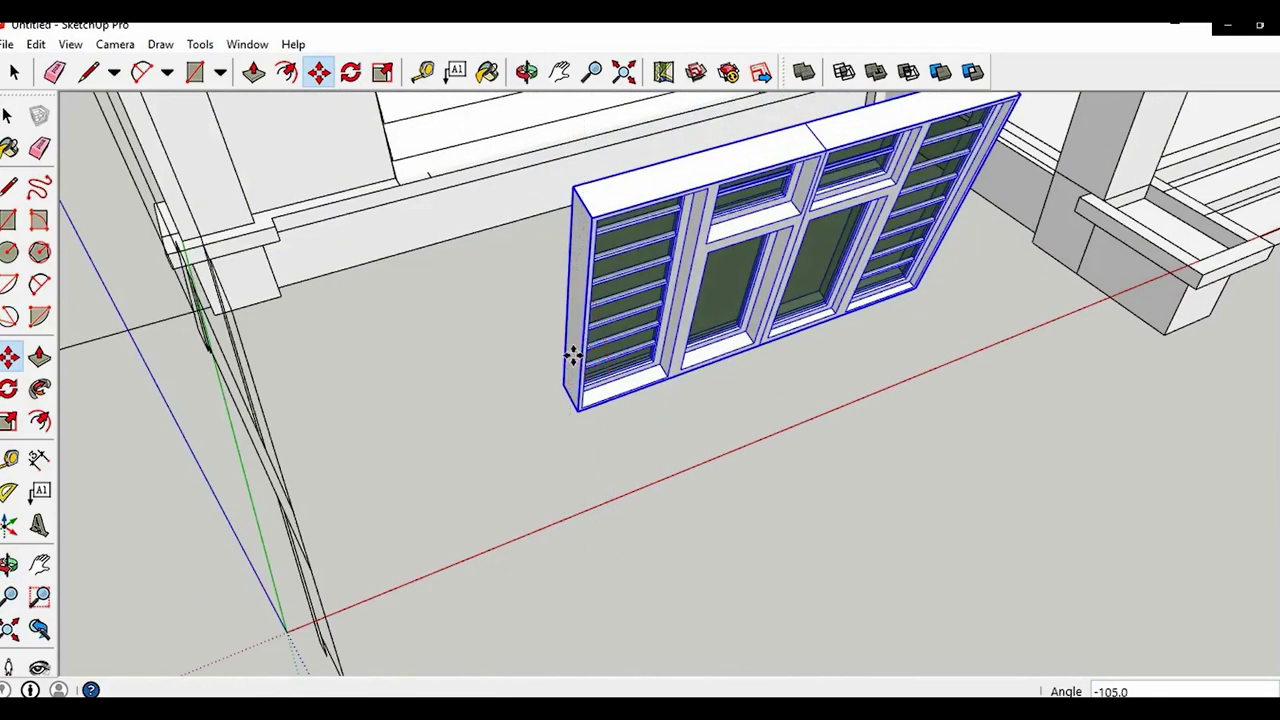
pyautogui.hotkey('ctrl', 'z')
pyautogui.click(630, 390)
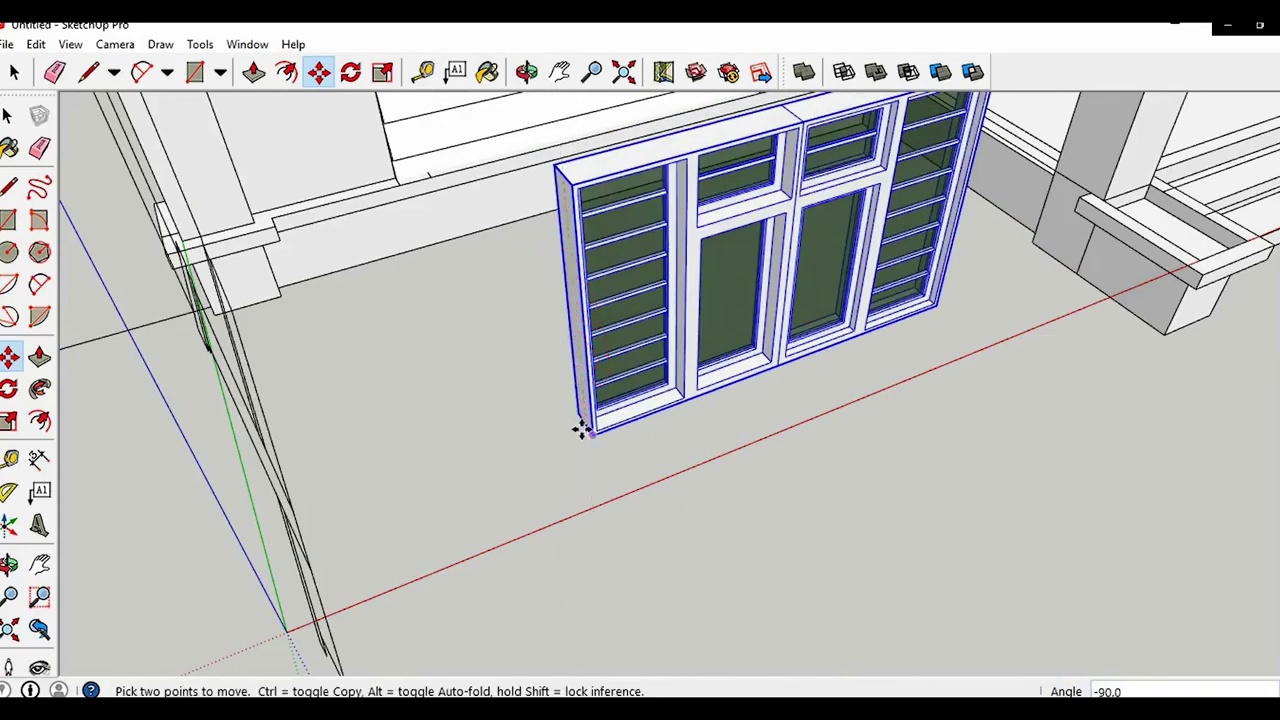
# Move the upright louvred window by its lower corner into the left front window opening
pyautogui.scroll(4, 590, 433)
pyautogui.click(594, 435)
pyautogui.scroll(-5, 573, 427)
pyautogui.moveTo(680, 423); pyautogui.dragTo(410, 445, button='middle')
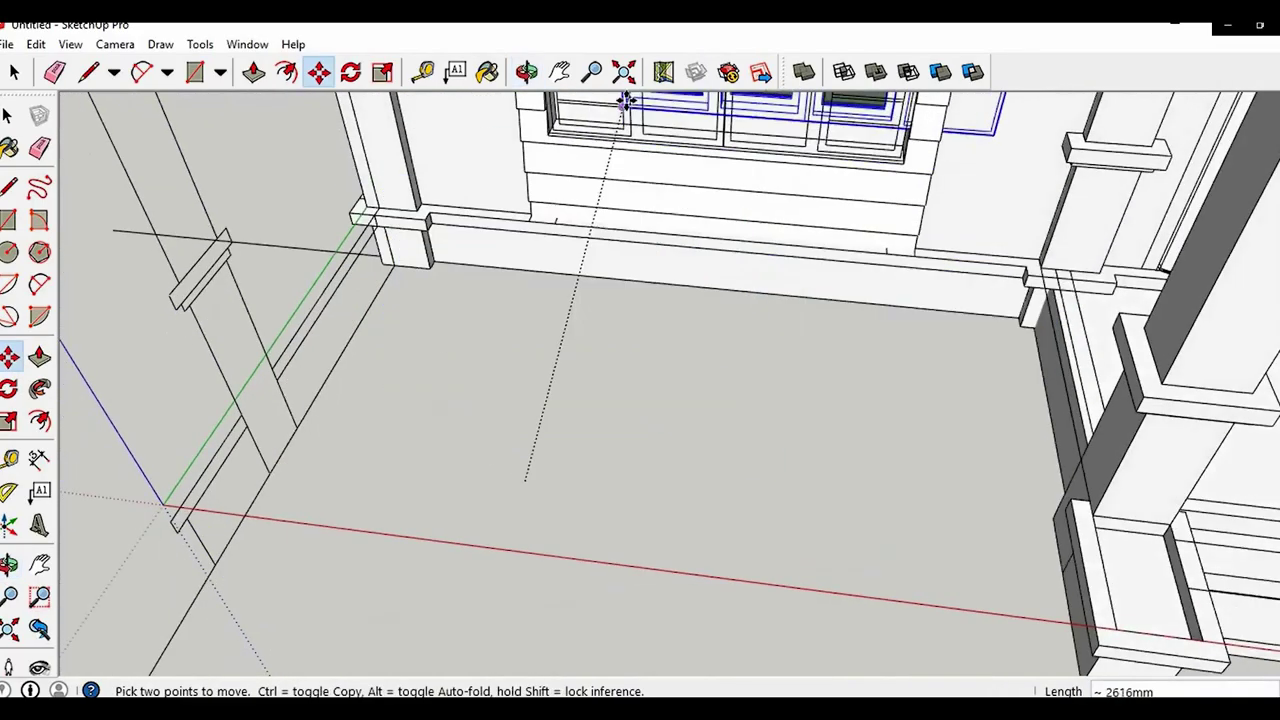
pyautogui.scroll(5, 625, 100)
pyautogui.click(461, 144)
pyautogui.scroll(-5, 470, 195)
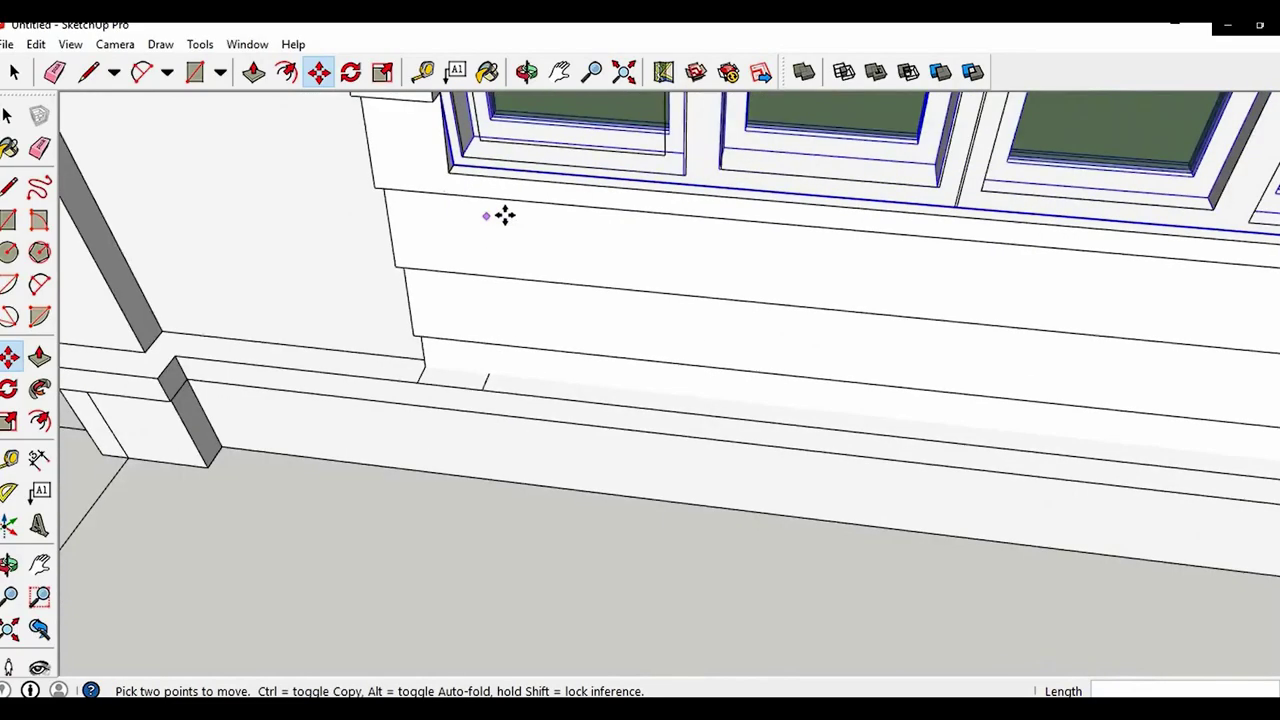
# Copy the louvred window 7500 mm along the front wall into the right front opening
pyautogui.moveTo(270, 310); pyautogui.dragTo(471, 343, button='middle')
pyautogui.scroll(5, 930, 312)
pyautogui.click(984, 328)
pyautogui.scroll(-7, 650, 331)
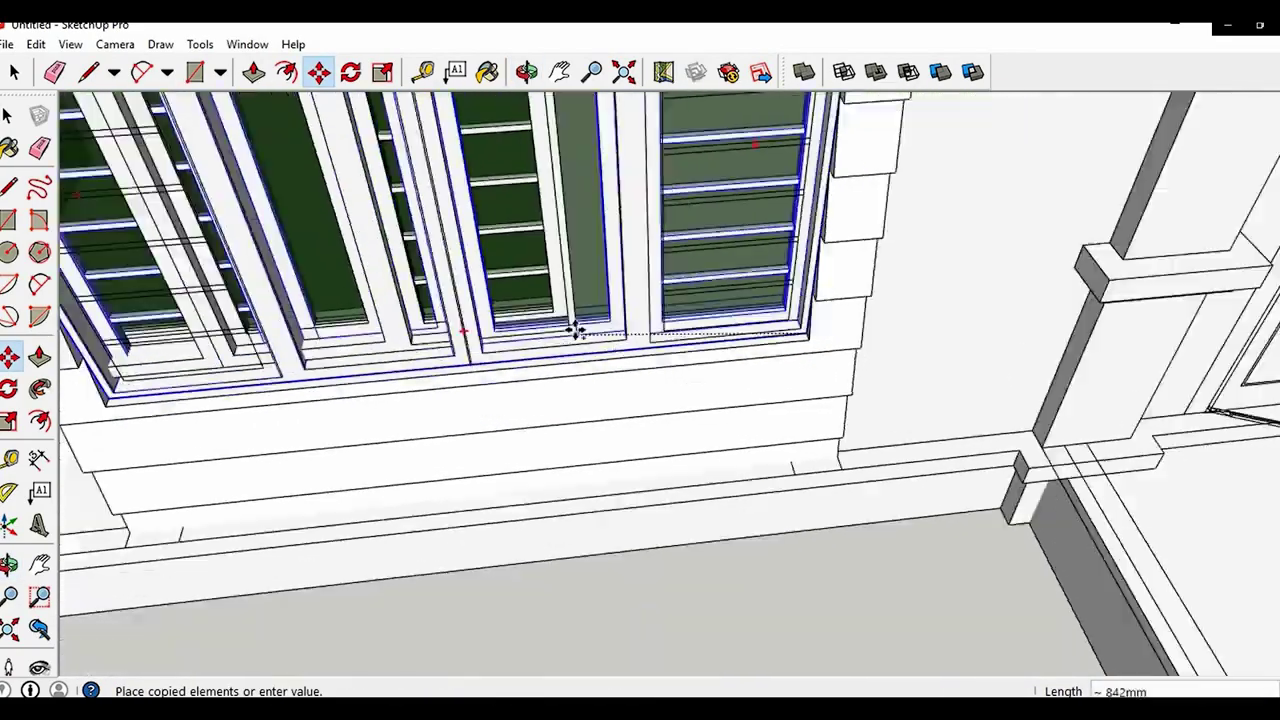
pyautogui.keyDown('shift'); pyautogui.moveTo(1274, 230); pyautogui.dragTo(740, 304, button='middle'); pyautogui.keyUp('shift')
pyautogui.scroll(5, 890, 336)
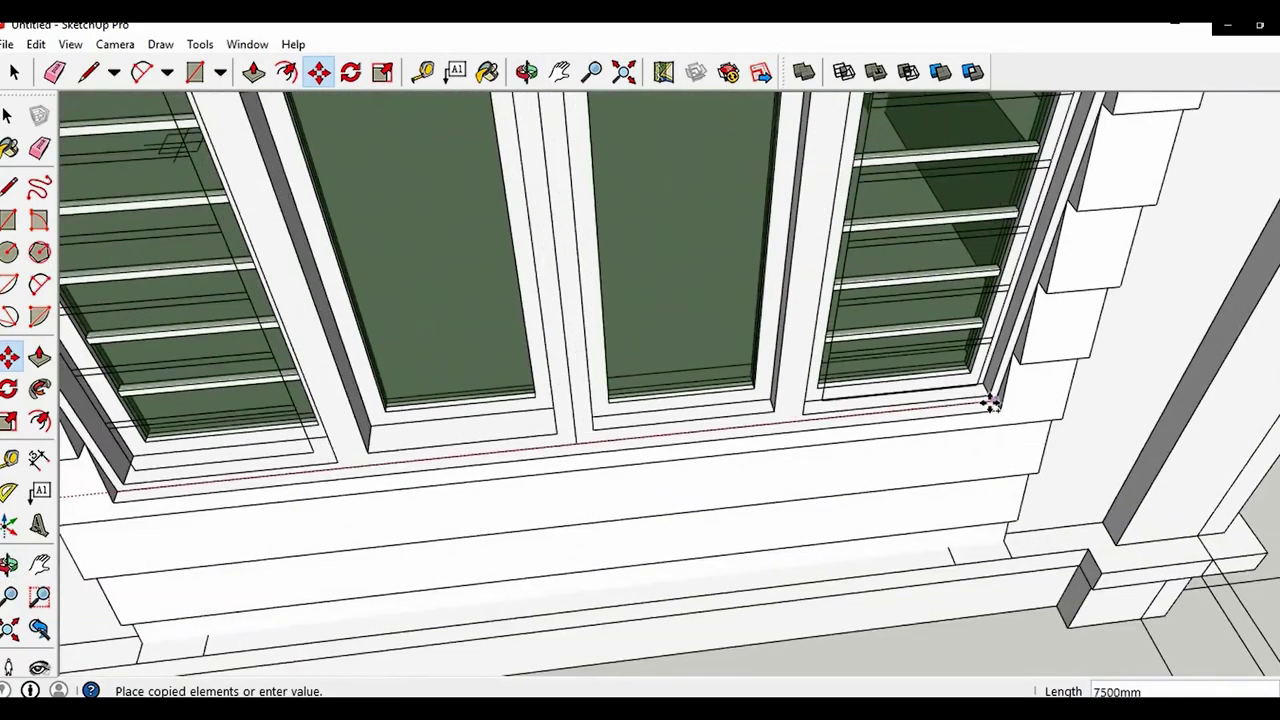
pyautogui.click(992, 402)
# Copy the two-pane window about 7253 mm from the imported set to the ground beside the house's right side
pyautogui.scroll(-5, 850, 378)
pyautogui.moveTo(815, 365); pyautogui.dragTo(488, 289, button='middle')
pyautogui.scroll(-4, 488, 289)
pyautogui.moveTo(620, 300); pyautogui.dragTo(830, 440, button='middle')
pyautogui.scroll(-5, 728, 402)
pyautogui.scroll(4, 806, 495)
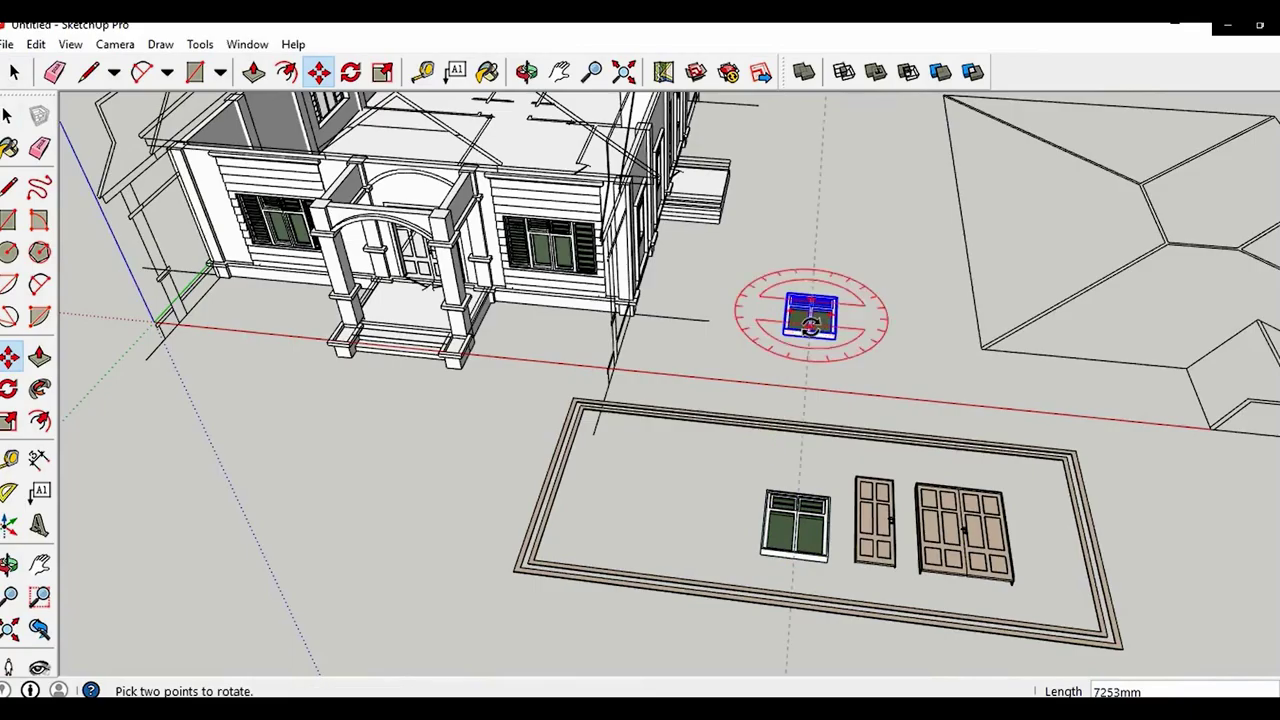
# Turn the copied two-pane window toward the right side wall and rotate it upright
pyautogui.scroll(5, 832, 318)
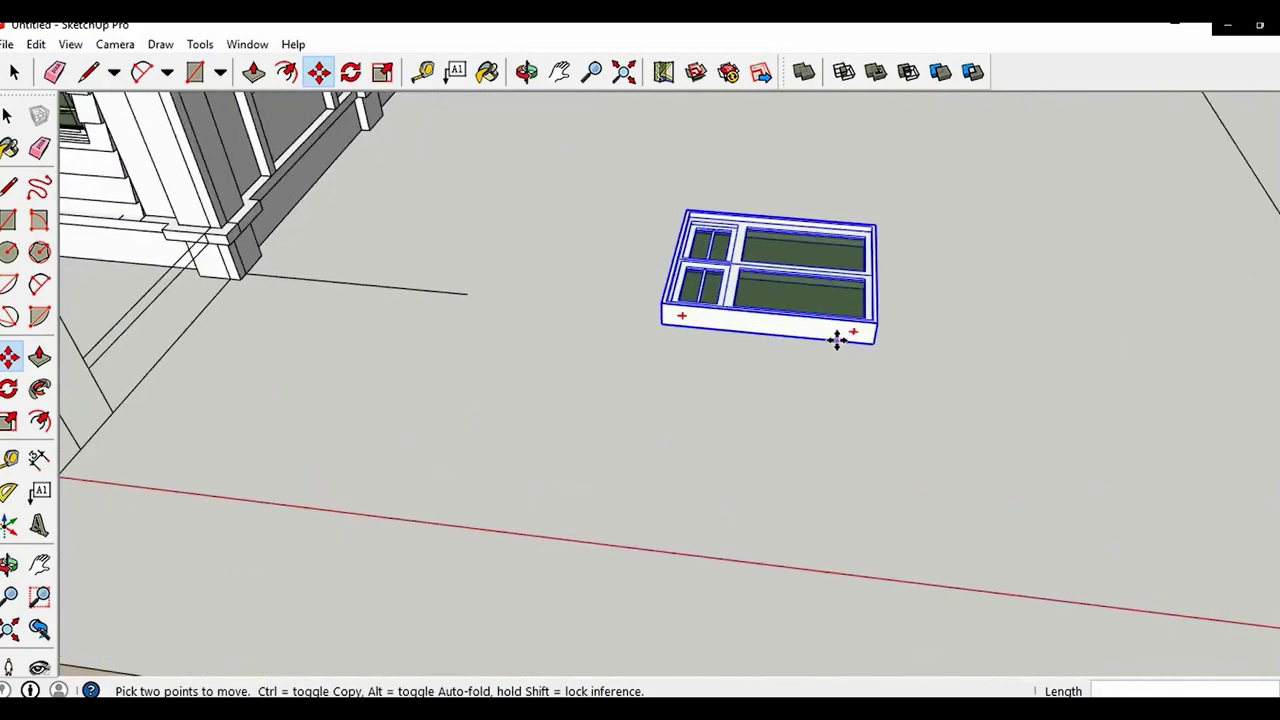
pyautogui.click(767, 384)
pyautogui.moveTo(746, 390); pyautogui.dragTo(460, 446, button='middle')
# Move the upright two-pane window by its lower corner into the first opening of the right side wall
pyautogui.click(693, 455)
pyautogui.scroll(-5, 693, 457)
pyautogui.moveTo(940, 505); pyautogui.dragTo(660, 455, button='middle')
pyautogui.scroll(7, 880, 360)
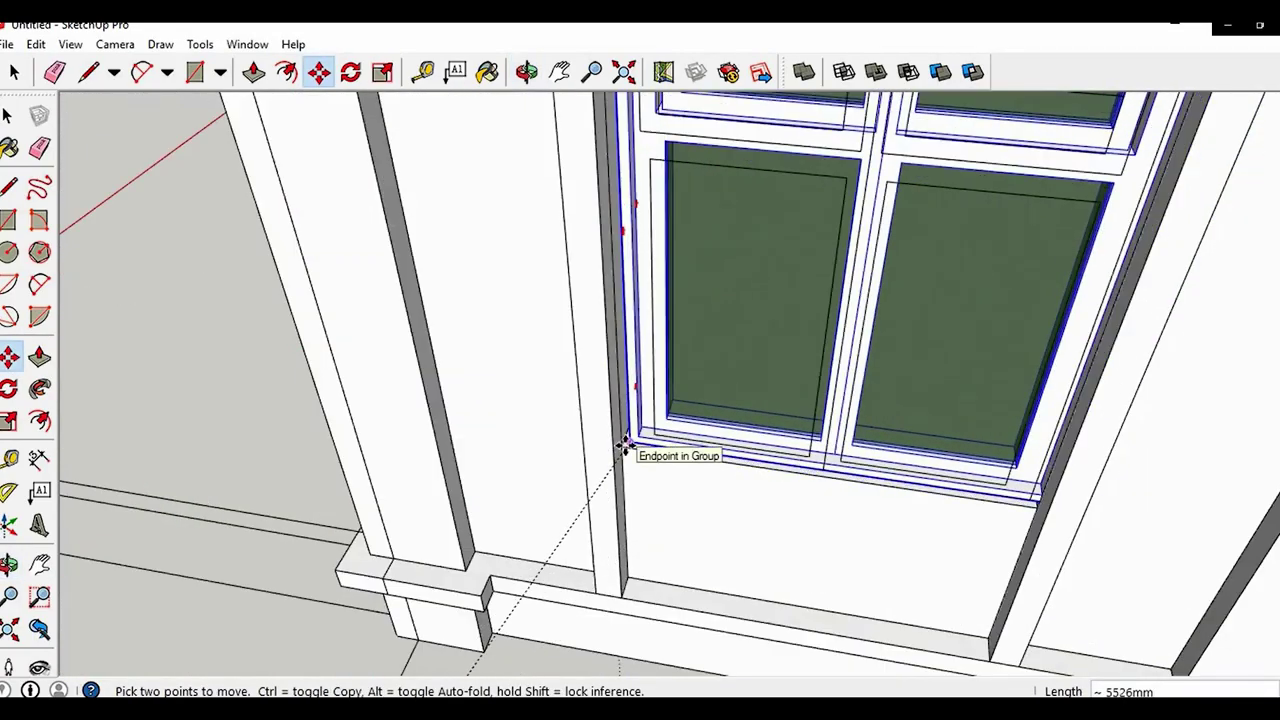
pyautogui.click(617, 443)
pyautogui.scroll(3, 984, 486)
# Copy the two-pane window 3000 mm along the side wall into the next opening and shift it 4 mm onto the opening's corner
pyautogui.click(1086, 527)
pyautogui.press('ctrl')
pyautogui.scroll(-4, 470, 326)
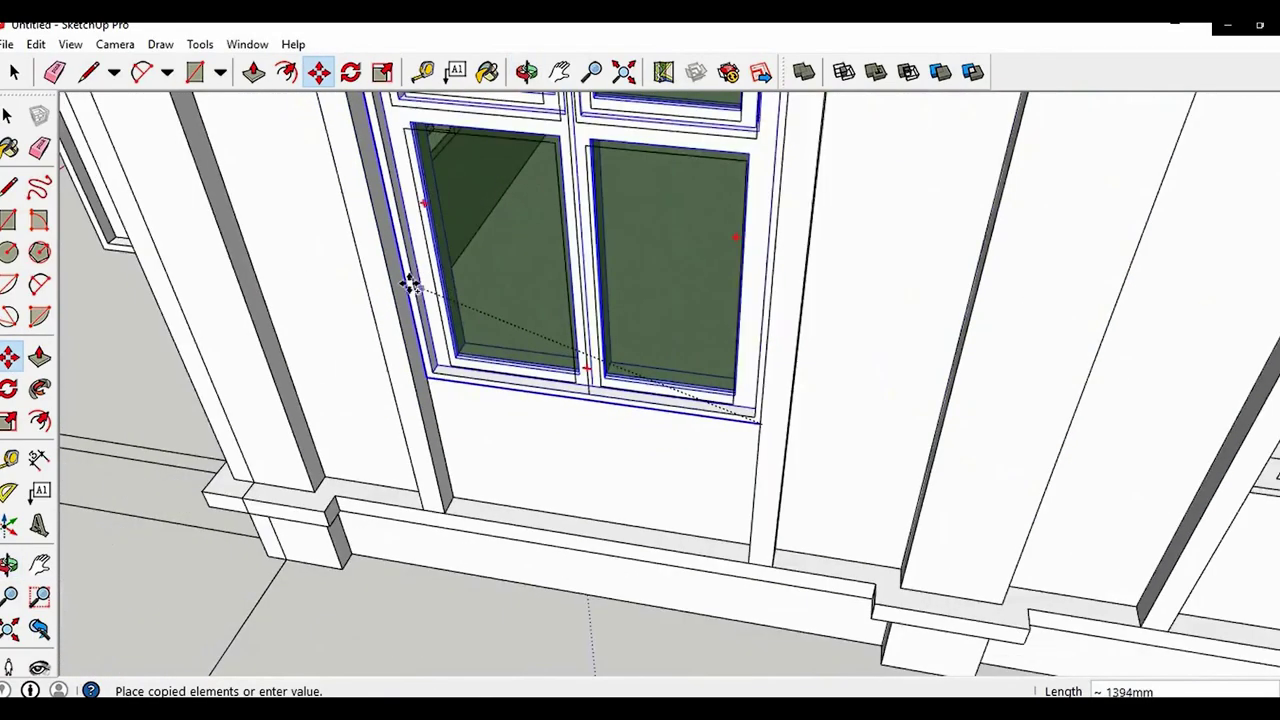
pyautogui.moveTo(409, 280); pyautogui.dragTo(294, 317, button='middle')
pyautogui.scroll(5, 780, 440)
pyautogui.moveTo(786, 443); pyautogui.dragTo(943, 511, button='middle')
pyautogui.scroll(1, 943, 511)
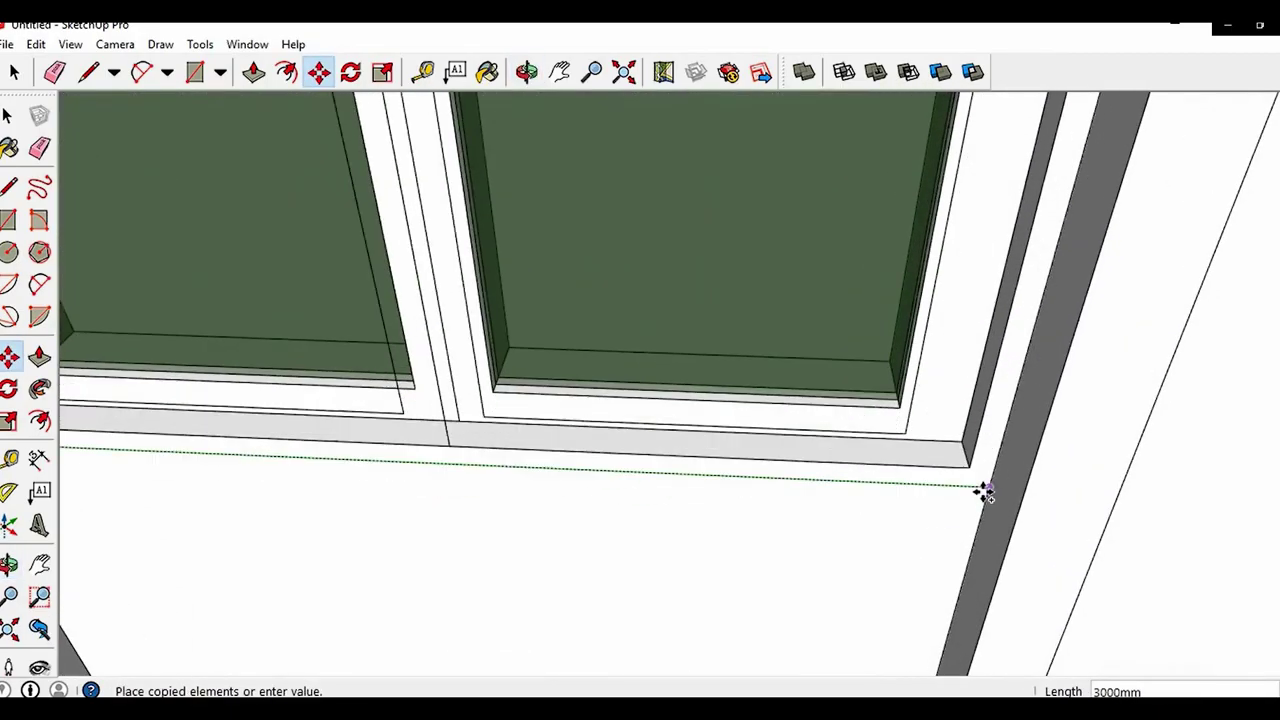
pyautogui.click(976, 487)
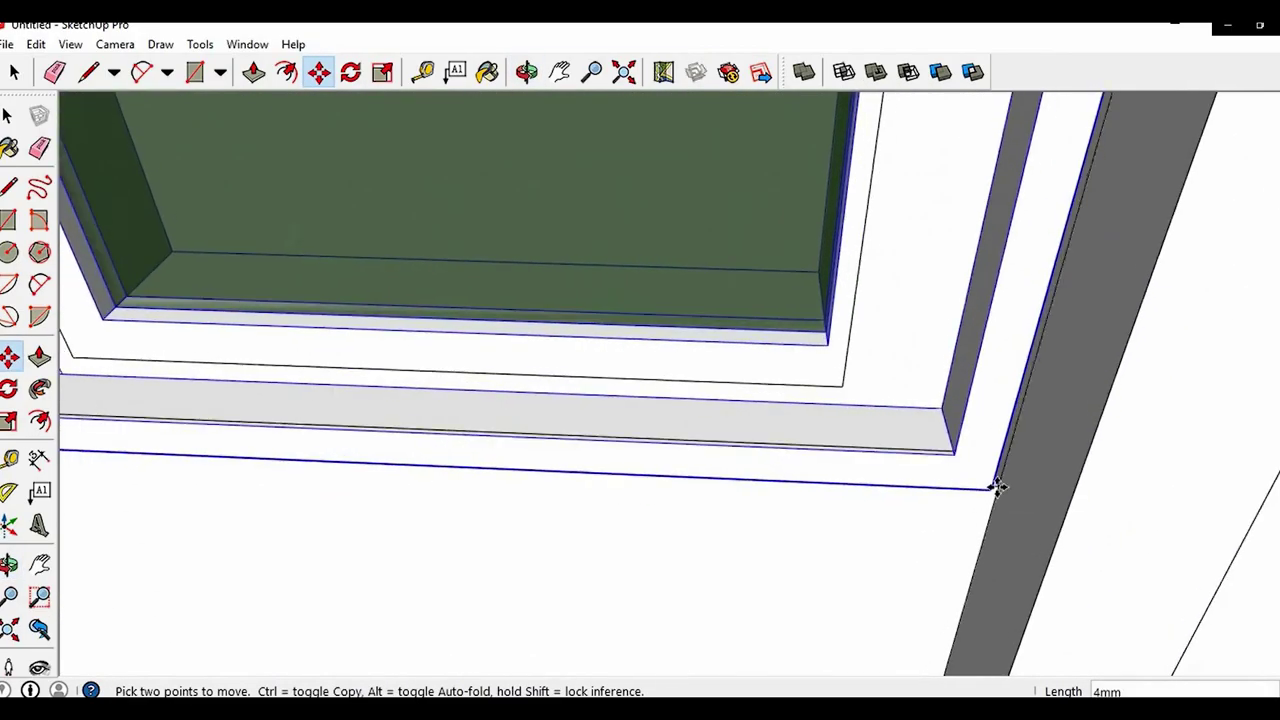
pyautogui.click(998, 484)
pyautogui.scroll(-5, 735, 388)
# Copy the two-pane window along the side wall into the opening beyond the side door
pyautogui.press('space')
pyautogui.scroll(1, 245, 395)
pyautogui.scroll(1, 211, 380)
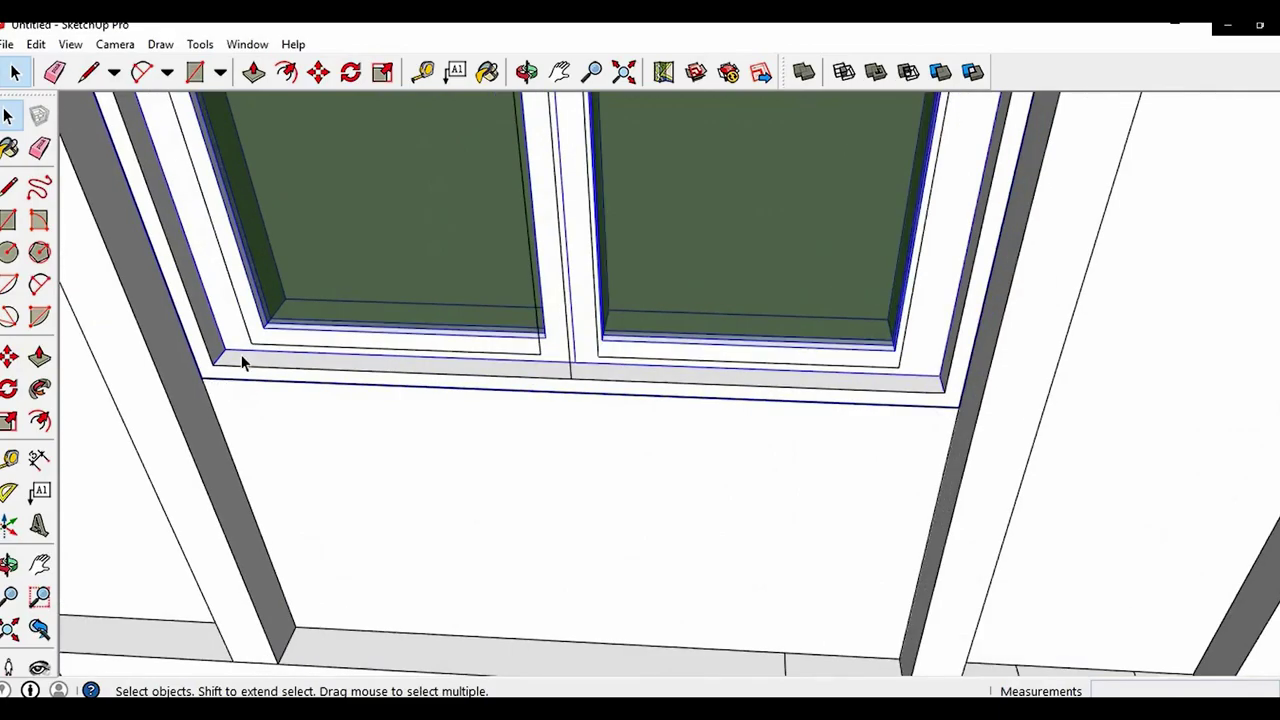
pyautogui.scroll(5, 246, 363)
pyautogui.press('m')
pyautogui.press('ctrl')
pyautogui.click(183, 385)
pyautogui.scroll(-6, 204, 340)
pyautogui.scroll(-7, 202, 338)
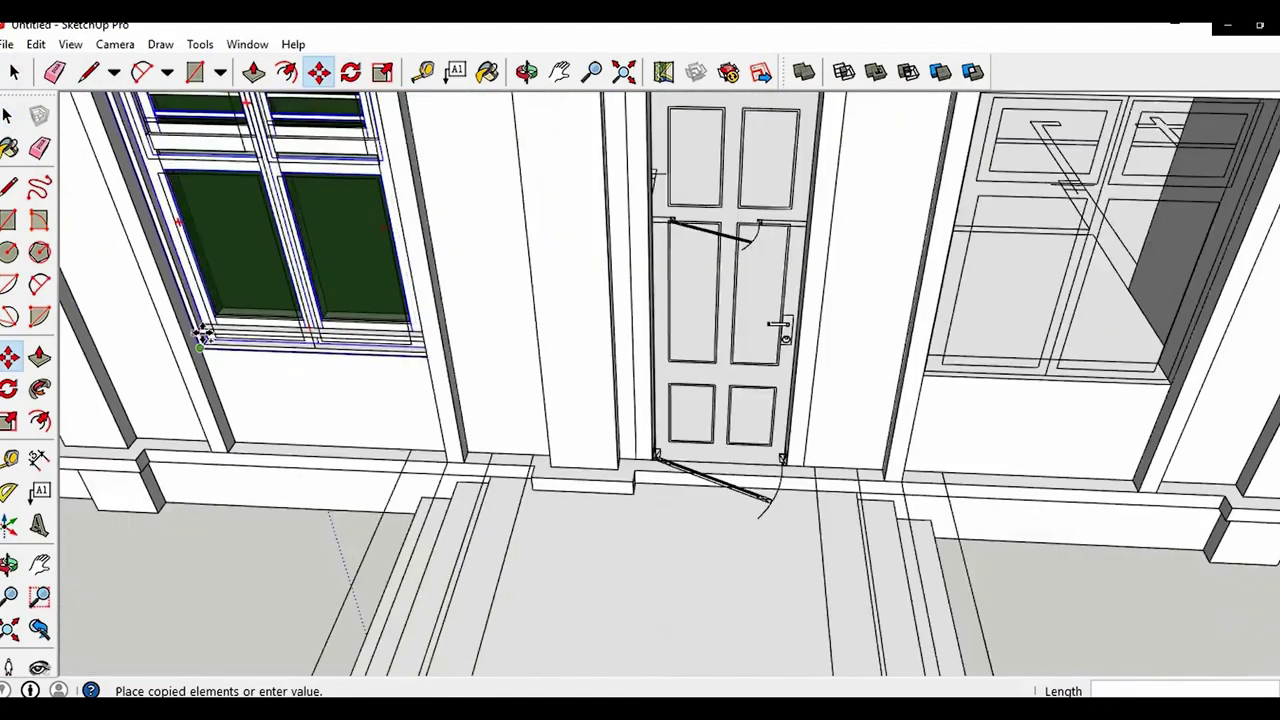
pyautogui.scroll(8, 598, 404)
pyautogui.click(486, 389)
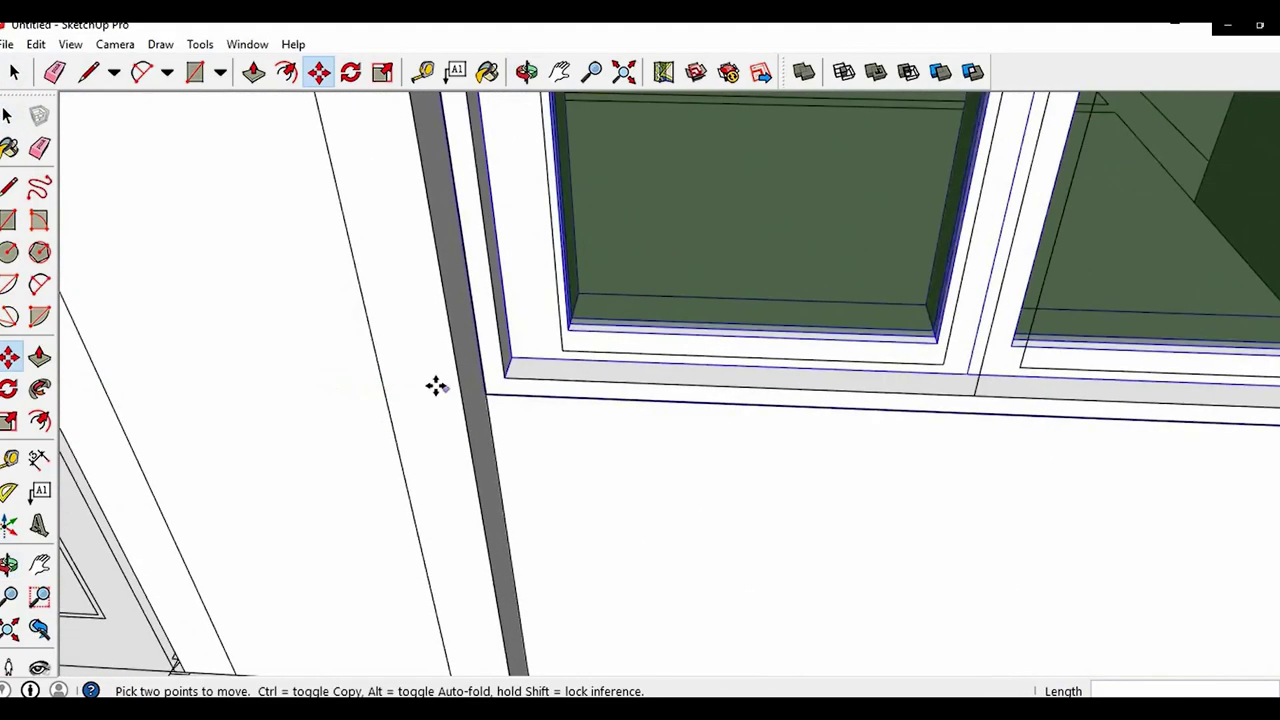
# Copy the two-pane window past the house's rear corner and rotate the copy to face the rear wall
pyautogui.scroll(-3, 434, 386)
pyautogui.moveTo(440, 386); pyautogui.dragTo(589, 351, button='middle')
pyautogui.scroll(-1, 591, 355)
pyautogui.press('ctrl')
pyautogui.click(606, 389)
pyautogui.scroll(-3, 617, 378)
pyautogui.scroll(-4, 617, 378)
pyautogui.keyDown('shift'); pyautogui.moveTo(751, 352); pyautogui.dragTo(580, 348, button='middle'); pyautogui.keyUp('shift')
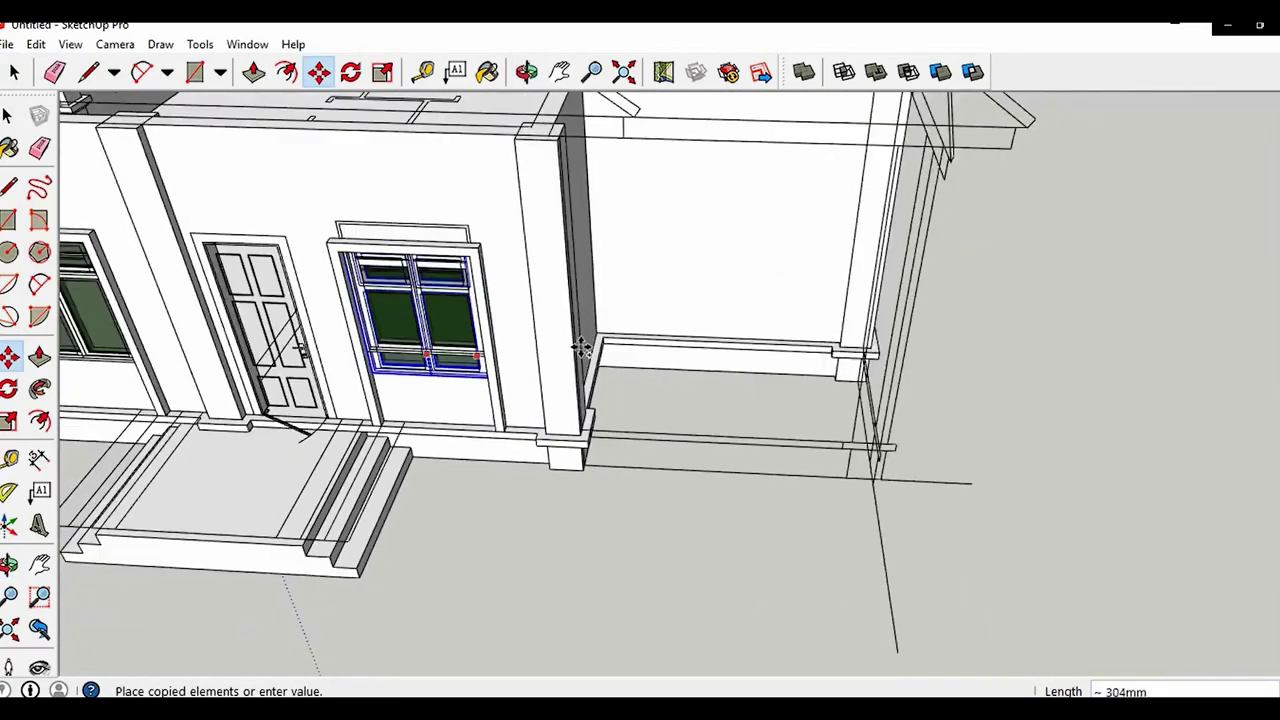
pyautogui.scroll(-2, 580, 348)
pyautogui.click(1017, 393)
pyautogui.moveTo(1016, 394); pyautogui.dragTo(496, 475, button='middle')
pyautogui.scroll(1, 788, 501)
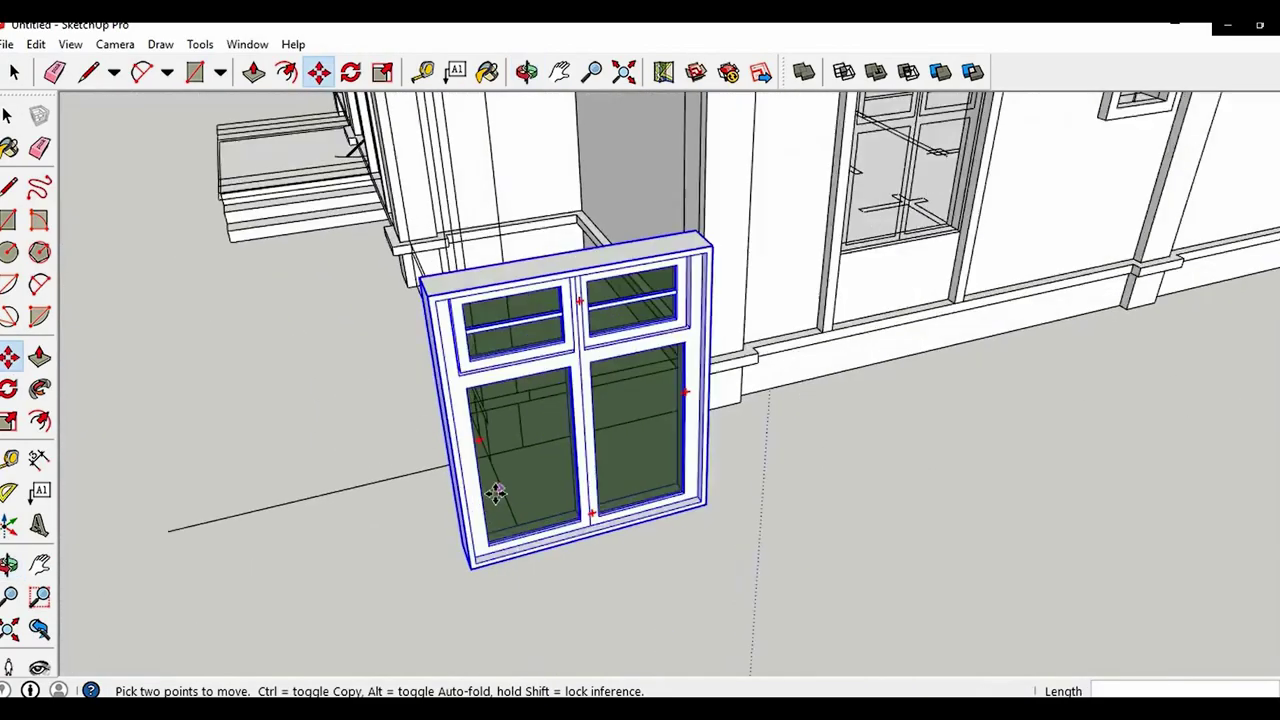
# Move the rotated two-pane window by its lower corner into the tall opening of the rear wall
pyautogui.scroll(3, 482, 540)
pyautogui.click(465, 596)
pyautogui.scroll(-5, 465, 596)
pyautogui.moveTo(468, 560); pyautogui.dragTo(549, 457, button='middle')
pyautogui.scroll(3, 720, 280)
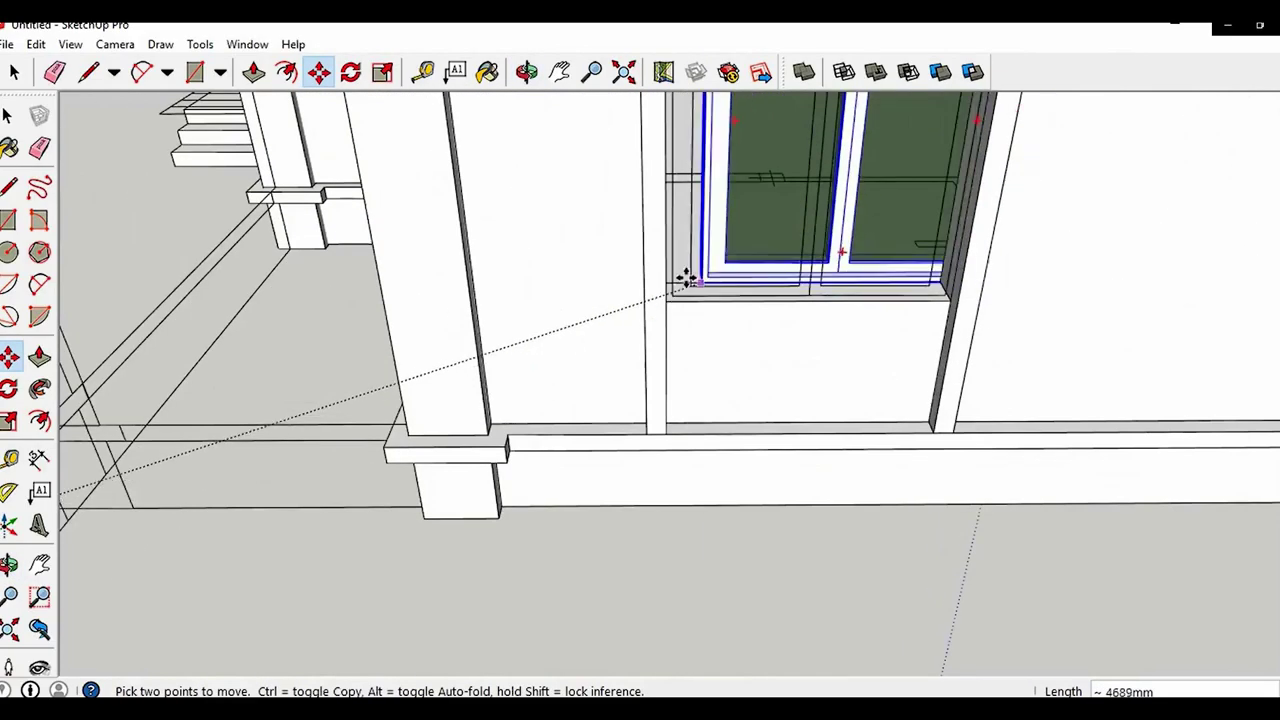
pyautogui.moveTo(720, 280); pyautogui.dragTo(623, 317, button='middle')
pyautogui.scroll(4, 622, 318)
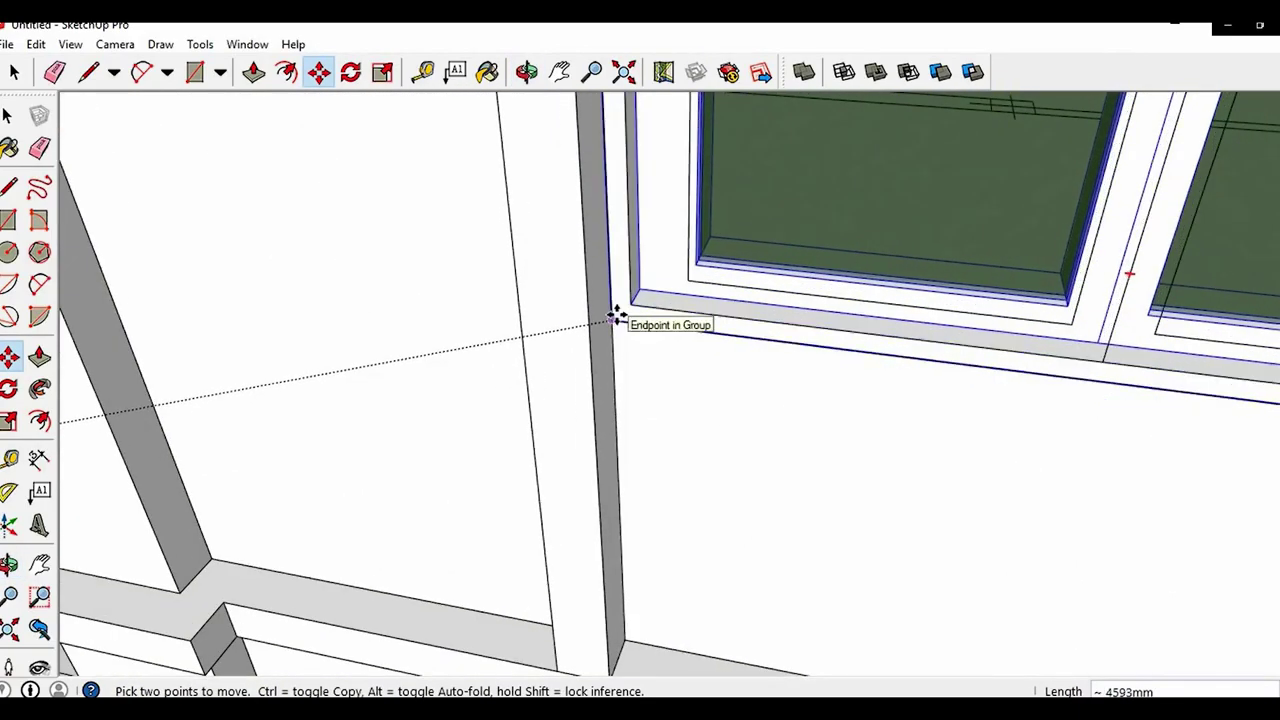
pyautogui.press('ctrl')
pyautogui.click(614, 331)
pyautogui.scroll(-4, 491, 286)
pyautogui.keyDown('shift'); pyautogui.moveTo(1077, 229); pyautogui.dragTo(573, 279, button='middle'); pyautogui.keyUp('shift')
pyautogui.scroll(-5, 716, 256)
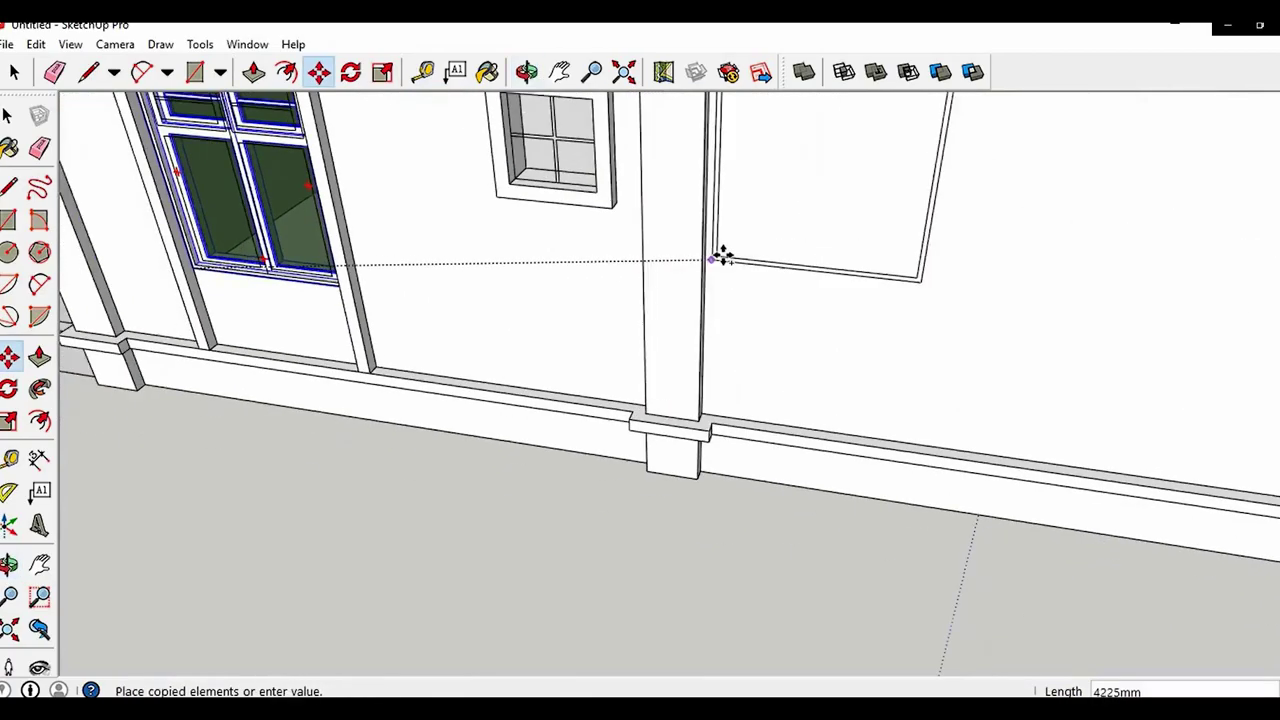
pyautogui.moveTo(762, 236); pyautogui.dragTo(355, 435, button='middle')
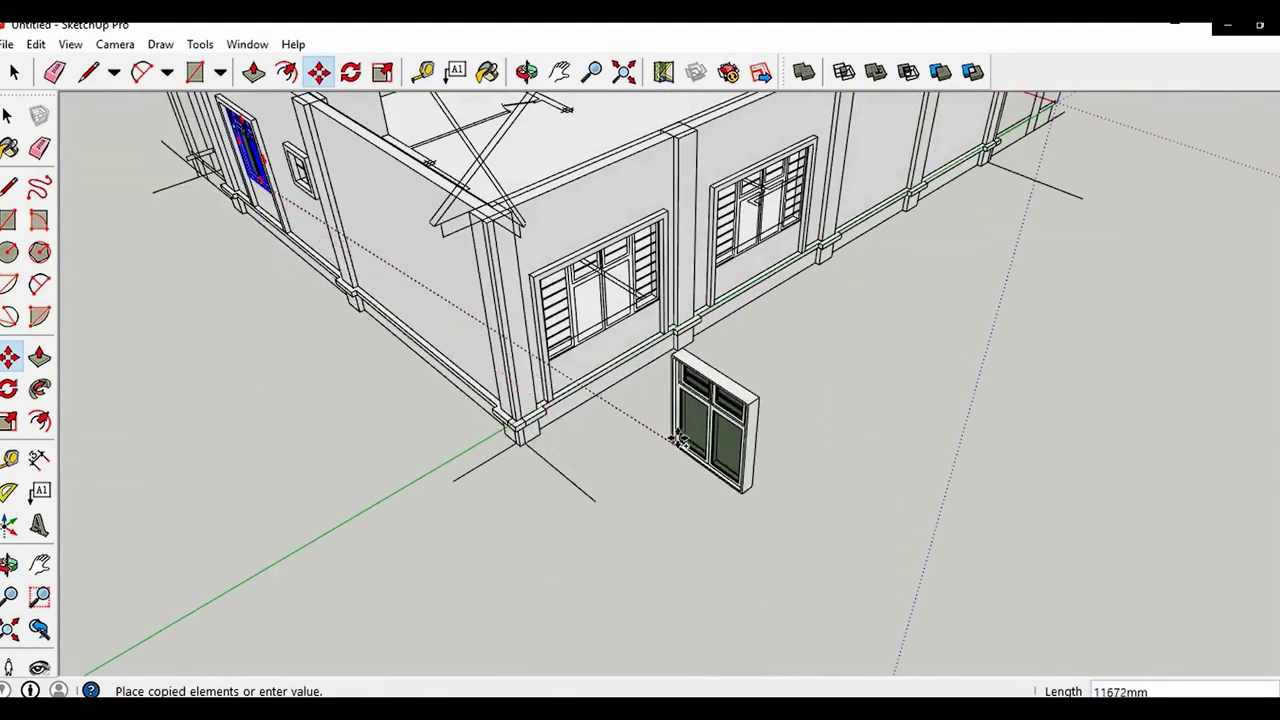
pyautogui.press('space')
# Copy the left front louvred window 6800 mm outward to the ground beside the house's left side wall
pyautogui.scroll(-4, 742, 408)
pyautogui.moveTo(920, 379); pyautogui.dragTo(662, 424, button='middle')
pyautogui.scroll(3, 715, 427)
pyautogui.click(601, 360)
pyautogui.moveTo(601, 362); pyautogui.dragTo(606, 430, button='middle')
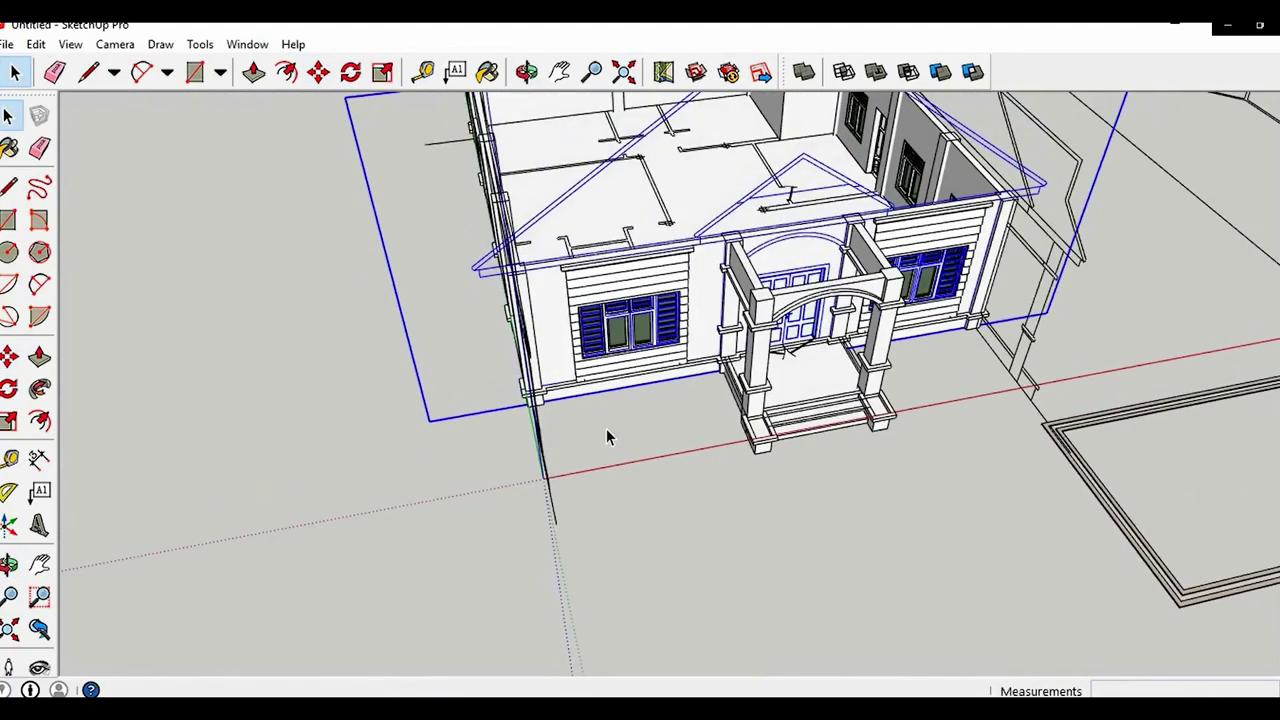
pyautogui.scroll(3, 648, 338)
pyautogui.click(648, 338)
pyautogui.press('m')
pyautogui.press('ctrl')
pyautogui.click(646, 457)
pyautogui.moveTo(538, 484); pyautogui.dragTo(900, 475, button='middle')
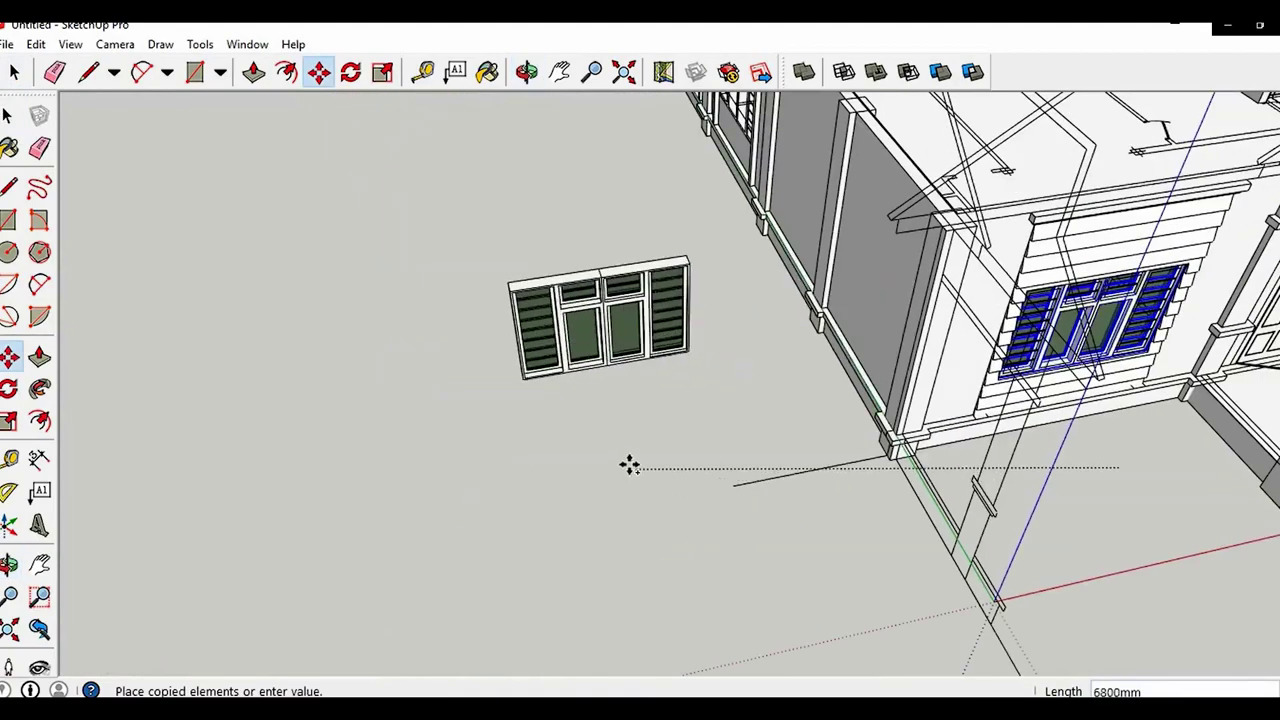
# Rotate the copied louvred window about its vertical axis to align it with the left side wall
pyautogui.moveTo(652, 382); pyautogui.dragTo(706, 391, button='middle')
pyautogui.scroll(3, 706, 391)
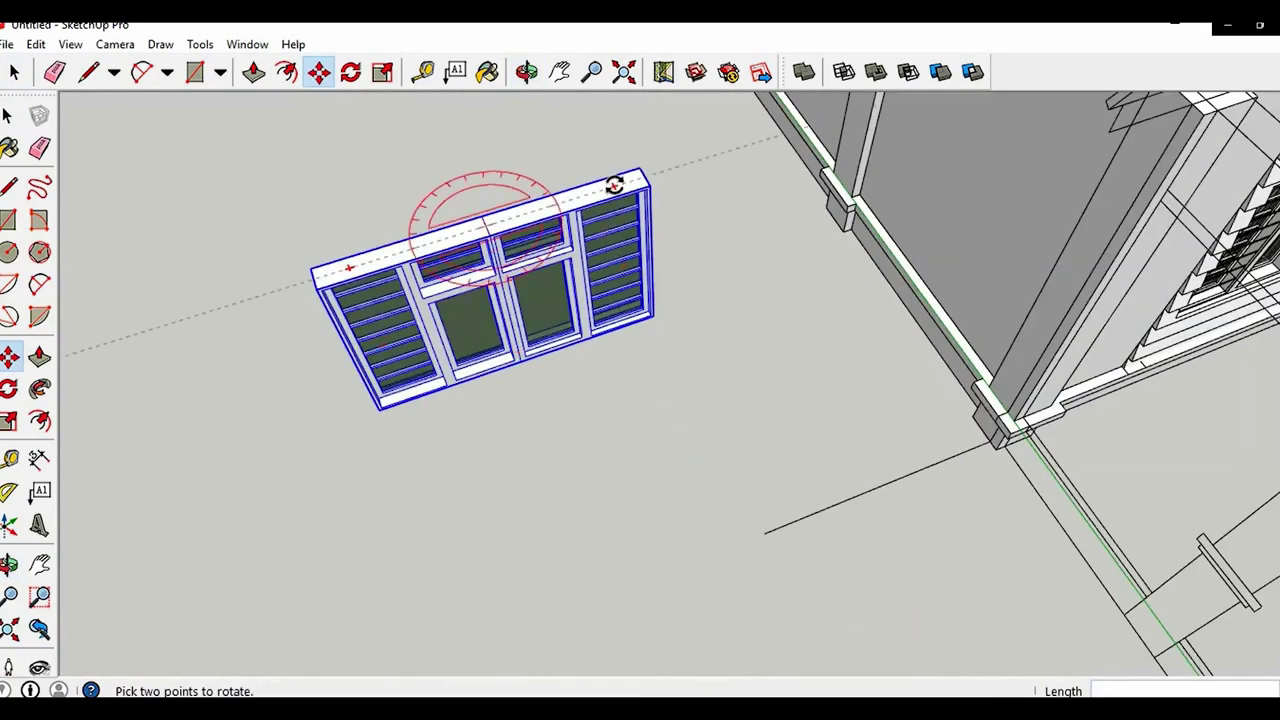
pyautogui.moveTo(502, 284); pyautogui.dragTo(760, 363, button='middle')
pyautogui.scroll(4, 637, 546)
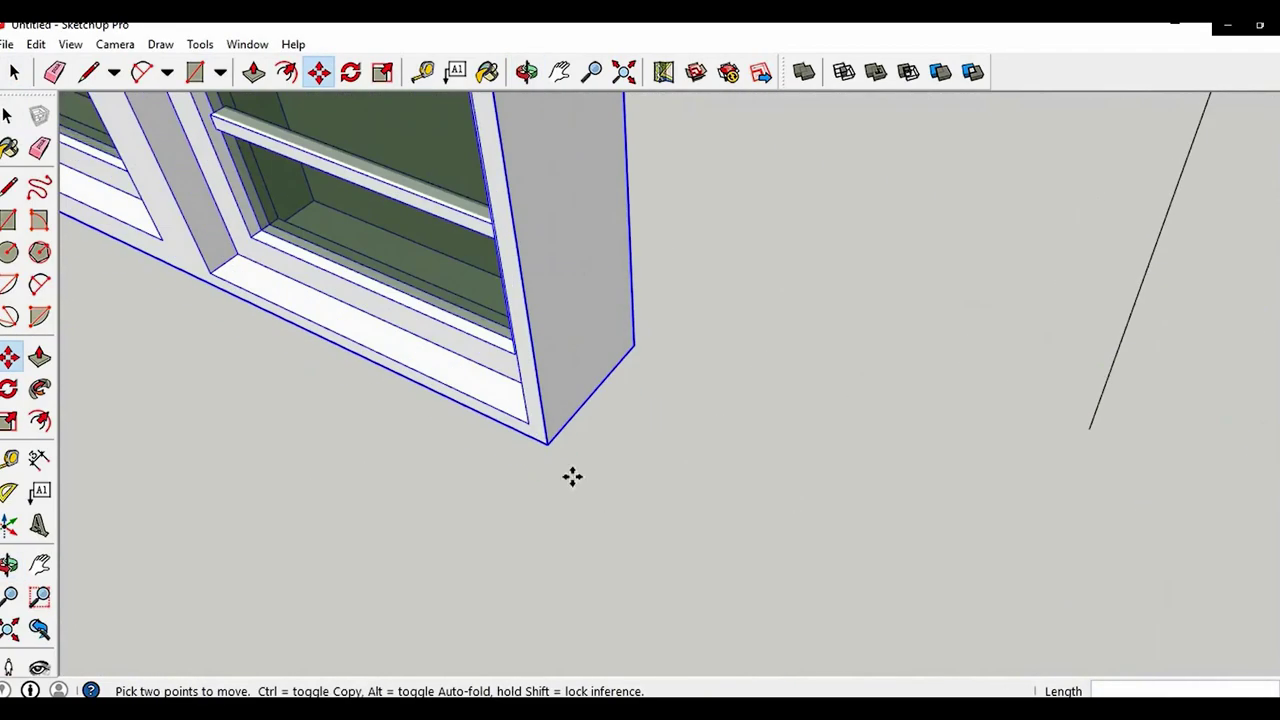
# Move the rotated louvred window by its lower corner into the forward window opening of the left side wall
pyautogui.click(545, 441)
pyautogui.scroll(-3, 560, 425)
pyautogui.moveTo(574, 392); pyautogui.dragTo(600, 694, button='middle')
pyautogui.scroll(-4, 640, 674)
pyautogui.moveTo(686, 672); pyautogui.dragTo(655, 466, button='middle')
pyautogui.scroll(5, 657, 467)
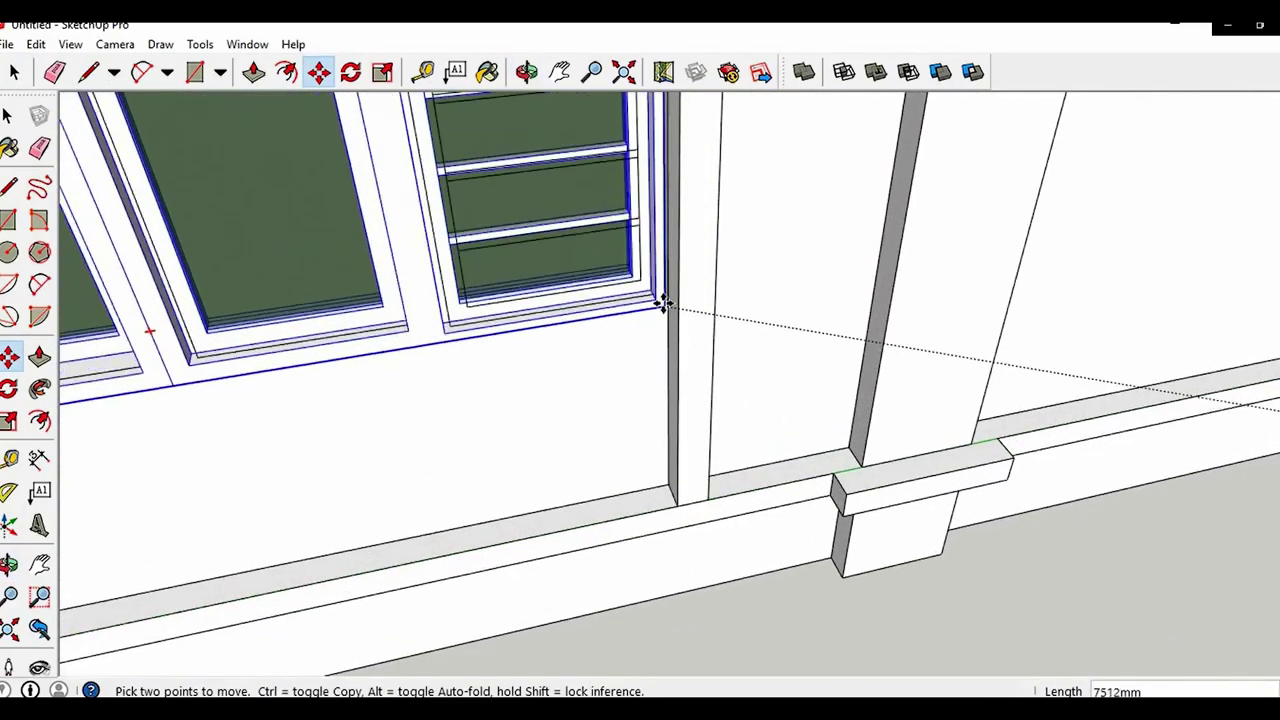
# Copy the louvred window along the left side wall into the neighbouring opening near the rear corner
pyautogui.keyDown('shift'); pyautogui.moveTo(1066, 207); pyautogui.dragTo(1256, 230, button='middle'); pyautogui.keyUp('shift')
pyautogui.scroll(3, 383, 366)
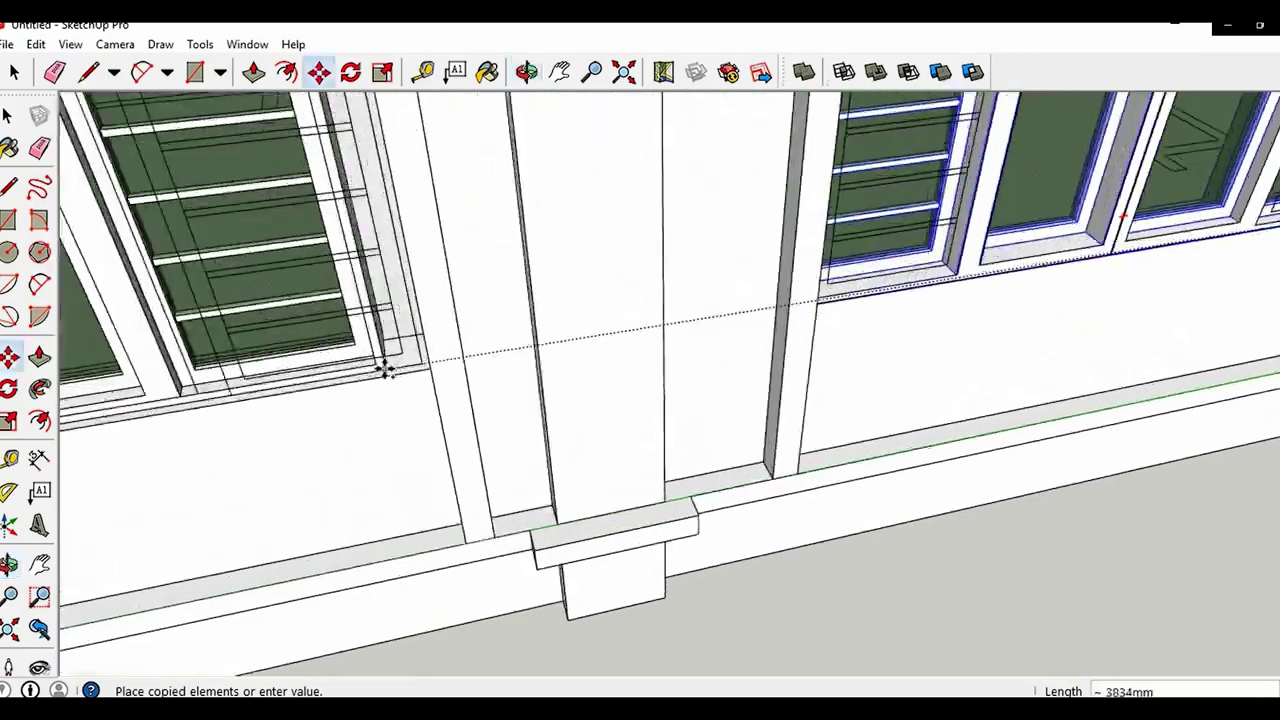
pyautogui.moveTo(434, 369); pyautogui.dragTo(534, 352, button='middle')
pyautogui.click(531, 361)
pyautogui.press('space')
pyautogui.scroll(-5, 531, 364)
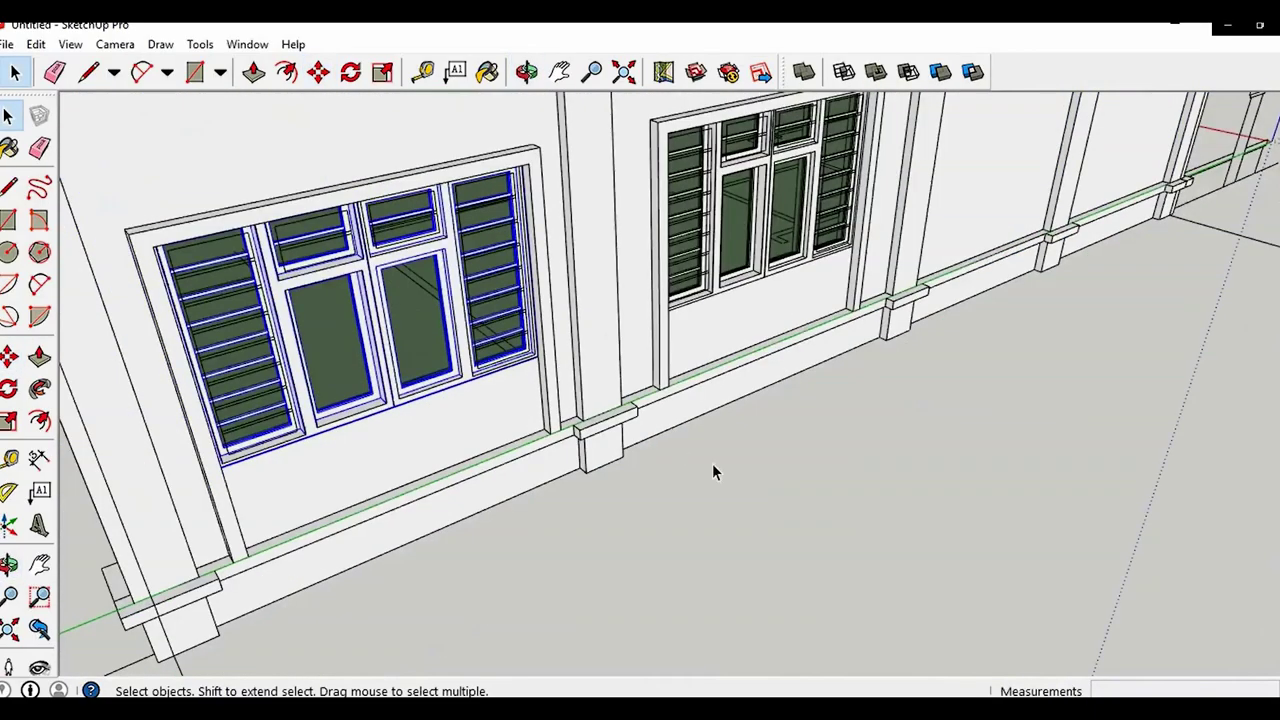
# Examine the window placement around the whole house and the remaining imported door and window models
pyautogui.click(712, 465)
pyautogui.scroll(-4, 477, 502)
pyautogui.moveTo(477, 503); pyautogui.dragTo(340, 530, button='middle')
pyautogui.scroll(-2, 684, 438)
pyautogui.moveTo(820, 540); pyautogui.dragTo(215, 365, button='middle')
pyautogui.moveTo(1003, 409); pyautogui.dragTo(1248, 562, button='middle')
pyautogui.moveTo(600, 568); pyautogui.dragTo(858, 478, button='middle')
pyautogui.keyDown('shift'); pyautogui.moveTo(923, 549); pyautogui.dragTo(705, 560, button='middle'); pyautogui.keyUp('shift')
pyautogui.moveTo(705, 560); pyautogui.dragTo(687, 683, button='middle')
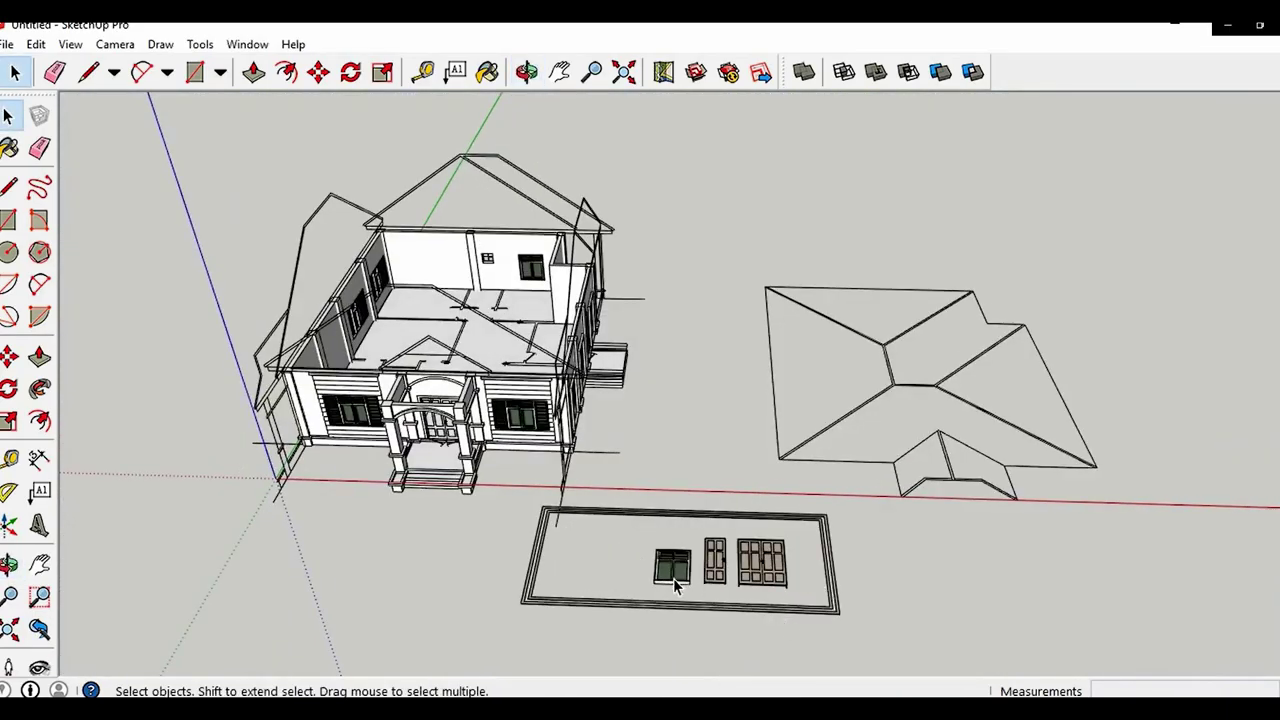
# Rotate the double door in the imported set 90 degrees so it stands upright
pyautogui.scroll(2, 640, 560)
pyautogui.keyDown('shift'); pyautogui.moveTo(602, 537); pyautogui.dragTo(695, 464, button='middle'); pyautogui.keyUp('shift')
pyautogui.scroll(2, 915, 512)
pyautogui.click(922, 510)
pyautogui.scroll(6, 902, 520)
pyautogui.moveTo(901, 523)
pyautogui.mouseDown(button='middle')
pyautogui.moveTo(921, 545)
pyautogui.moveTo(906, 524)
pyautogui.mouseUp(button='middle')
pyautogui.click(892, 494)
pyautogui.press('Escape')
pyautogui.click(894, 496)
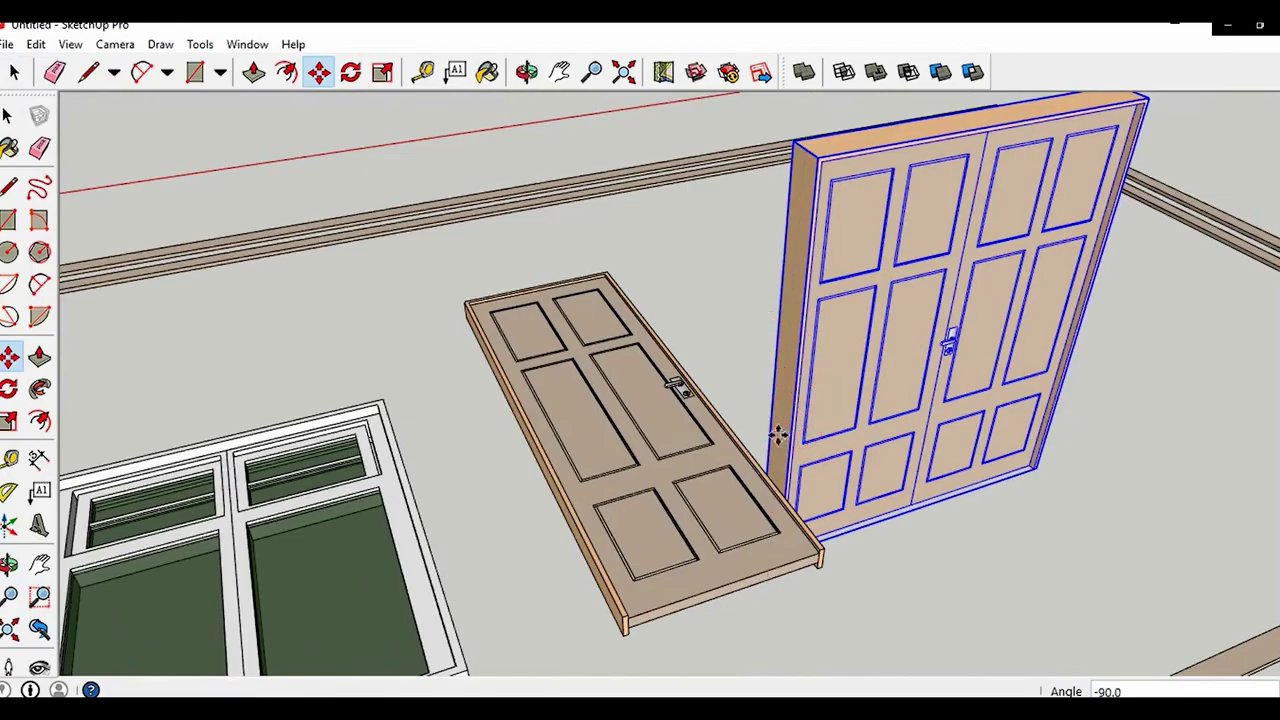
# Move the upright double door by its lower corner into the main entrance opening behind the front porch
pyautogui.click(903, 475)
pyautogui.scroll(-6, 800, 426)
pyautogui.keyDown('shift'); pyautogui.moveTo(431, 414); pyautogui.dragTo(1140, 408, button='middle'); pyautogui.keyUp('shift')
pyautogui.moveTo(738, 494); pyautogui.dragTo(927, 486, button='middle')
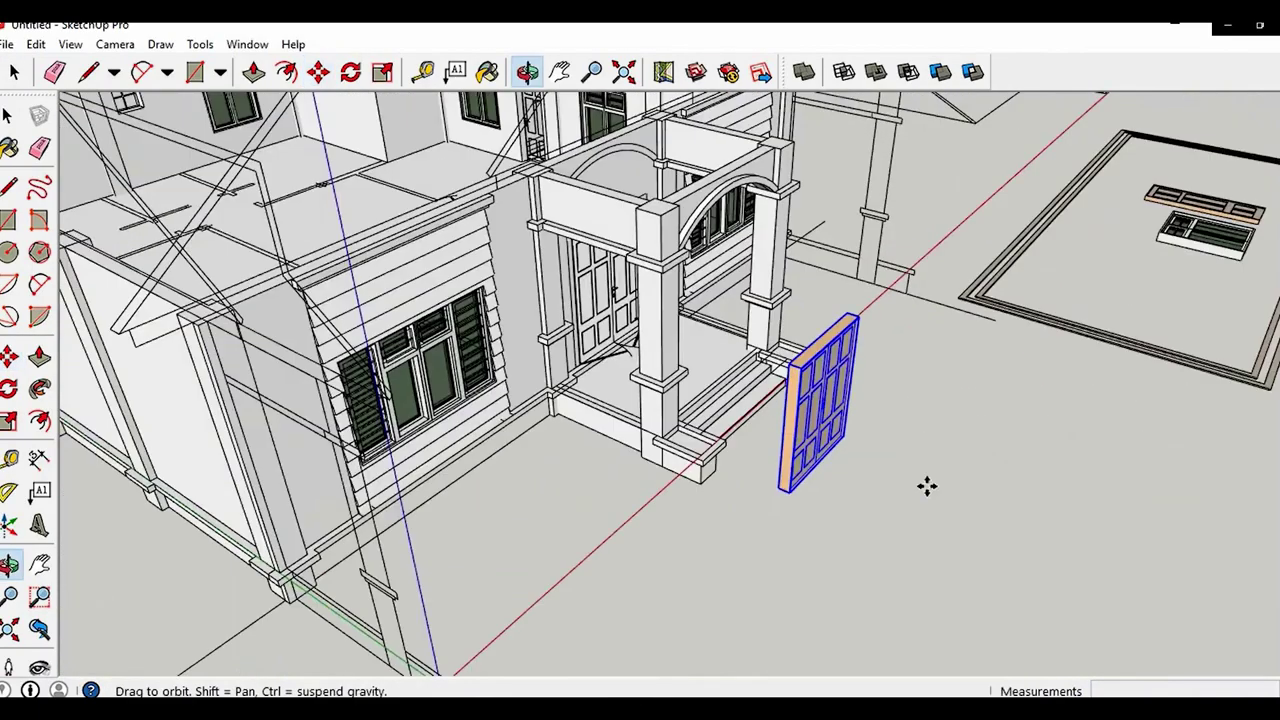
pyautogui.scroll(5, 818, 493)
pyautogui.scroll(5, 747, 486)
pyautogui.click(729, 471)
pyautogui.scroll(-4, 540, 428)
pyautogui.moveTo(742, 490); pyautogui.dragTo(680, 663, button='middle')
pyautogui.scroll(-5, 735, 602)
pyautogui.scroll(5, 702, 392)
pyautogui.scroll(4, 652, 310)
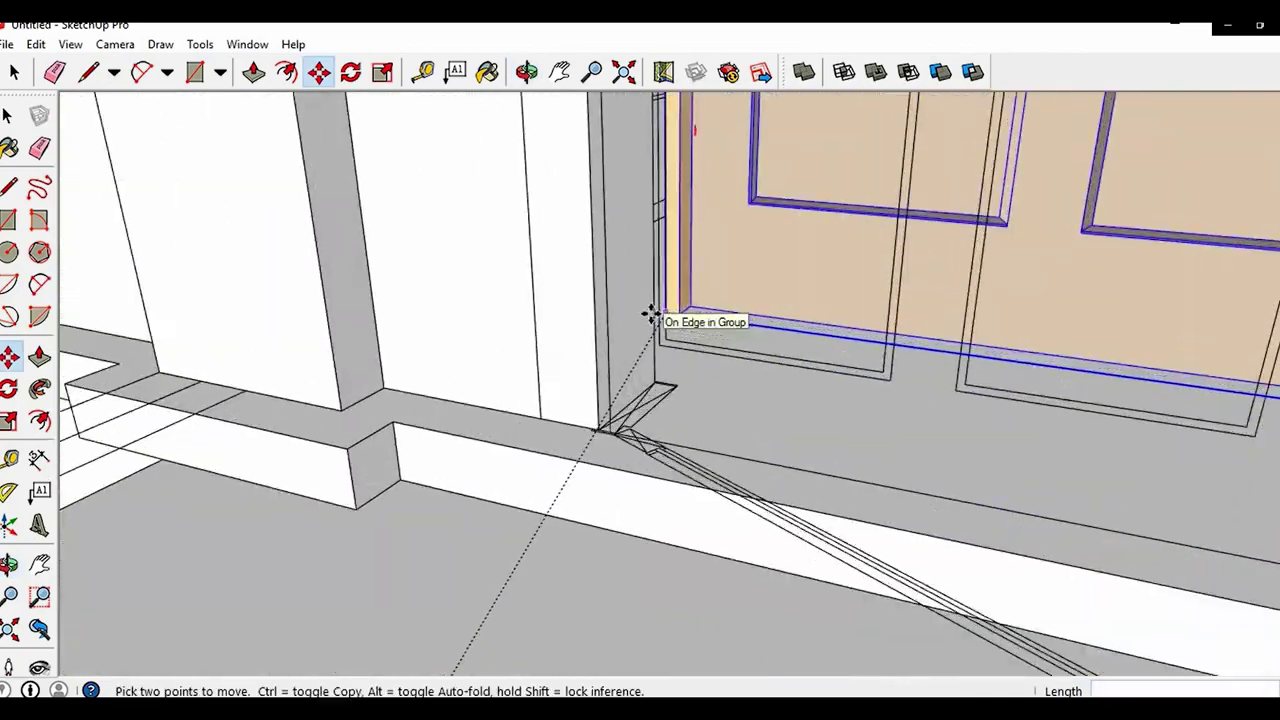
pyautogui.scroll(3, 640, 368)
pyautogui.click(577, 461)
pyautogui.press('space')
pyautogui.scroll(-7, 716, 405)
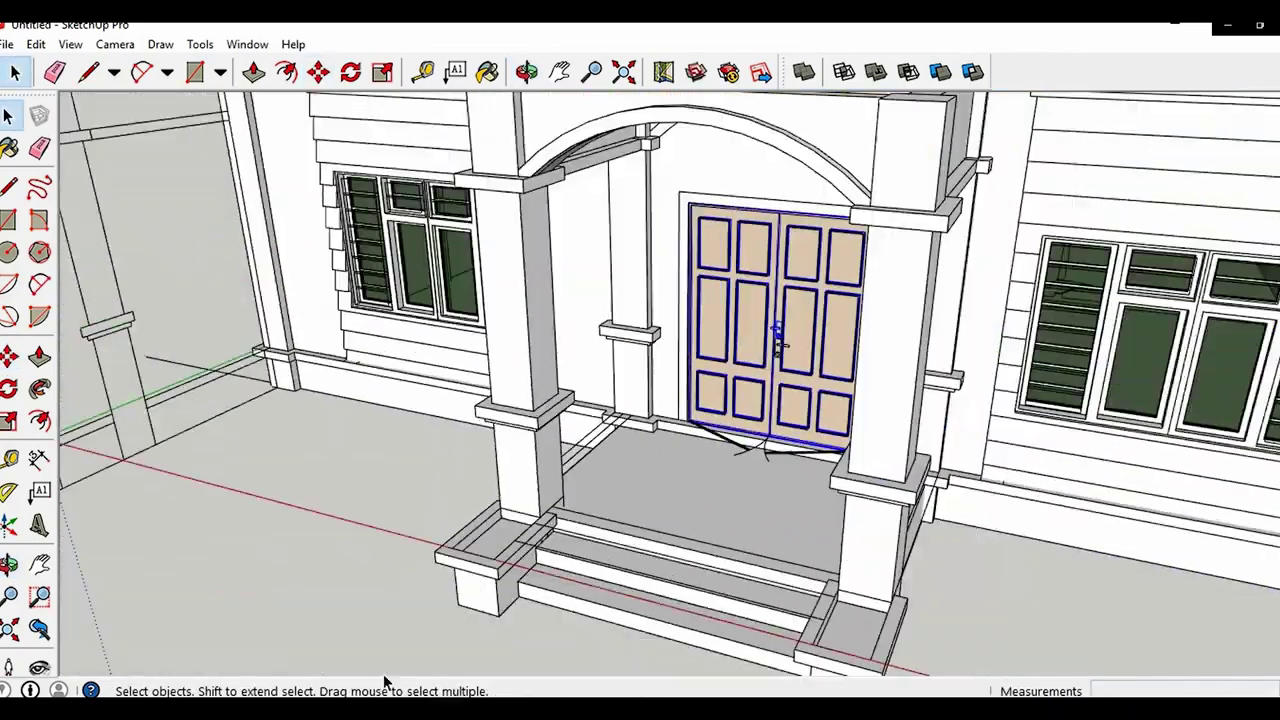
pyautogui.click(271, 539)
# Draw a rectangle on the front wall over the outer outline of the double door's surround
pyautogui.scroll(-4, 720, 400)
pyautogui.moveTo(870, 330); pyautogui.dragTo(1074, 197, button='middle')
pyautogui.moveTo(650, 390); pyautogui.dragTo(814, 306, button='middle')
pyautogui.scroll(5, 736, 360)
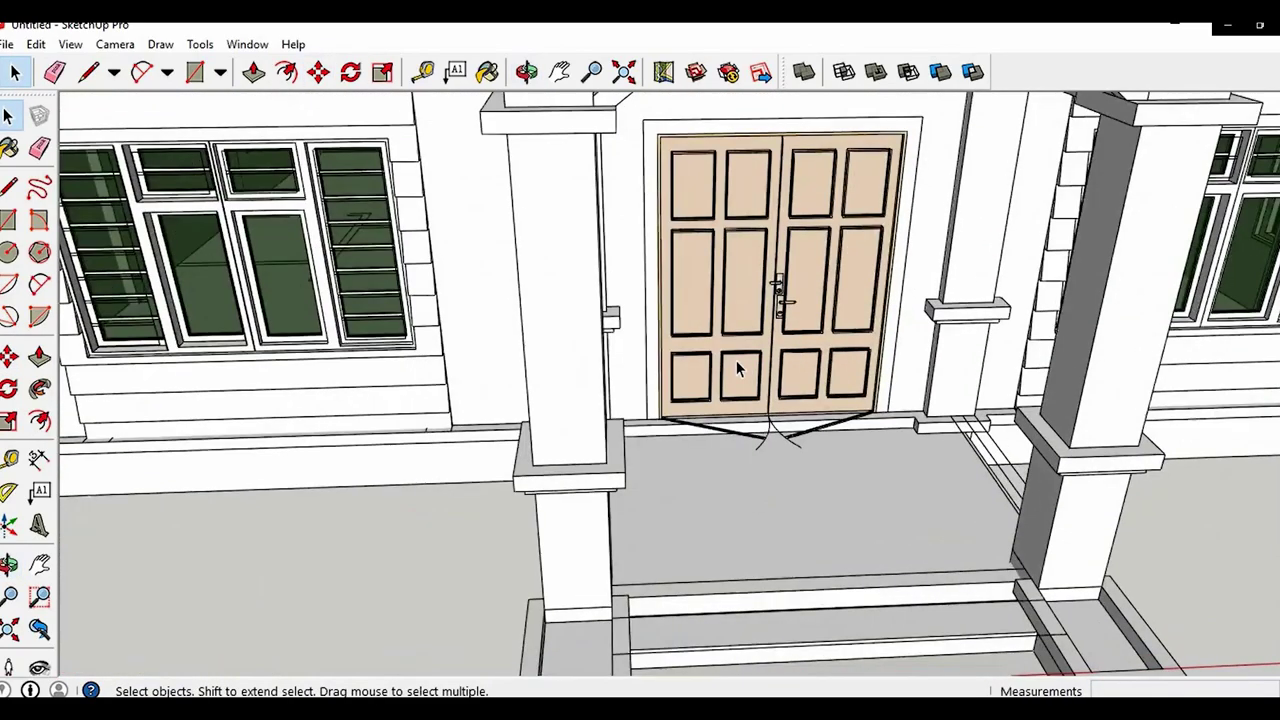
pyautogui.moveTo(736, 360); pyautogui.dragTo(618, 255, button='middle')
pyautogui.scroll(3, 680, 224)
pyautogui.press('r')
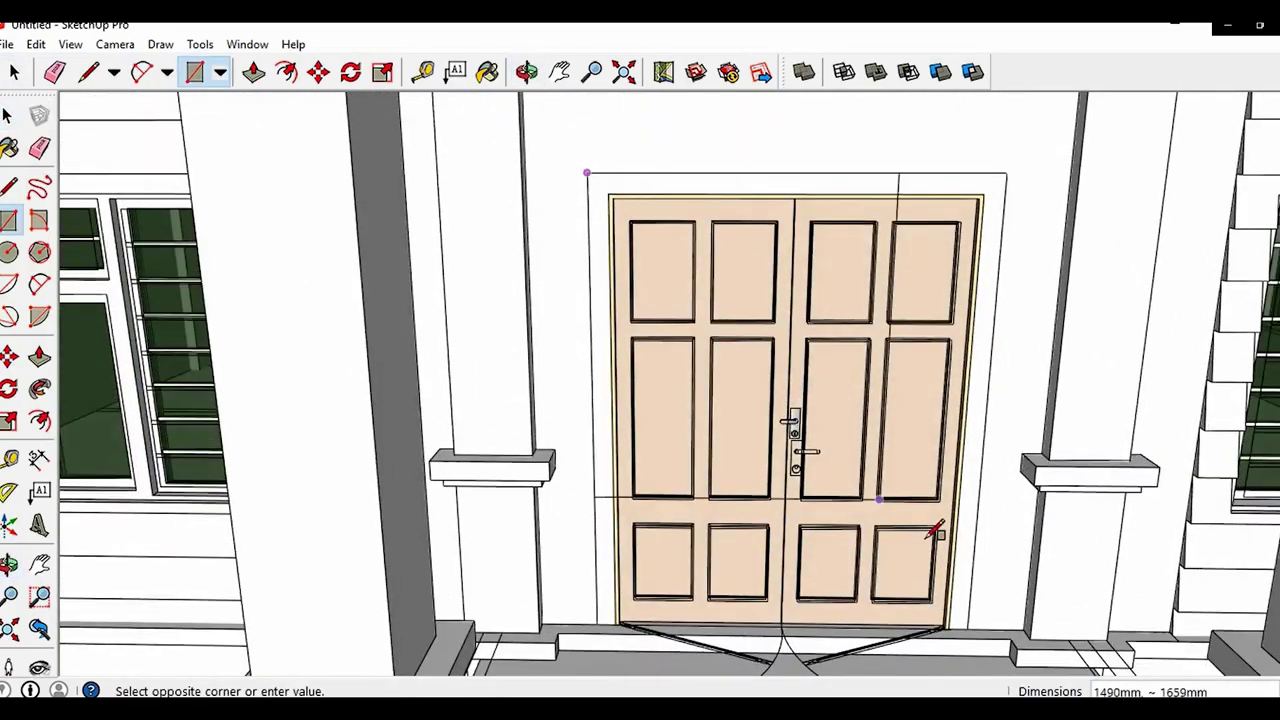
pyautogui.scroll(2, 964, 628)
pyautogui.click(967, 627)
# Draw an inner rectangle along the double door's outer frame and delete the inner face, leaving only the surround strip
pyautogui.scroll(9, 962, 628)
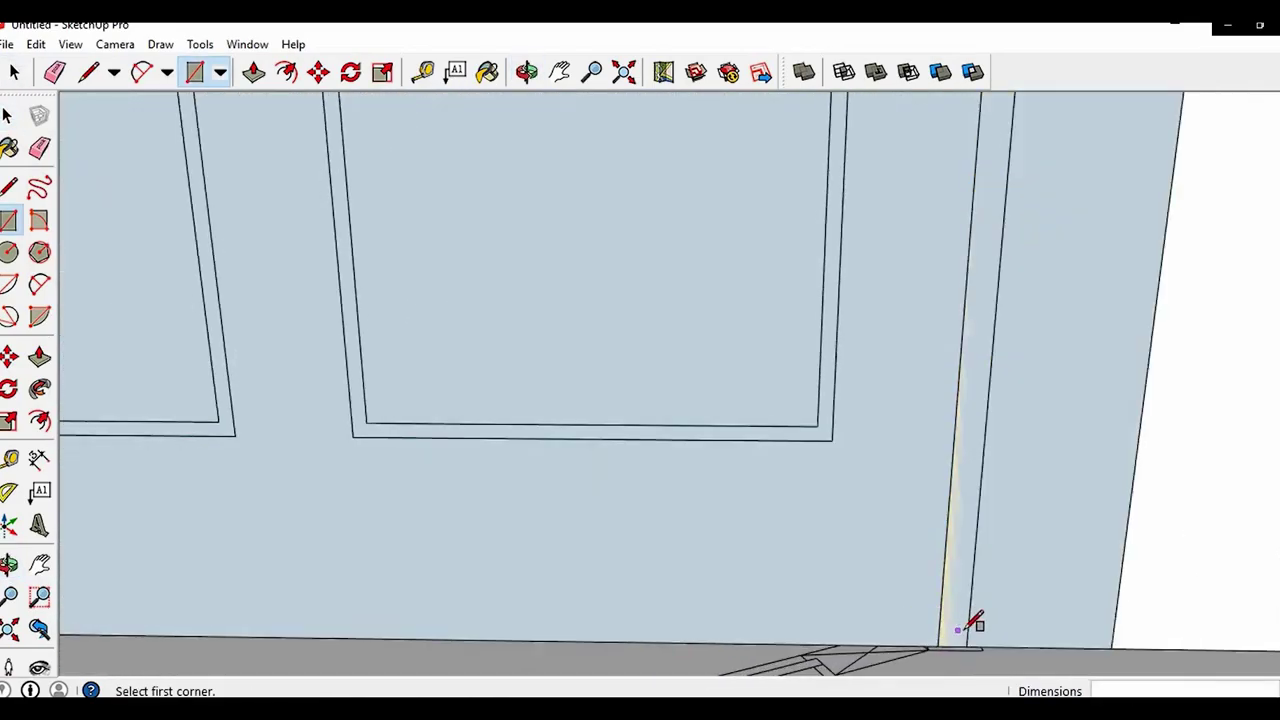
pyautogui.scroll(-8, 978, 632)
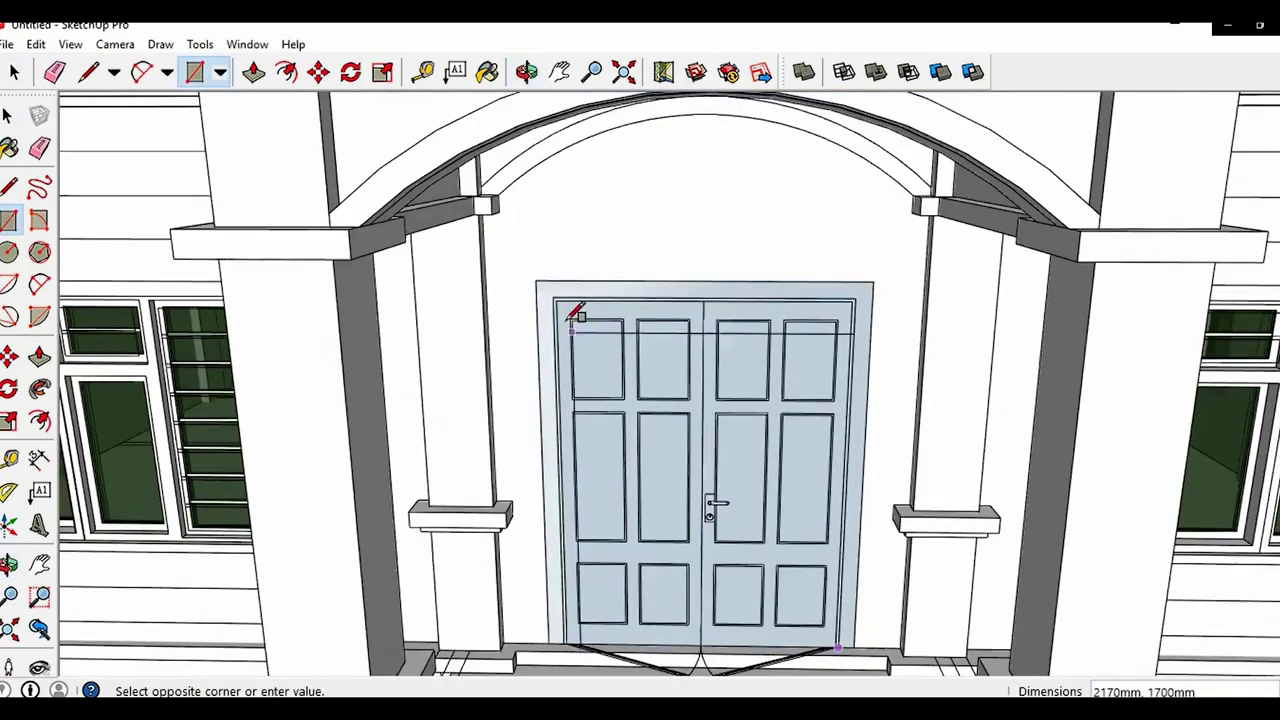
pyautogui.scroll(6, 571, 302)
pyautogui.click(543, 288)
pyautogui.press('space')
pyautogui.click(579, 329)
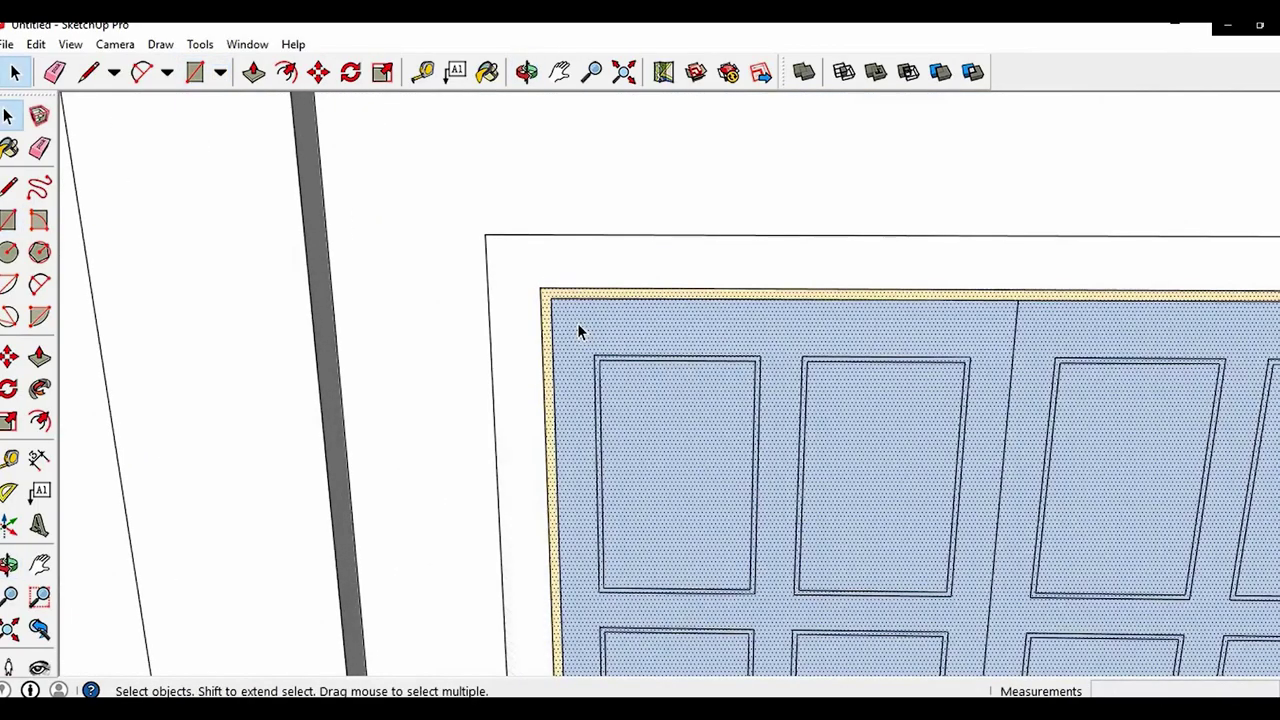
pyautogui.press('Delete')
# Extrude the double door's surround strip out from the wall and group the resulting trim
pyautogui.scroll(-3, 606, 350)
pyautogui.scroll(-4, 623, 415)
pyautogui.keyDown('shift'); pyautogui.moveTo(632, 480); pyautogui.dragTo(503, 480, button='middle'); pyautogui.keyUp('shift')
pyautogui.press('p')
pyautogui.scroll(5, 524, 445)
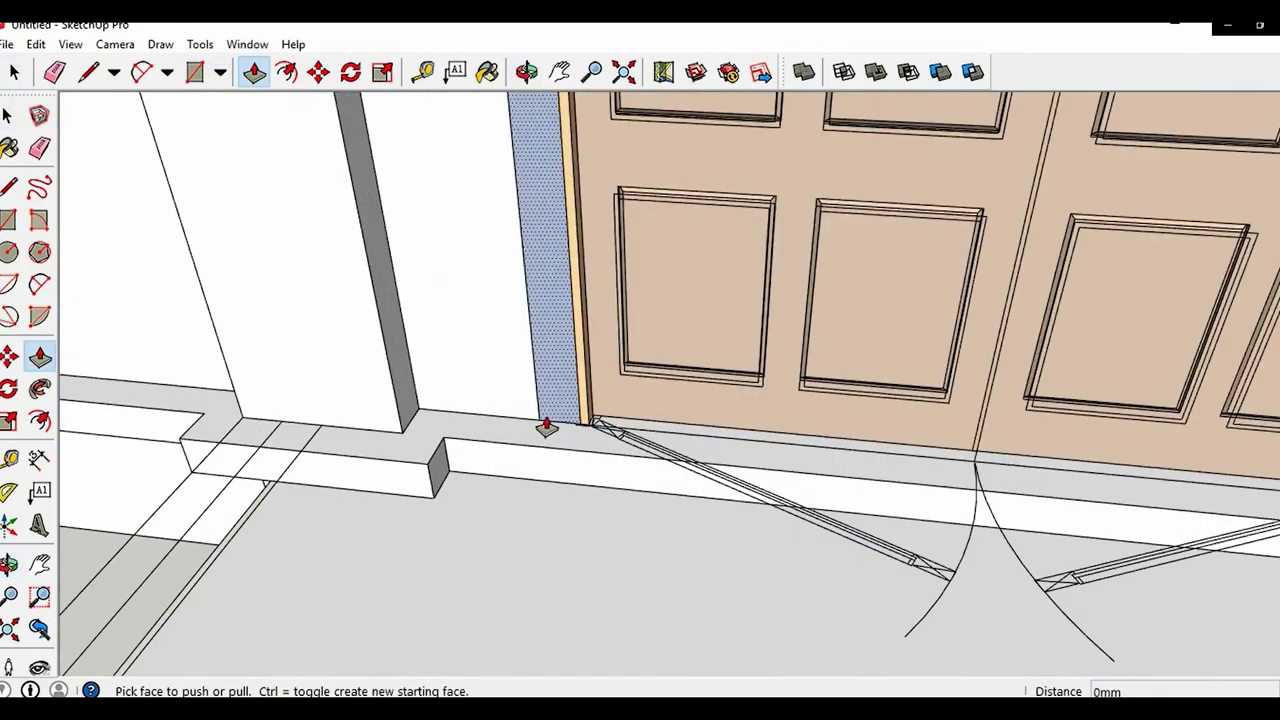
pyautogui.press('space')
pyautogui.tripleClick(551, 412)
pyautogui.scroll(-3, 551, 417)
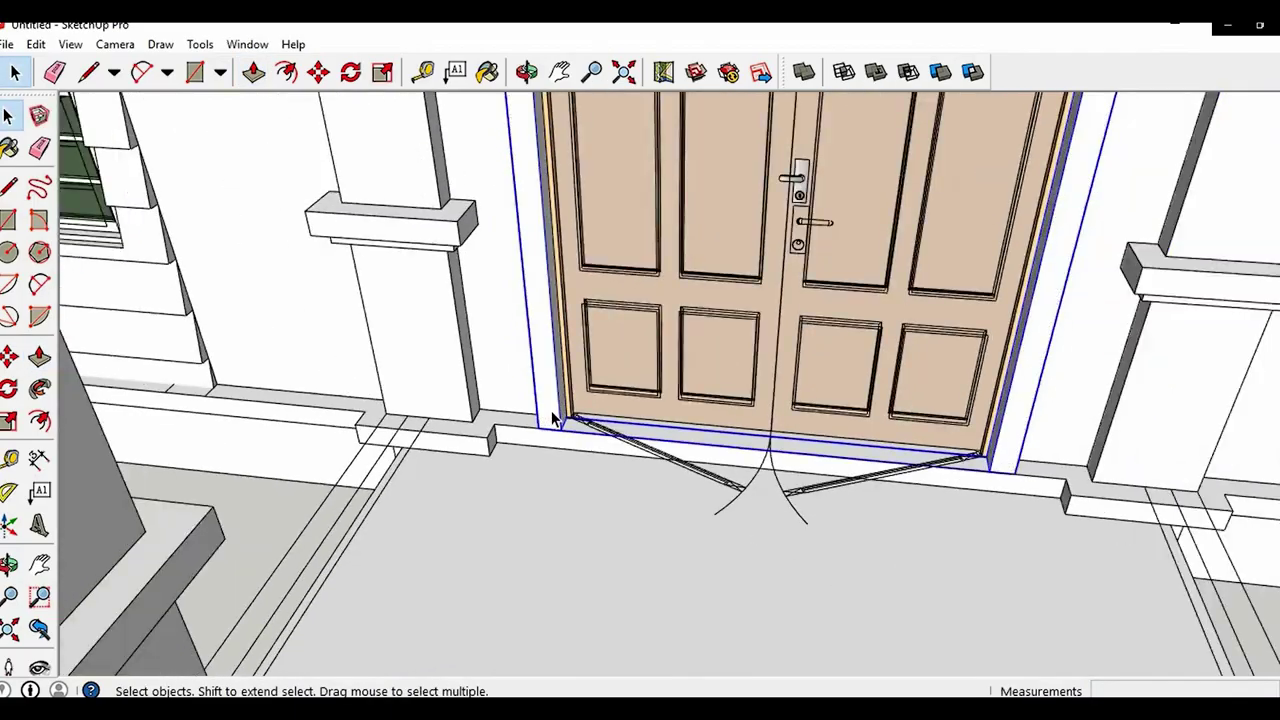
pyautogui.hotkey('ctrl', 'g')
# Move the imported single door onto the open ground in front of the right side entrance steps
pyautogui.scroll(-6, 655, 395)
pyautogui.moveTo(630, 450); pyautogui.dragTo(676, 463, button='middle')
pyautogui.moveTo(1063, 317); pyautogui.dragTo(400, 408, button='middle')
pyautogui.moveTo(697, 422); pyautogui.dragTo(800, 510, button='middle')
pyautogui.scroll(5, 691, 629)
pyautogui.keyDown('shift'); pyautogui.moveTo(691, 629); pyautogui.dragTo(475, 521, button='middle'); pyautogui.keyUp('shift')
pyautogui.click(571, 491)
pyautogui.click(438, 483)
pyautogui.keyDown('shift'); pyautogui.moveTo(915, 421); pyautogui.dragTo(308, 574, button='middle'); pyautogui.keyUp('shift')
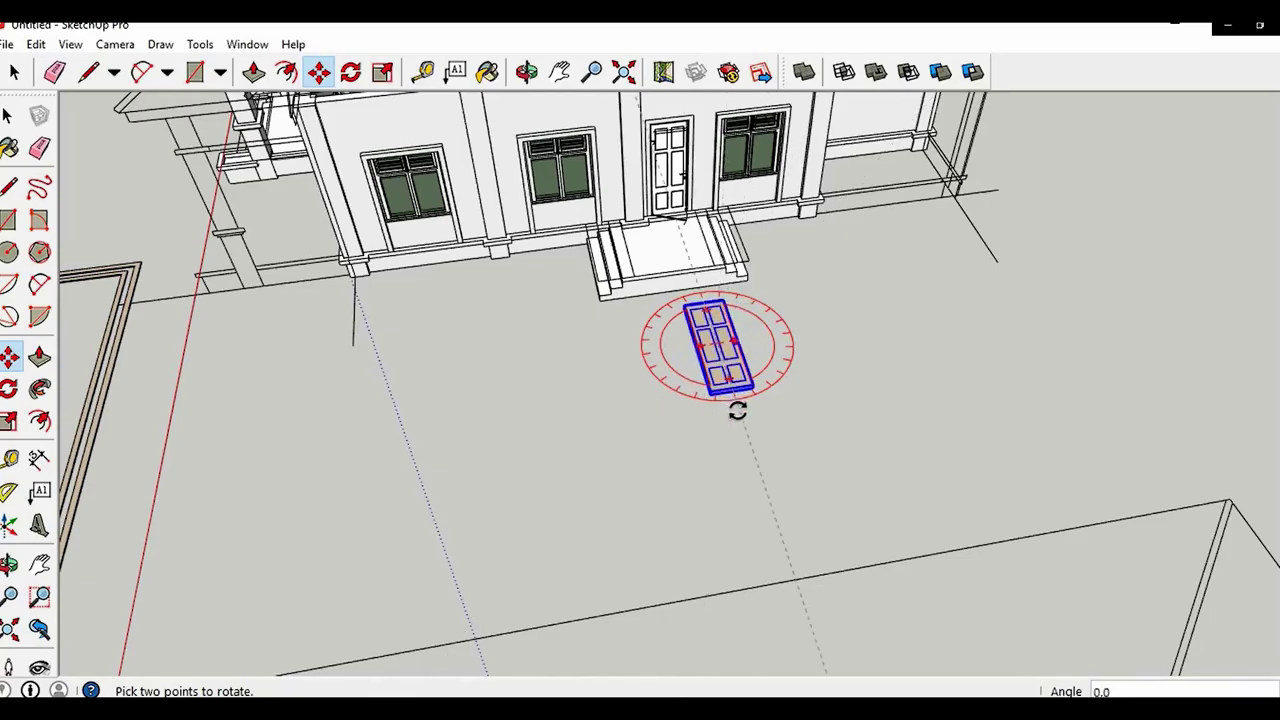
# Rotate the flat single door about its side axis so it stands upright
pyautogui.moveTo(737, 411); pyautogui.dragTo(925, 328, button='middle')
pyautogui.scroll(5, 774, 336)
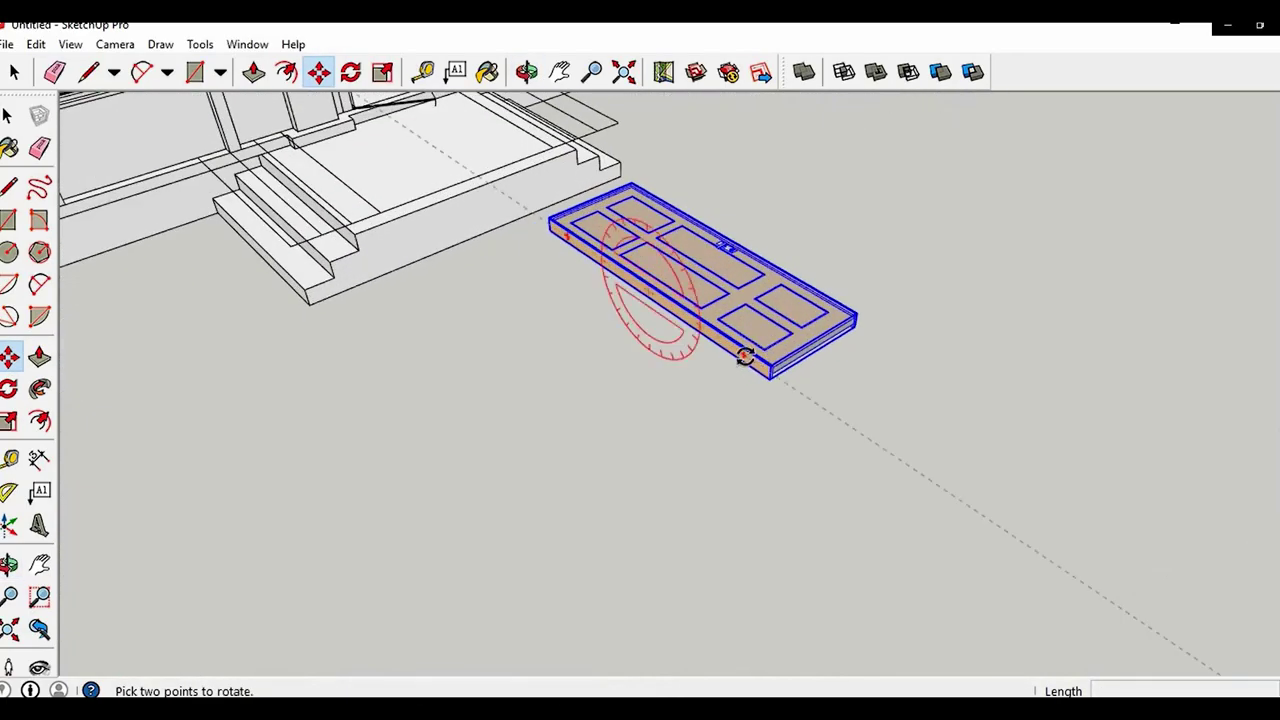
pyautogui.moveTo(645, 352); pyautogui.dragTo(571, 374, button='middle')
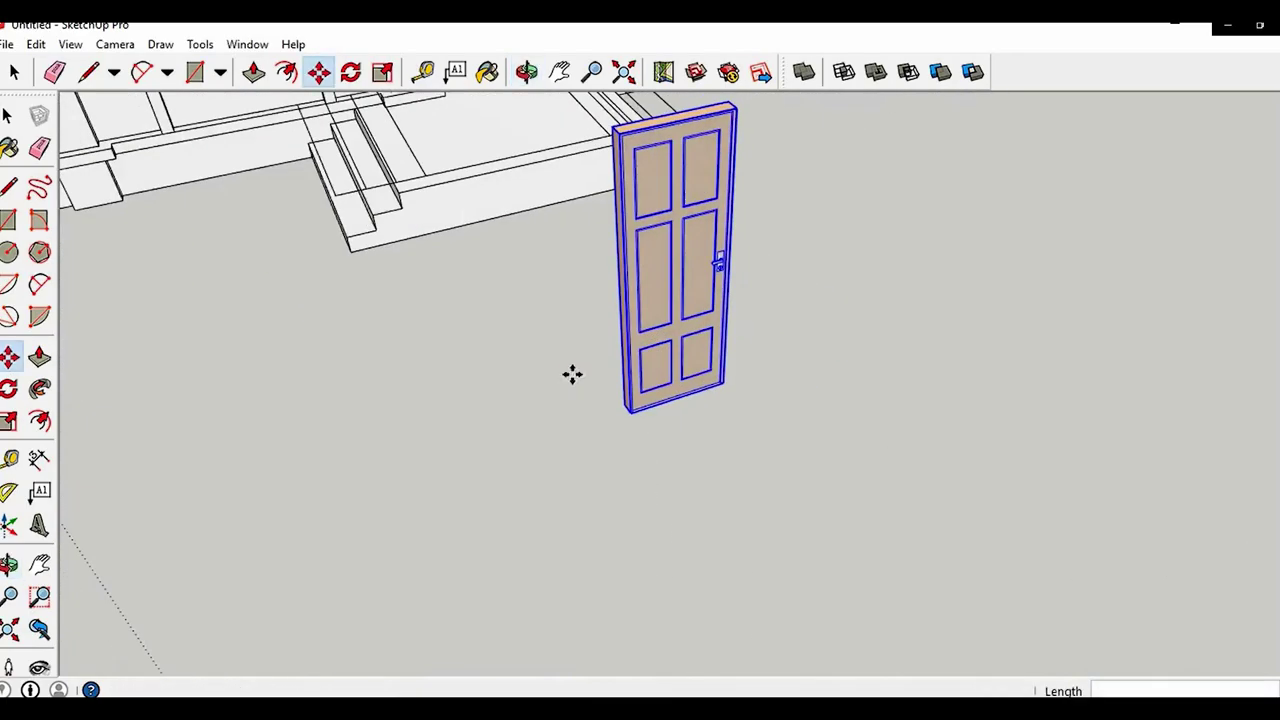
# Move the upright single door by its lower corner into the right side entrance opening
pyautogui.scroll(6, 635, 400)
pyautogui.click(643, 438)
pyautogui.scroll(-6, 330, 298)
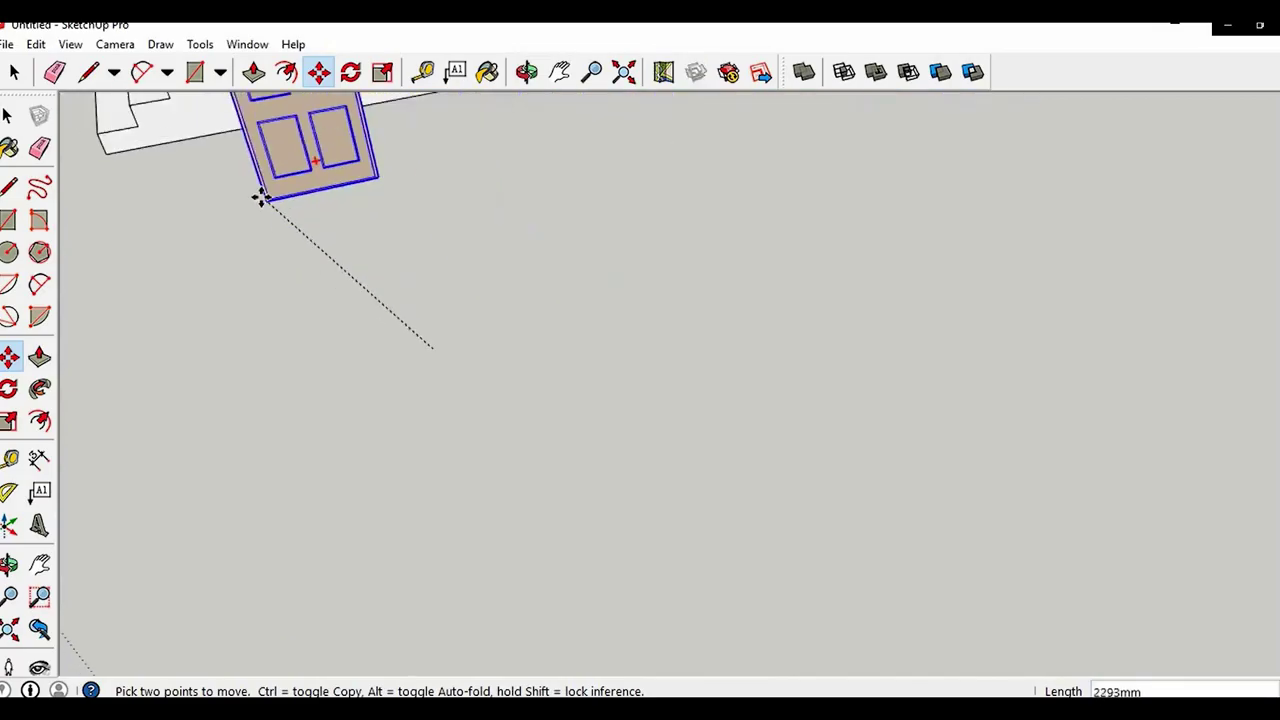
pyautogui.keyDown('shift'); pyautogui.moveTo(260, 197); pyautogui.dragTo(430, 545, button='middle'); pyautogui.keyUp('shift')
pyautogui.scroll(5, 740, 200)
pyautogui.scroll(4, 717, 244)
pyautogui.scroll(6, 682, 293)
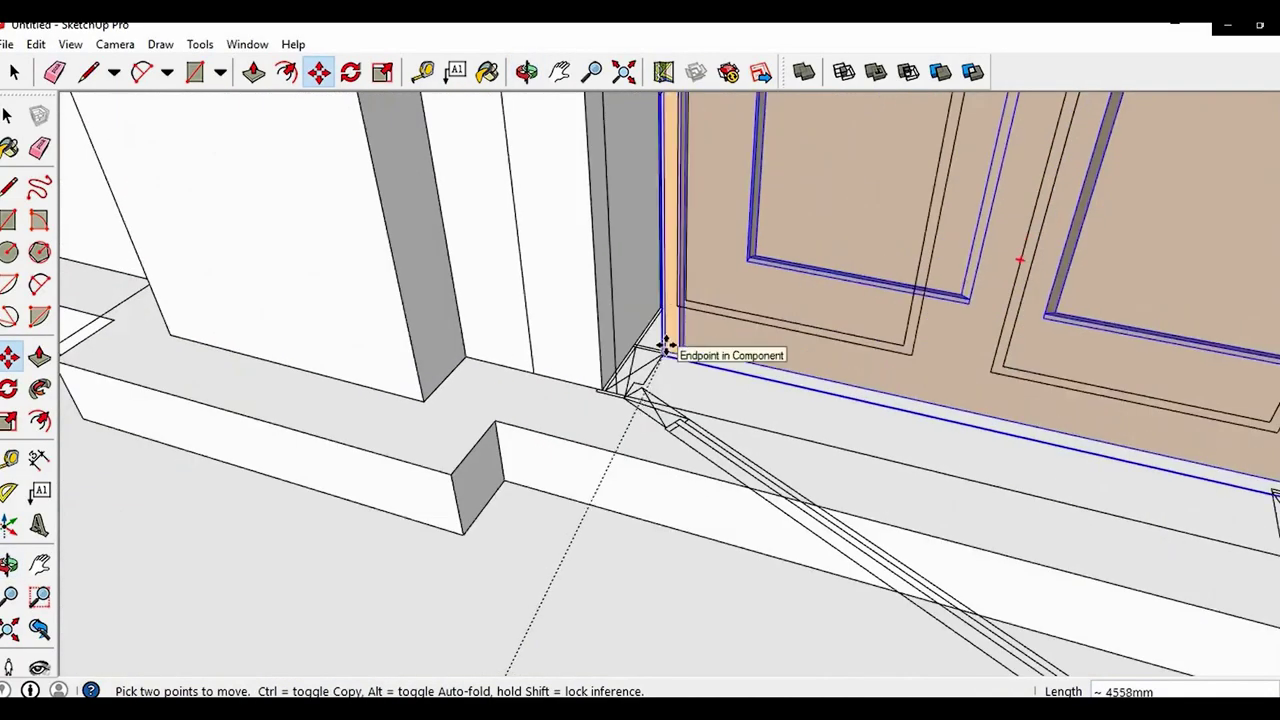
pyautogui.click(582, 393)
pyautogui.press('space')
pyautogui.scroll(-10, 733, 313)
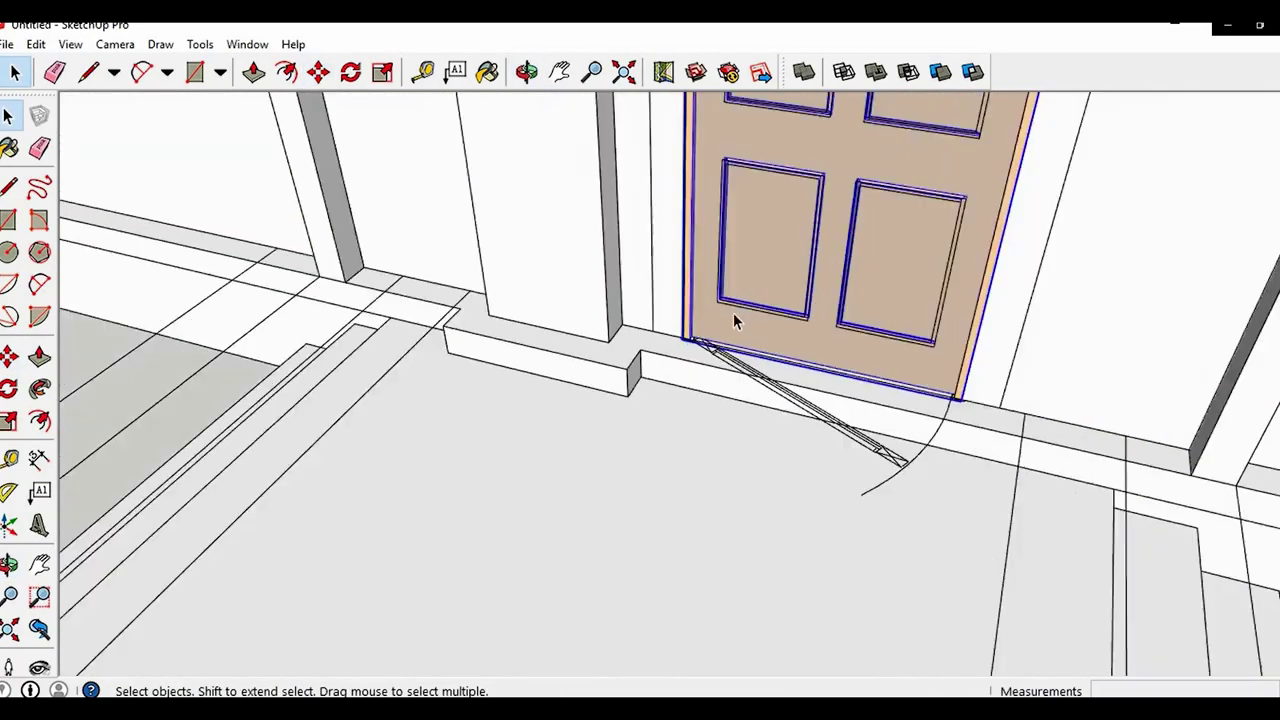
pyautogui.click(929, 511)
# Draw a 13800 by 15300 mm rectangle over the main body of the roof plan
pyautogui.scroll(-3, 640, 400)
pyautogui.moveTo(610, 340)
pyautogui.mouseDown(button='middle')
pyautogui.moveTo(571, 465)
pyautogui.moveTo(726, 208)
pyautogui.moveTo(931, 294)
pyautogui.moveTo(831, 289)
pyautogui.moveTo(774, 337)
pyautogui.mouseUp(button='middle')
pyautogui.scroll(-2, 826, 305)
pyautogui.scroll(-2, 826, 305)
pyautogui.scroll(3, 726, 274)
pyautogui.moveTo(729, 295); pyautogui.dragTo(729, 296, button='middle')
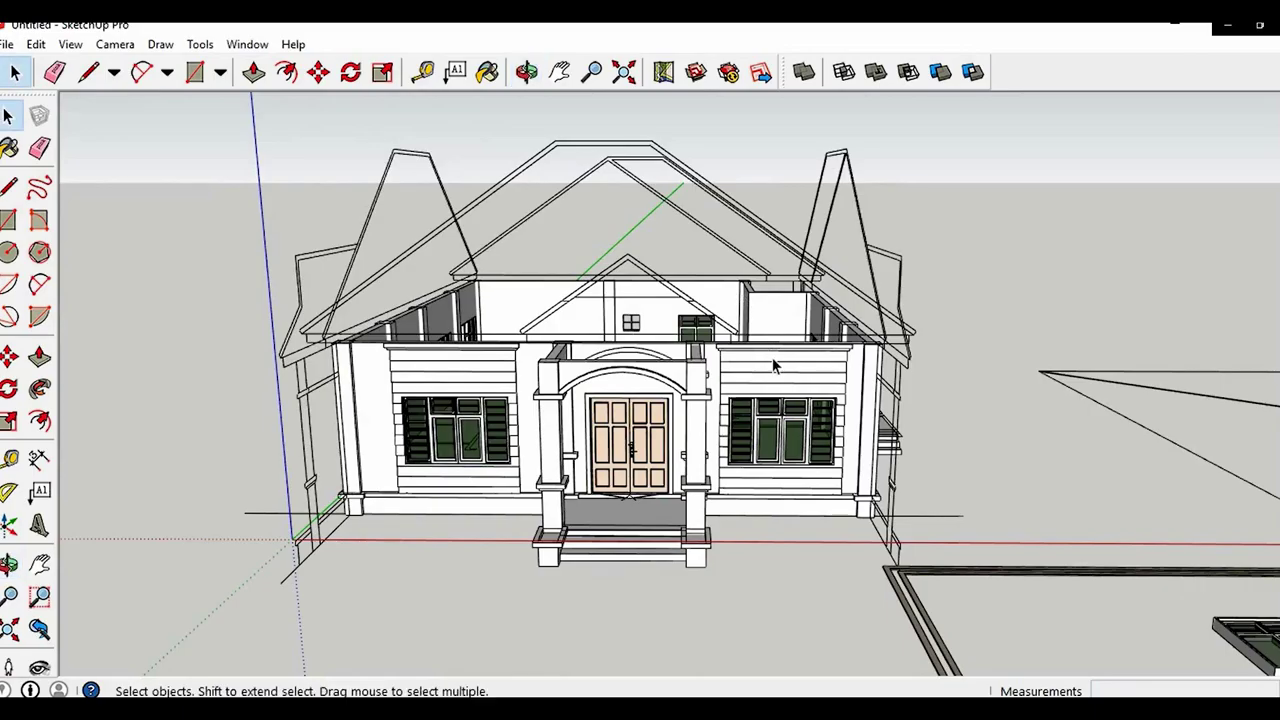
pyautogui.scroll(-4, 586, 351)
pyautogui.keyDown('shift'); pyautogui.moveTo(1040, 420); pyautogui.dragTo(526, 420, button='middle'); pyautogui.keyUp('shift')
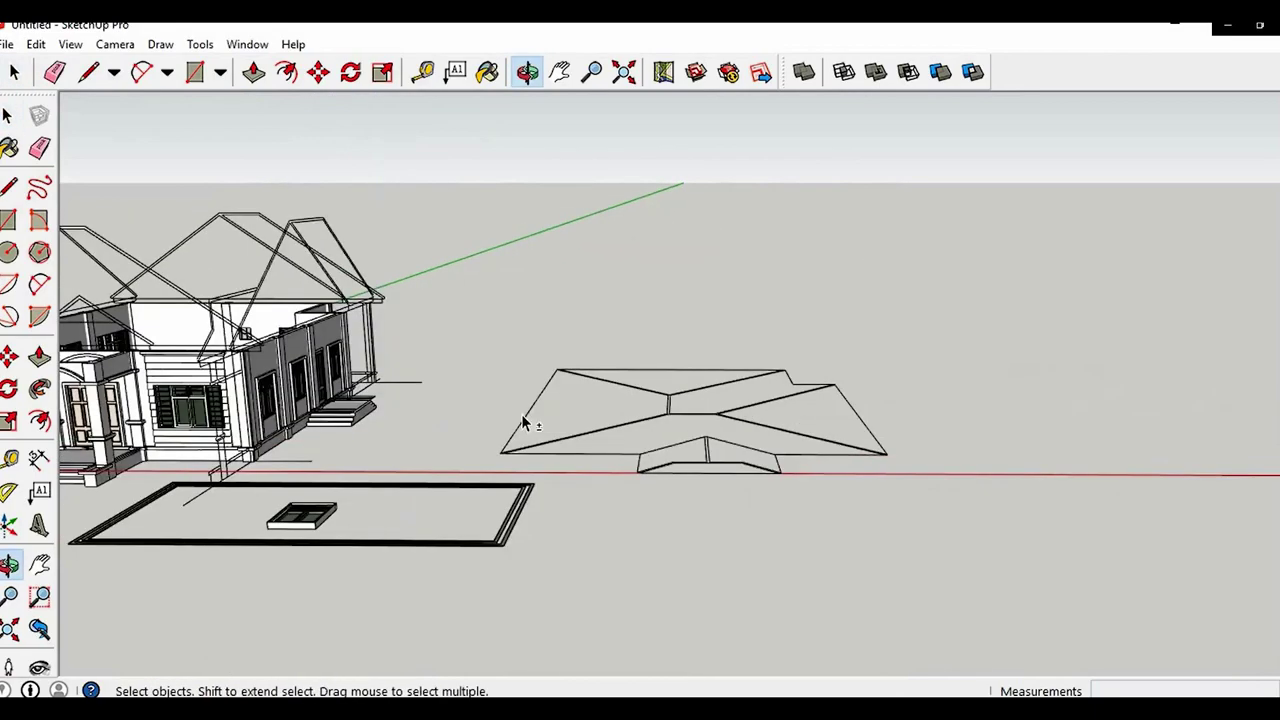
pyautogui.moveTo(800, 225)
pyautogui.mouseDown(button='middle')
pyautogui.moveTo(820, 366)
pyautogui.moveTo(781, 418)
pyautogui.mouseUp(button='middle')
pyautogui.press('r')
pyautogui.scroll(5, 565, 215)
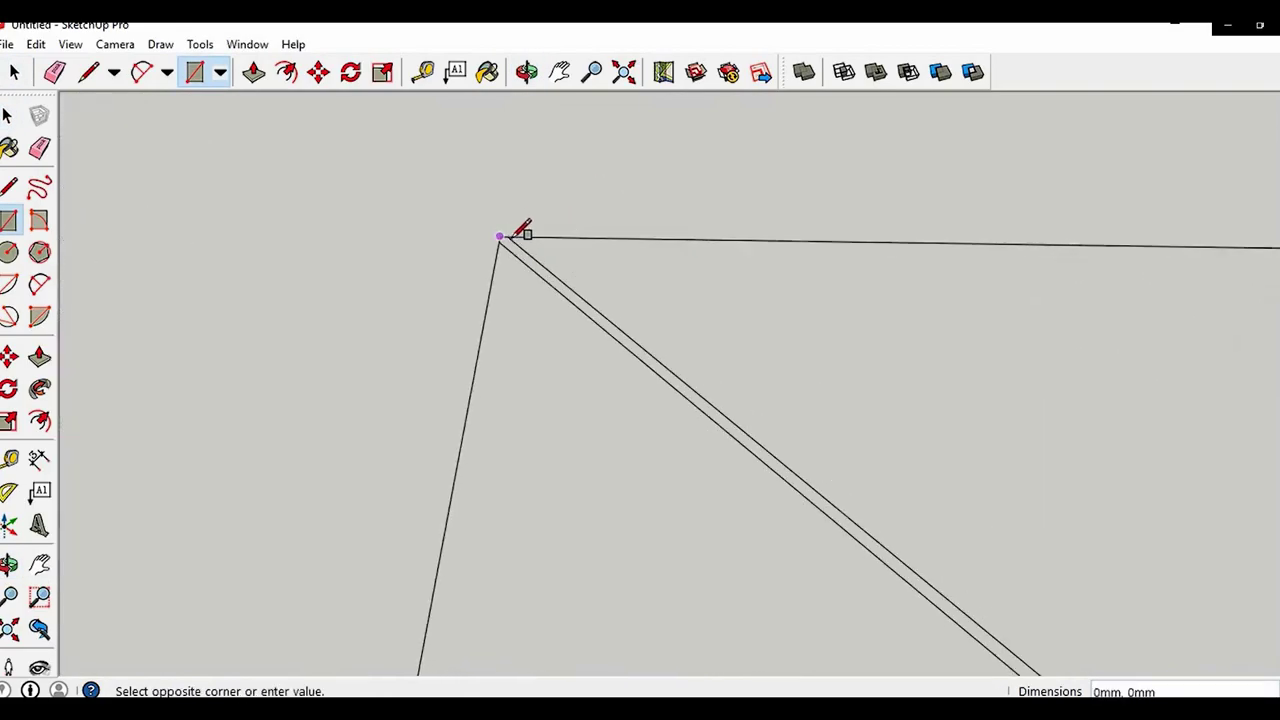
pyautogui.scroll(-6, 565, 287)
pyautogui.scroll(4, 925, 575)
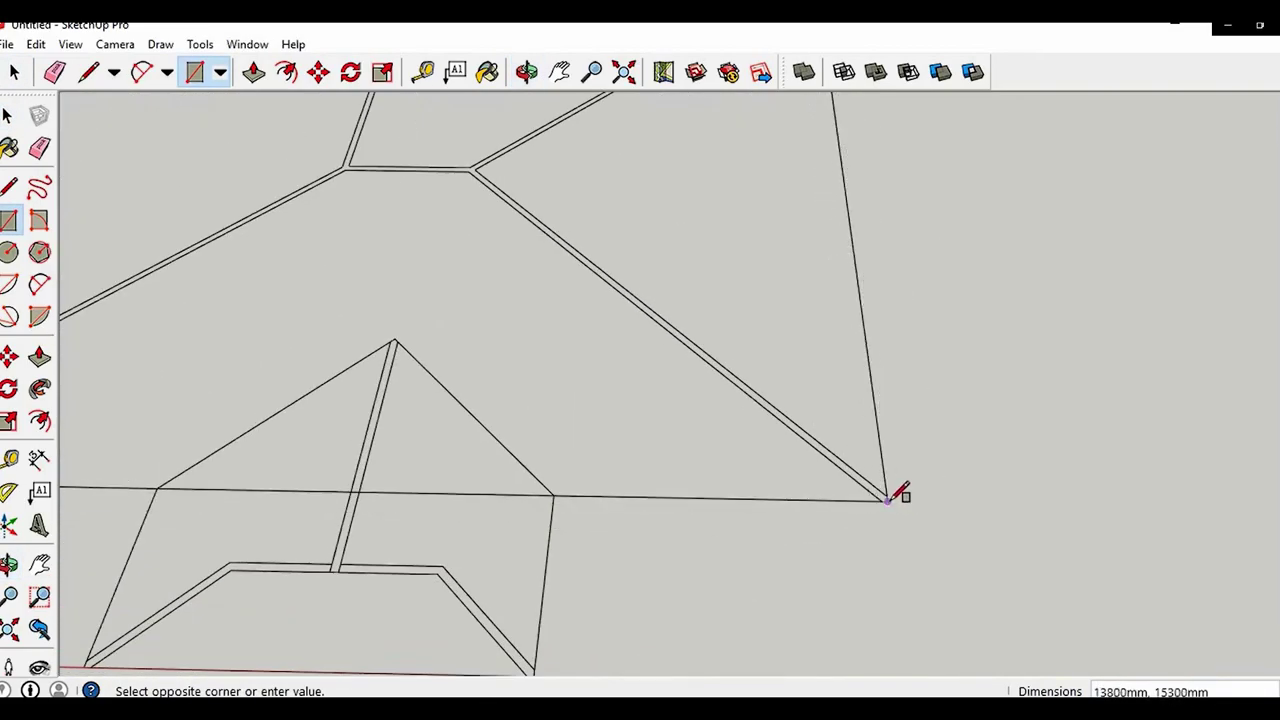
pyautogui.click(886, 500)
# Draw a rectangle over the porch projection of the roof plan and erase the edge it shares with the main roof
pyautogui.scroll(-5, 880, 495)
pyautogui.scroll(4, 491, 440)
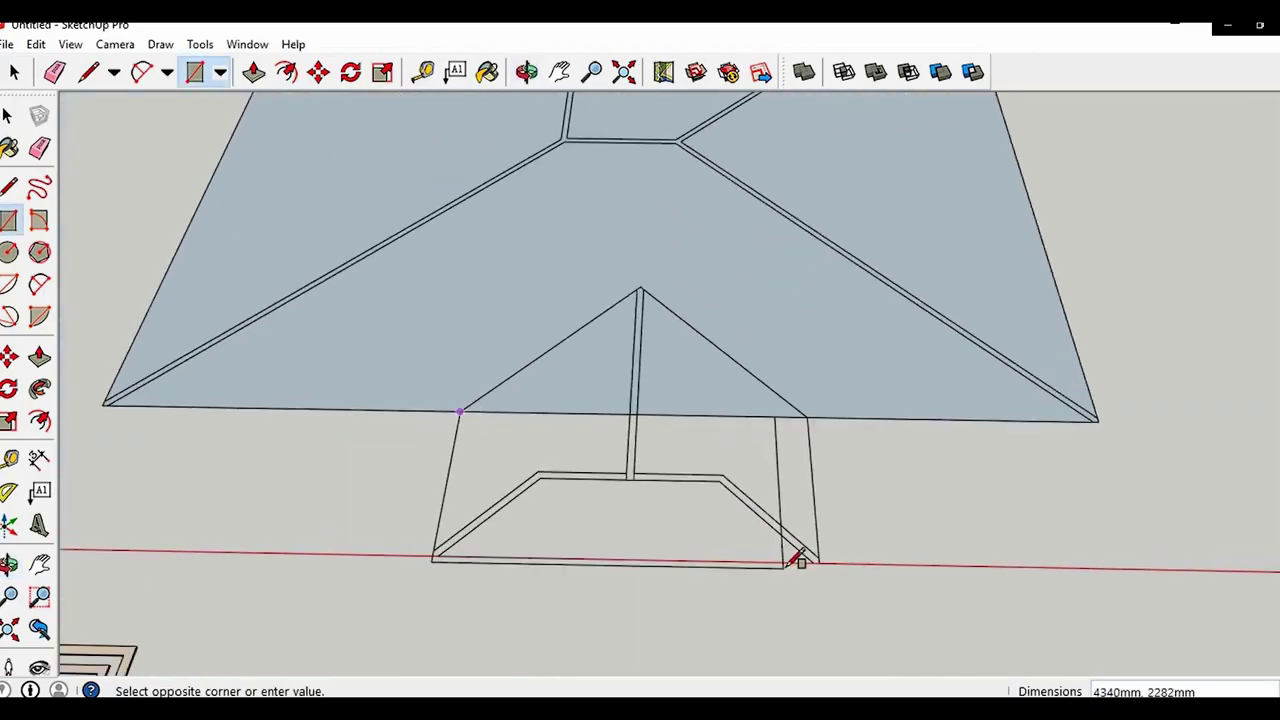
pyautogui.click(818, 561)
pyautogui.moveTo(728, 466); pyautogui.dragTo(715, 388)
# Draw a rectangle over the notch in the roof plan's rear-right corner and erase its outer edges
pyautogui.keyDown('shift'); pyautogui.moveTo(717, 368); pyautogui.dragTo(505, 680, button='middle'); pyautogui.keyUp('shift')
pyautogui.scroll(-2, 640, 323)
pyautogui.press('r')
pyautogui.scroll(2, 684, 298)
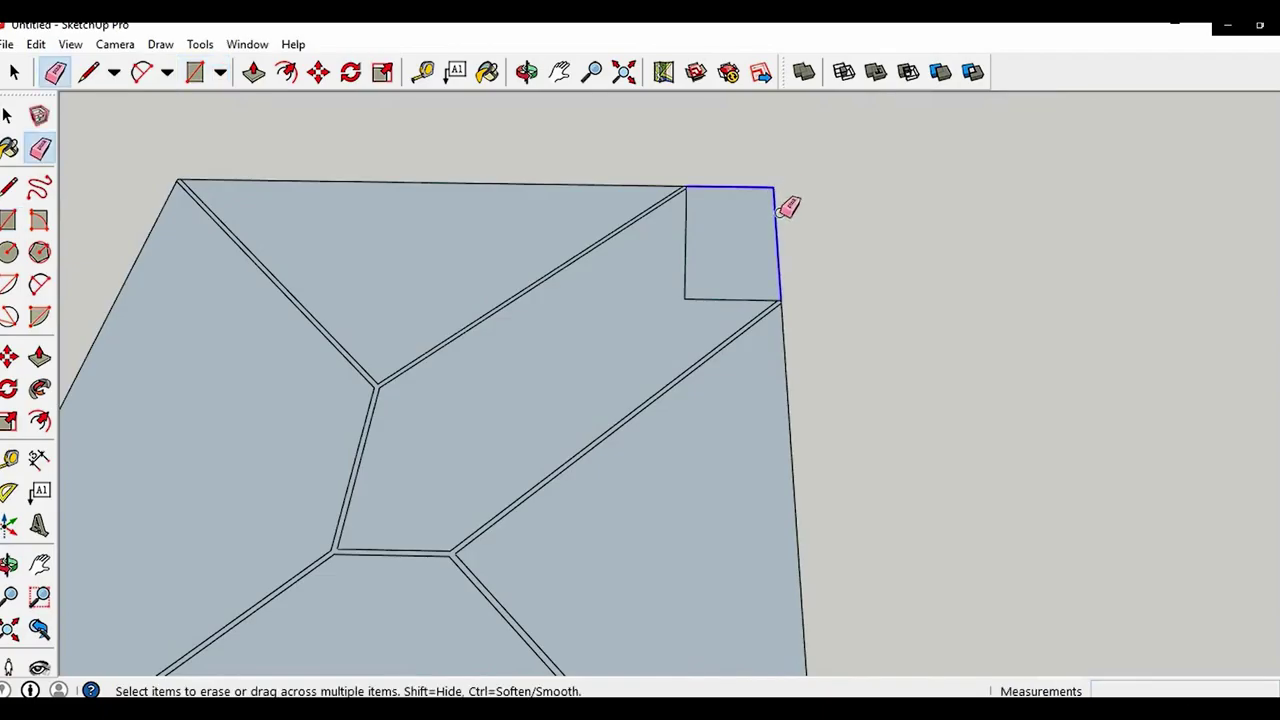
pyautogui.moveTo(778, 213); pyautogui.dragTo(770, 220)
# Move the complete roof outline face along the red axis to the clear area beside the roof plan
pyautogui.press('space')
pyautogui.scroll(-2, 735, 245)
pyautogui.doubleClick(648, 315)
pyautogui.scroll(-4, 648, 315)
pyautogui.press('m')
pyautogui.click(640, 315)
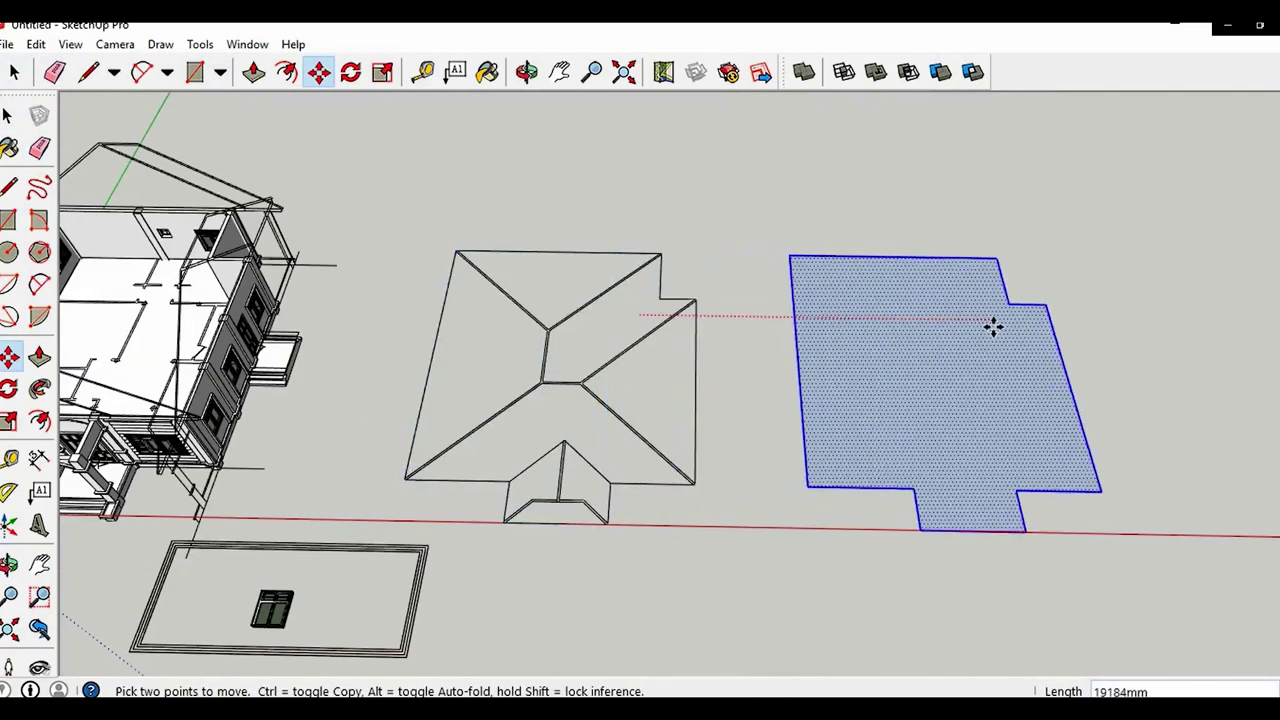
pyautogui.click(1039, 331)
pyautogui.keyDown('shift'); pyautogui.moveTo(1039, 331); pyautogui.dragTo(768, 363, button='middle'); pyautogui.keyUp('shift')
pyautogui.press('space')
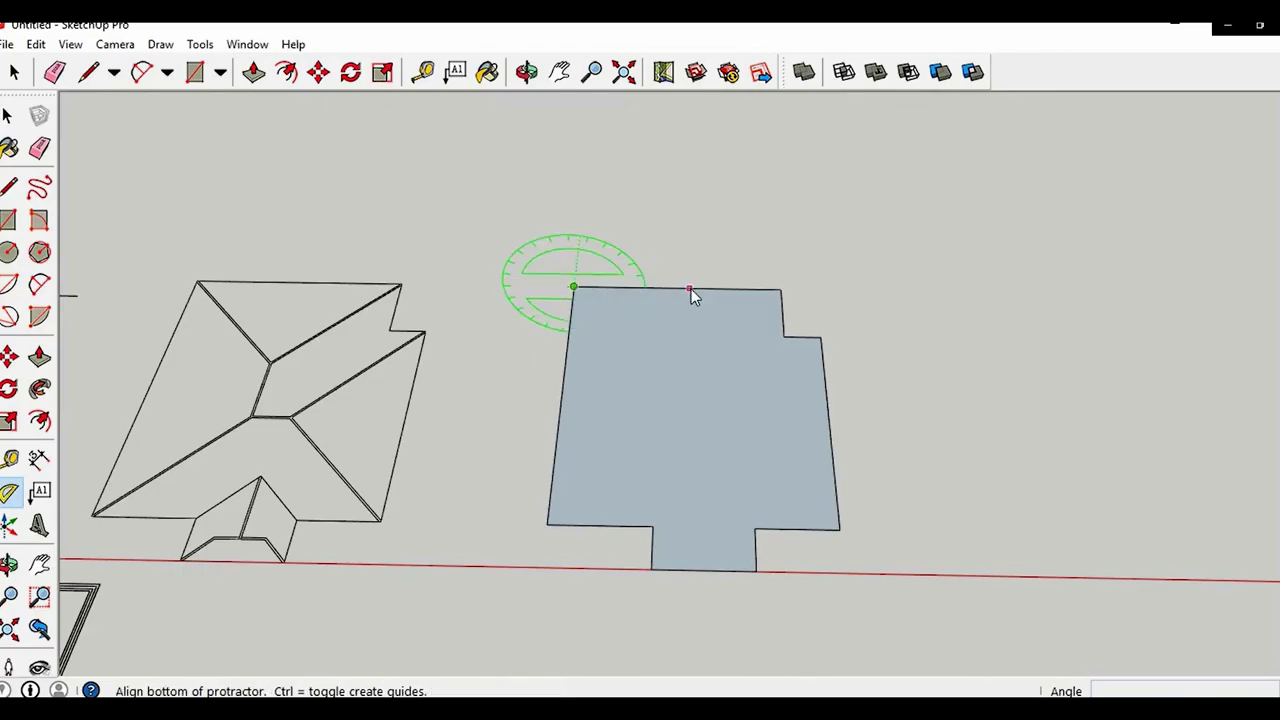
# Place a 35-degree protractor guide rising from the rear-left corner of the roof face
pyautogui.press('BackSpace')
pyautogui.write('35')
pyautogui.press('Return')
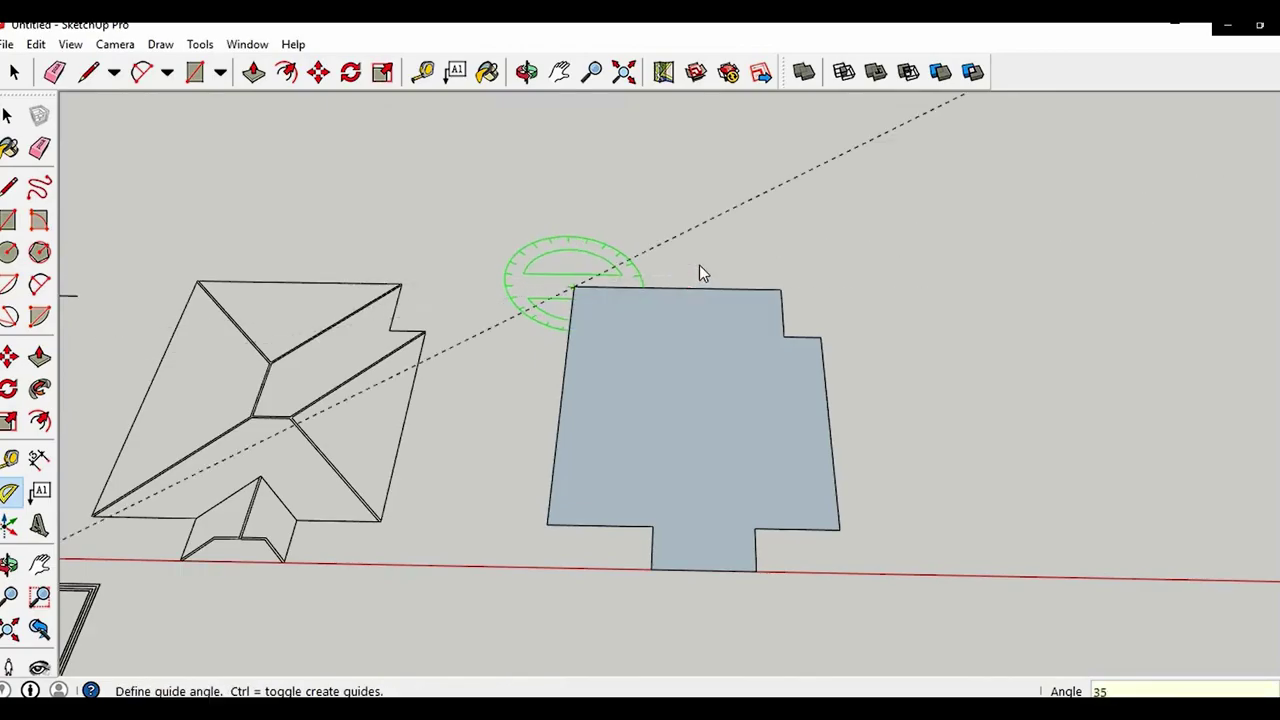
# Draw a vertical triangular slope profile on the rear edge, about 4131 mm high from its midpoint to the guide
pyautogui.press('l')
pyautogui.moveTo(697, 265); pyautogui.dragTo(712, 251, button='middle')
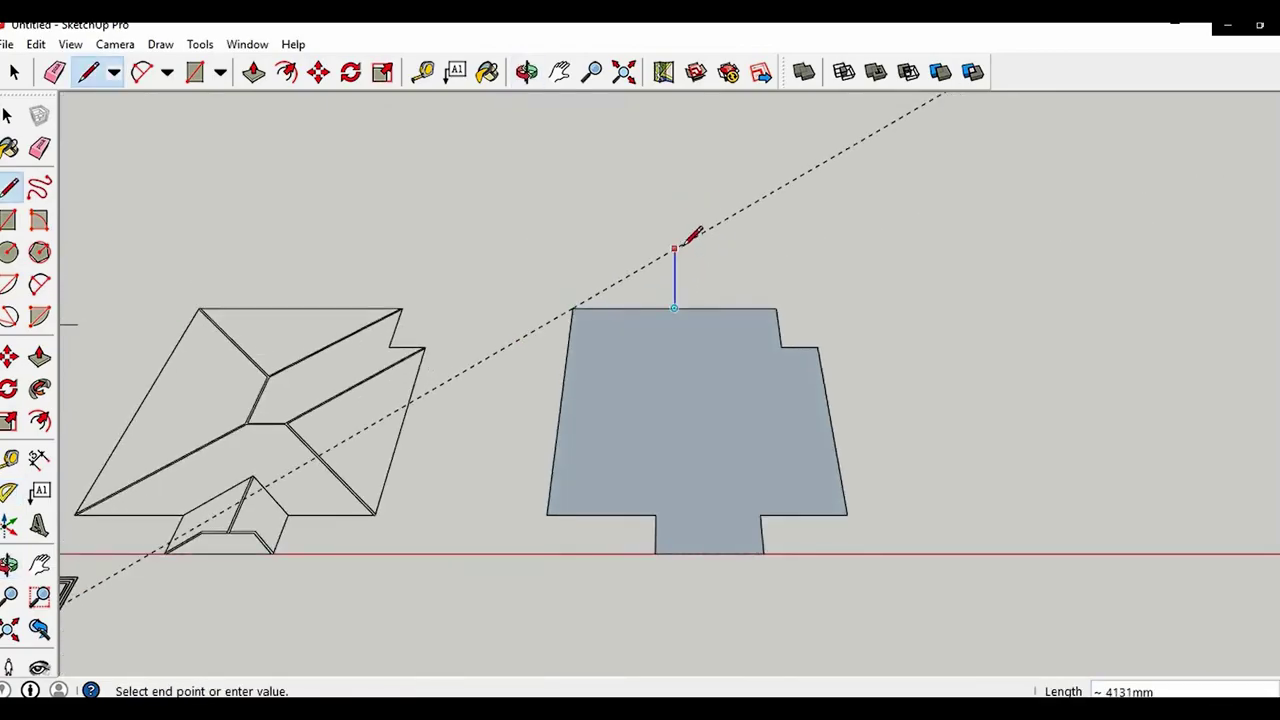
pyautogui.press('space')
# Sweep the triangular profile around the perimeter of the roof face with Follow Me
pyautogui.click(627, 300)
pyautogui.click(648, 360)
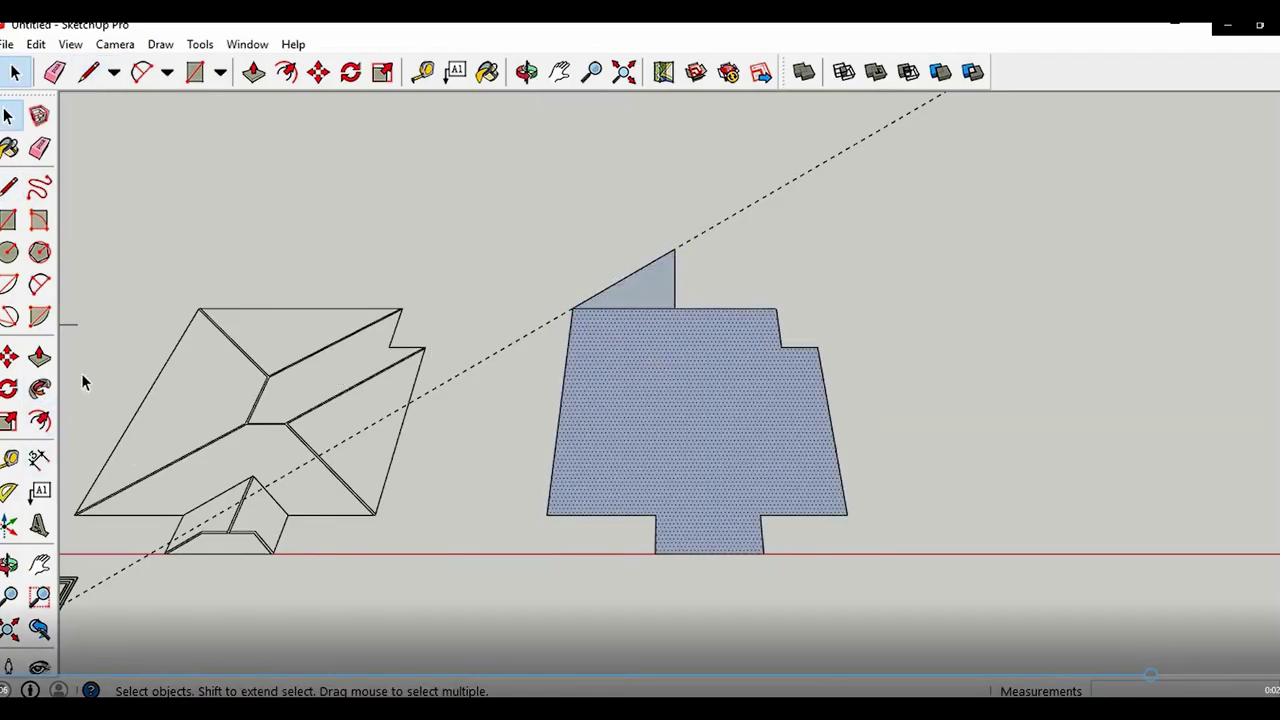
pyautogui.click(40, 389)
pyautogui.click(667, 288)
pyautogui.press('space')
# Select the whole swept roof and intersect its overlapping faces
pyautogui.scroll(-3, 660, 295)
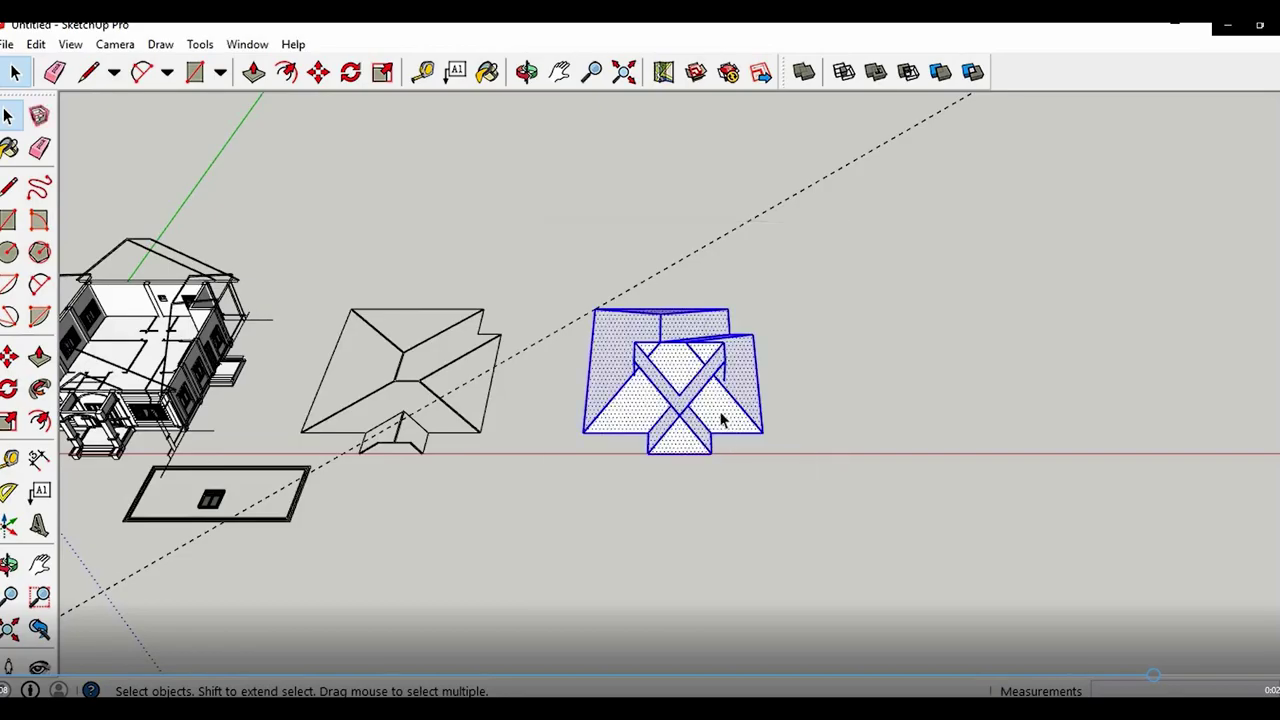
pyautogui.rightClick(722, 420)
pyautogui.moveTo(880, 291)
pyautogui.click(951, 309)
pyautogui.click(946, 314)
# Erase the protruding leftover faces and stray edges on both sides of the main roof's ridge
pyautogui.scroll(5, 676, 395)
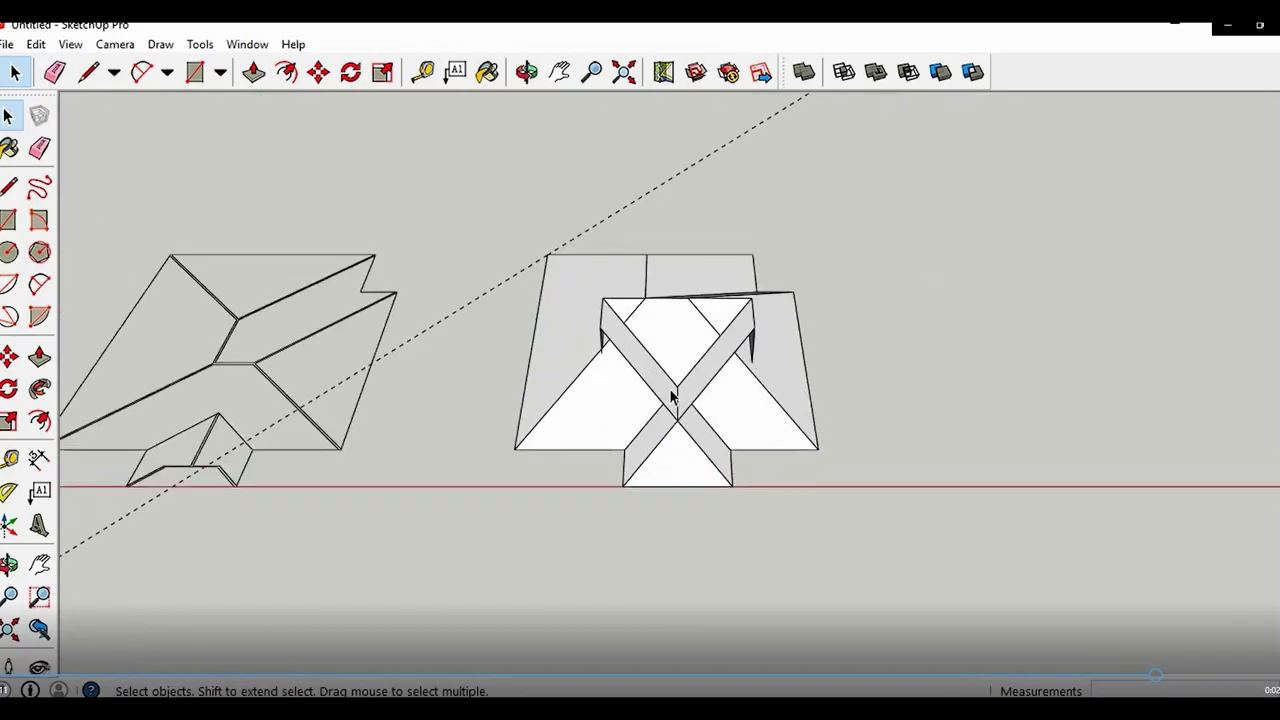
pyautogui.press('e')
pyautogui.scroll(2, 750, 345)
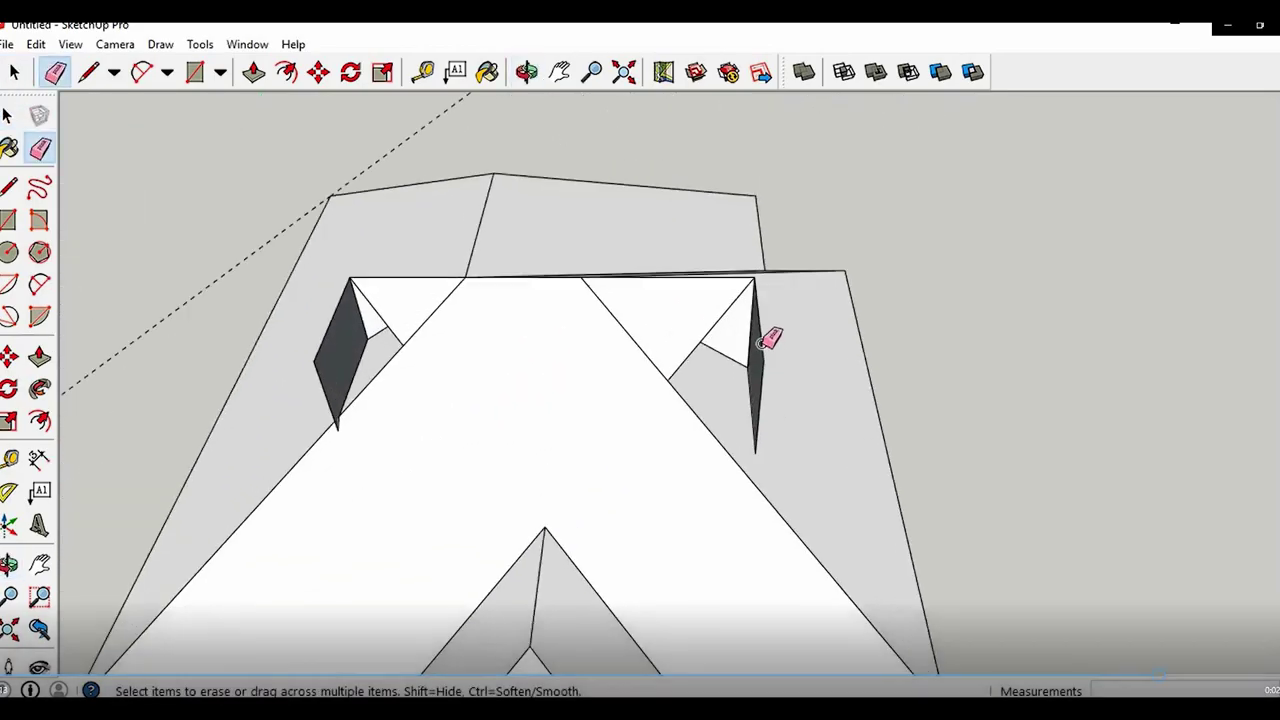
pyautogui.moveTo(581, 354); pyautogui.dragTo(722, 374, button='middle')
pyautogui.scroll(3, 503, 380)
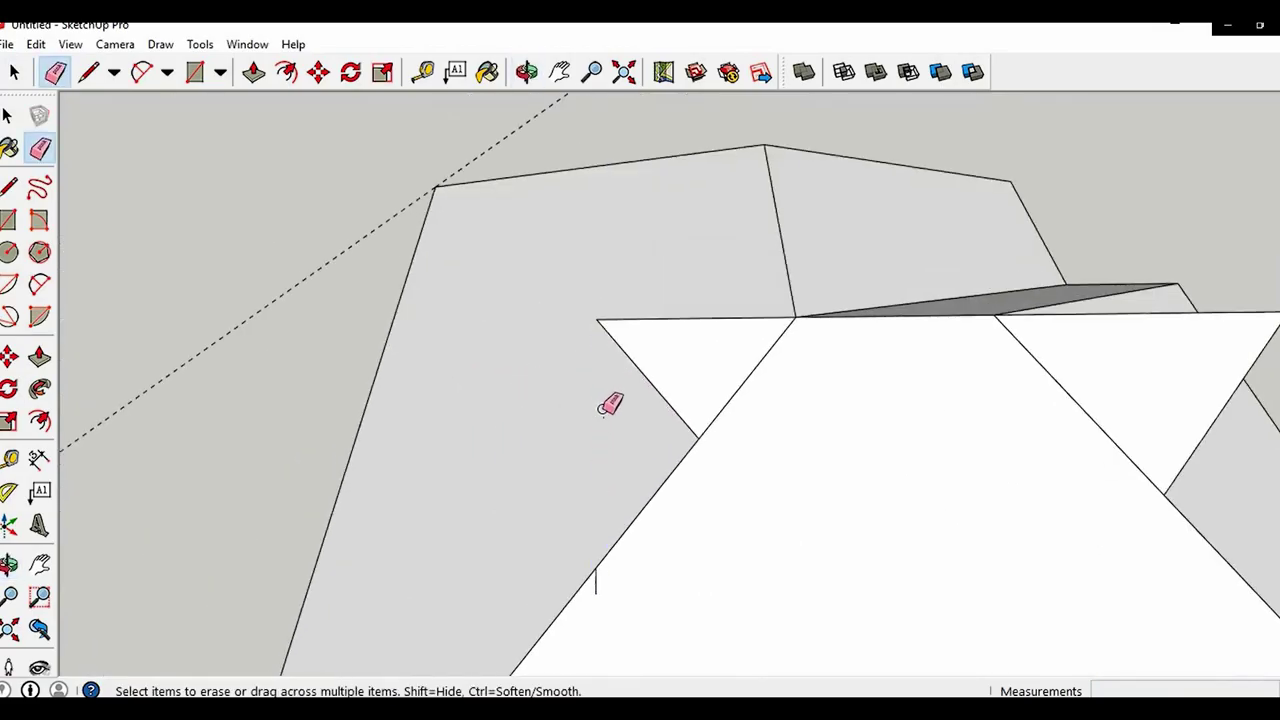
pyautogui.scroll(2, 604, 468)
pyautogui.keyDown('shift'); pyautogui.moveTo(608, 643); pyautogui.dragTo(661, 503, button='middle'); pyautogui.keyUp('shift')
pyautogui.scroll(1, 661, 503)
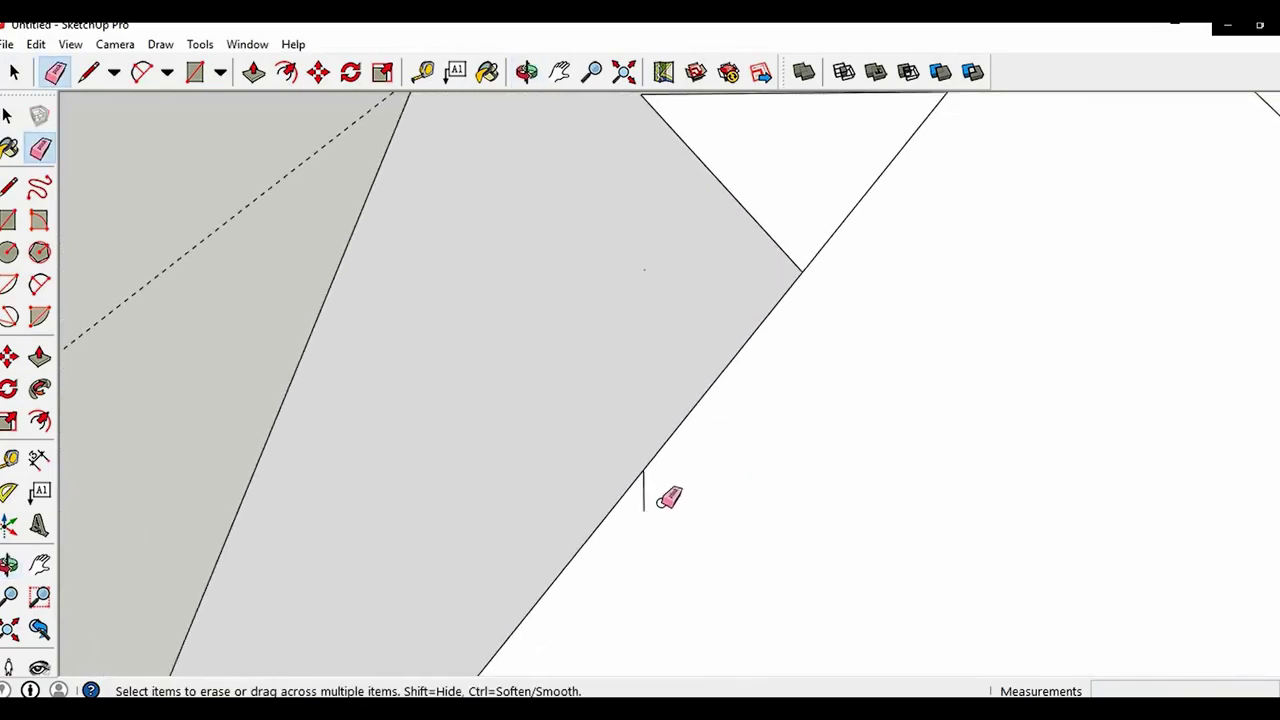
# Move the overhanging left end of the main roof's top edge onto the ridge and hip junction
pyautogui.scroll(-5, 650, 497)
pyautogui.press('m')
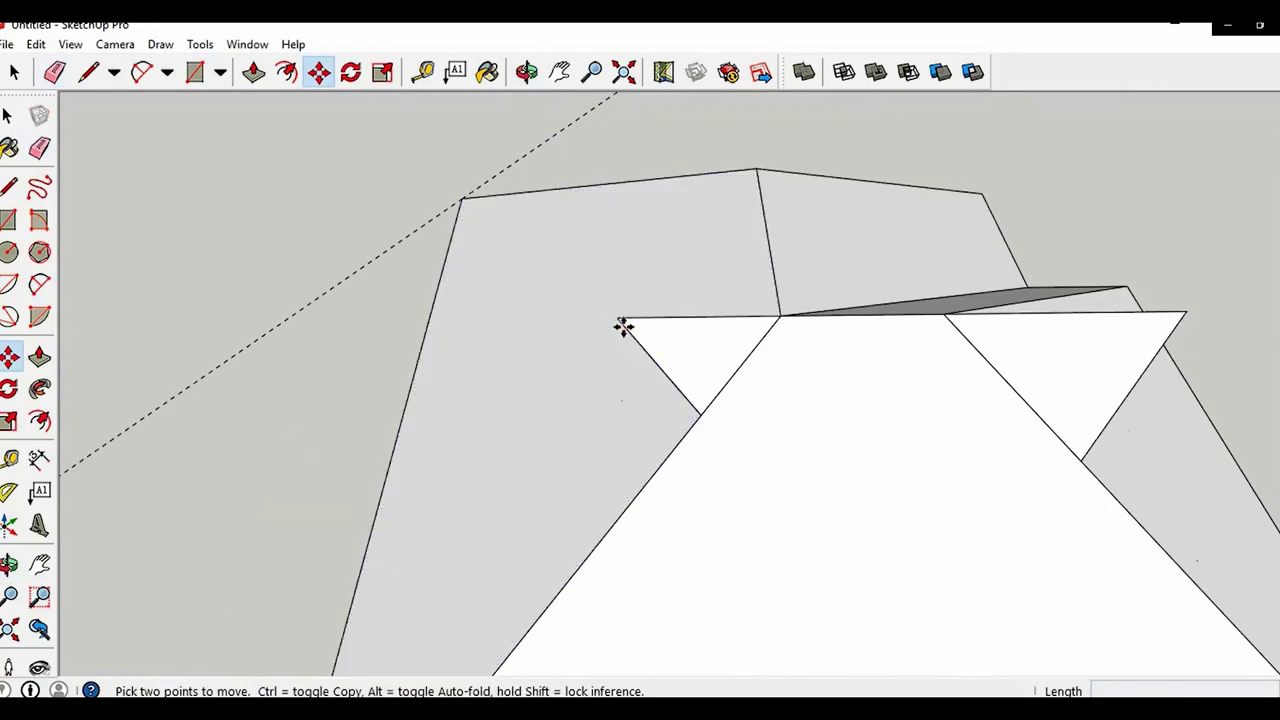
pyautogui.click(949, 315)
# Erase the leftover faces and edges inside the hollow underside of the swept roof
pyautogui.scroll(-6, 720, 346)
pyautogui.moveTo(737, 372); pyautogui.dragTo(648, 26, button='middle')
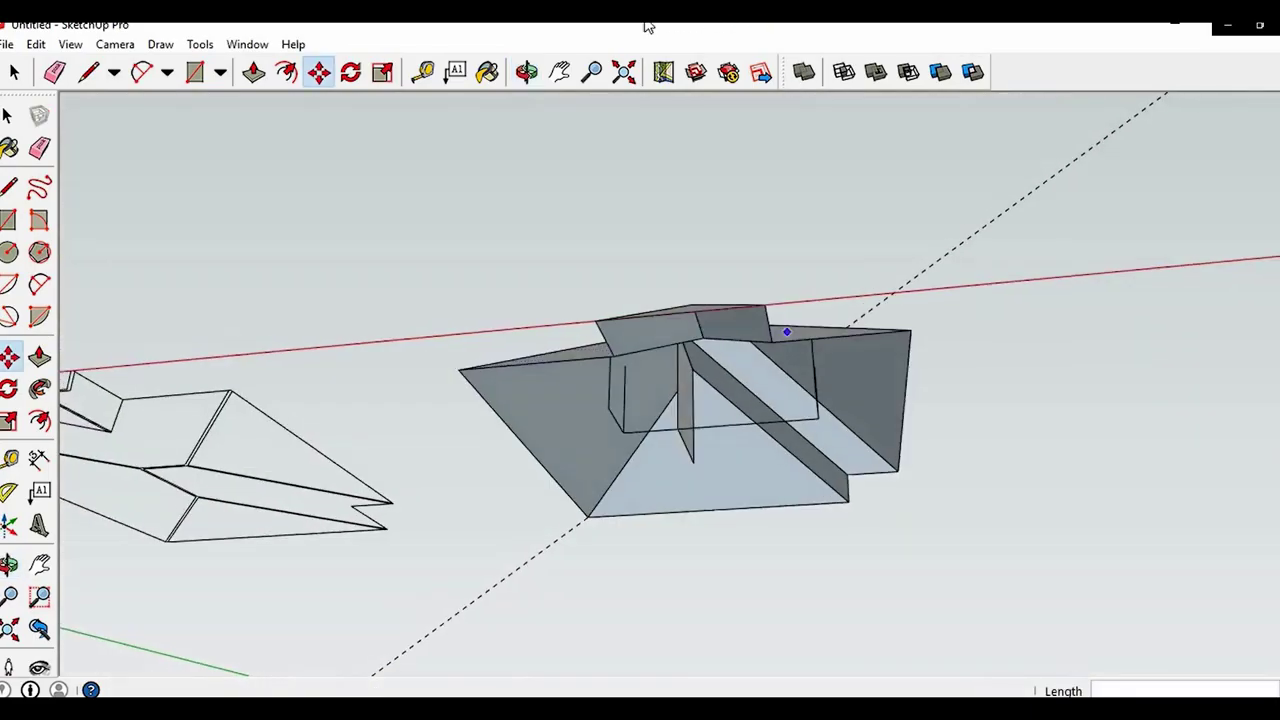
pyautogui.moveTo(708, 560); pyautogui.dragTo(739, 454, button='middle')
pyautogui.scroll(2, 625, 432)
pyautogui.press('e')
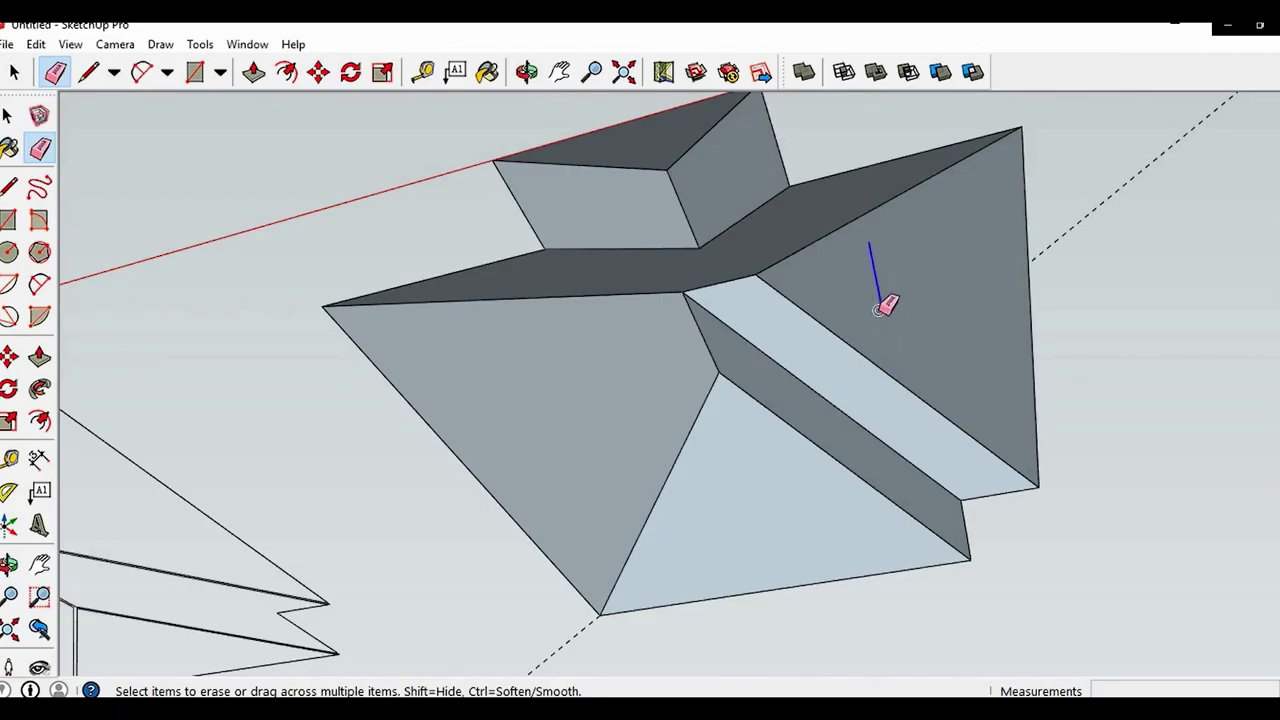
pyautogui.click(427, 422)
# Draw a horizontal line across the porch roof's front slope and move its apex forward to form a small upright gable
pyautogui.moveTo(520, 320); pyautogui.dragTo(640, 460, button='middle')
pyautogui.scroll(-3, 860, 436)
pyautogui.scroll(3, 630, 470)
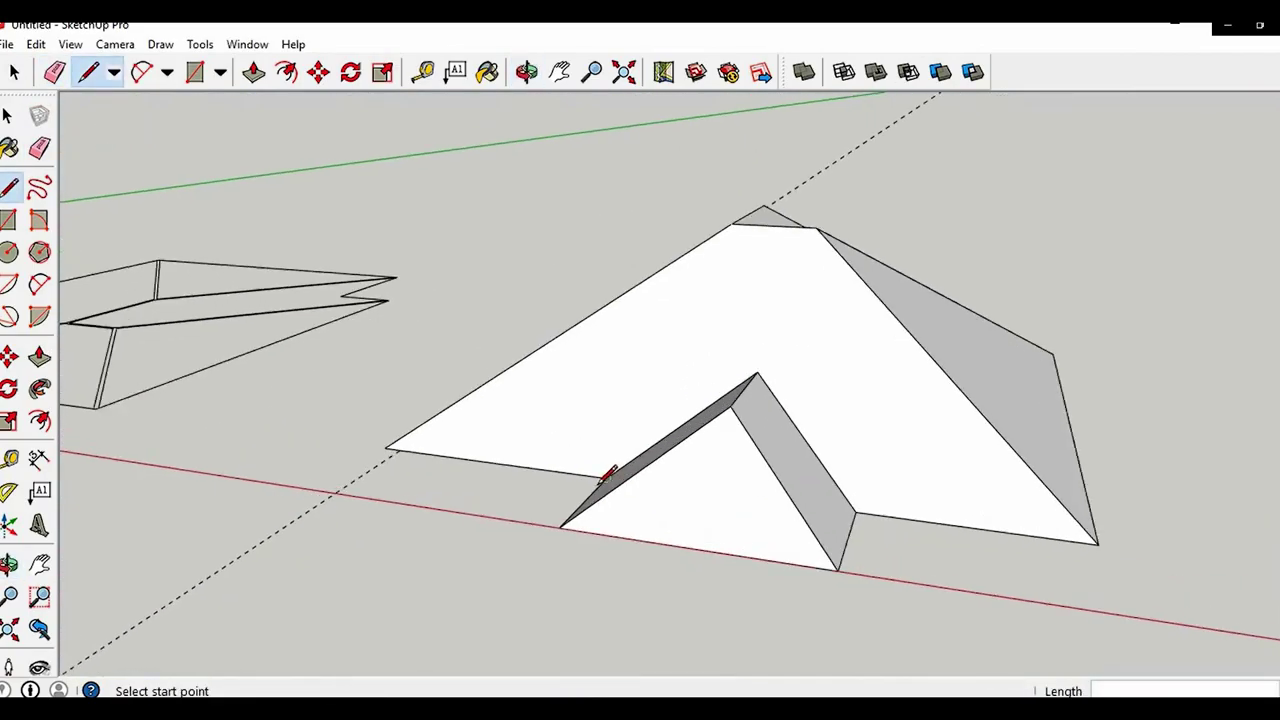
pyautogui.click(781, 484)
pyautogui.moveTo(781, 484); pyautogui.dragTo(620, 454, button='middle')
pyautogui.scroll(3, 670, 394)
pyautogui.press('m')
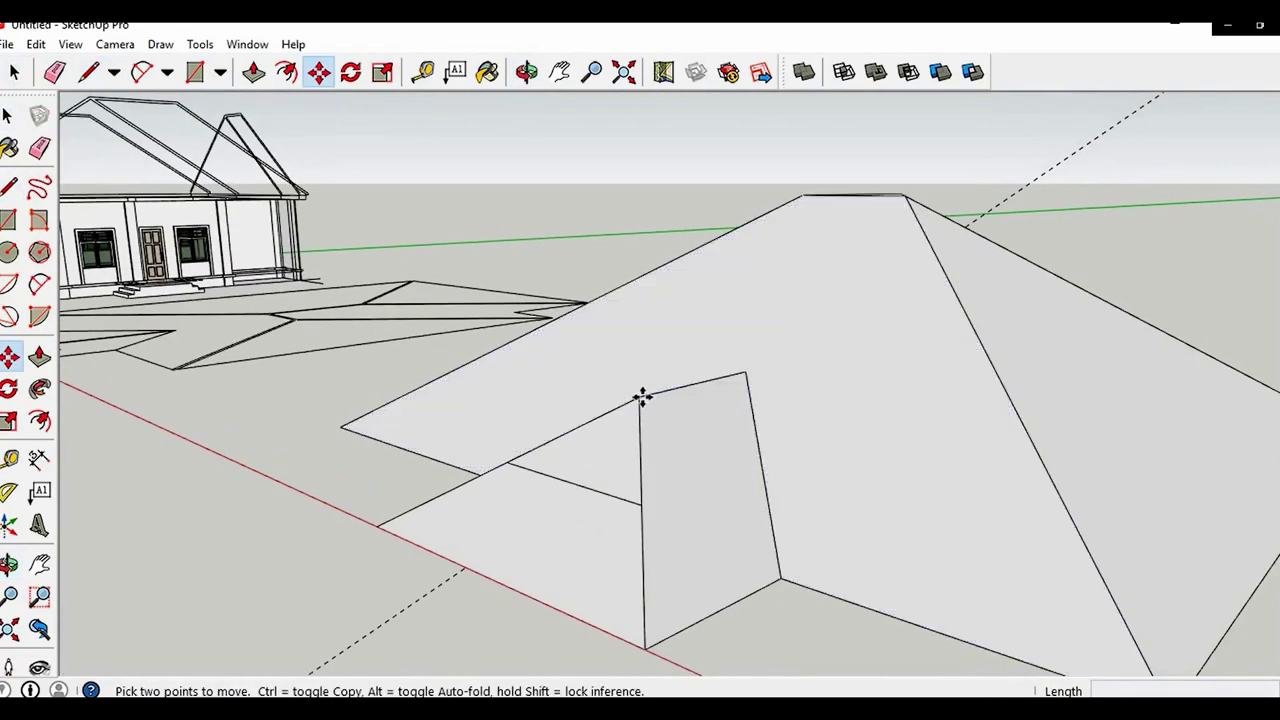
pyautogui.press('space')
pyautogui.scroll(-3, 630, 490)
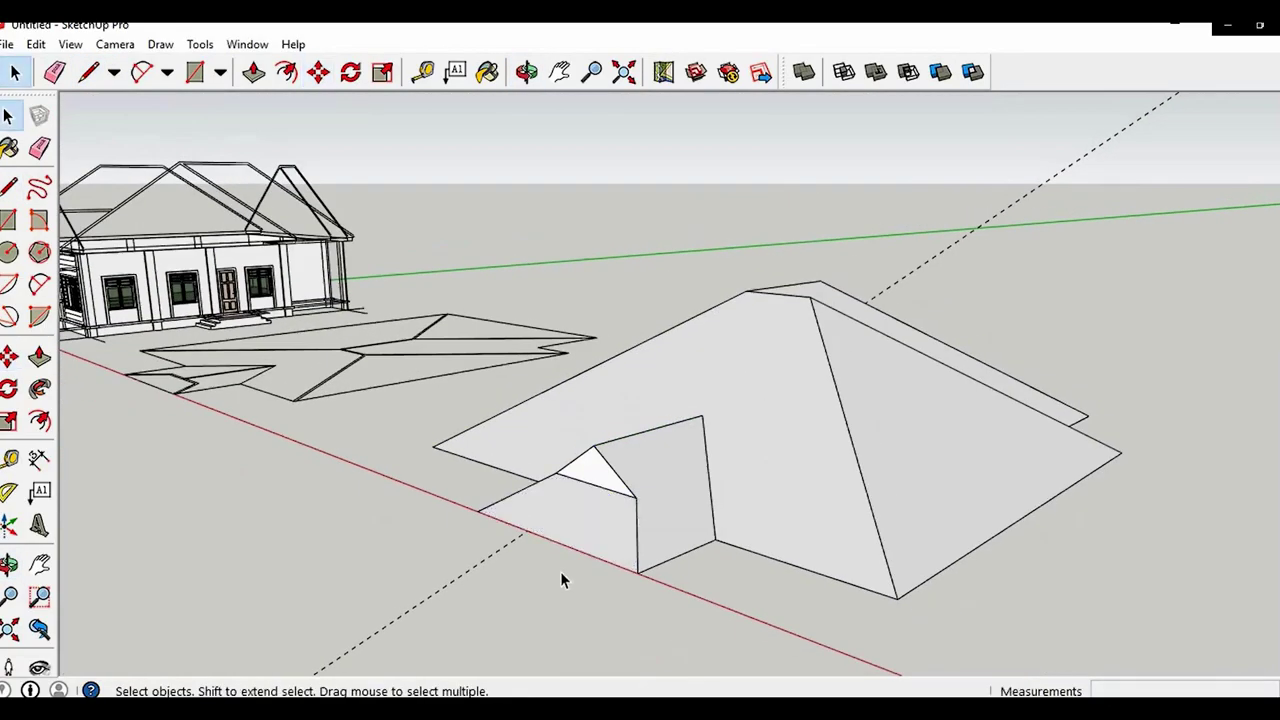
# Delete the guide line crossing the roof, select all of the roof's connected geometry and make it a group
pyautogui.scroll(-3, 463, 550)
pyautogui.moveTo(860, 234); pyautogui.dragTo(813, 363)
pyautogui.press('Delete')
pyautogui.moveTo(813, 363); pyautogui.dragTo(905, 520, button='middle')
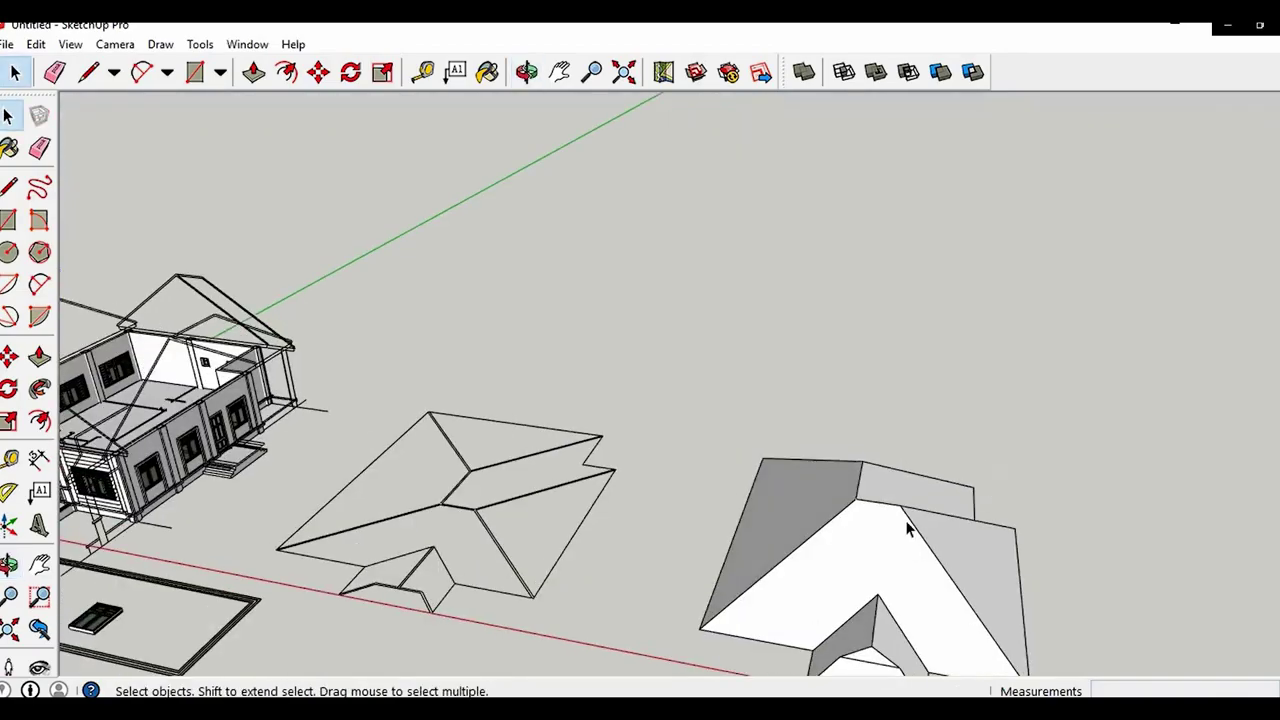
pyautogui.tripleClick(867, 529)
pyautogui.rightClick(867, 529)
pyautogui.click(920, 388)
# Move the roof group by its front corner onto the house, snapping it to the eave corner of the elevation drawing
pyautogui.moveTo(915, 392); pyautogui.dragTo(930, 320, button='middle')
pyautogui.scroll(2, 850, 430)
pyautogui.press('m')
pyautogui.scroll(1, 847, 438)
pyautogui.click(763, 487)
pyautogui.scroll(-3, 800, 466)
pyautogui.moveTo(920, 440); pyautogui.dragTo(1060, 490, button='middle')
pyautogui.scroll(4, 699, 513)
pyautogui.scroll(5, 699, 512)
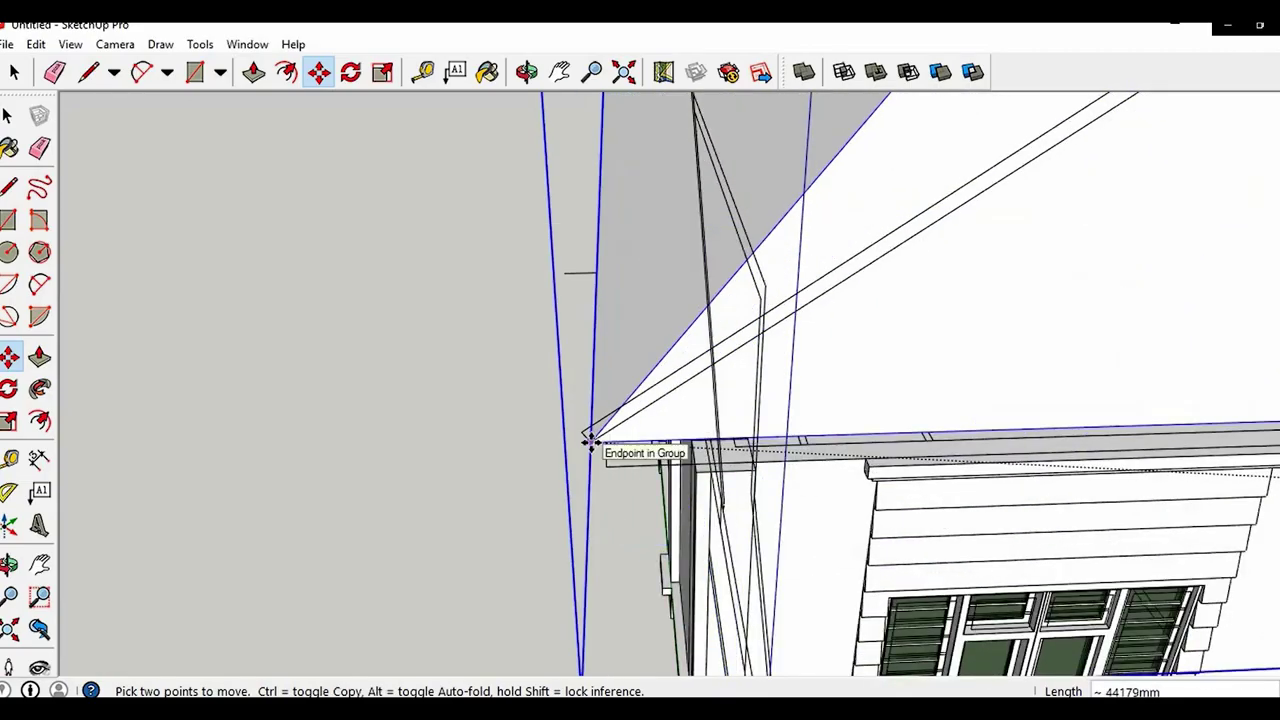
pyautogui.moveTo(661, 443); pyautogui.dragTo(591, 394, button='middle')
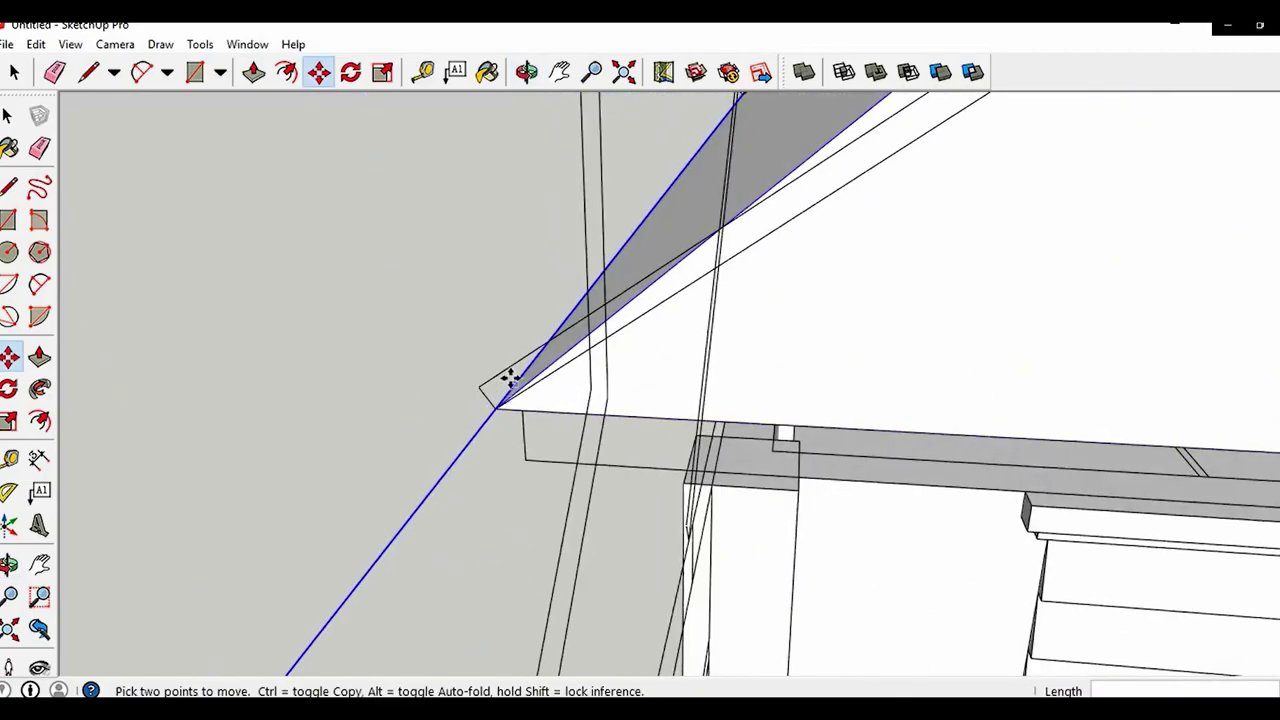
# Shift the roof group 800 mm forward so its front eave meets the eave endpoint of the side elevation
pyautogui.moveTo(510, 377); pyautogui.dragTo(931, 481, button='middle')
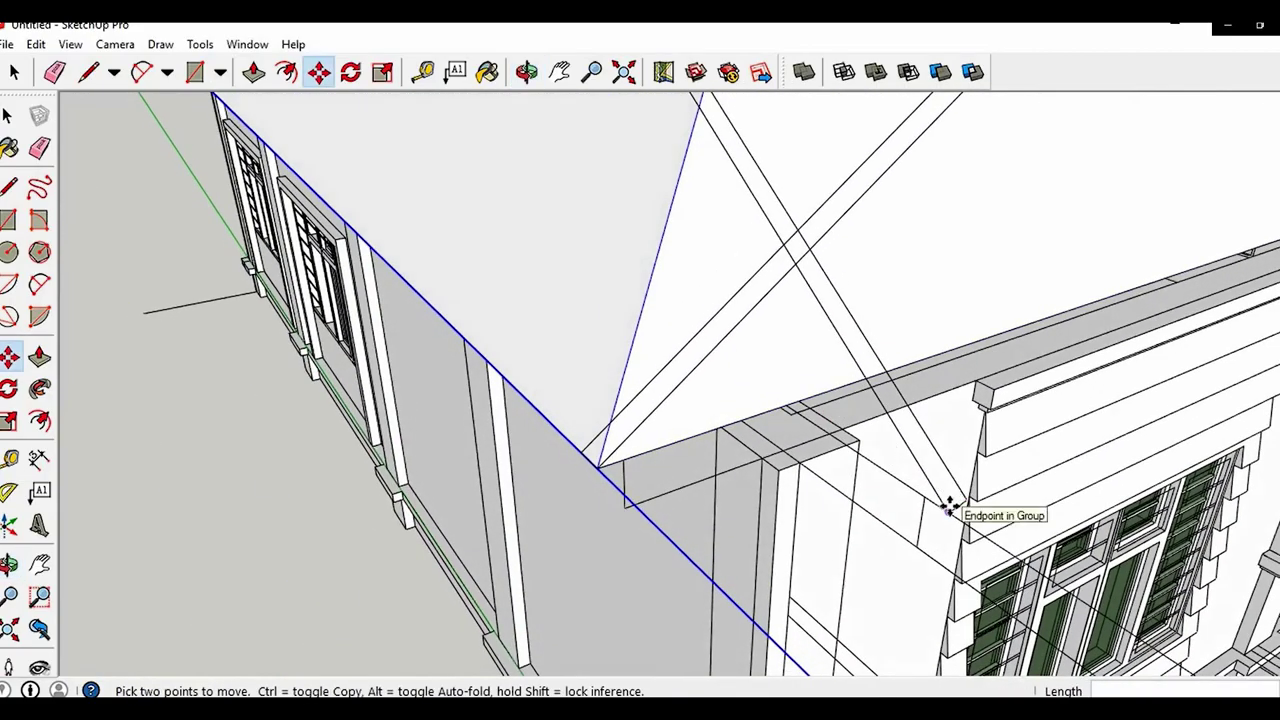
pyautogui.click(791, 408)
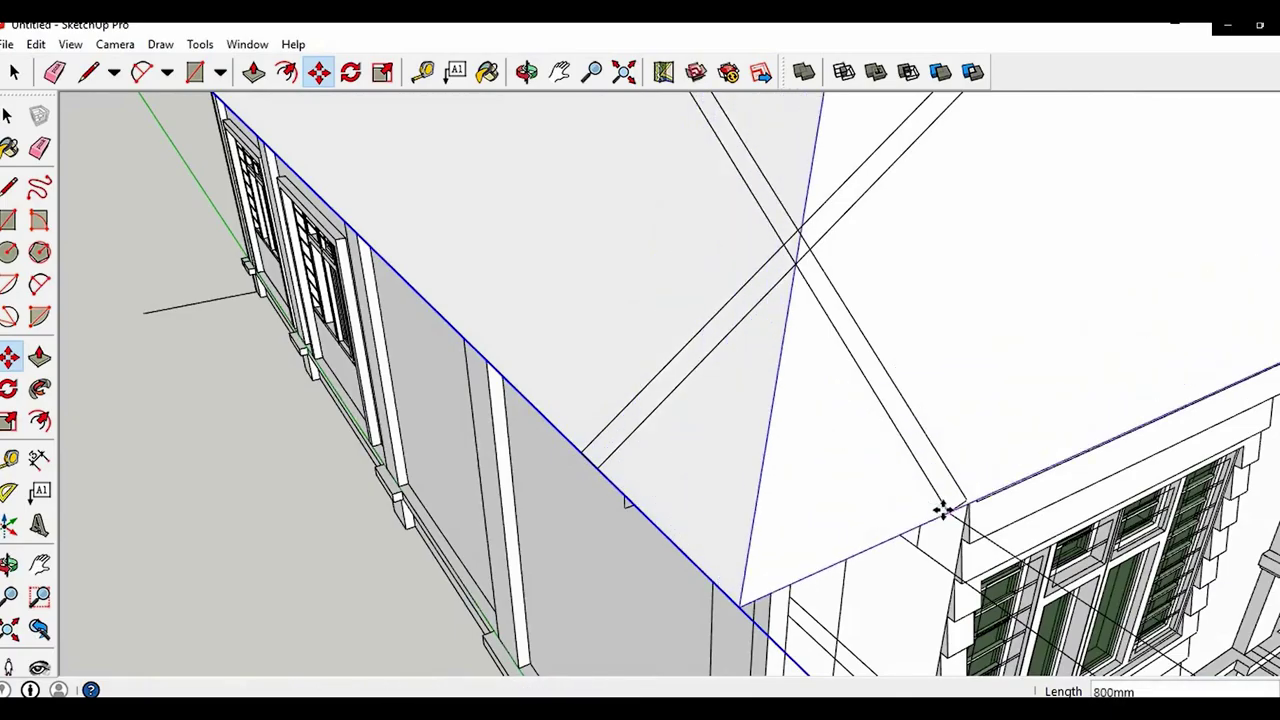
pyautogui.press('space')
pyautogui.scroll(-2, 479, 441)
pyautogui.click(310, 430)
# Open the roof group, offset its underside inward and push/pull the inner face down to form the fascia
pyautogui.scroll(-4, 310, 430)
pyautogui.moveTo(820, 475); pyautogui.dragTo(838, 248, button='middle')
pyautogui.scroll(3, 649, 251)
pyautogui.moveTo(640, 278); pyautogui.dragTo(512, 284, button='middle')
pyautogui.scroll(5, 508, 284)
pyautogui.moveTo(423, 266); pyautogui.dragTo(446, 191, button='middle')
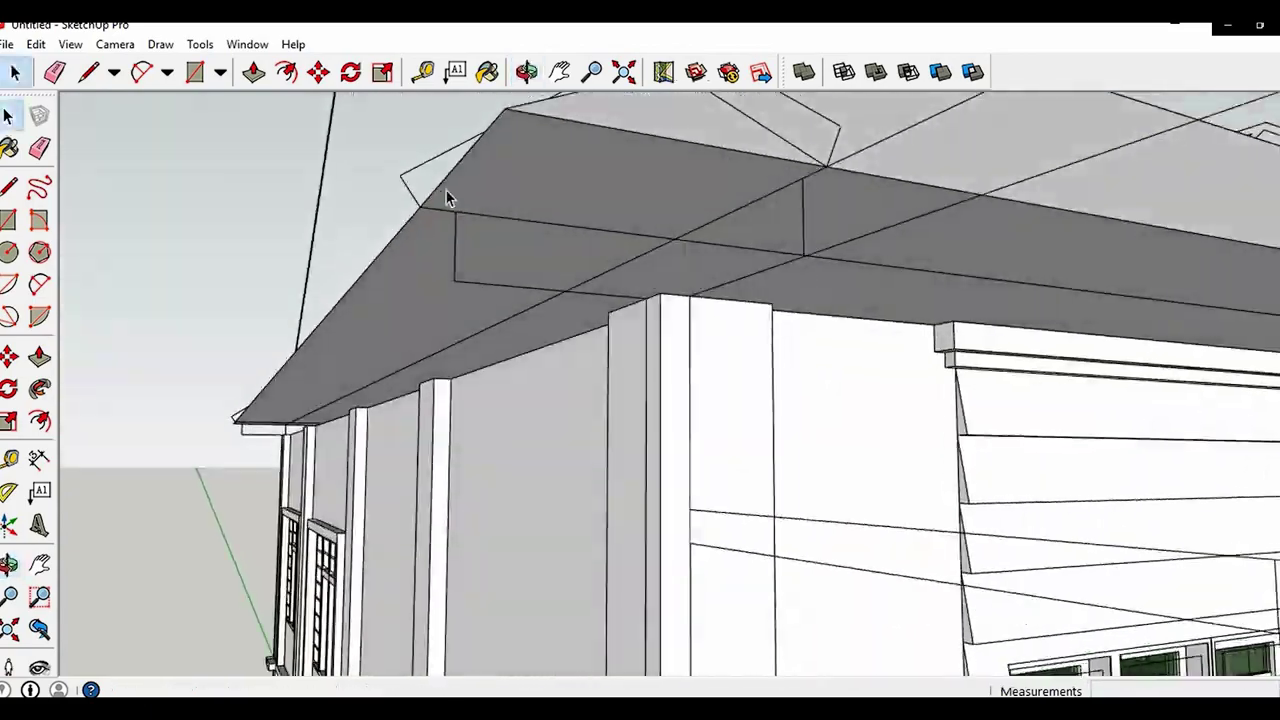
pyautogui.doubleClick(419, 240)
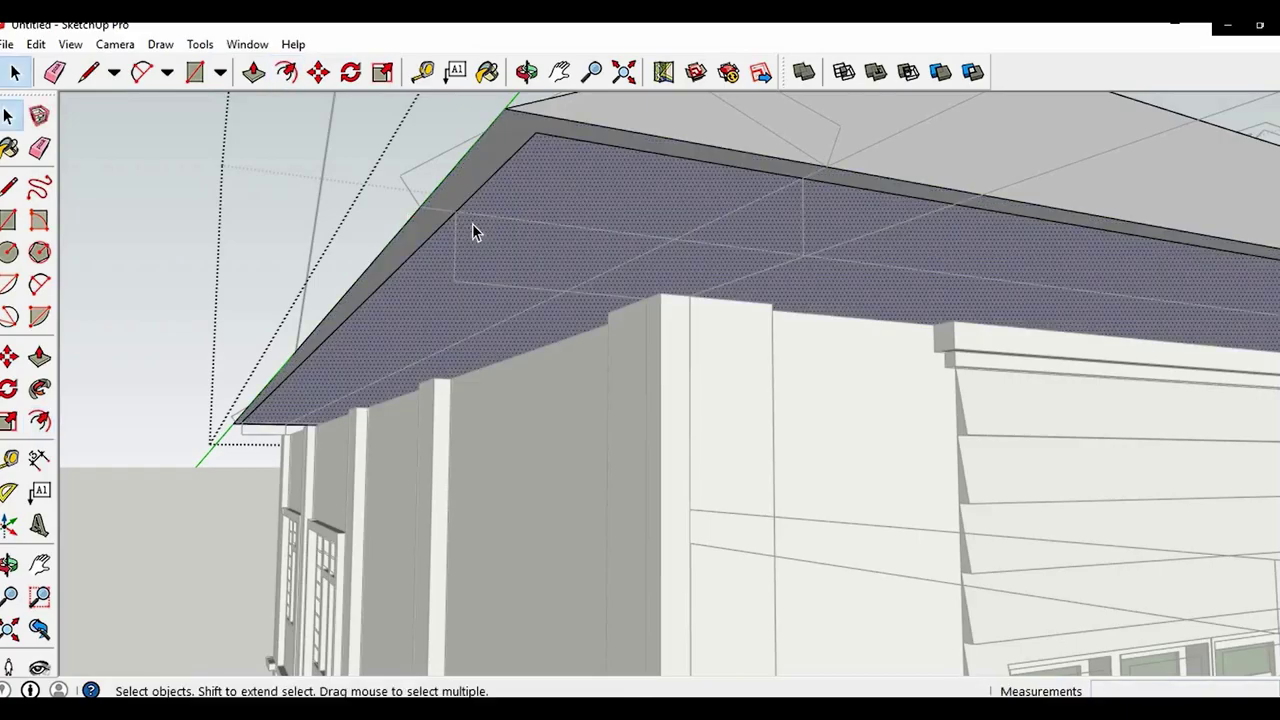
pyautogui.press('p')
pyautogui.click(473, 224)
pyautogui.moveTo(484, 236); pyautogui.dragTo(820, 293, button='middle')
# Erase the stray seam lines on the fascia around the roof and close the roof group
pyautogui.keyDown('shift'); pyautogui.moveTo(368, 320); pyautogui.dragTo(543, 315, button='middle'); pyautogui.keyUp('shift')
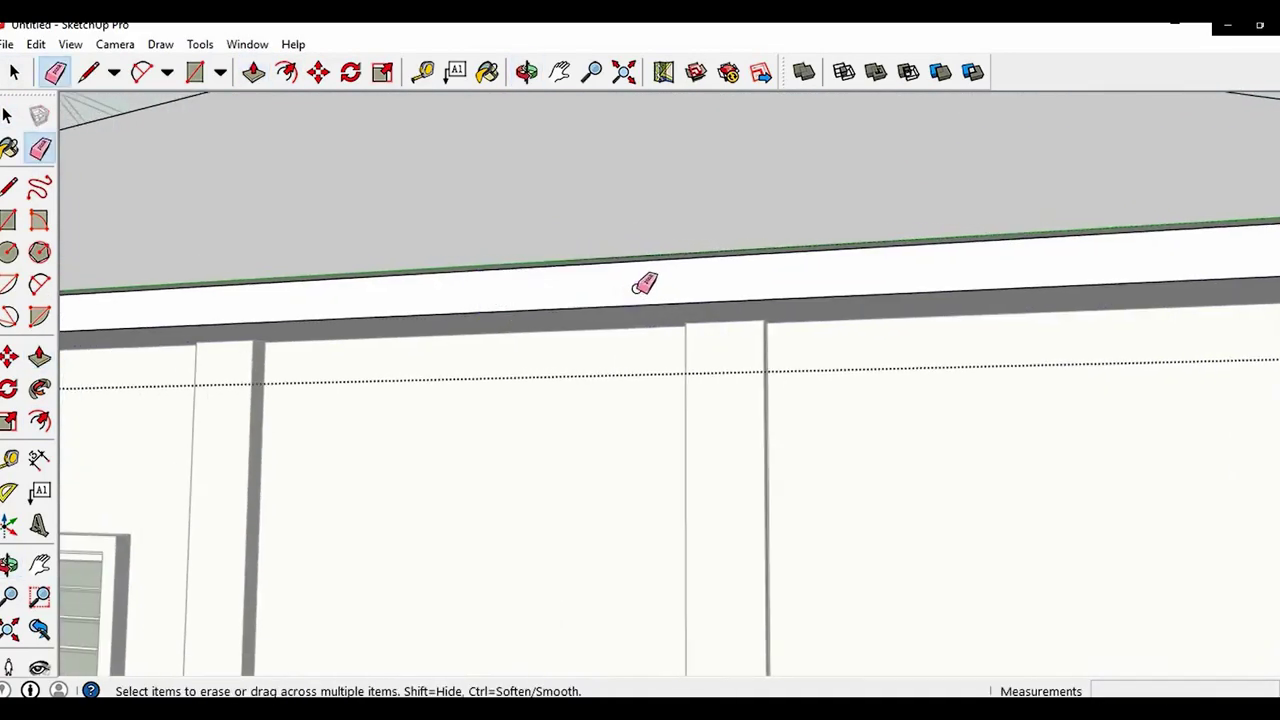
pyautogui.scroll(-2, 551, 290)
pyautogui.keyDown('shift'); pyautogui.moveTo(445, 300); pyautogui.dragTo(820, 317, button='middle'); pyautogui.keyUp('shift')
pyautogui.moveTo(440, 308); pyautogui.dragTo(820, 302, button='middle')
pyautogui.keyDown('shift'); pyautogui.moveTo(351, 284); pyautogui.dragTo(673, 318, button='middle'); pyautogui.keyUp('shift')
pyautogui.scroll(3, 672, 338)
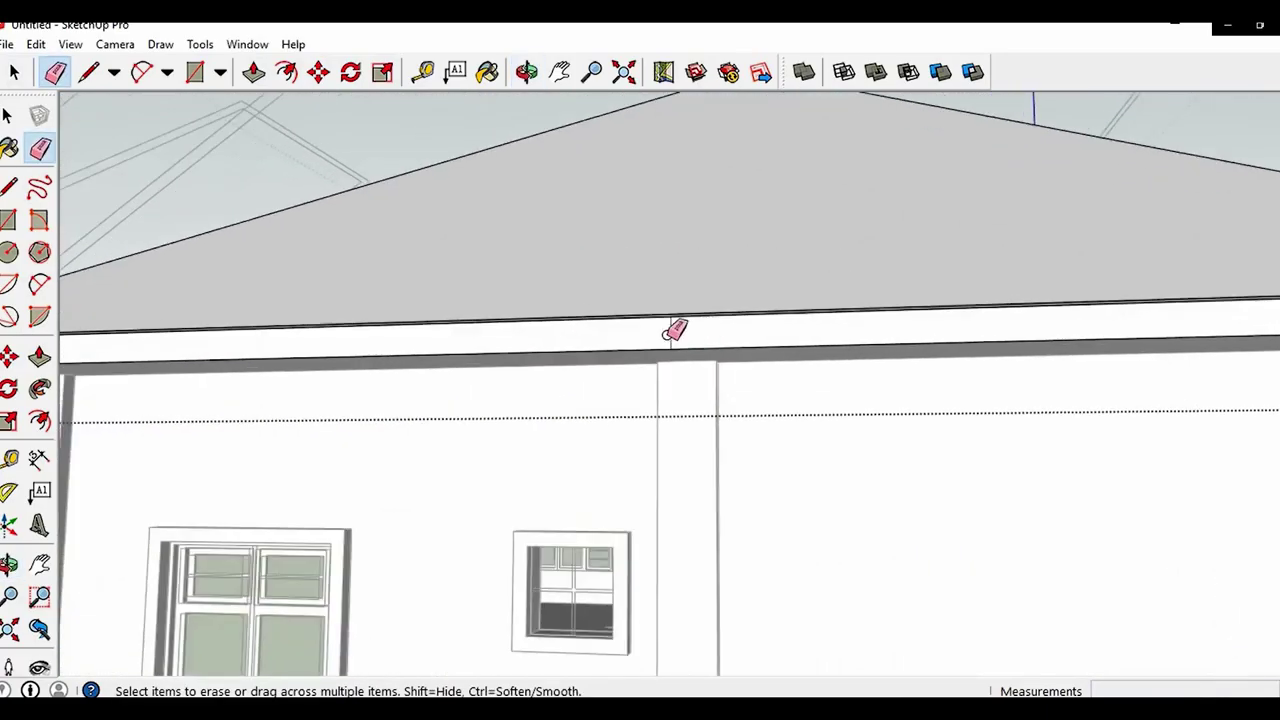
pyautogui.scroll(-5, 683, 338)
pyautogui.moveTo(537, 300)
pyautogui.mouseDown(button='middle')
pyautogui.moveTo(894, 337)
pyautogui.moveTo(177, 383)
pyautogui.moveTo(938, 408)
pyautogui.mouseUp(button='middle')
pyautogui.press('space')
pyautogui.press('Escape')
# Select the elevation drawings standing around the house and hide them
pyautogui.scroll(4, 660, 455)
pyautogui.moveTo(617, 503)
pyautogui.mouseDown(button='middle')
pyautogui.moveTo(822, 432)
pyautogui.moveTo(275, 497)
pyautogui.moveTo(727, 496)
pyautogui.moveTo(706, 458)
pyautogui.moveTo(710, 530)
pyautogui.moveTo(690, 500)
pyautogui.mouseUp(button='middle')
pyautogui.scroll(-4, 680, 537)
pyautogui.scroll(4, 760, 352)
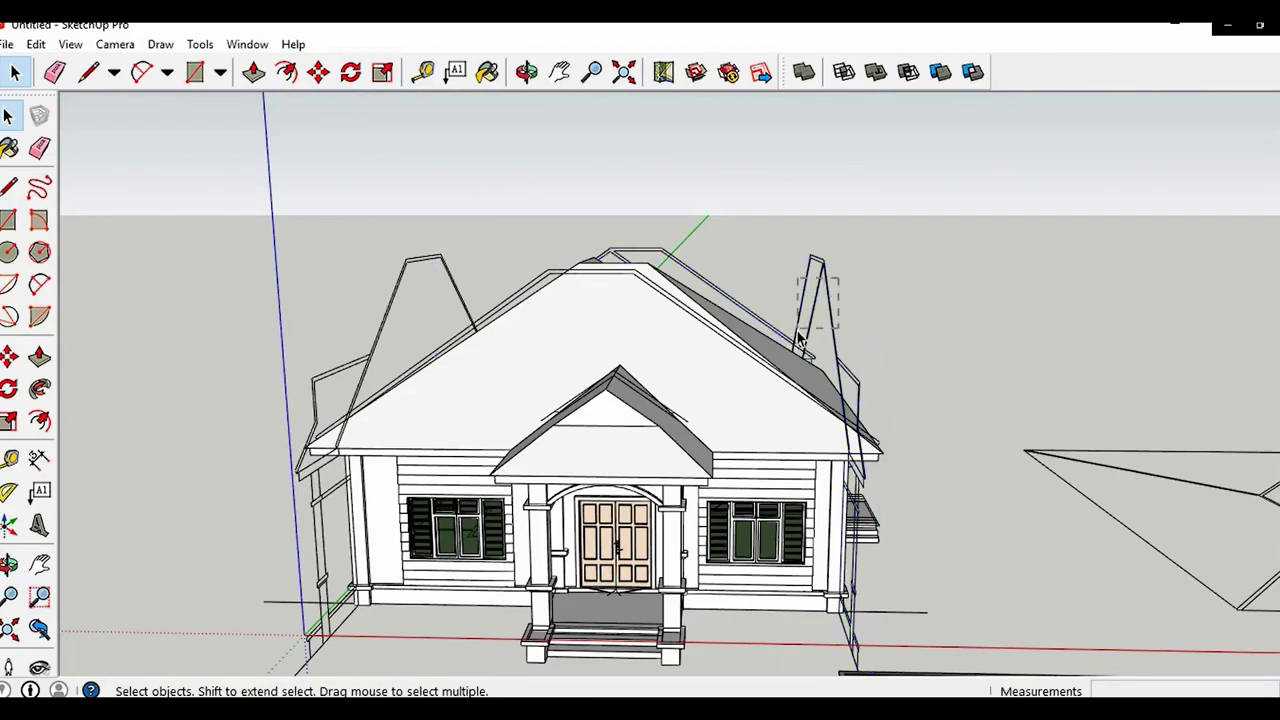
pyautogui.click(822, 399)
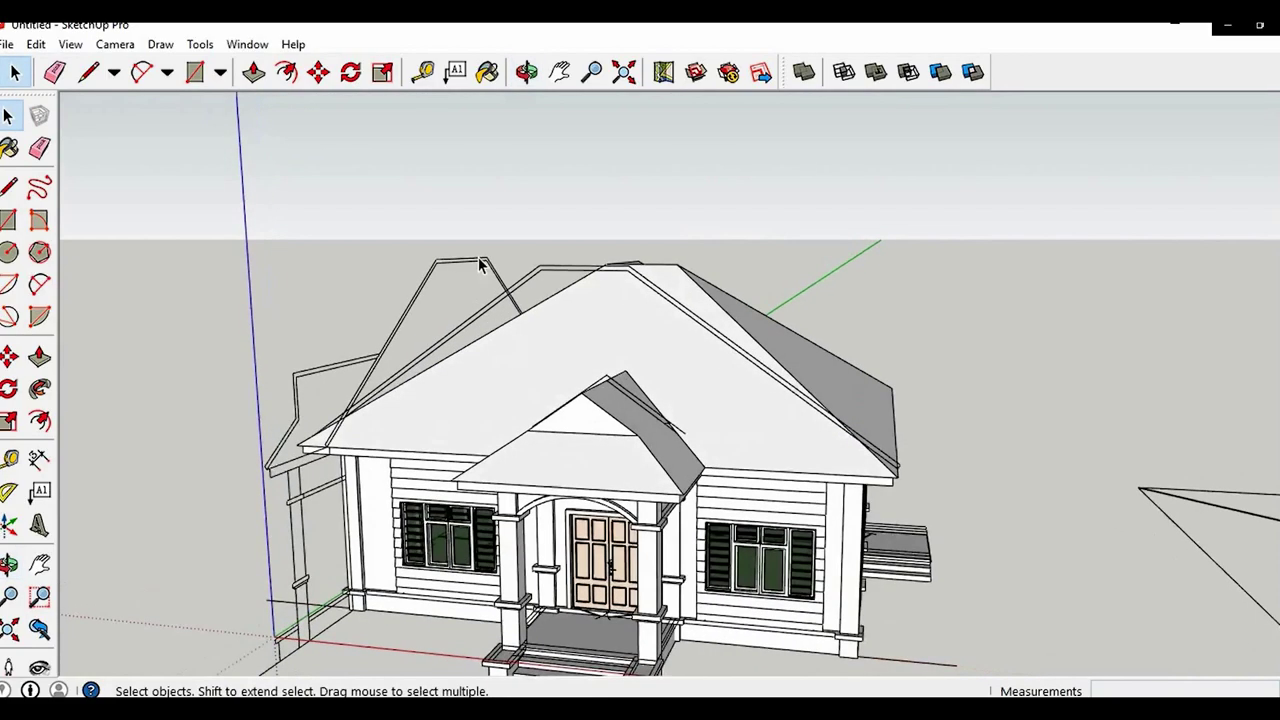
pyautogui.scroll(4, 450, 300)
pyautogui.moveTo(516, 214); pyautogui.dragTo(447, 314)
pyautogui.click(548, 360)
pyautogui.scroll(-6, 648, 217)
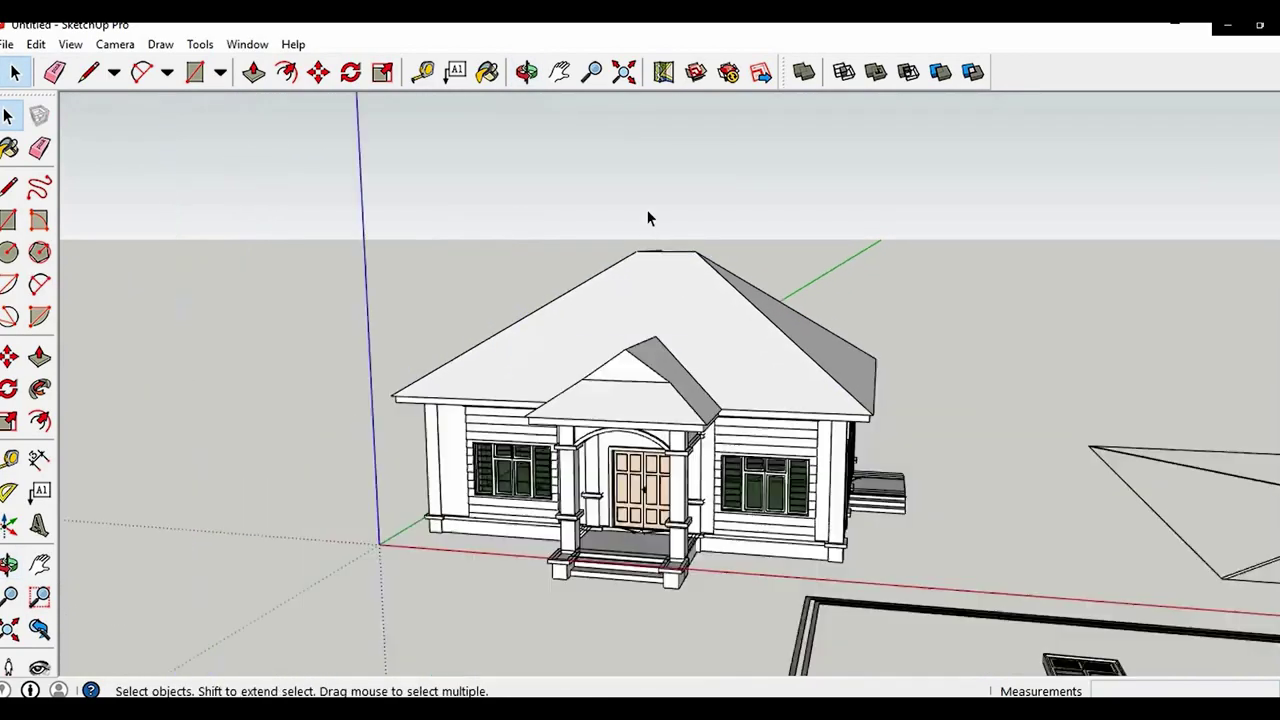
# Select the whole house and move it away from the plan drawings to the opposite side of the origin
pyautogui.moveTo(648, 217); pyautogui.dragTo(700, 290, button='middle')
pyautogui.moveTo(825, 490); pyautogui.dragTo(822, 491)
pyautogui.scroll(-2, 757, 495)
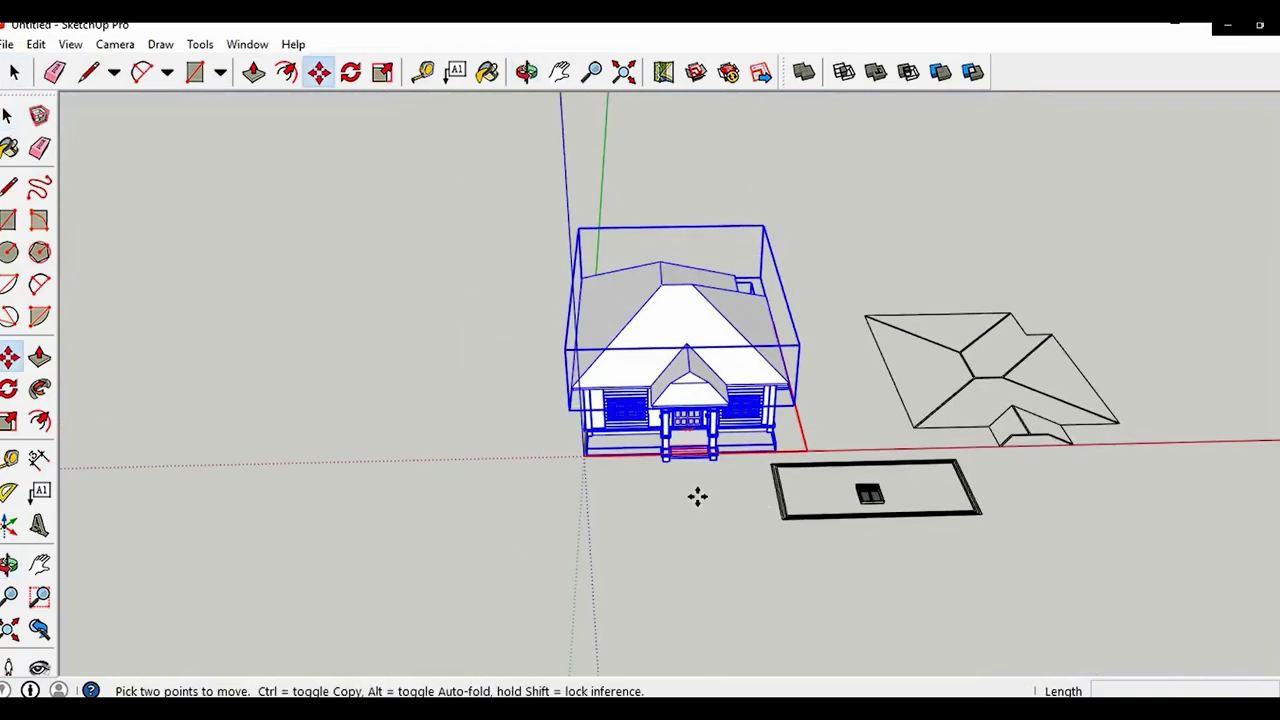
pyautogui.click(435, 503)
# Examine the completed house from several sides and in the front view
pyautogui.moveTo(540, 480); pyautogui.dragTo(490, 240, button='middle')
pyautogui.scroll(4, 515, 226)
pyautogui.scroll(1, 740, 527)
pyautogui.scroll(3, 655, 520)
pyautogui.moveTo(553, 537); pyautogui.dragTo(986, 420, button='middle')
pyautogui.moveTo(560, 418); pyautogui.dragTo(670, 478, button='middle')
pyautogui.moveTo(768, 480); pyautogui.dragTo(335, 449, button='middle')
pyautogui.moveTo(780, 455); pyautogui.dragTo(751, 437, button='middle')
pyautogui.hotkey('shift', 'f')
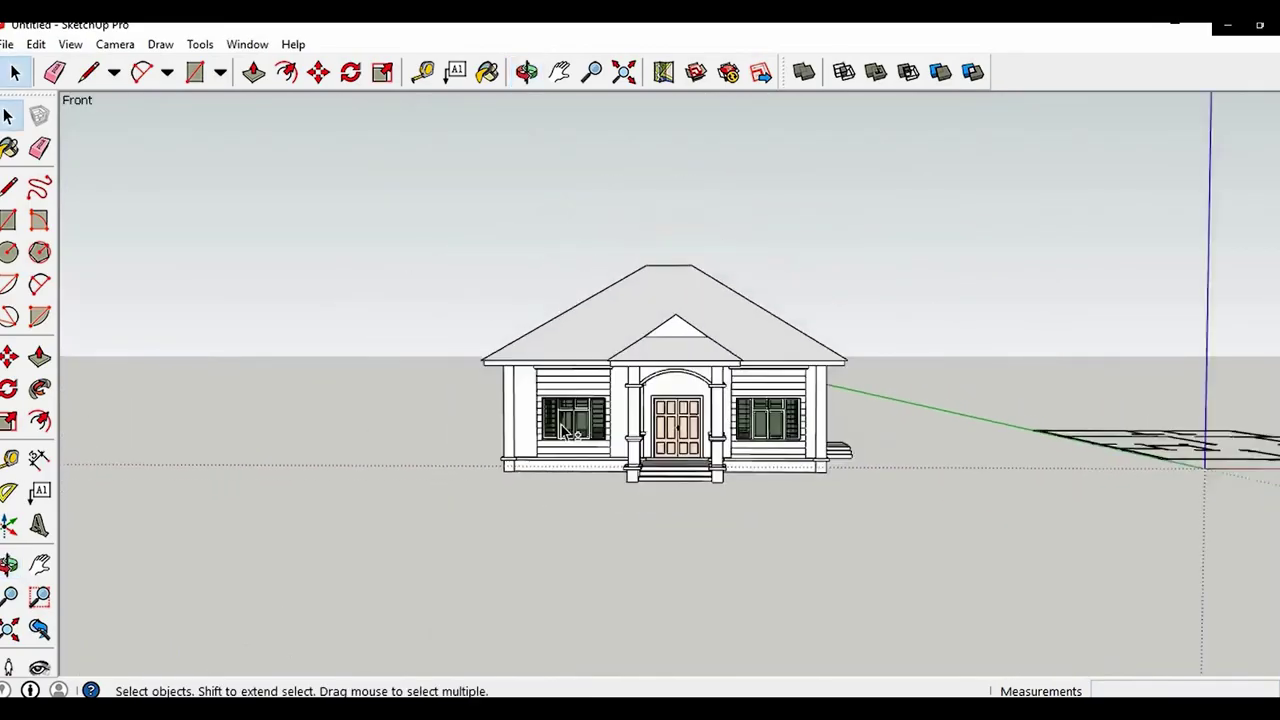
pyautogui.moveTo(565, 430); pyautogui.dragTo(630, 455, button='middle')
# Unhide all hidden elevation drawings
pyautogui.click(37, 45)
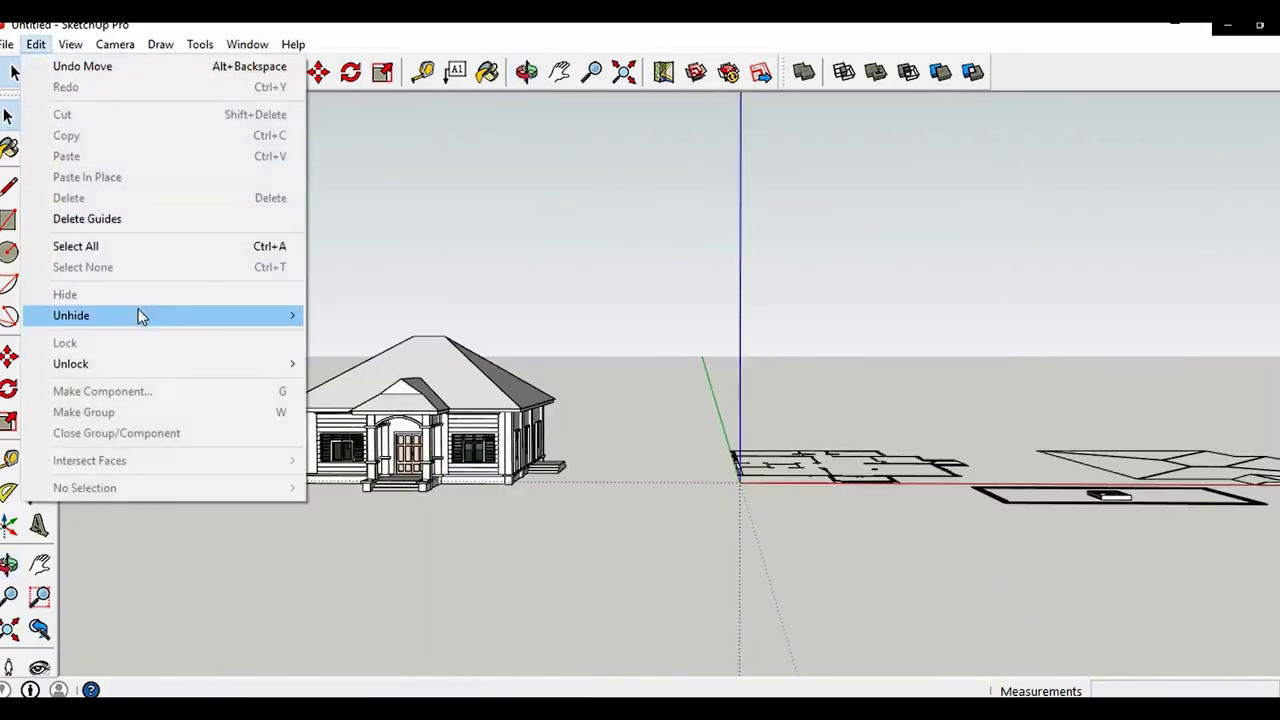
pyautogui.click(337, 362)
pyautogui.keyDown('shift'); pyautogui.moveTo(437, 383); pyautogui.dragTo(557, 403, button='middle'); pyautogui.keyUp('shift')
pyautogui.scroll(4, 900, 485)
pyautogui.scroll(-3, 690, 410)
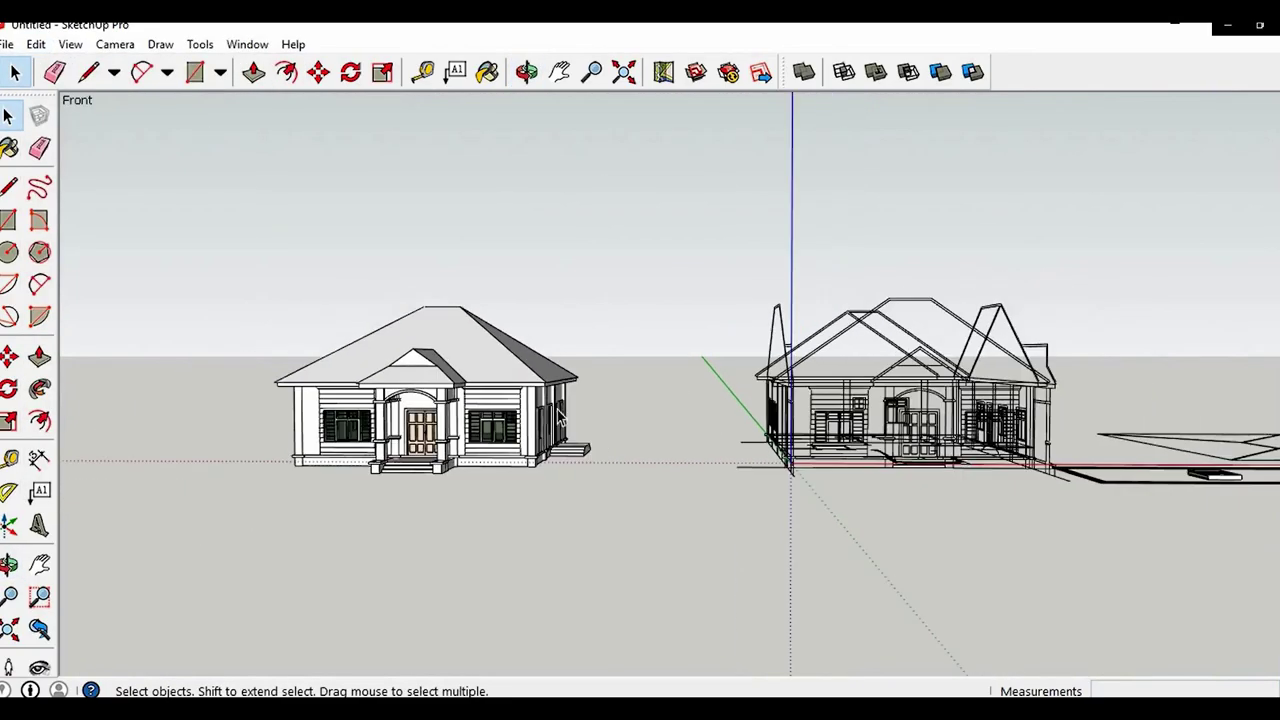
# Examine the finished house's front facade, porch and side walls up close
pyautogui.keyDown('shift'); pyautogui.moveTo(440, 432); pyautogui.dragTo(680, 428, button='middle'); pyautogui.keyUp('shift')
pyautogui.scroll(4, 714, 433)
pyautogui.scroll(2, 684, 434)
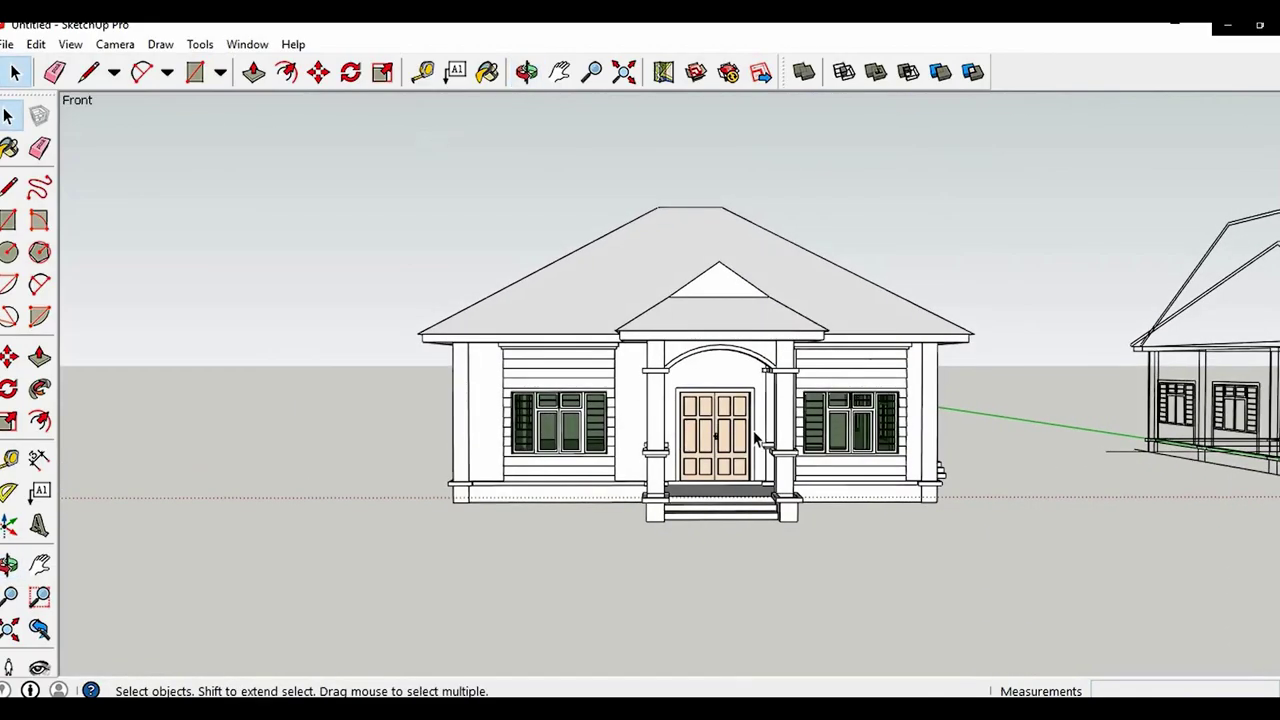
pyautogui.scroll(1, 770, 436)
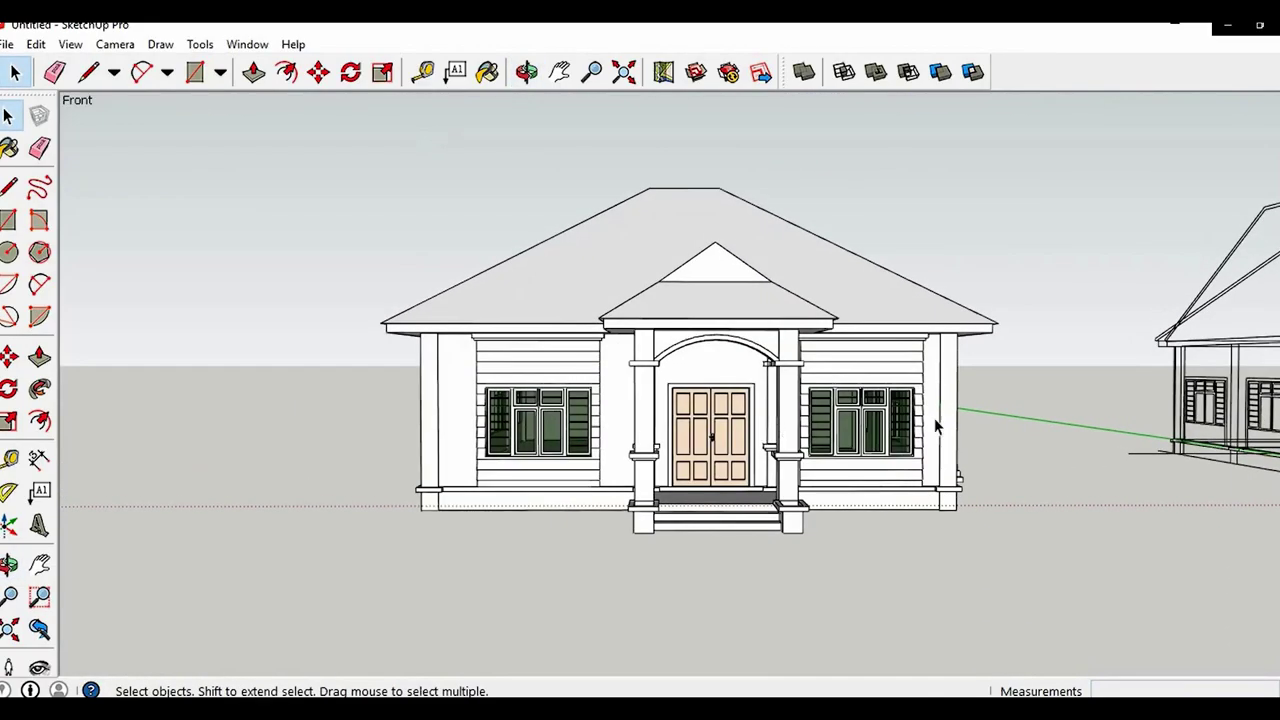
pyautogui.moveTo(772, 326)
pyautogui.mouseDown(button='middle')
pyautogui.moveTo(787, 346)
pyautogui.moveTo(640, 380)
pyautogui.moveTo(397, 400)
pyautogui.moveTo(454, 427)
pyautogui.moveTo(277, 526)
pyautogui.moveTo(640, 646)
pyautogui.moveTo(1006, 606)
pyautogui.moveTo(243, 542)
pyautogui.moveTo(671, 431)
pyautogui.moveTo(810, 365)
pyautogui.mouseUp(button='middle')
pyautogui.moveTo(451, 454); pyautogui.dragTo(14, 437, button='middle')
pyautogui.moveTo(910, 553)
pyautogui.mouseDown(button='middle')
pyautogui.moveTo(312, 529)
pyautogui.moveTo(298, 531)
pyautogui.moveTo(305, 558)
pyautogui.mouseUp(button='middle')
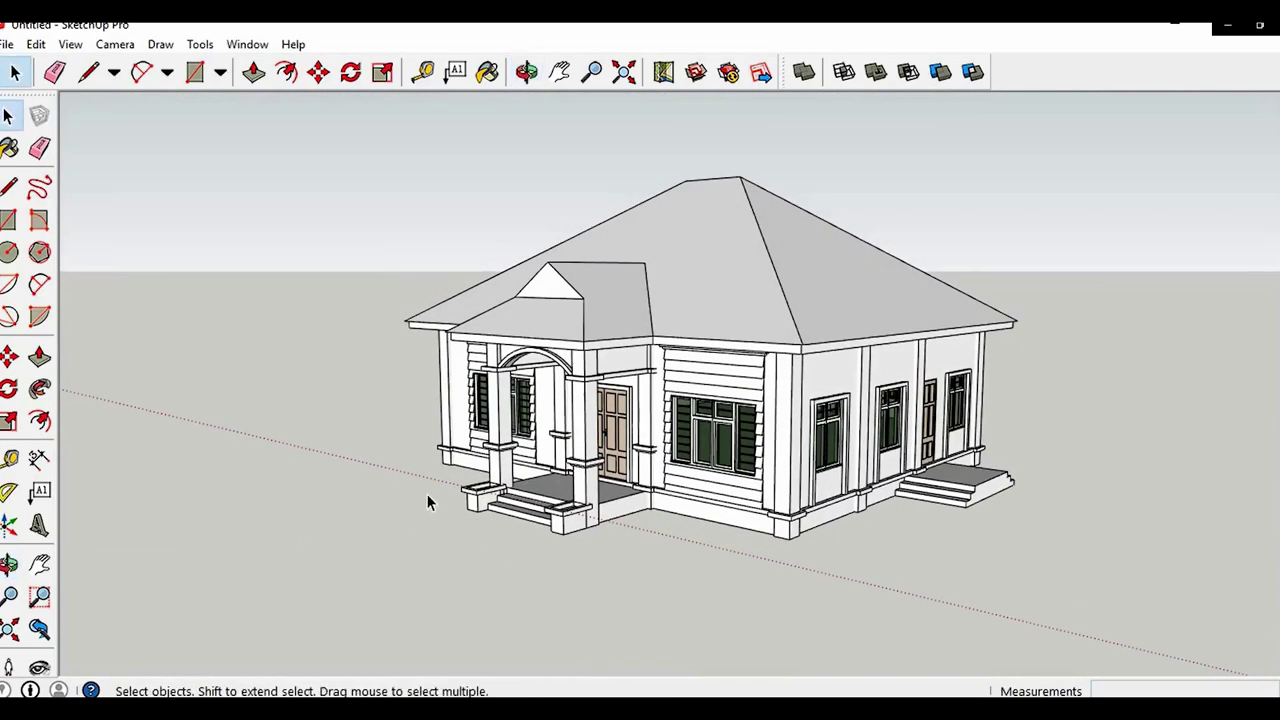